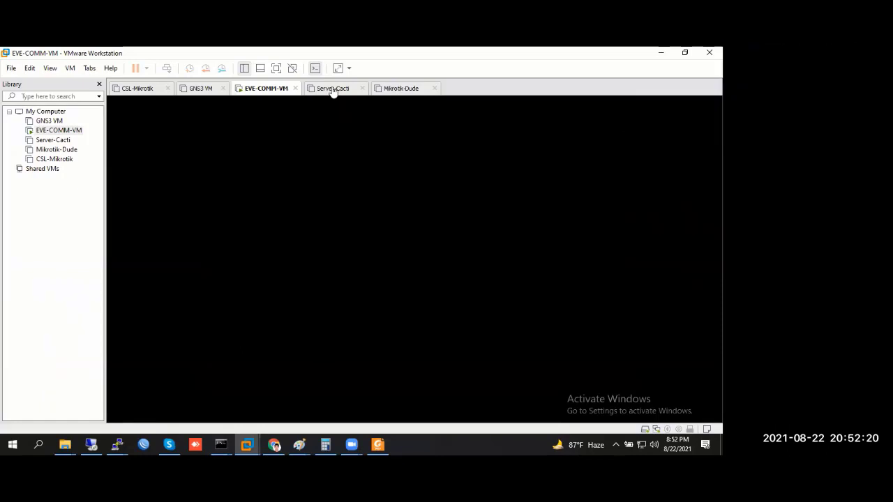
View the powered-off EVE-COMM-VM summary: 4 GB memory, 4 processors, 50 GB disk
left_click(333, 88)
left_click(267, 89)
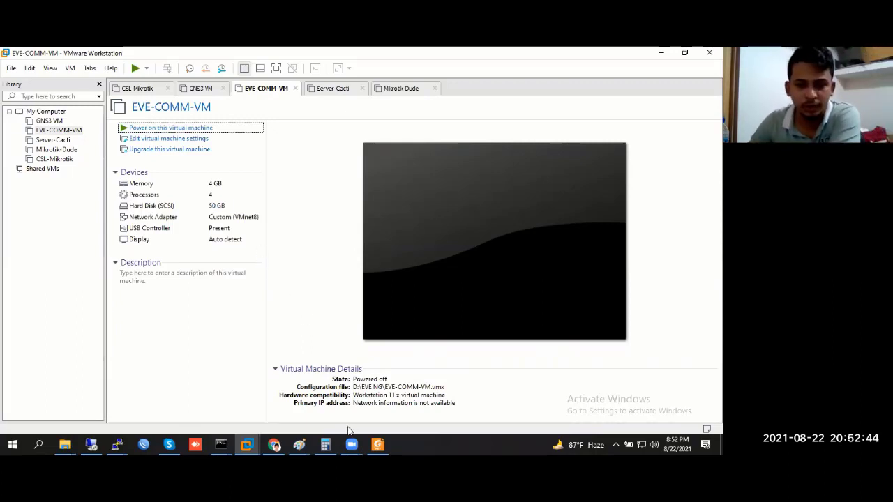
left_click(351, 336)
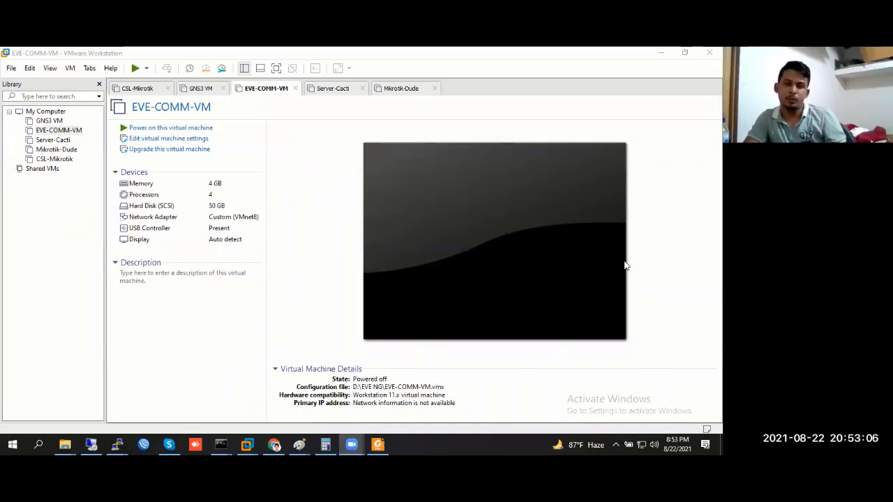
left_click(205, 195)
Review EVE-COMM-VM's processor, hard disk and network adapter settings
double_click(204, 195)
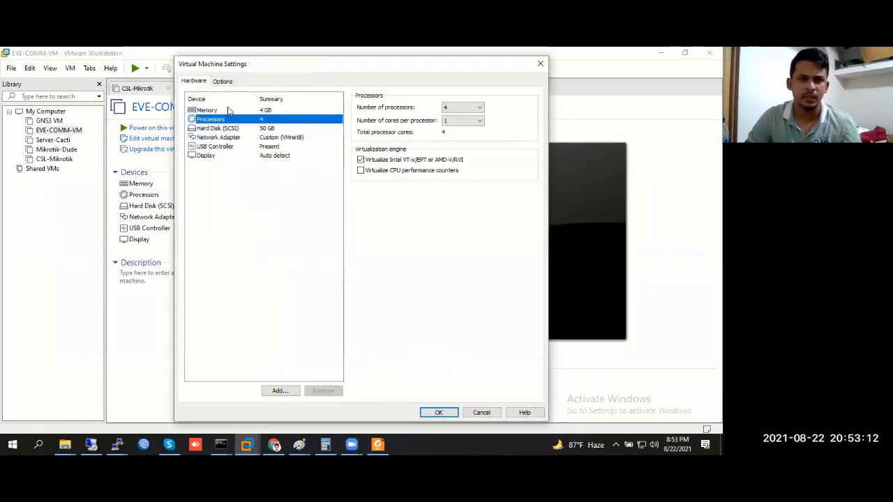
left_click(256, 129)
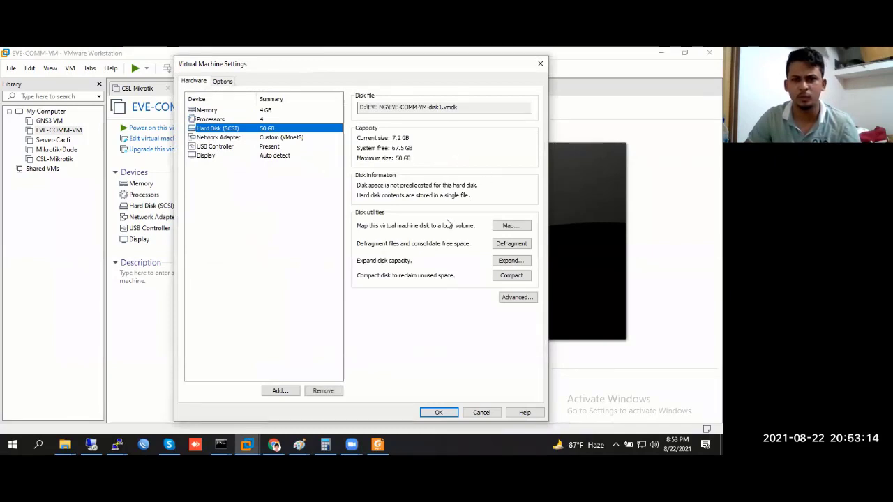
left_click(283, 137)
left_click(283, 119)
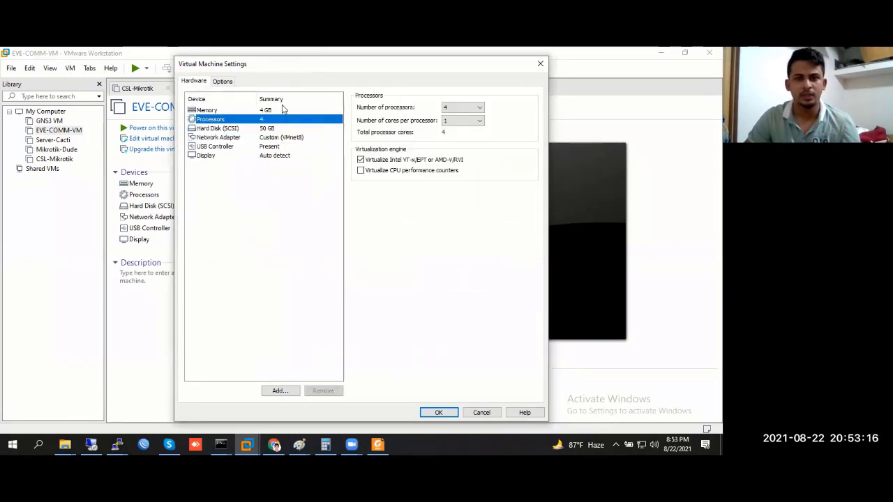
Set EVE-COMM-VM to 1 processor, close its settings, and move between machine tabs
left_click(454, 111)
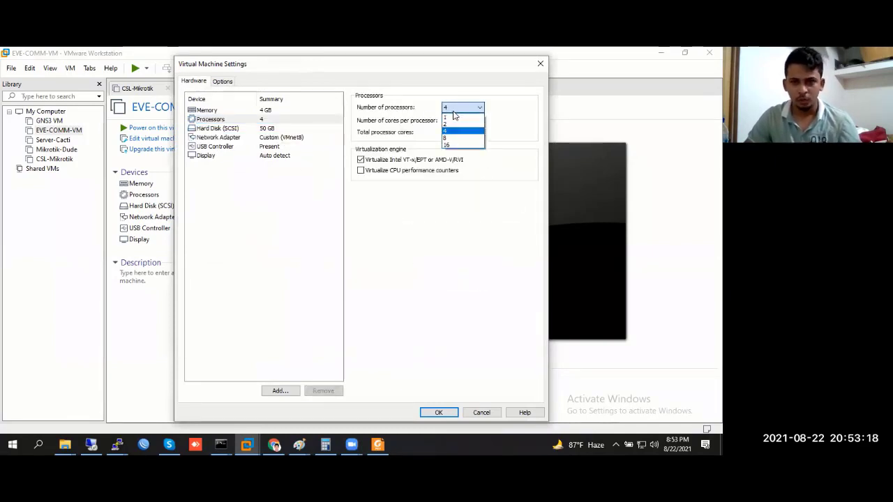
left_click(453, 117)
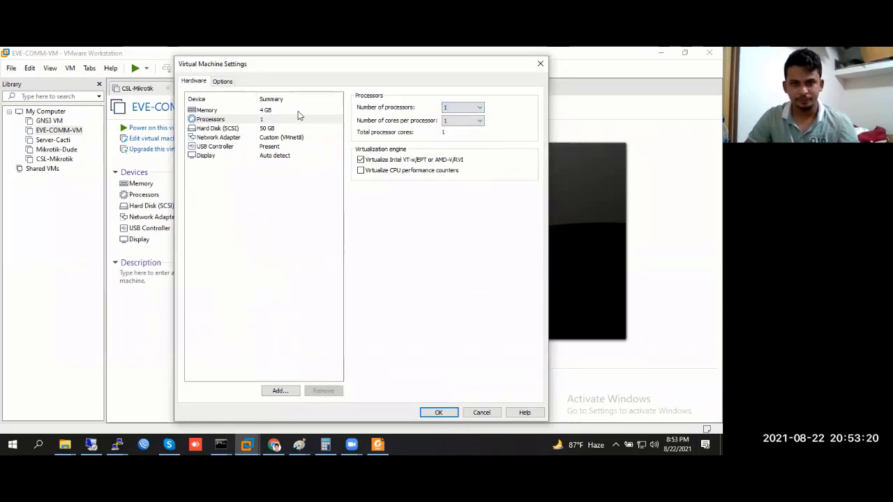
left_click(273, 110)
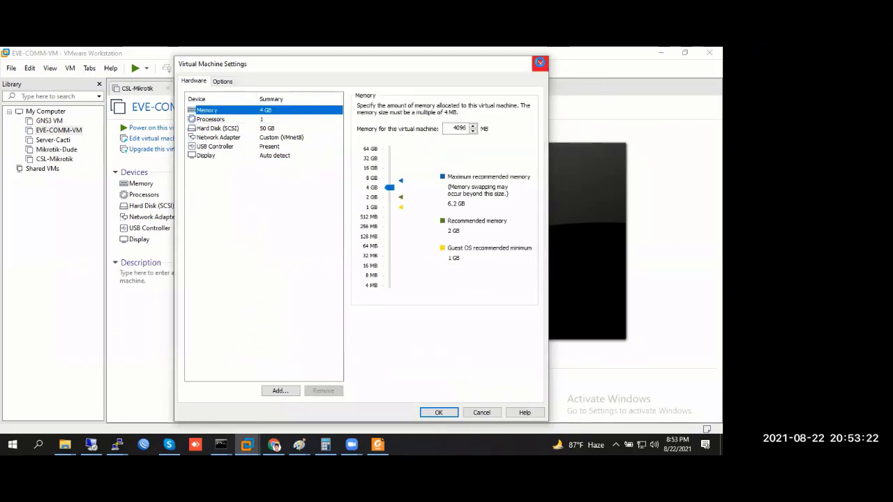
left_click(539, 63)
left_click(321, 92)
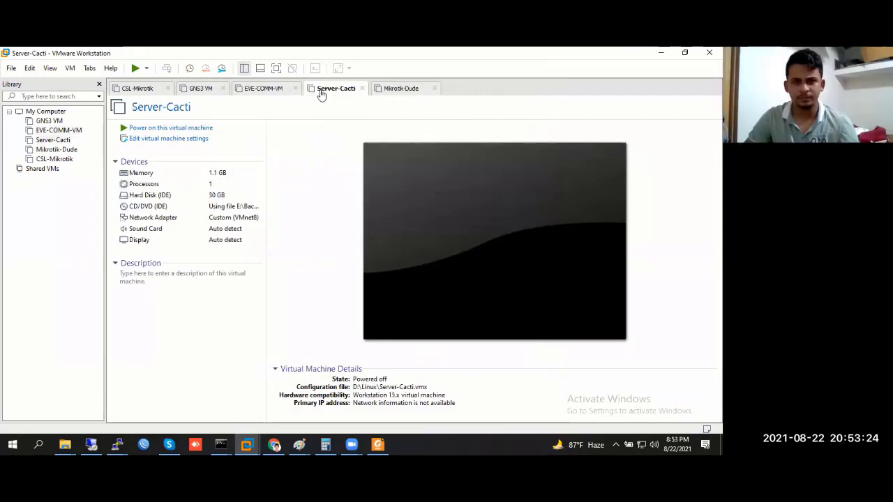
left_click(259, 89)
Browse the Mikrotik-Dude, GNS3 VM, EVE-COMM-VM and Server-Cacti machines, ending on CSL-Mikrotik's summary
left_click(409, 96)
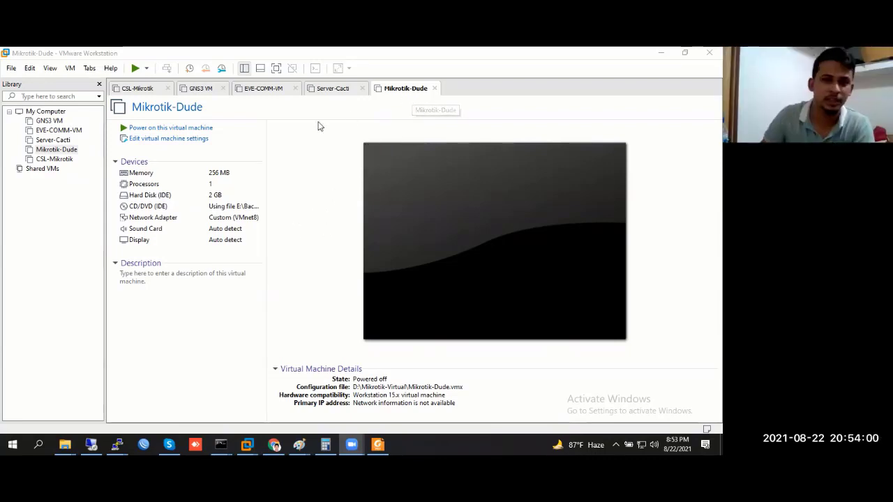
left_click(137, 89)
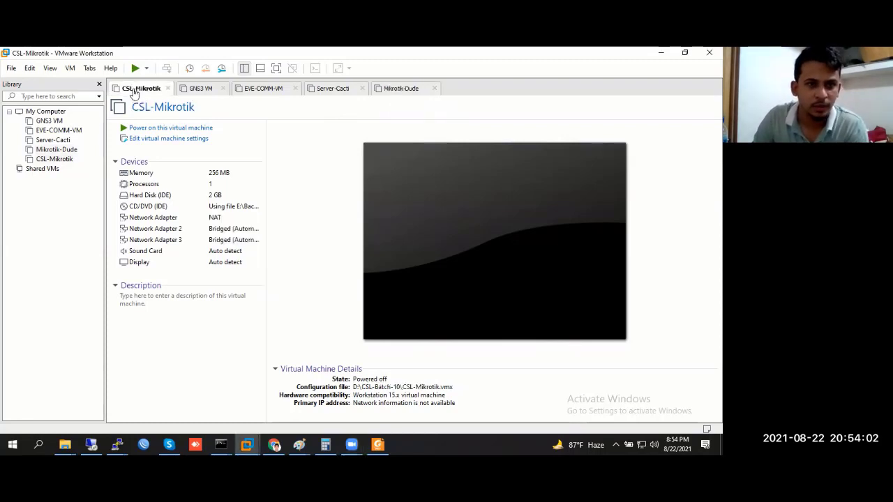
left_click(197, 90)
left_click(283, 90)
left_click(331, 89)
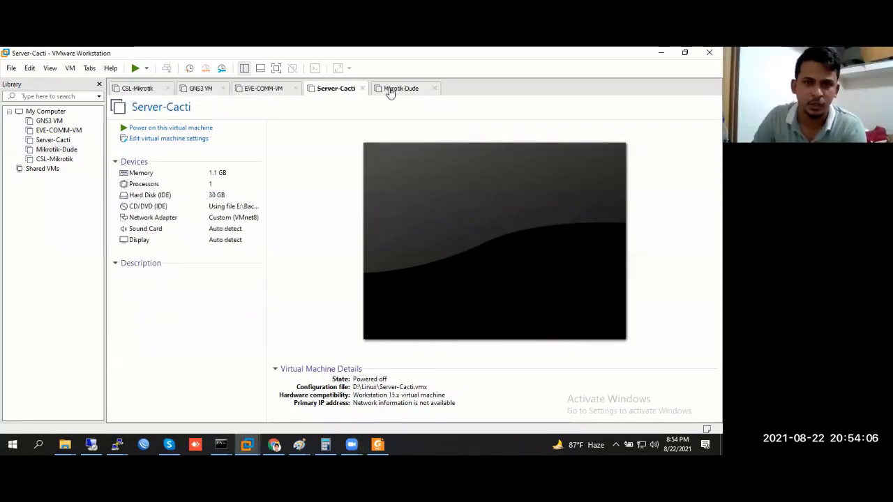
left_click(391, 91)
left_click(127, 91)
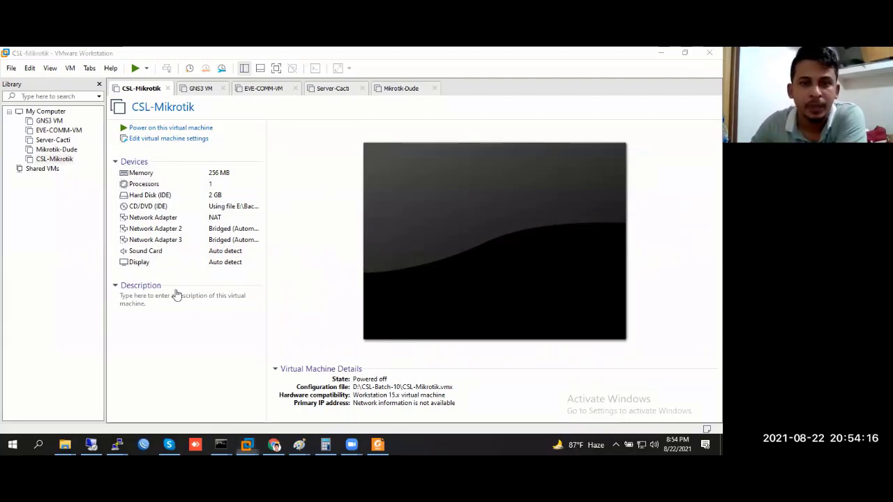
left_click(195, 87)
left_click(143, 89)
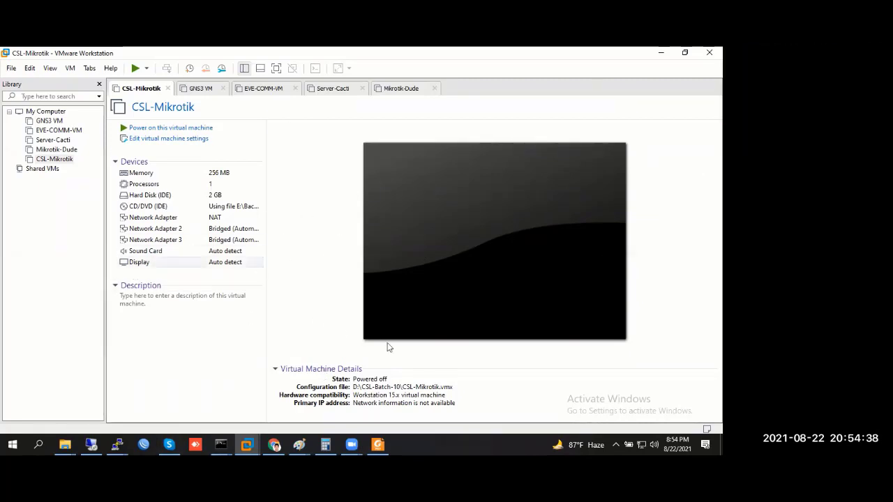
Open the EVE-COMM-VM appliance file from the EVE-COMM-VM-112 folder for import
left_click(12, 70)
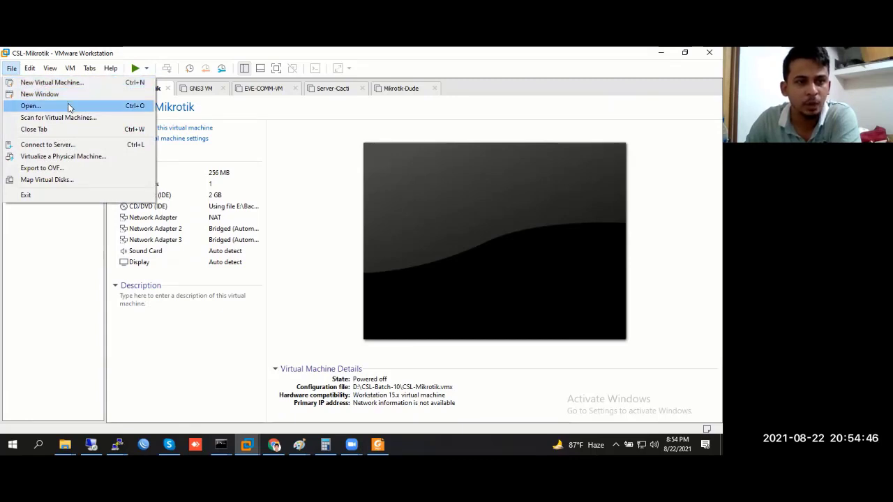
left_click(69, 107)
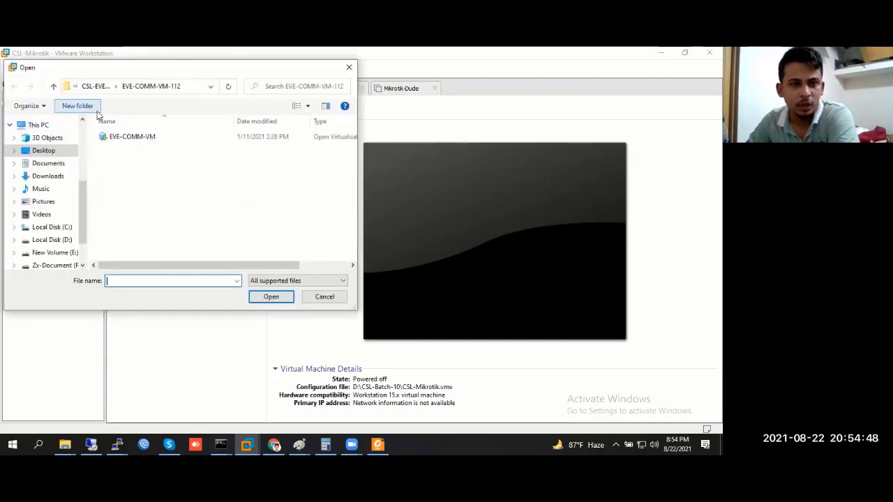
left_click(349, 67)
left_click(12, 67)
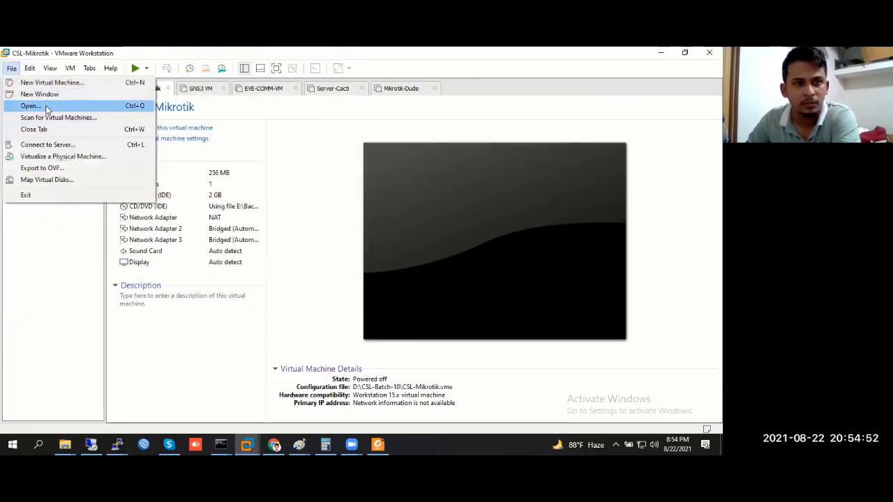
left_click(28, 107)
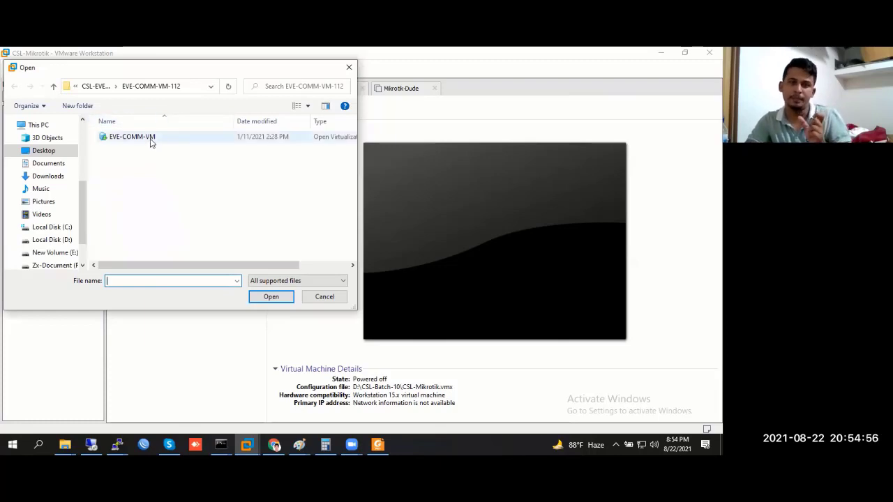
left_click(148, 140)
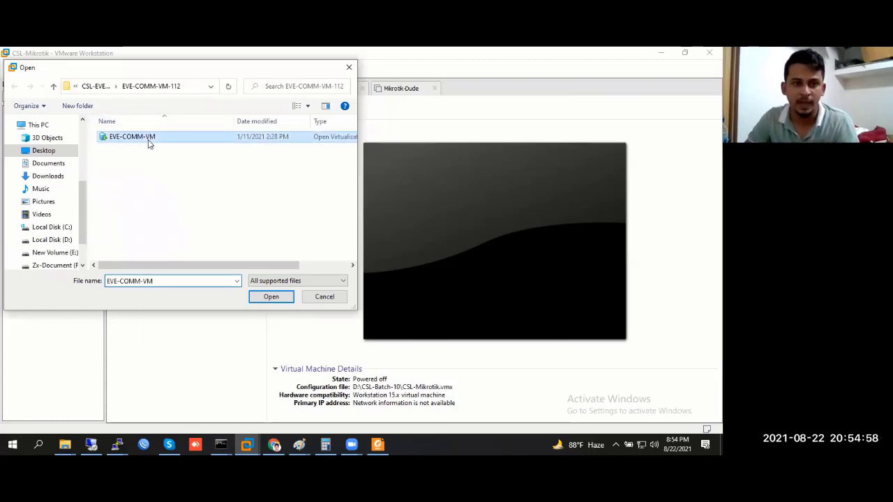
left_click(269, 298)
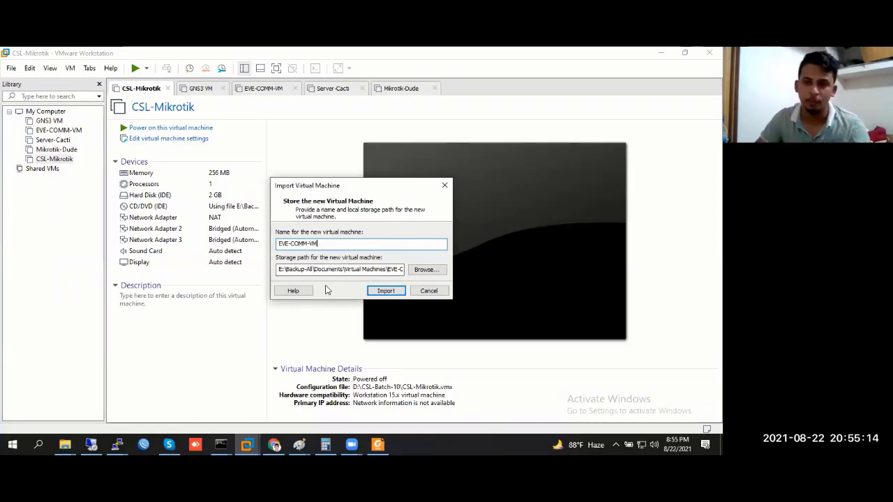
Choose D:\CSL-Batch-10 as the import storage folder and attempt the import
left_click(427, 269)
scroll(374, 223, "down", 8)
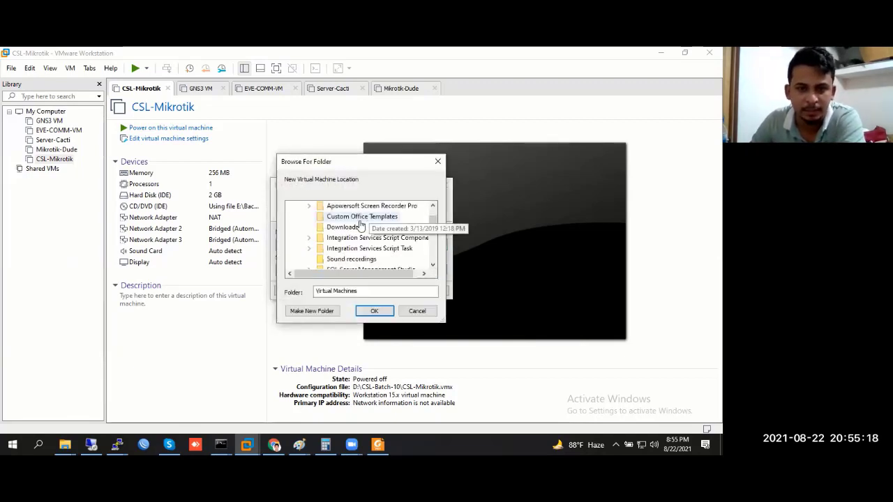
scroll(365, 232, "down", 1)
scroll(365, 237, "down", 1)
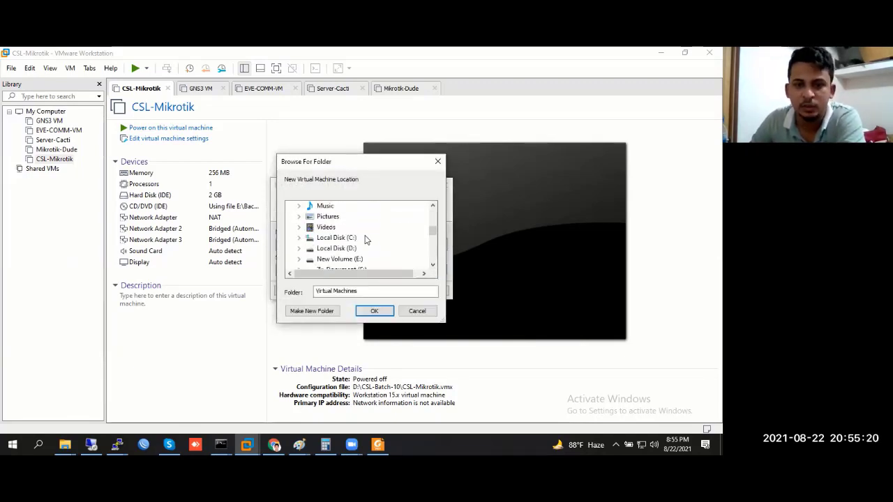
left_click(349, 248)
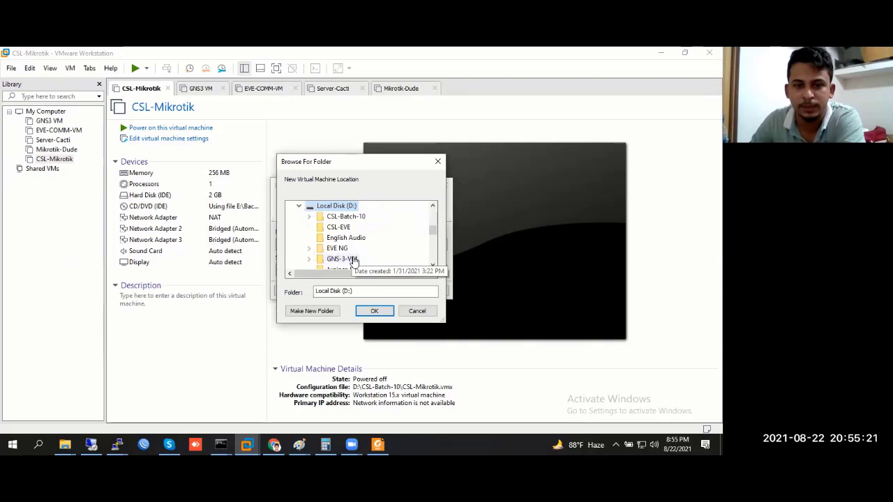
left_click(345, 217)
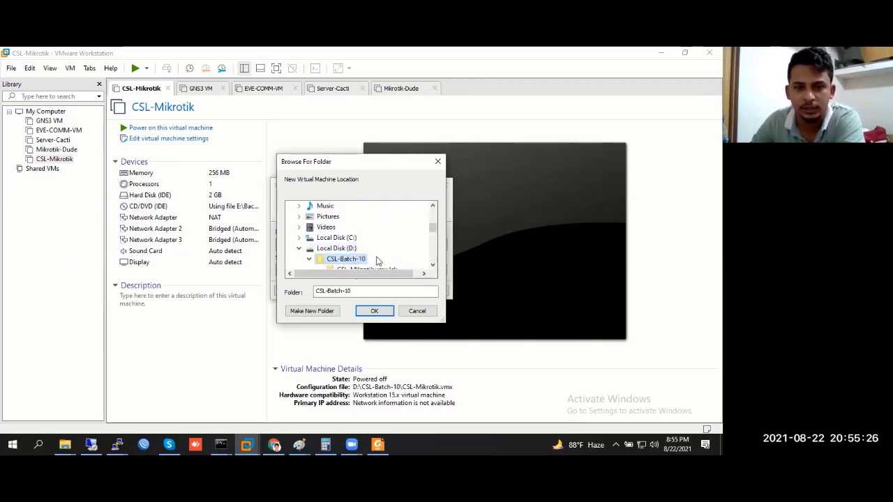
left_click(374, 312)
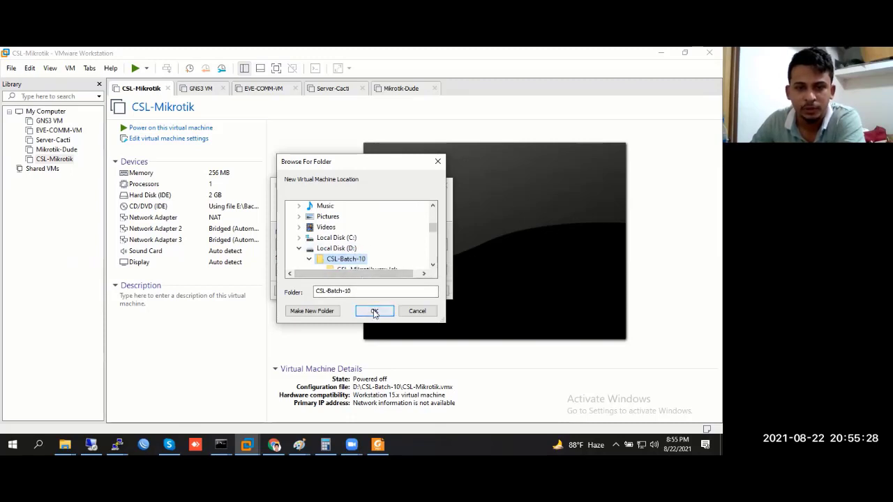
left_click(374, 312)
left_click(388, 292)
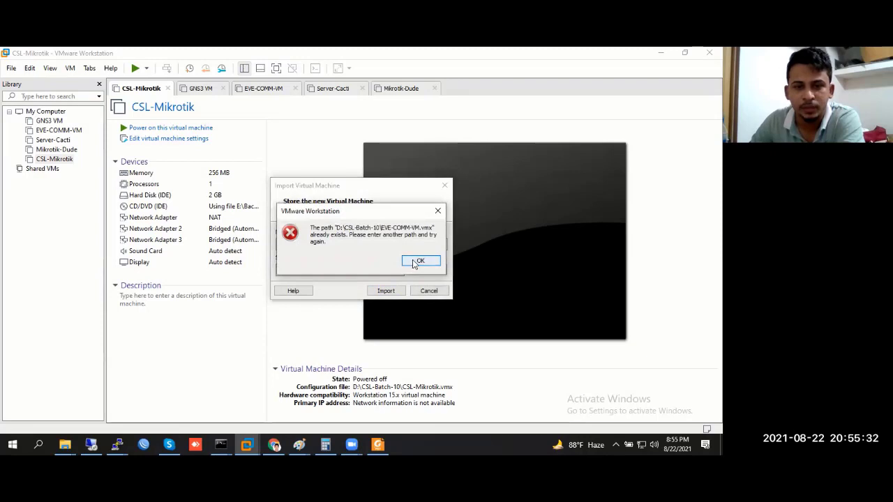
left_click(419, 261)
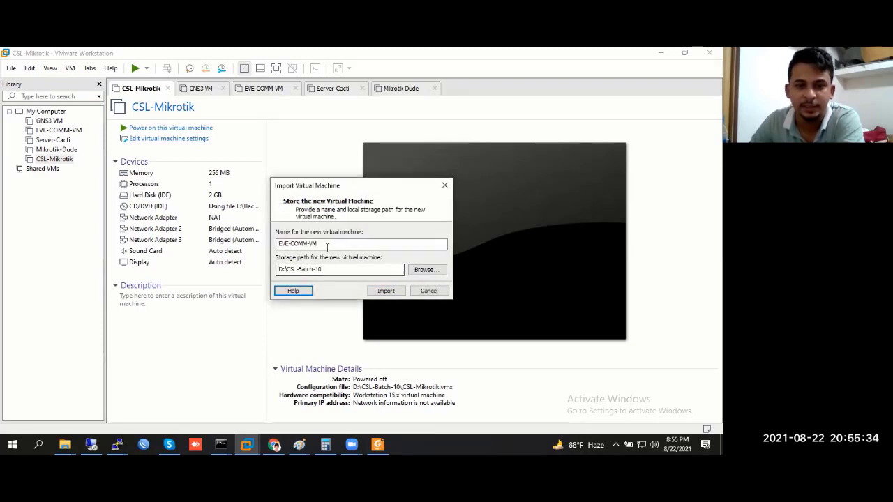
Rename the new machine EVE-COMM-Class-2 and start the import
left_click(353, 245)
key("BackSpace")
key("BackSpace")
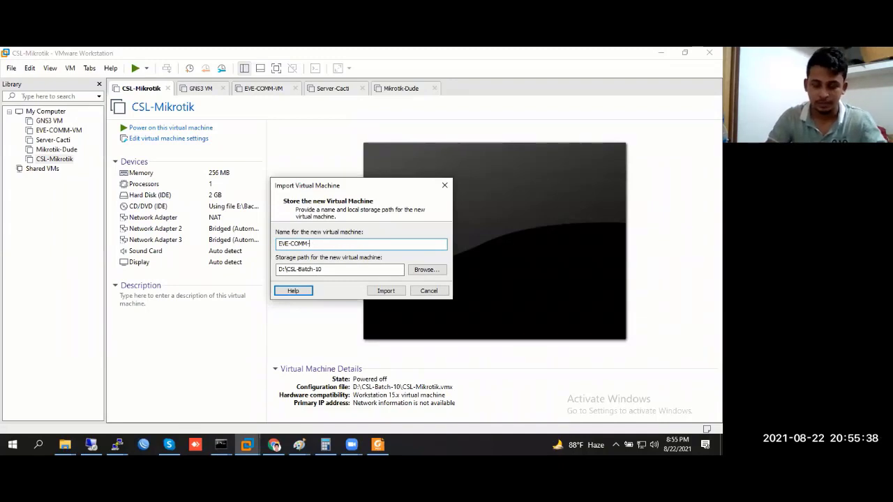
type("Class-")
type("2")
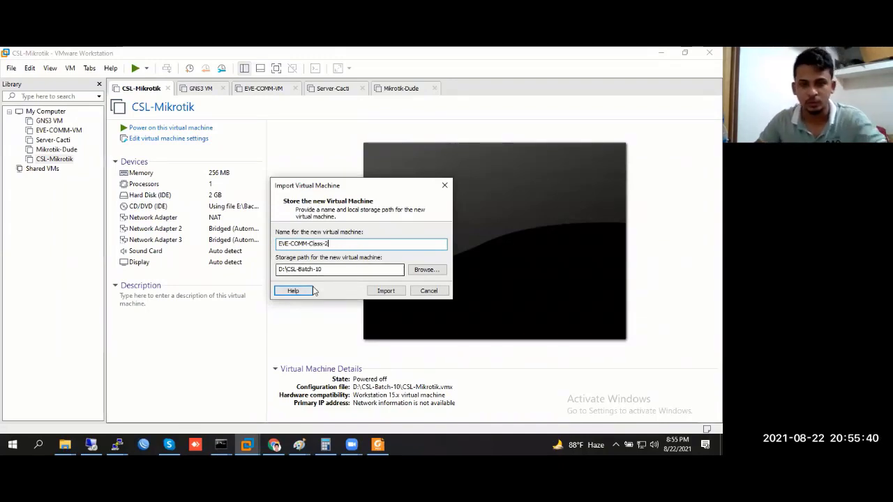
left_click(384, 291)
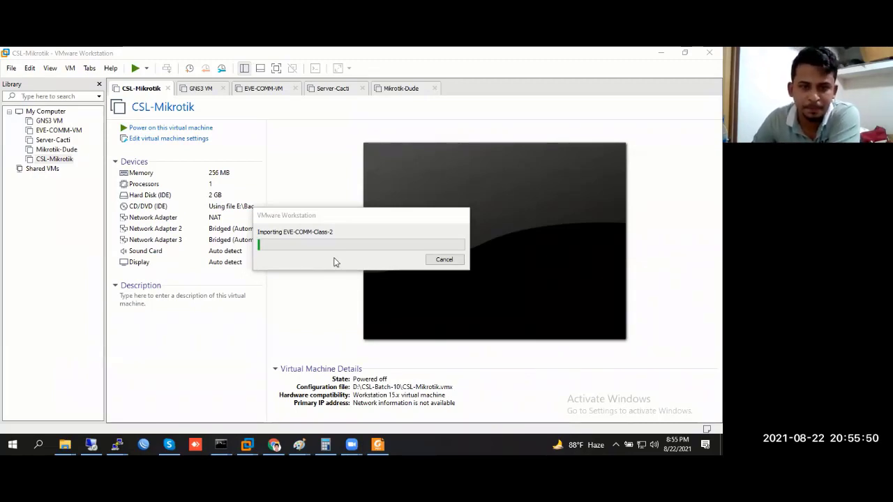
left_click_drag(325, 220, 514, 181)
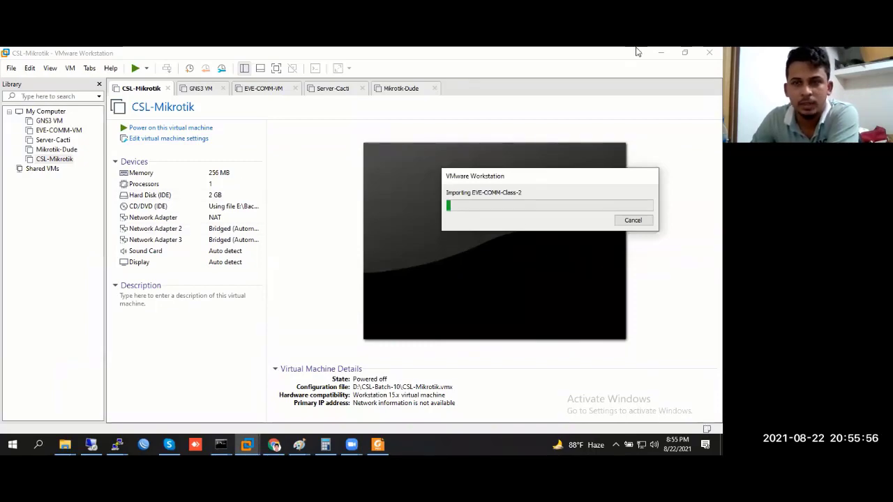
Check the host PC's specs in This PC properties: i5-8250U processor, 8 GB RAM
left_click(660, 53)
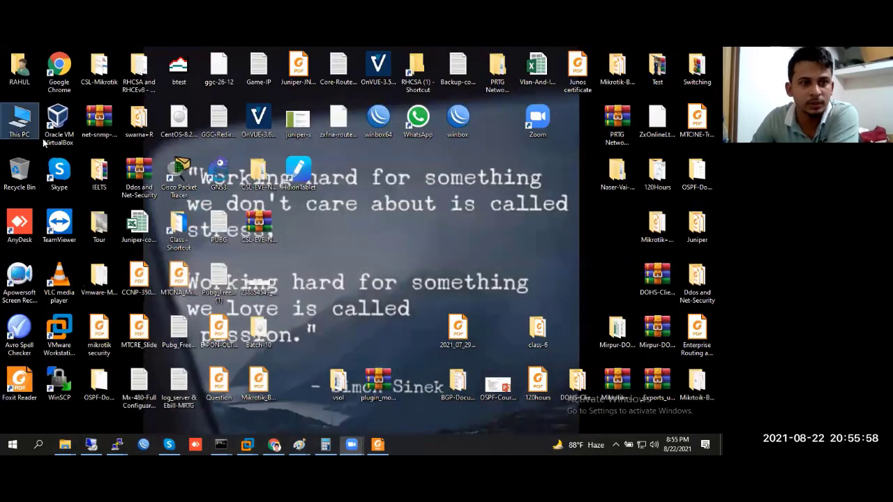
right_click(30, 121)
left_click(443, 223)
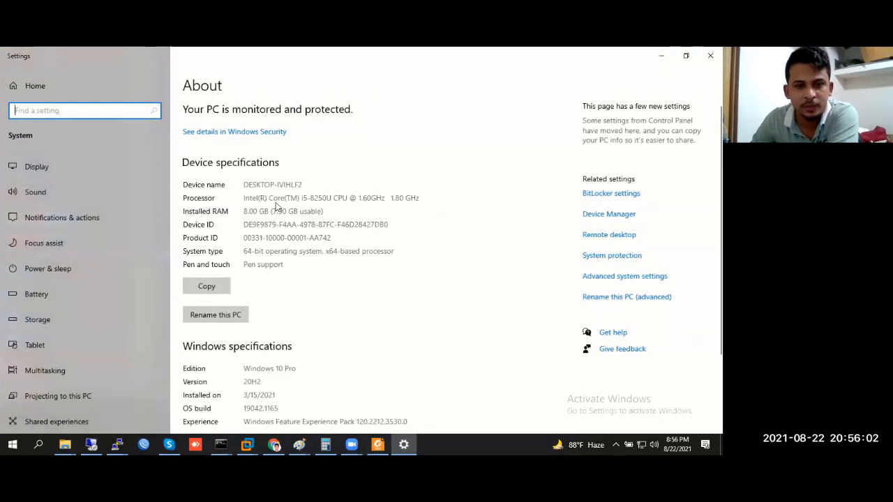
left_click_drag(299, 197, 417, 198)
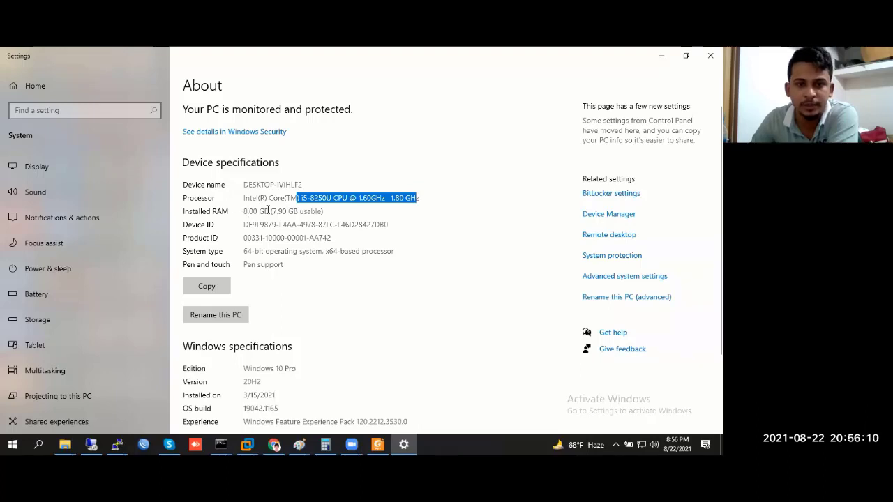
Hide the Settings window and bring VMware Workstation back on screen
left_click(250, 443)
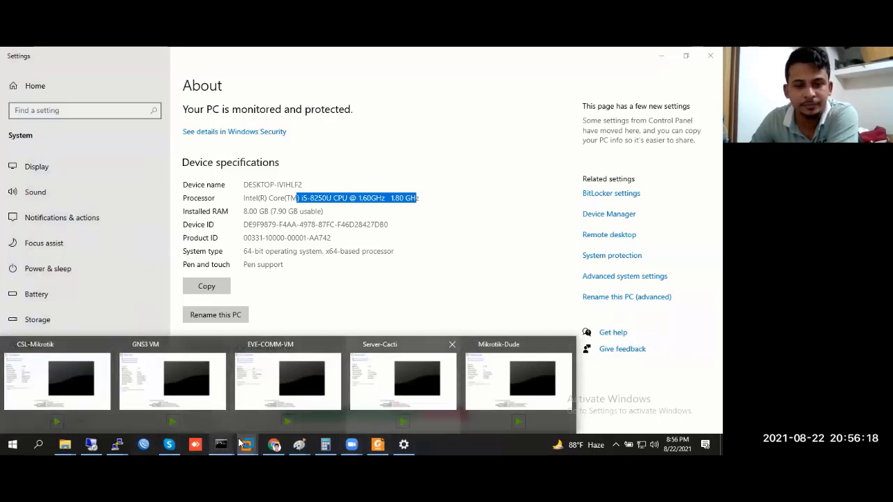
left_click(663, 55)
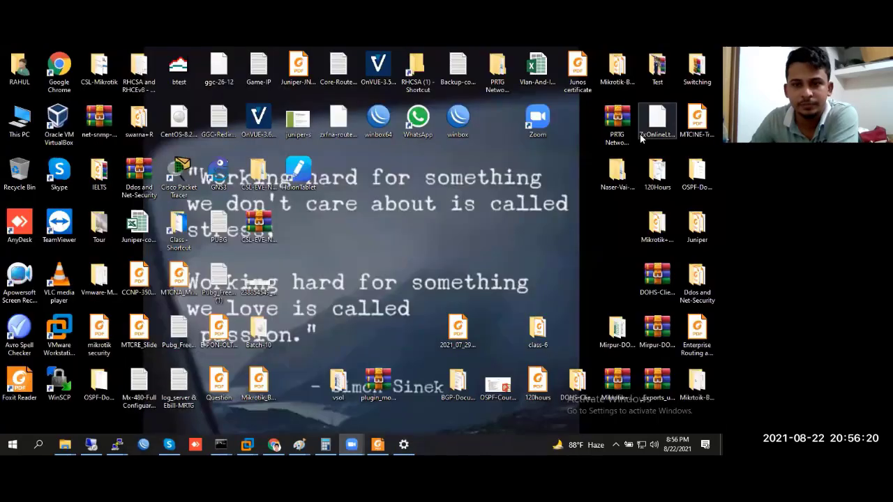
mouse_move(247, 444)
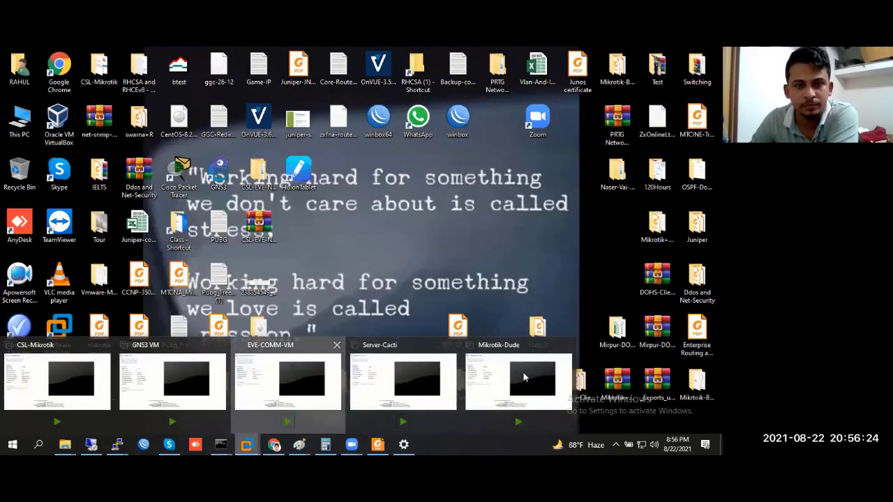
left_click(524, 377)
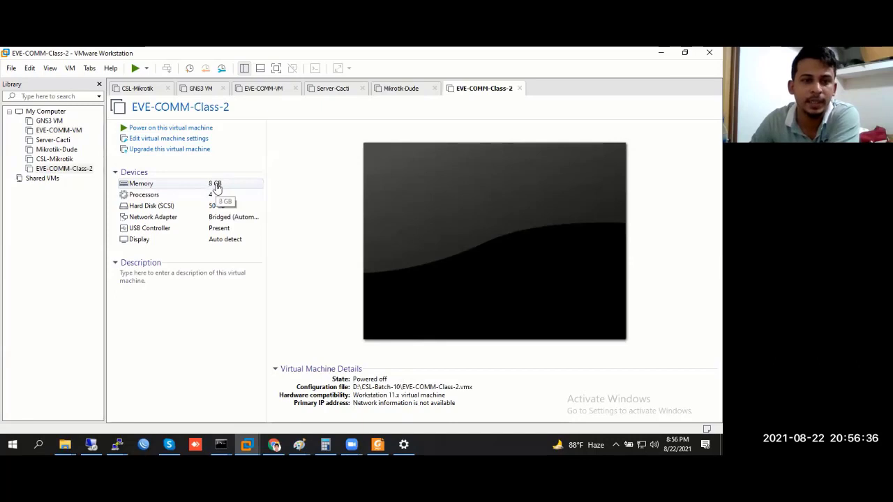
left_click(262, 89)
left_click(213, 183)
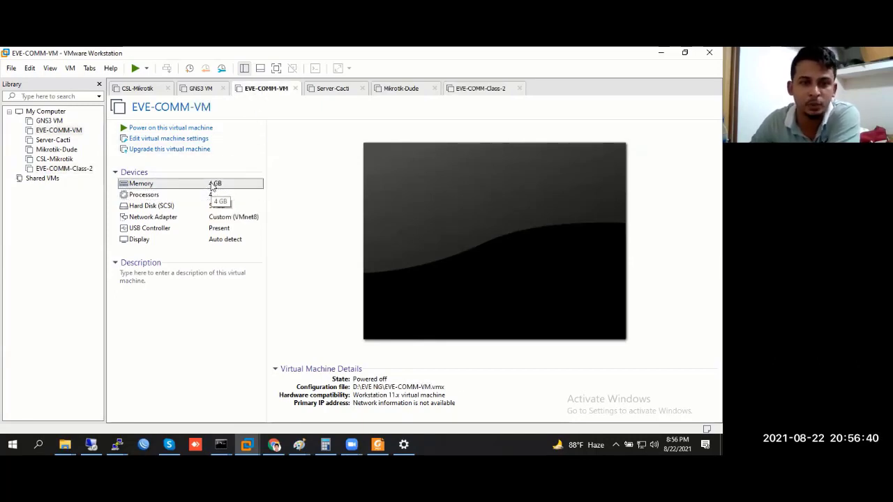
double_click(214, 183)
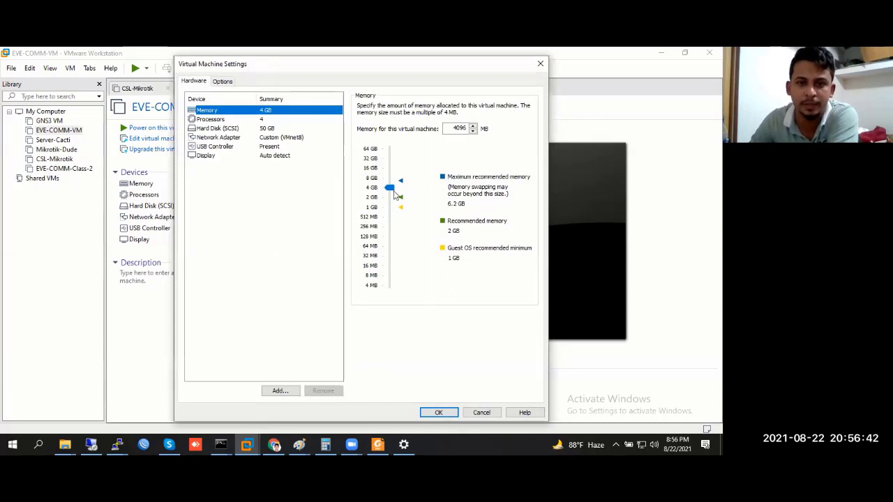
left_click(395, 194)
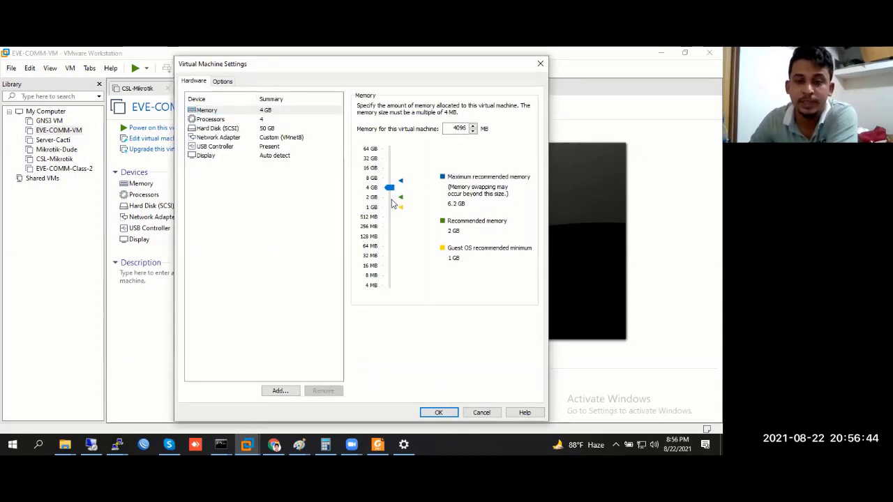
left_click_drag(391, 195, 391, 189)
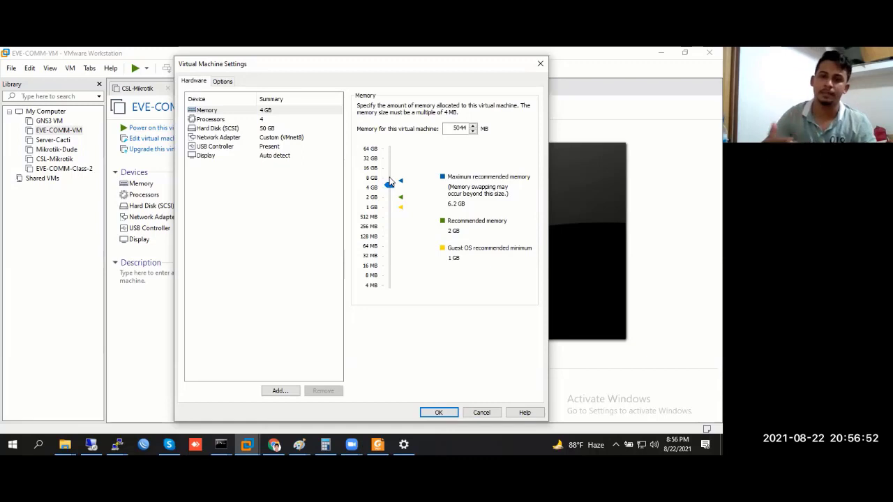
left_click(539, 63)
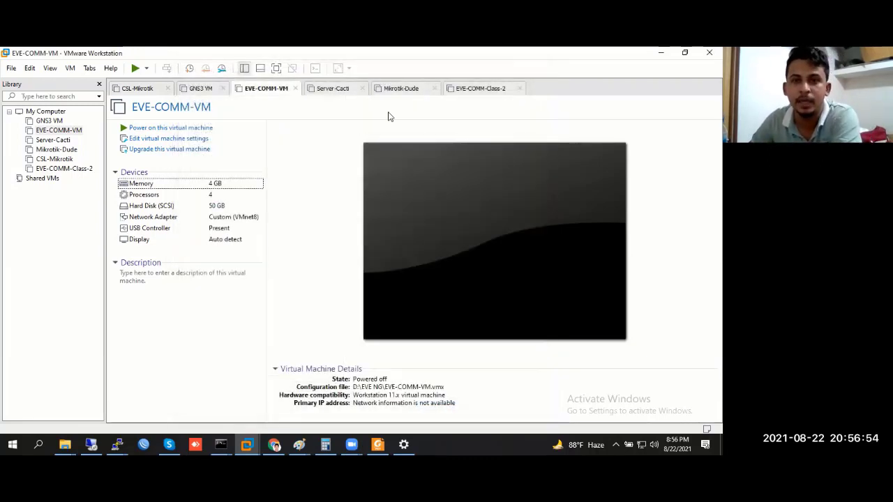
left_click(475, 91)
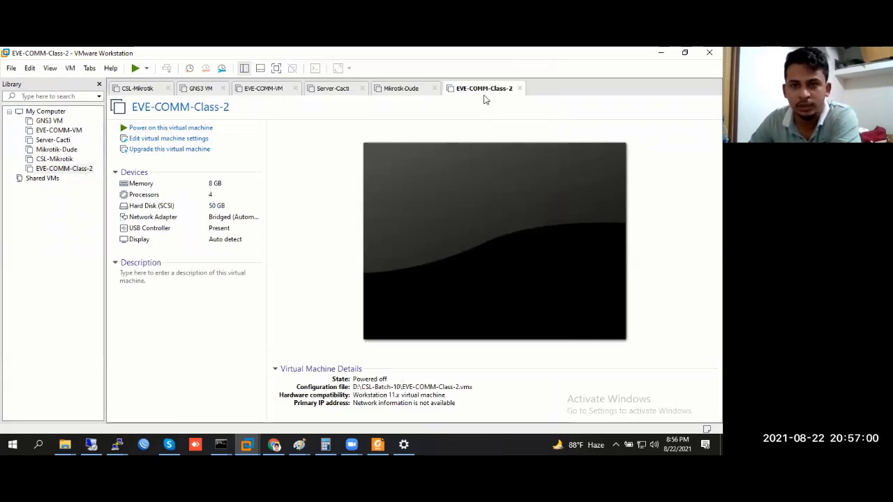
Power on EVE-COMM-Class-2 and let its console boot through the Linux services
left_click(202, 128)
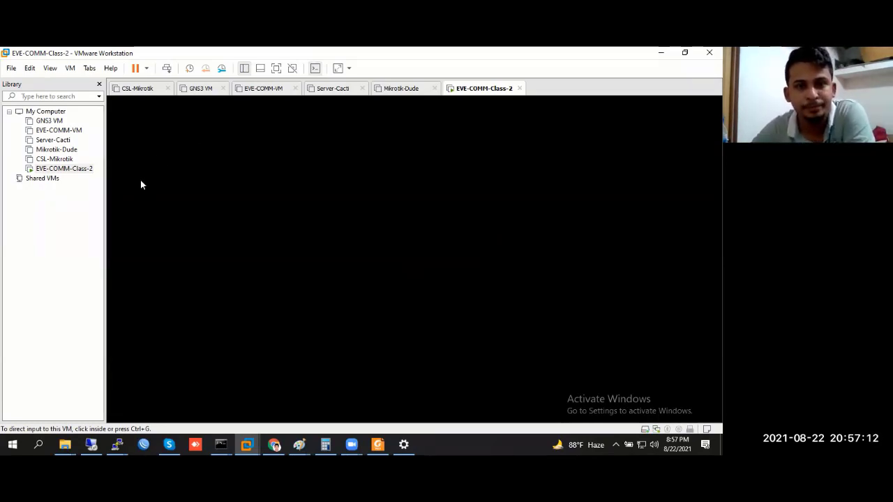
left_click(388, 169)
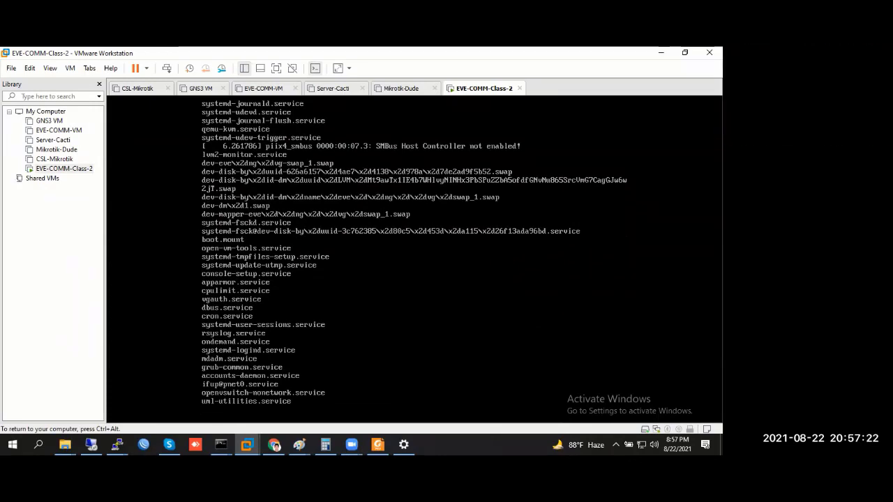
key("ctrl+alt")
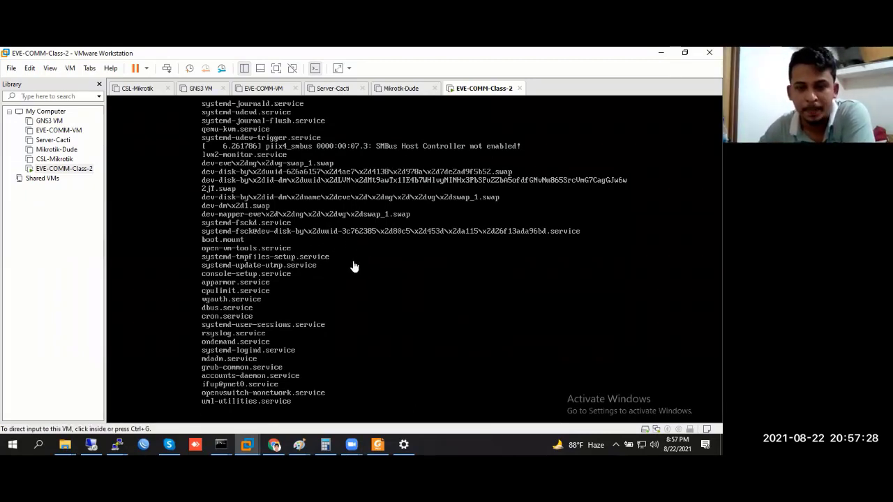
right_click(471, 87)
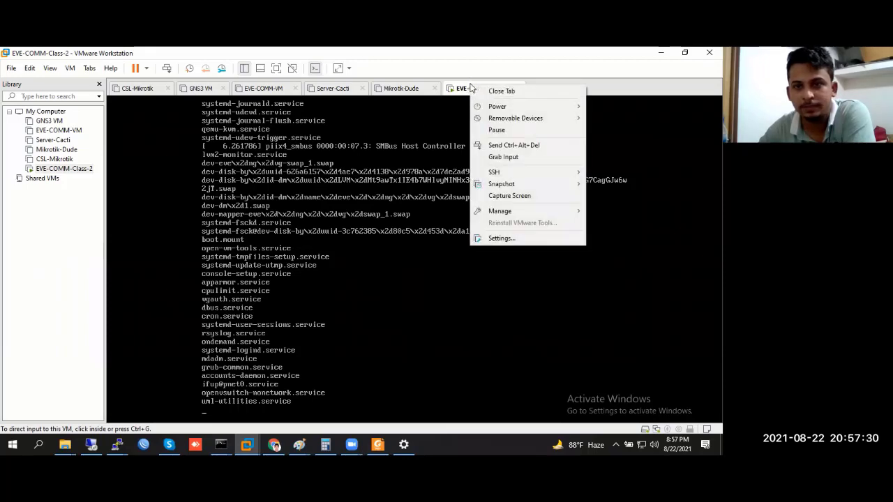
left_click(297, 273)
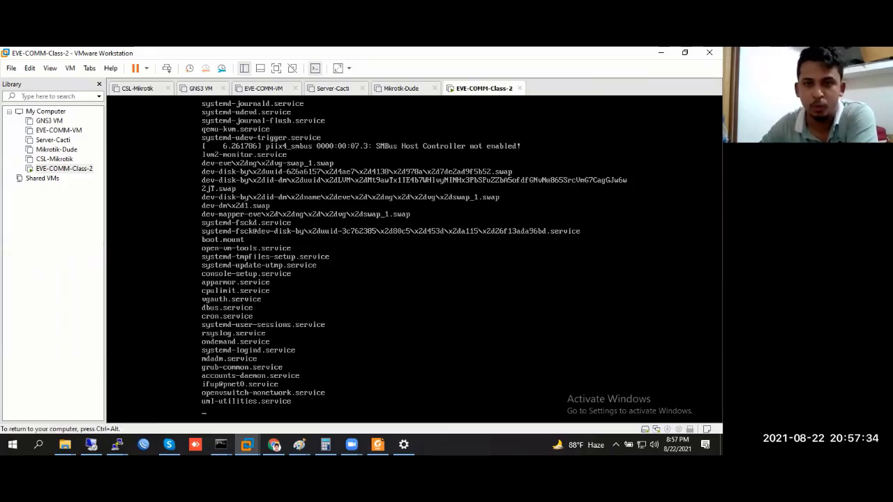
key("ctrl+alt")
left_click(477, 90)
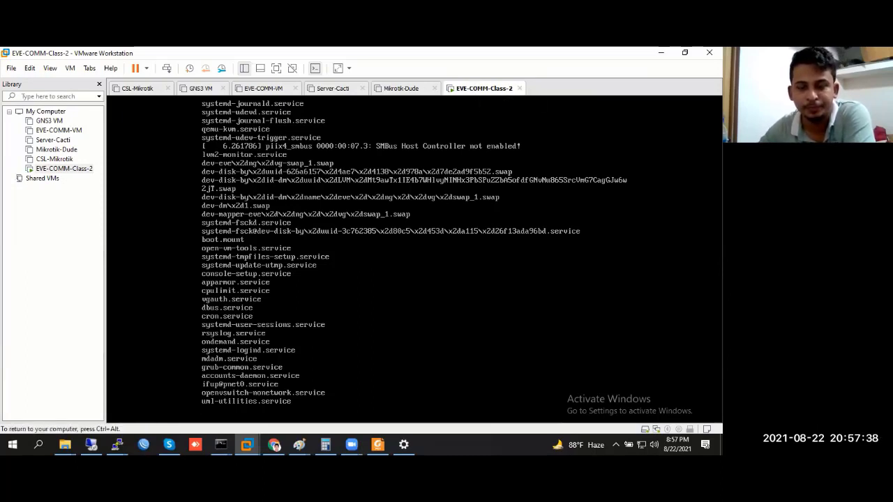
key("ctrl+alt")
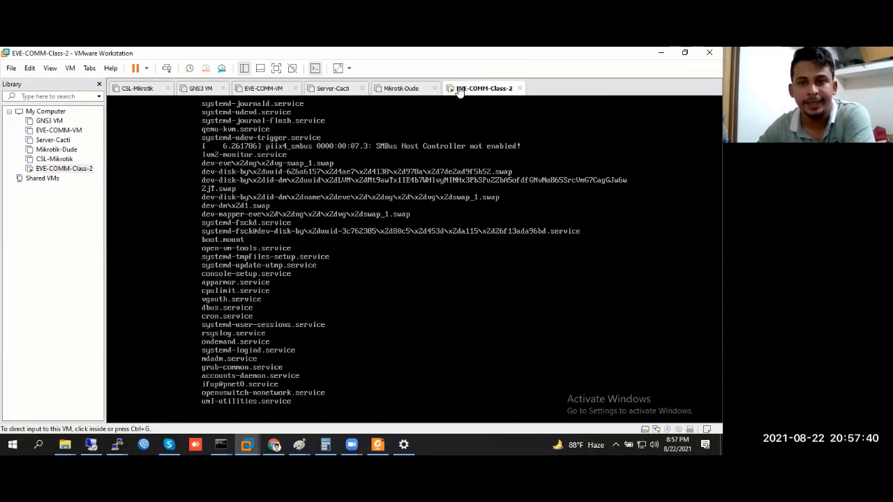
Put EVE-COMM-Class-2's network adapter on the custom VMnet8 (NAT) network
right_click(458, 88)
left_click(497, 241)
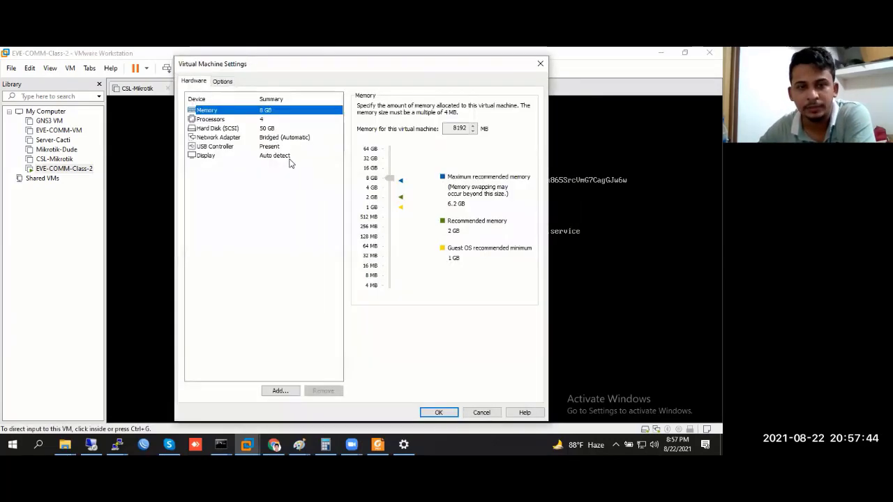
left_click(272, 138)
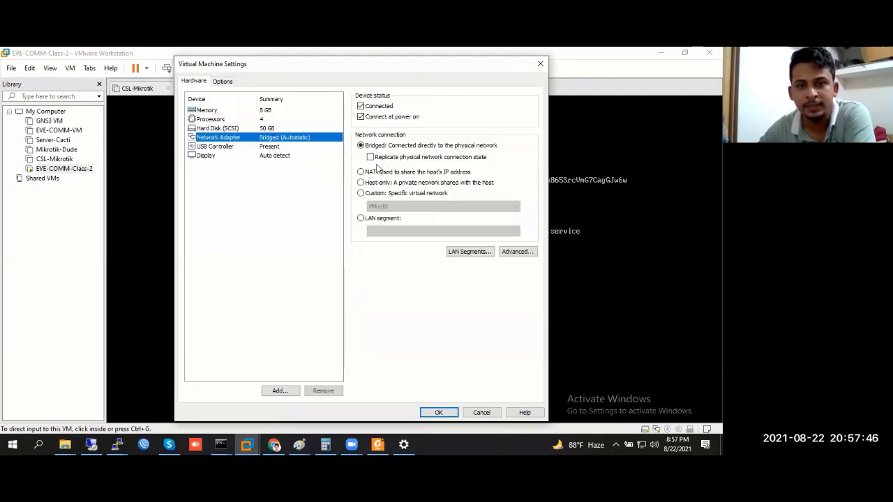
left_click(387, 194)
left_click(404, 206)
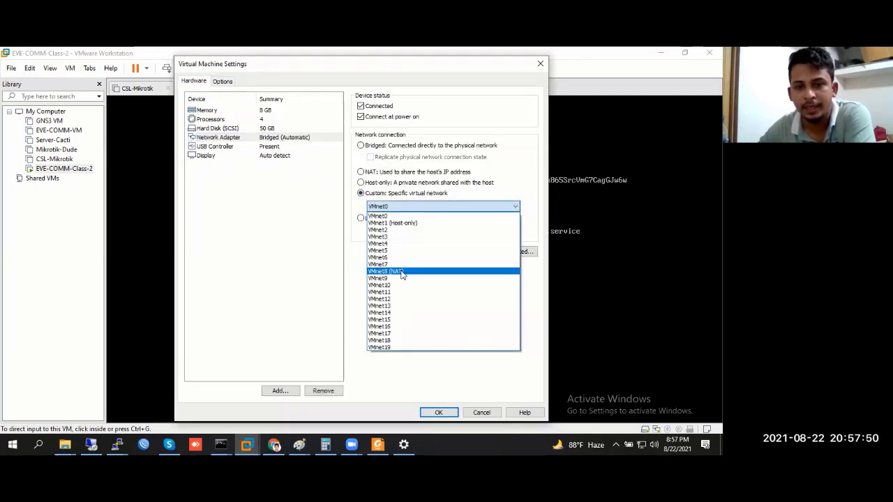
left_click(401, 273)
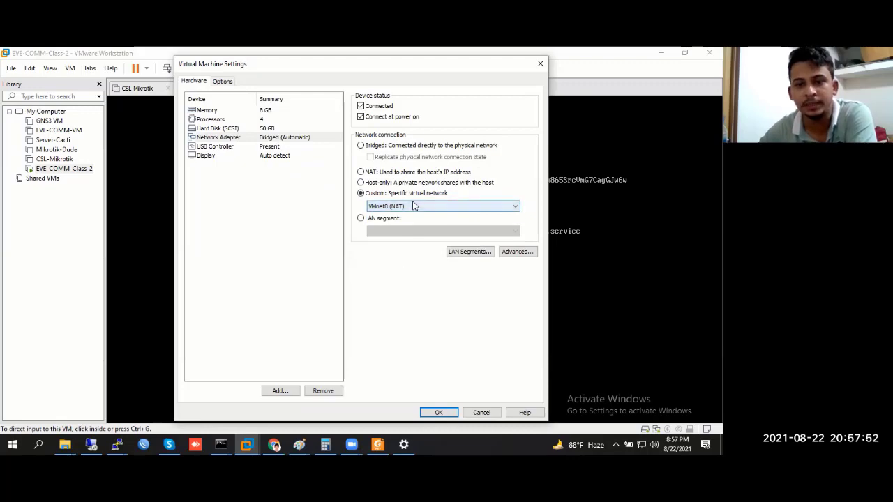
left_click(539, 65)
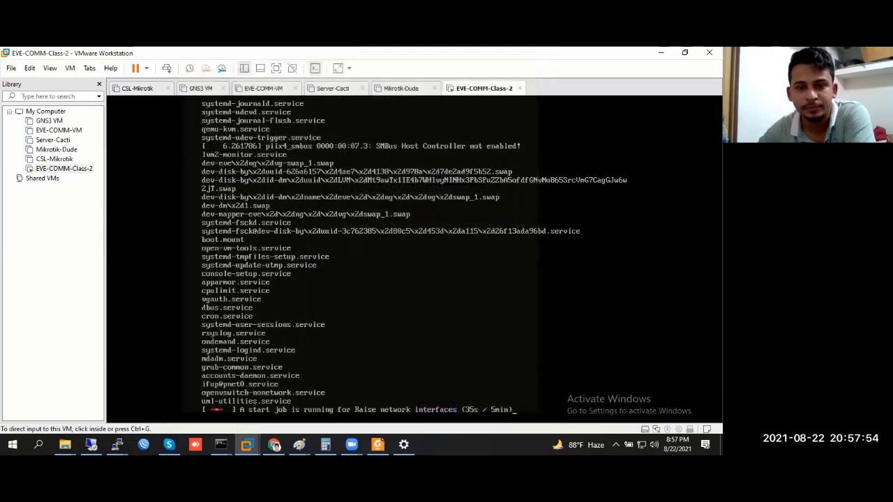
key("ctrl+alt")
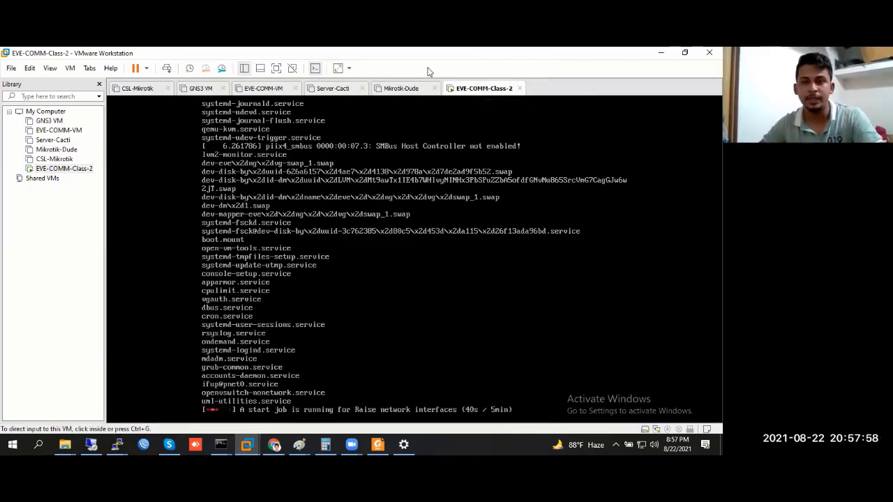
Reopen the machine settings, reselect VMnet8 (NAT) for the adapter, and apply
right_click(461, 88)
left_click(492, 241)
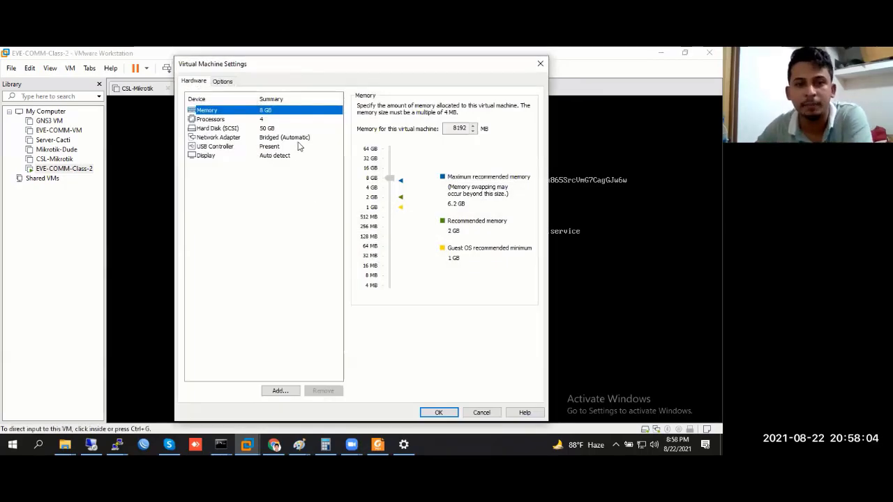
left_click(299, 145)
left_click(317, 138)
left_click(381, 196)
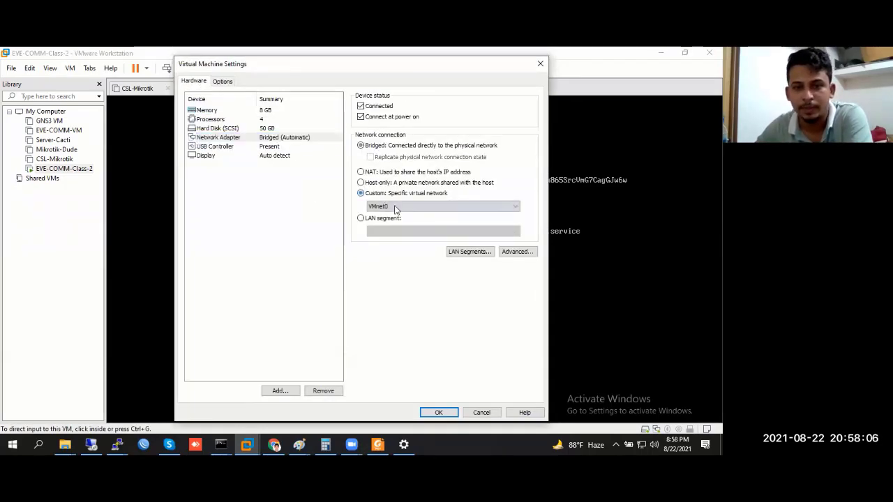
left_click(398, 207)
left_click(401, 263)
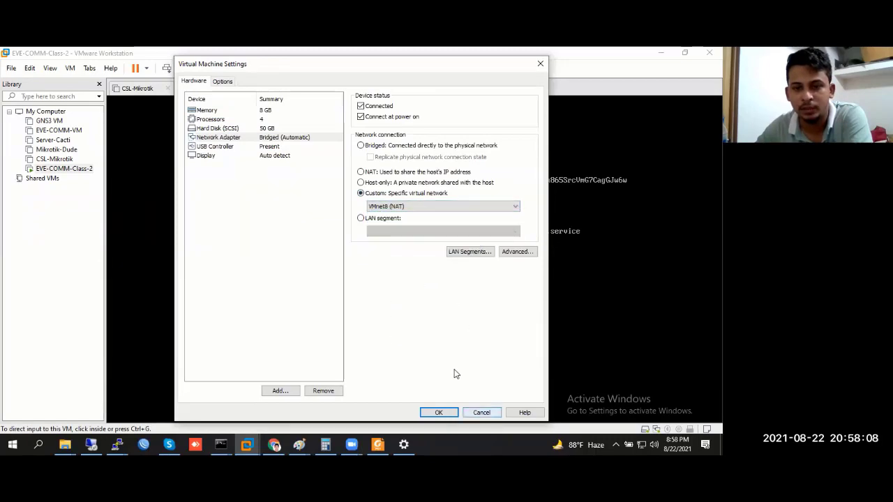
left_click_drag(444, 70, 554, 61)
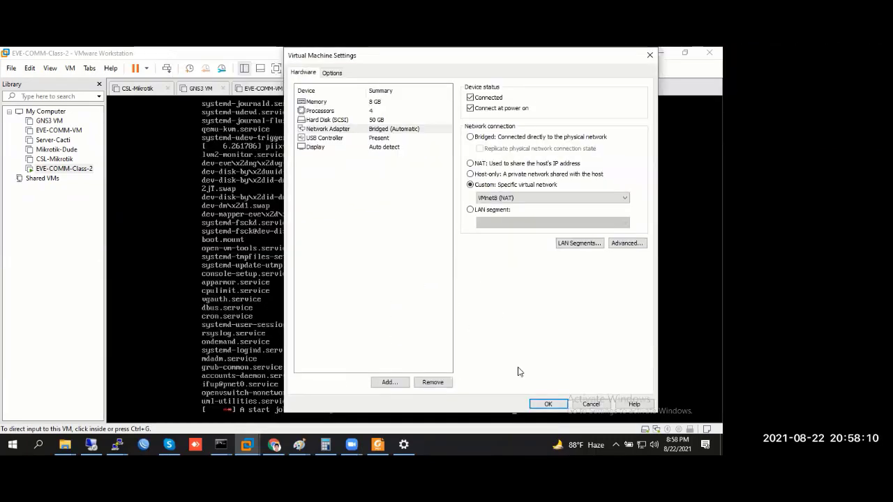
key("Return")
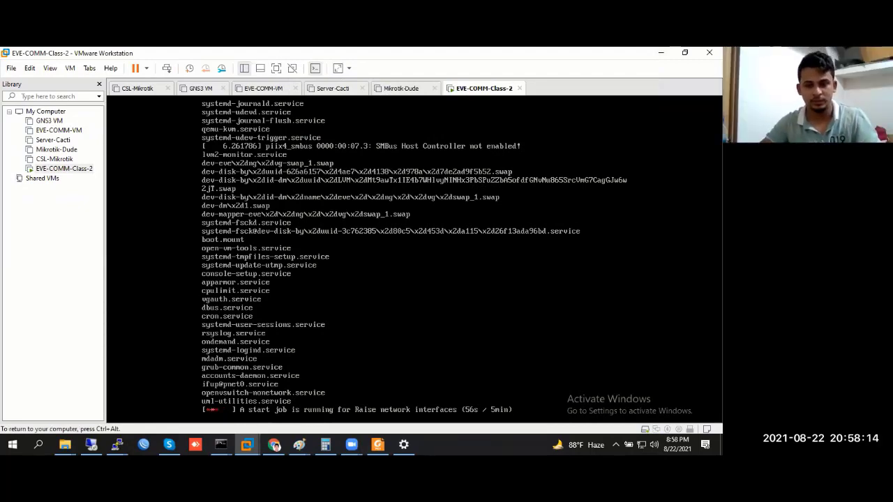
Restart the EVE-COMM-Class-2 guest via Power > Restart Guest and confirm
key("ctrl+alt")
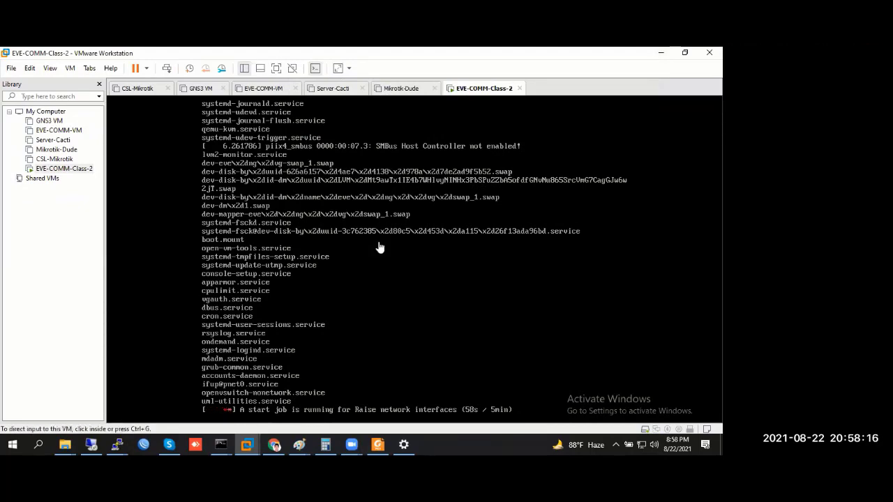
left_click(380, 248)
key("ctrl+alt")
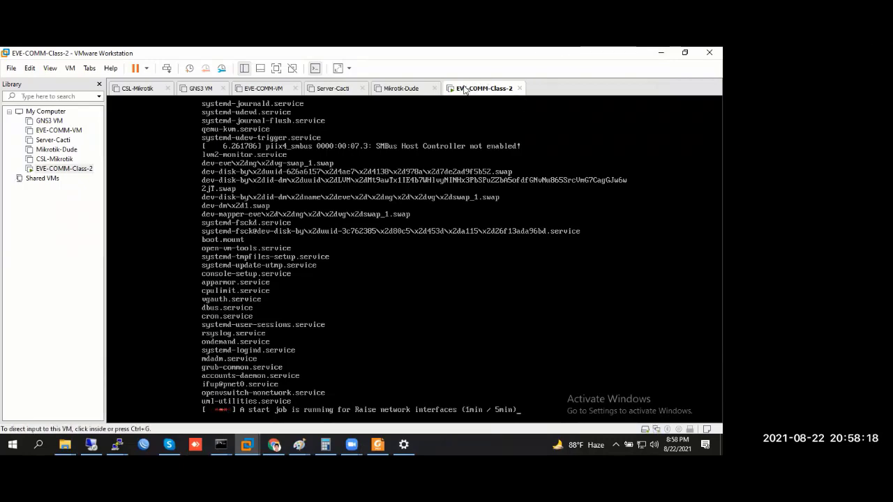
right_click(463, 87)
mouse_move(517, 113)
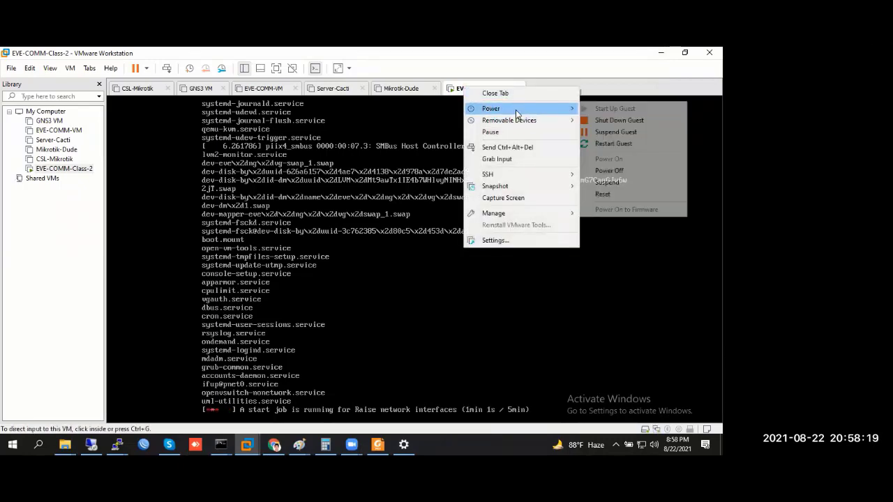
left_click(618, 144)
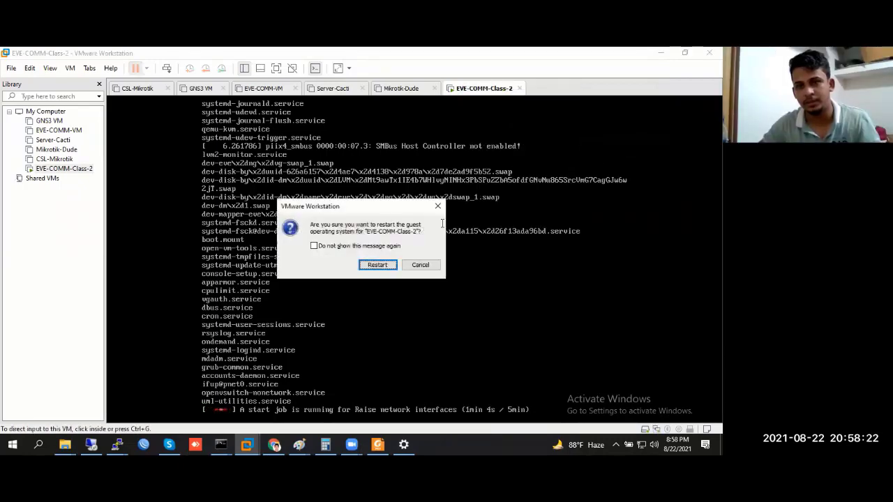
left_click(376, 265)
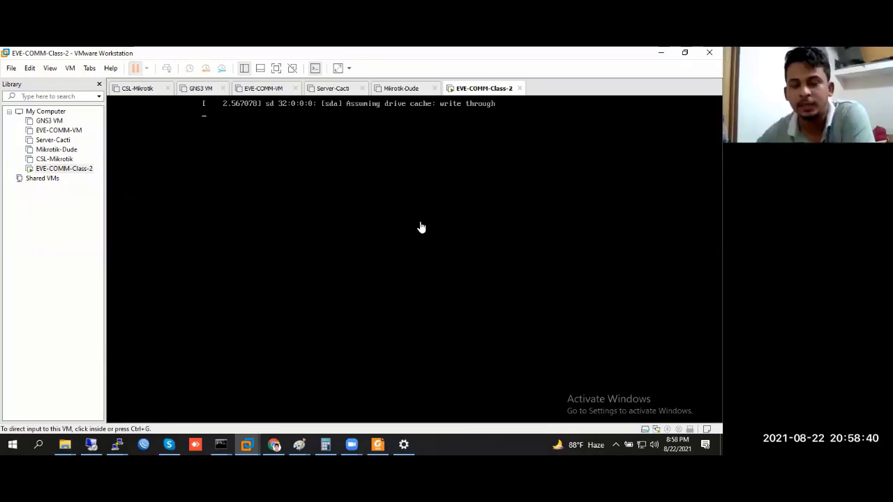
Log in to the EVE-NG console as root with the default password
right_click(484, 90)
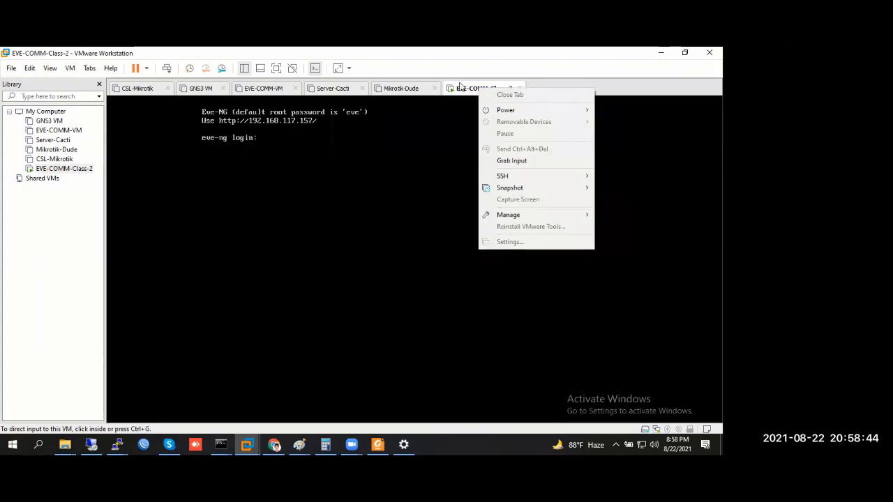
mouse_move(532, 110)
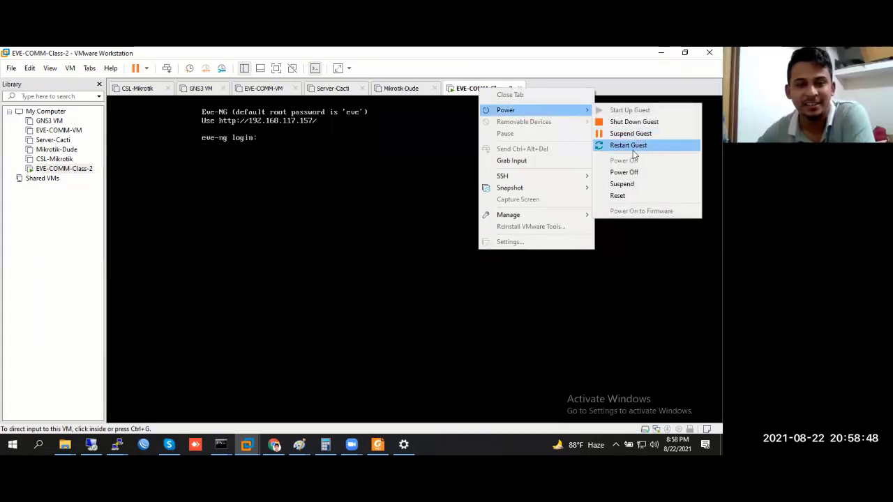
left_click(319, 149)
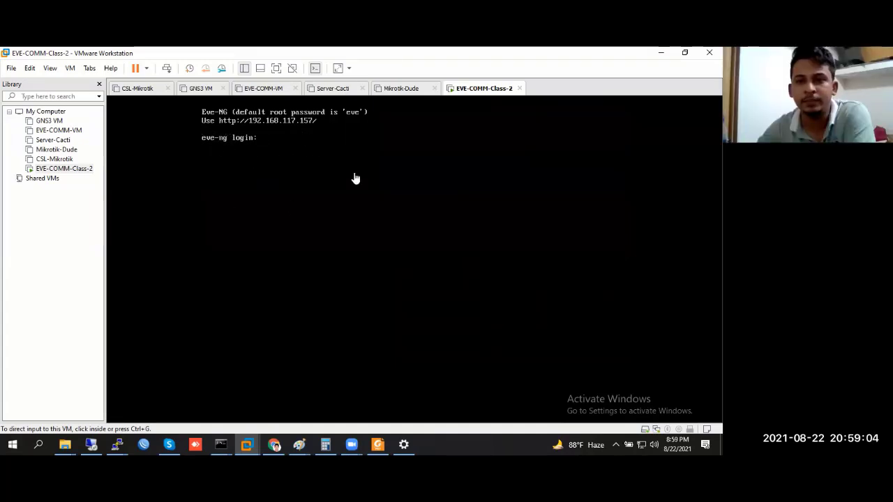
left_click(314, 154)
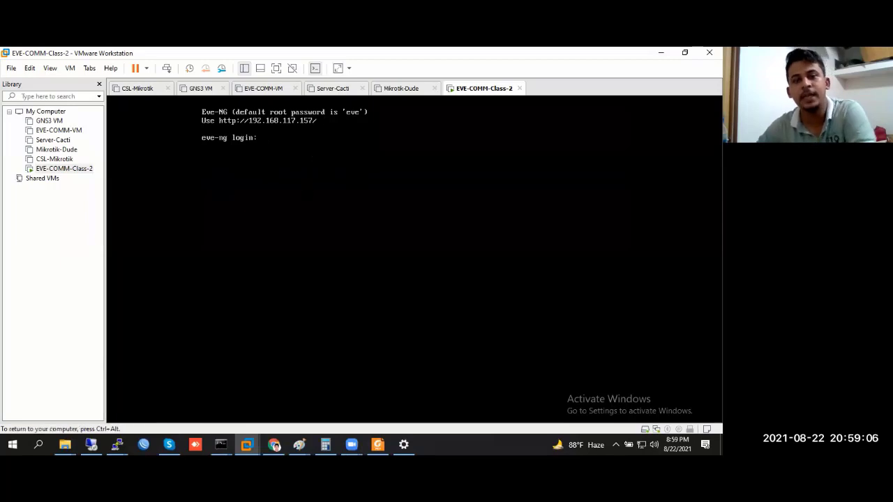
type("admin")
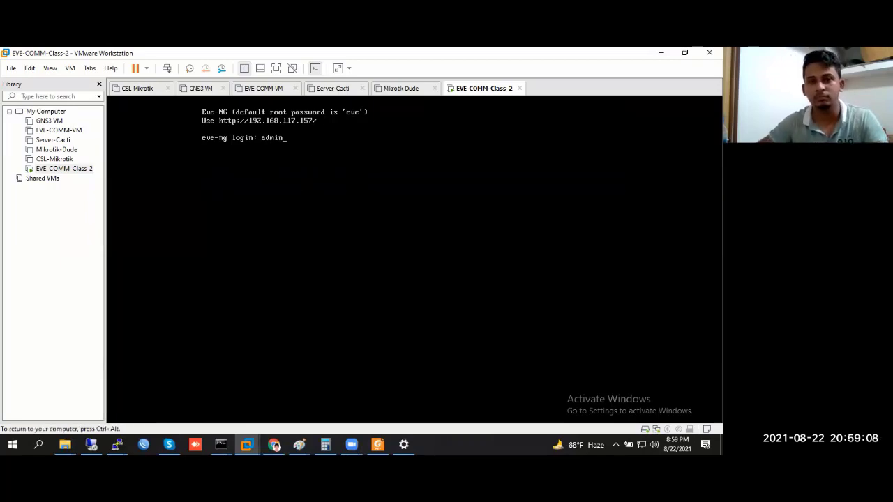
key("BackSpace")
key("BackSpace")
key("BackSpace")
key("BackSpace")
key("BackSpace")
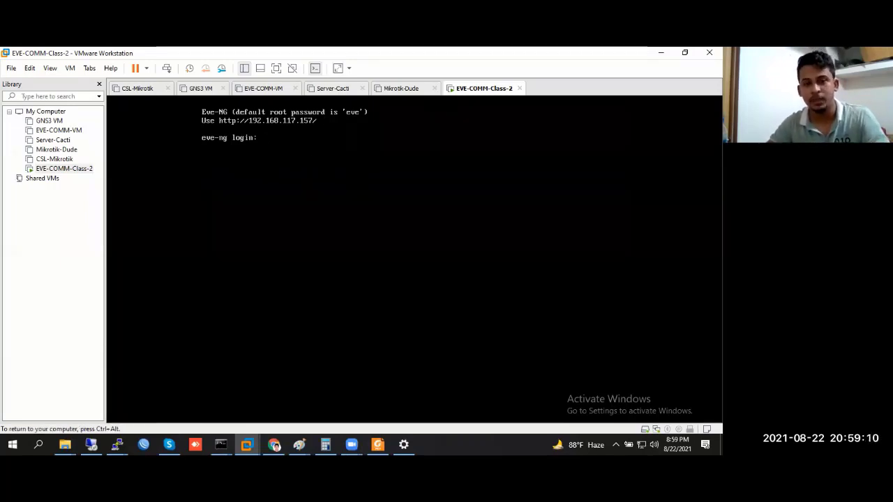
type("root")
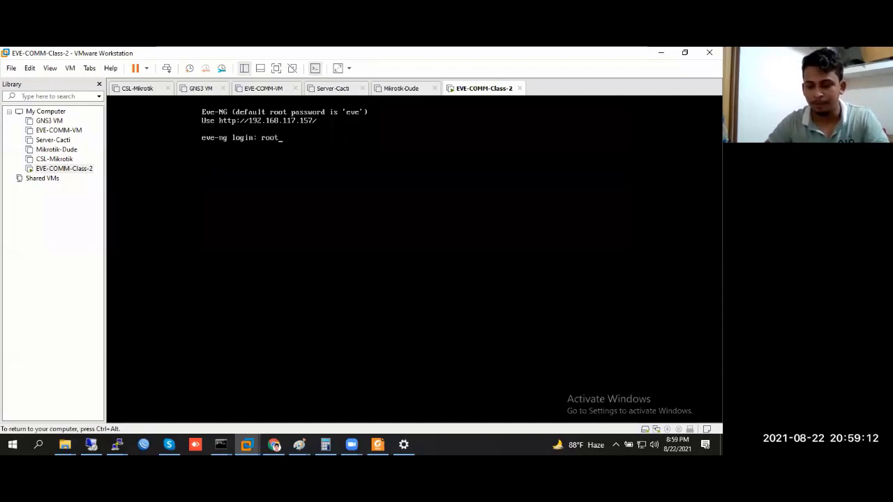
key("Return")
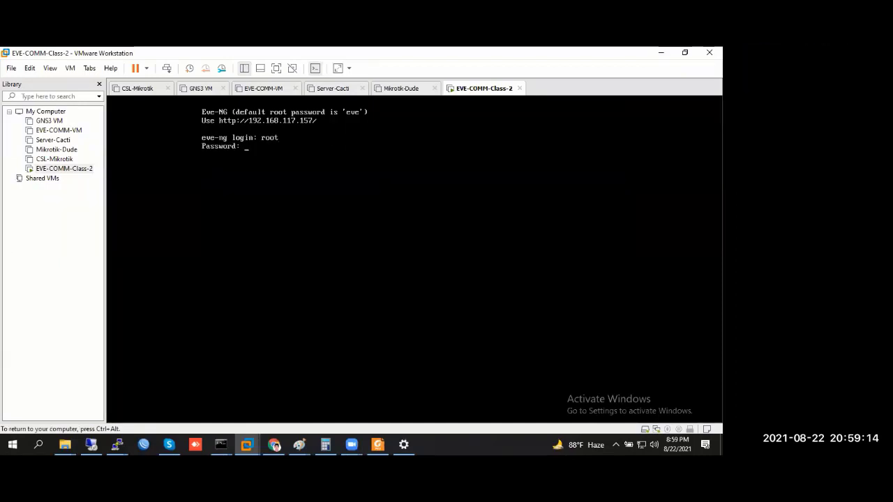
type("eve")
key("Return")
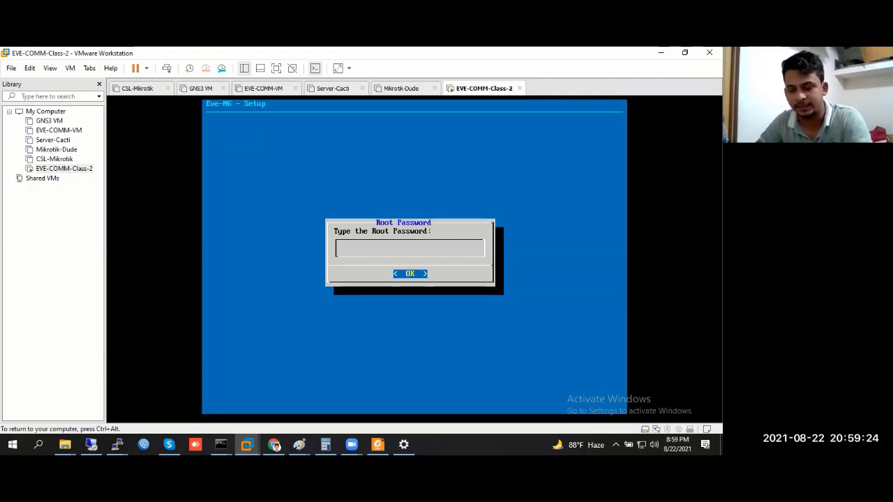
Enter the root password twice, acknowledge the failure notice, and keep hostname eve-ng and domain example.com
key("Return")
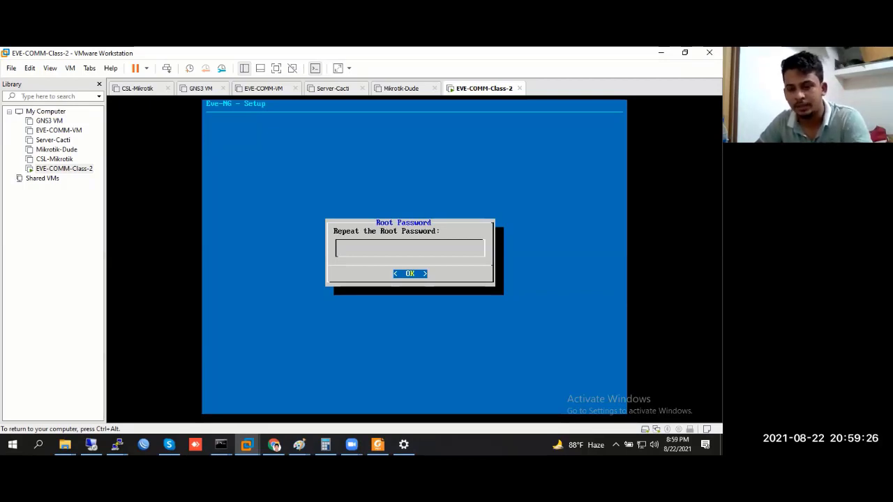
key("Return")
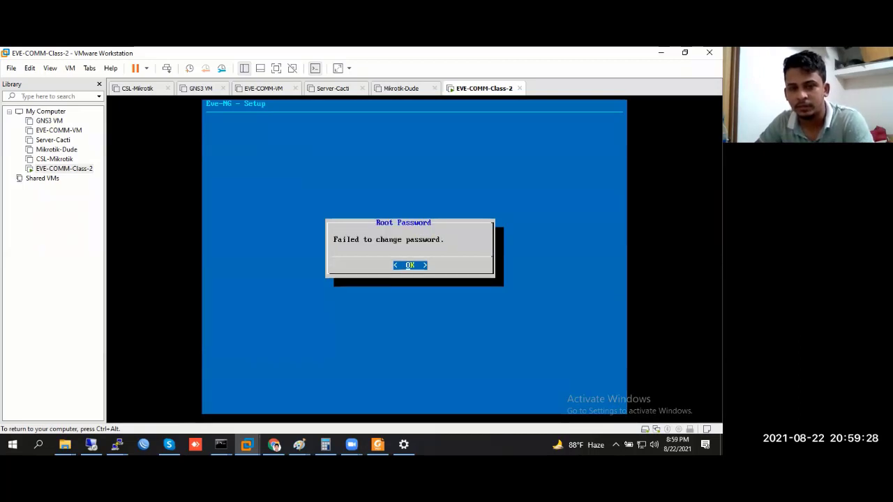
key("Return")
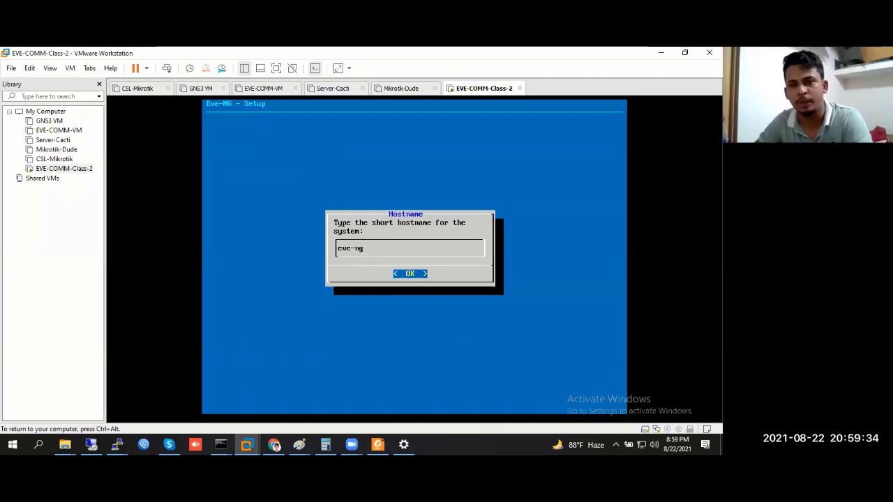
key("Return")
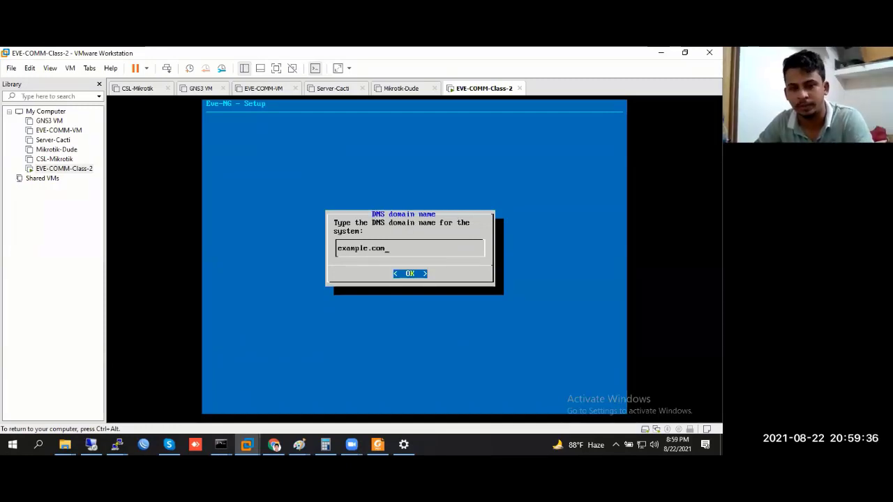
key("Return")
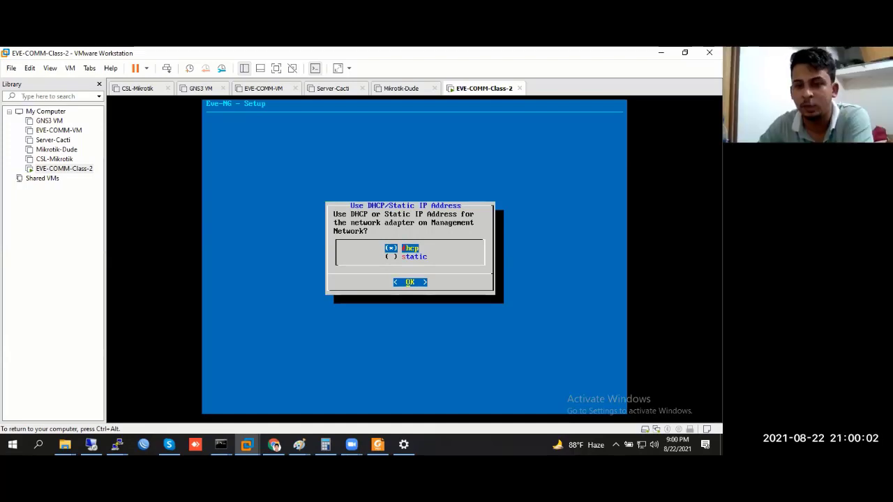
Choose DHCP for management, leave the NTP server empty, and select a direct internet connection
key("Down")
key("Up")
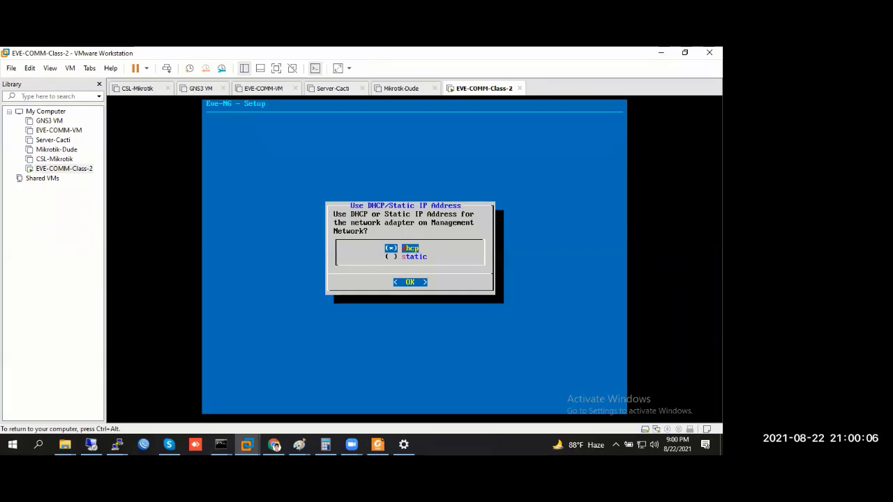
key("Return")
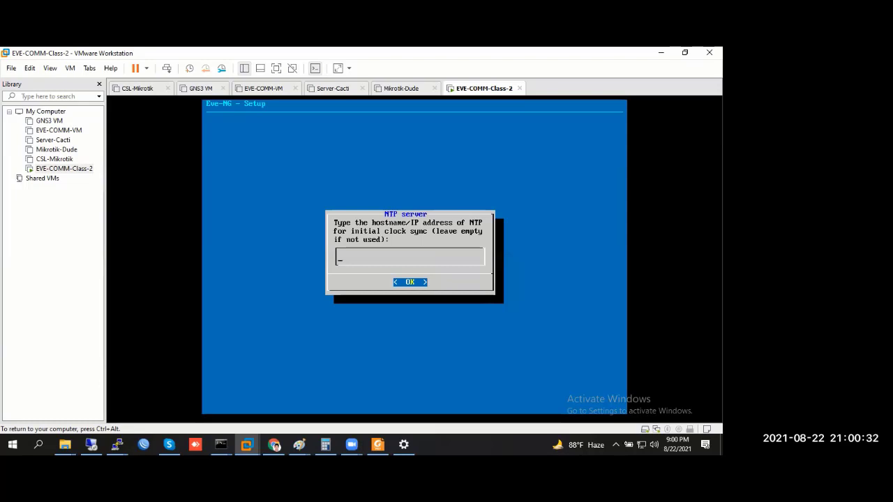
key("Return")
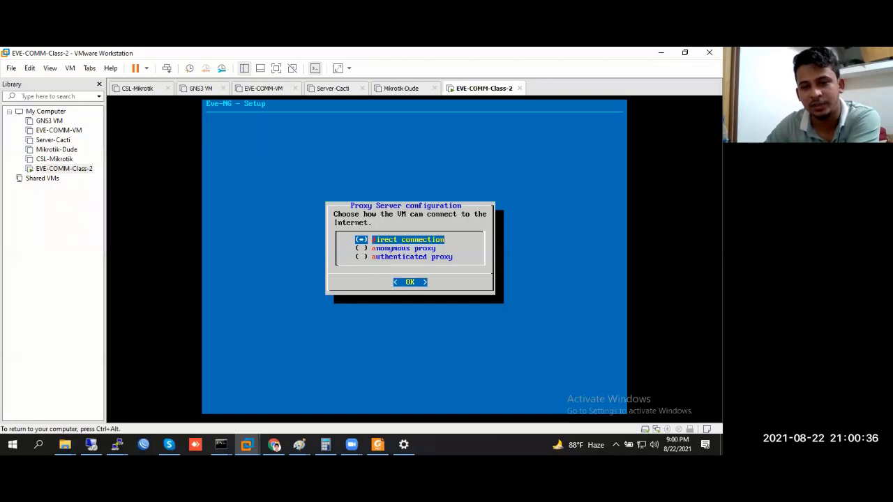
key("Return")
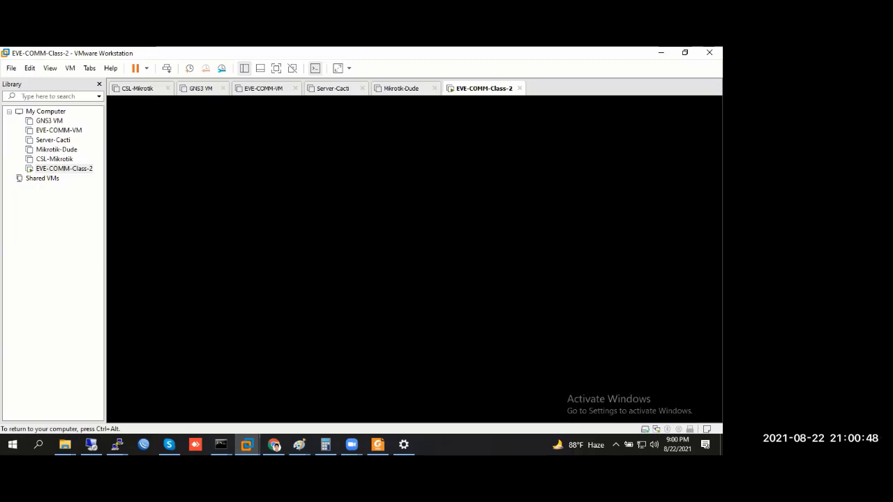
key("ctrl+alt")
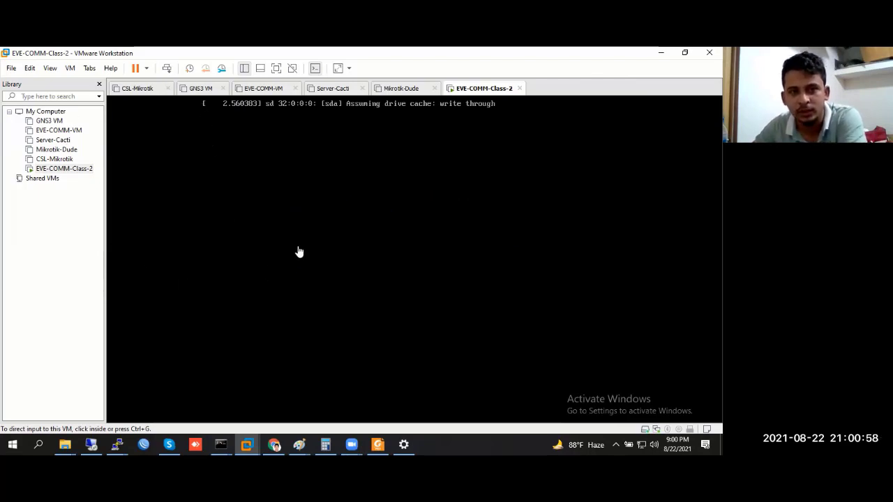
left_click(319, 201)
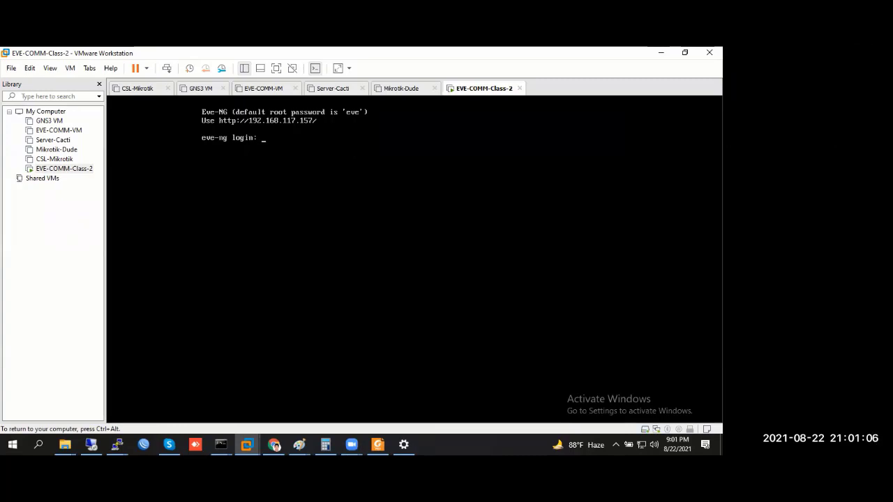
key("ctrl+alt")
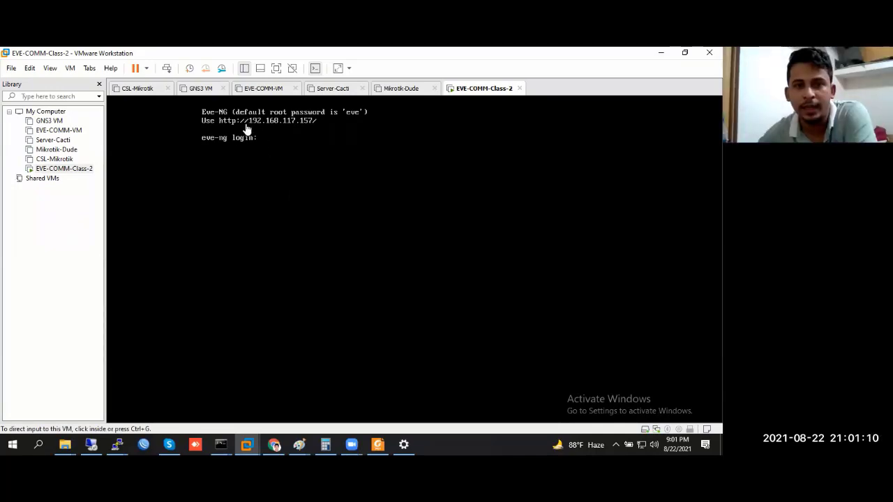
Replace the Cacti graphs tab with a new tab loading 192.168.117.157
left_click(273, 445)
left_click(271, 56)
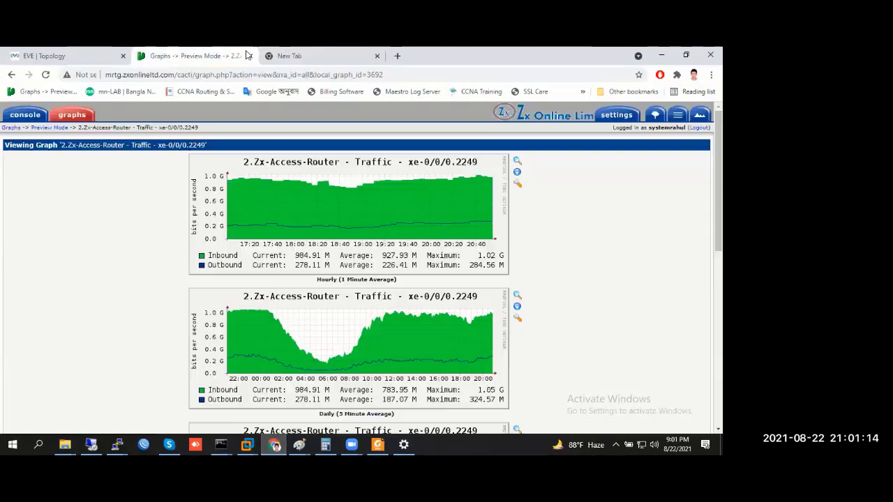
left_click(249, 56)
left_click(239, 74)
type("1")
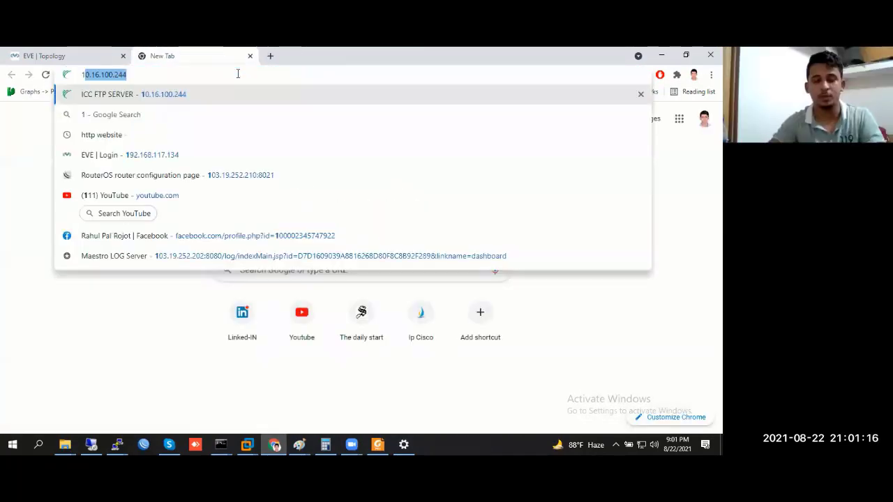
type("92.168.117.1")
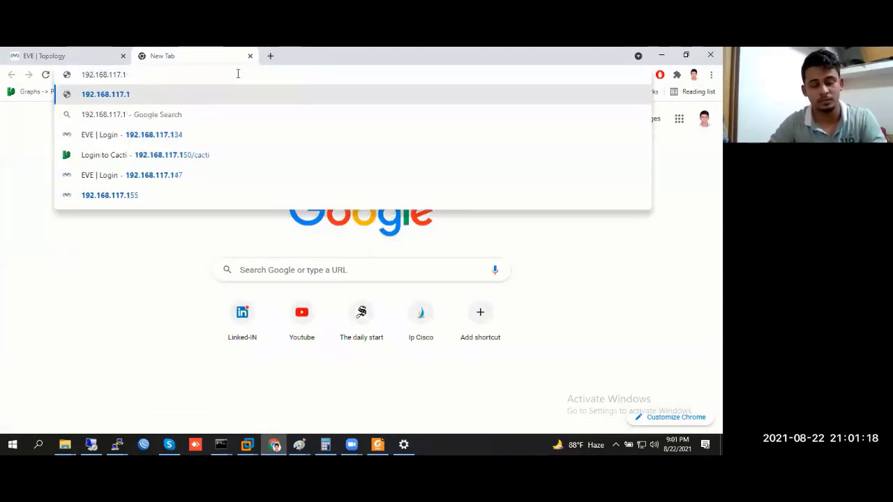
type("57")
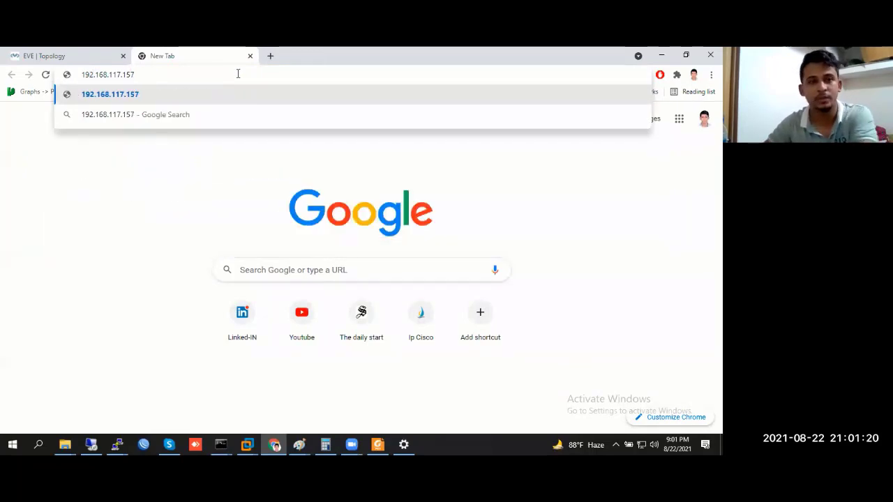
key("Return")
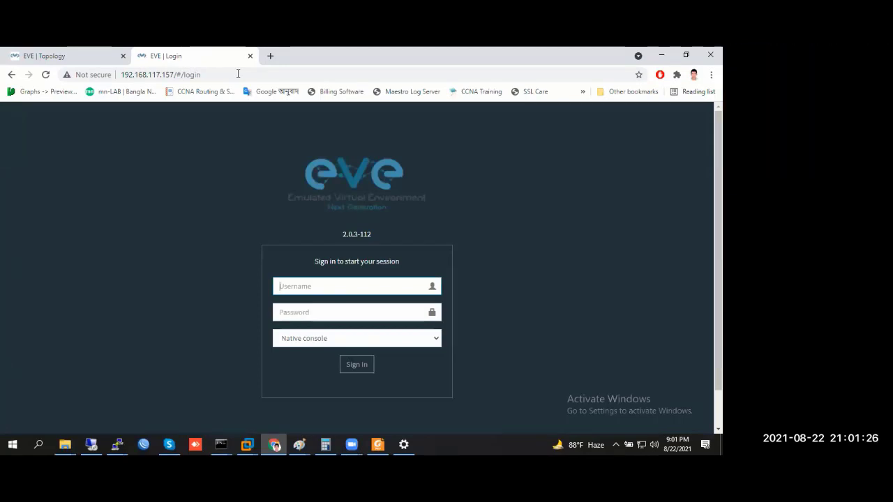
Glance at the VM console, then return to the EVE-NG sign-in page's username field
left_click(661, 55)
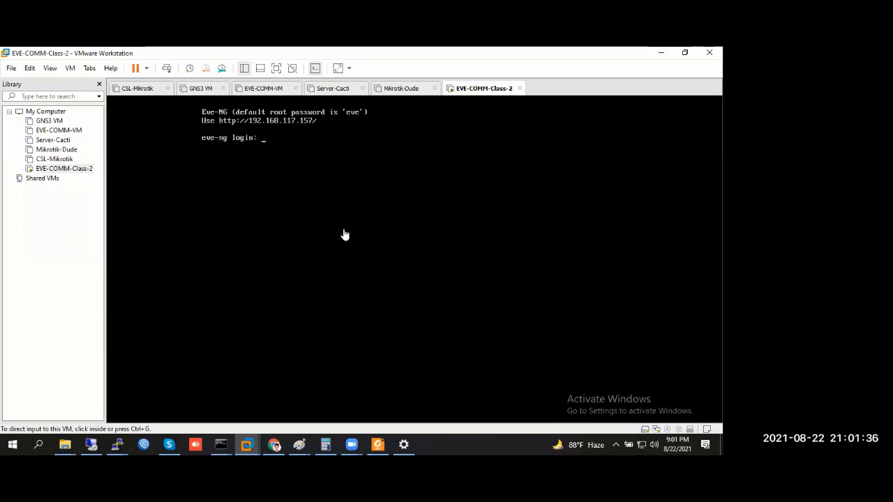
left_click(271, 443)
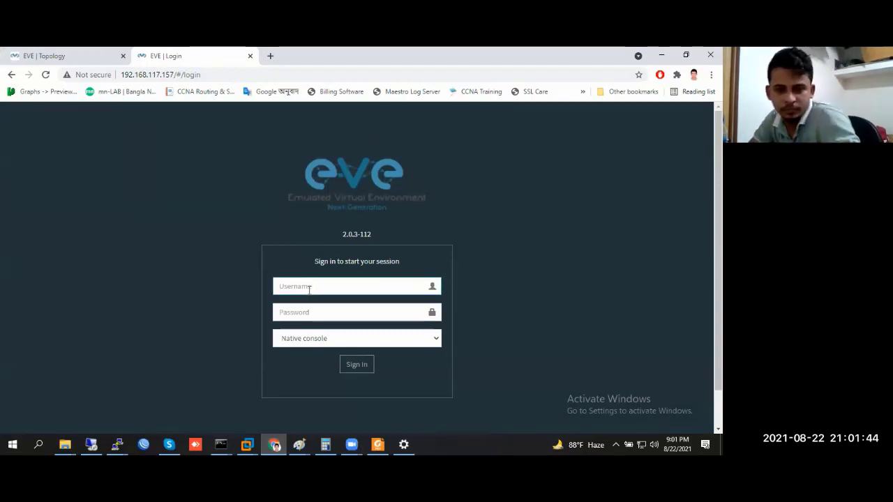
left_click(309, 290)
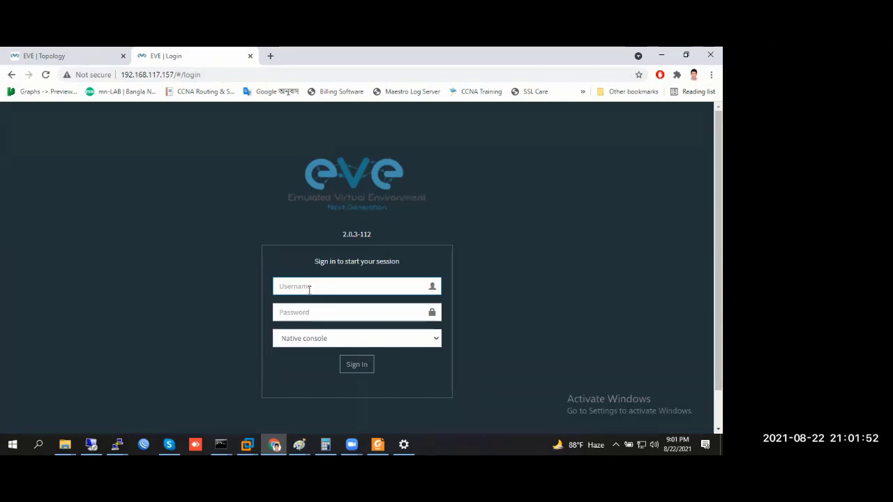
Sign in to EVE-NG as admin with the password and decline saving it
type("admin")
key("Tab")
type("e")
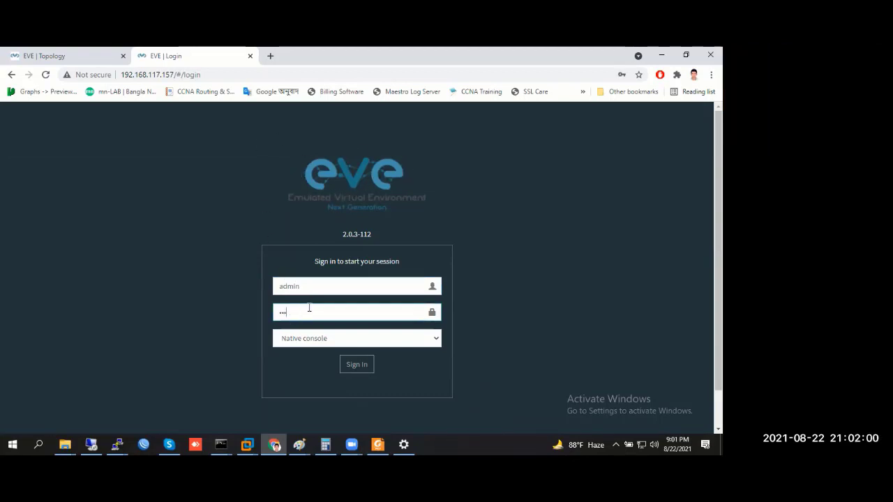
left_click(356, 365)
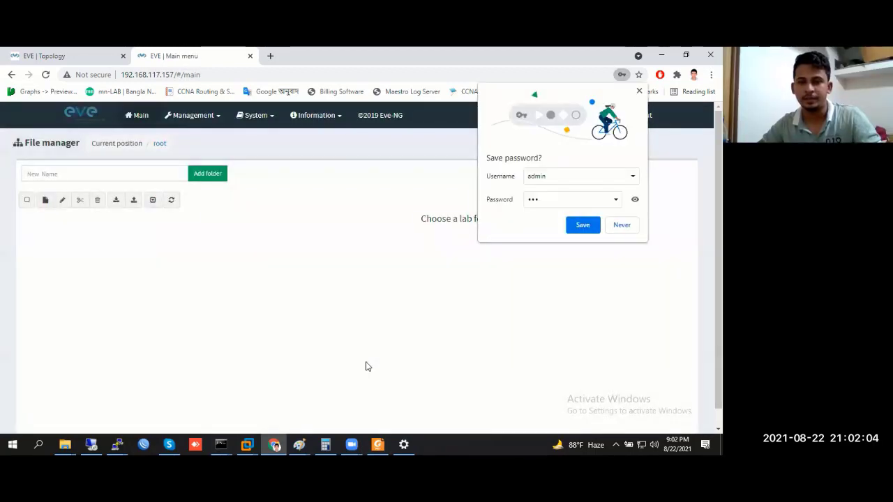
left_click(581, 230)
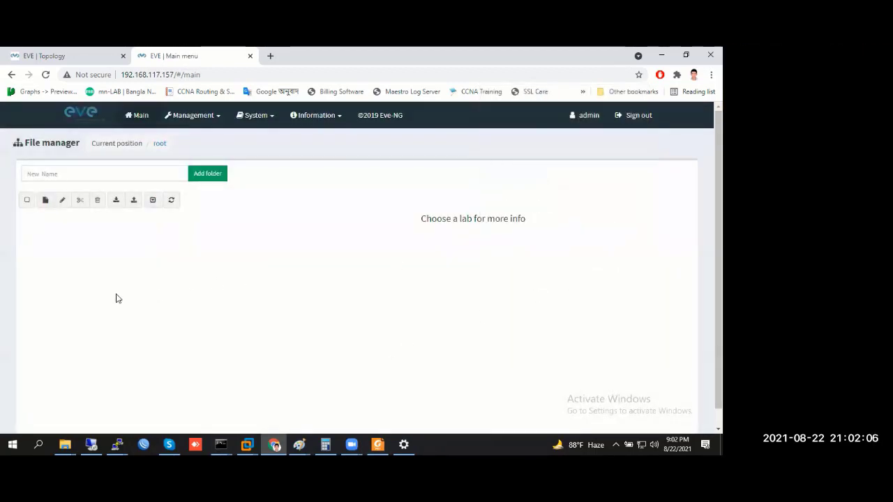
Create and save a new lab named New-Lab
left_click(45, 199)
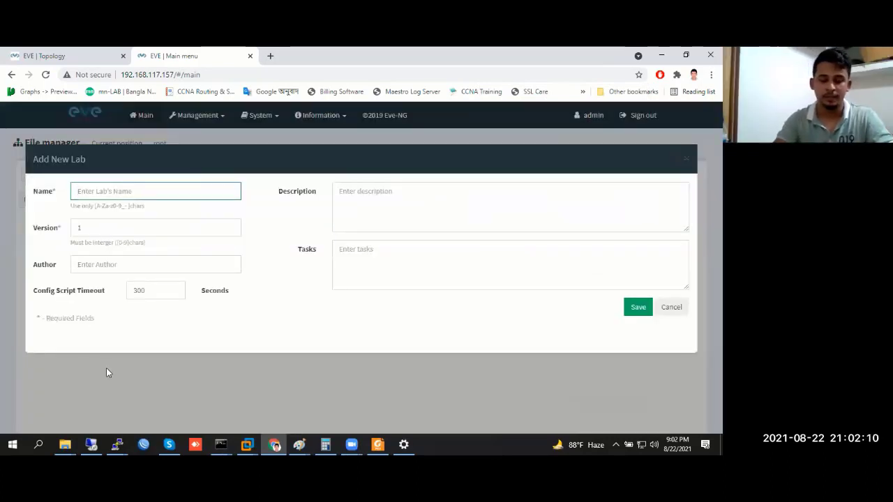
type("New")
key("BackSpace")
key("BackSpace")
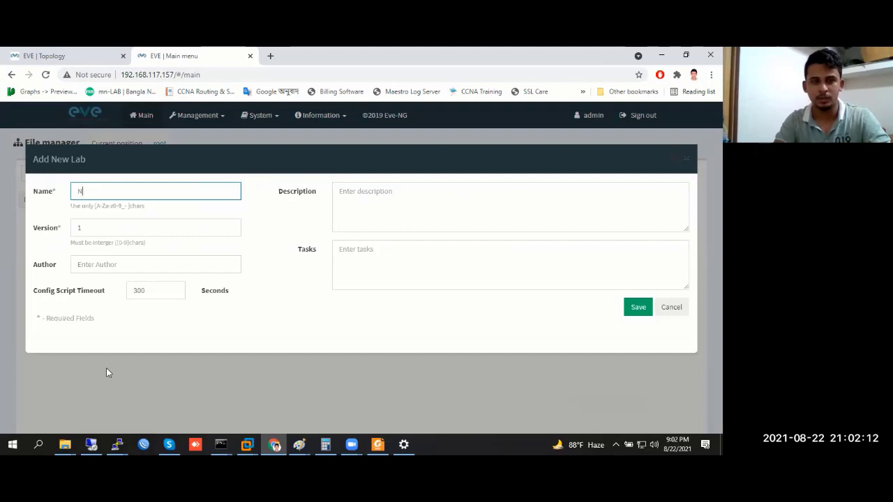
type("w")
key("BackSpace")
type("ew")
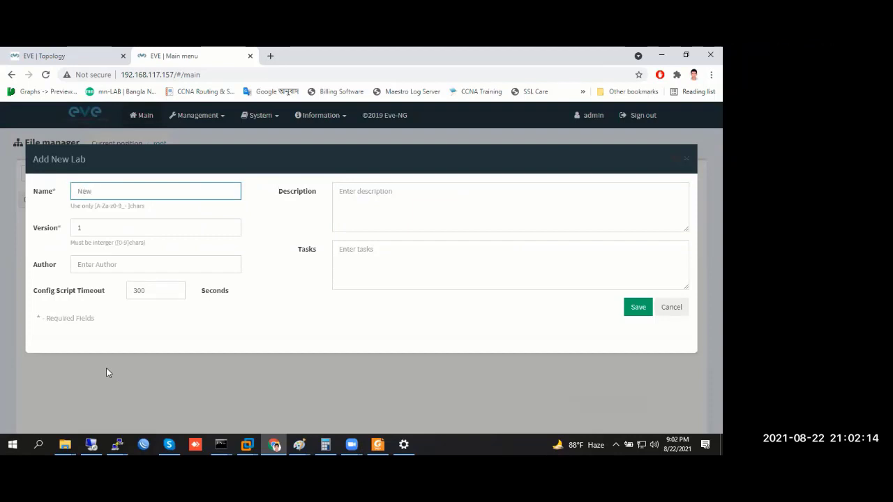
type("-Lab")
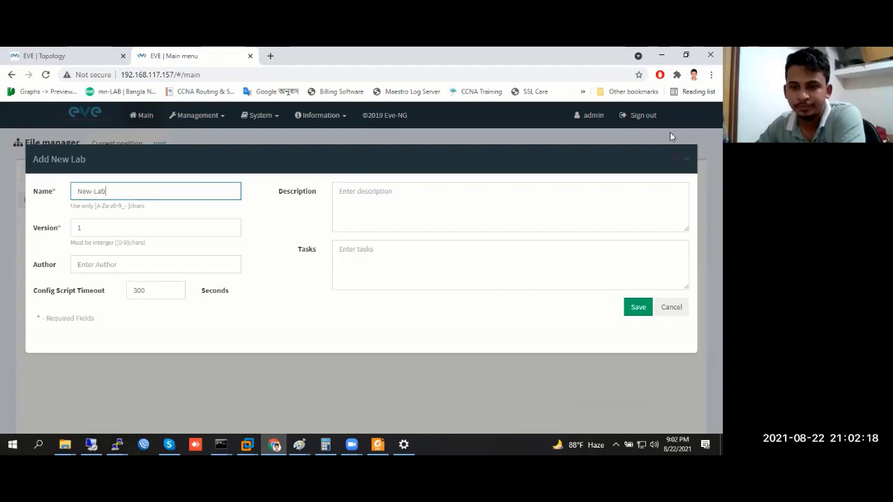
left_click(636, 311)
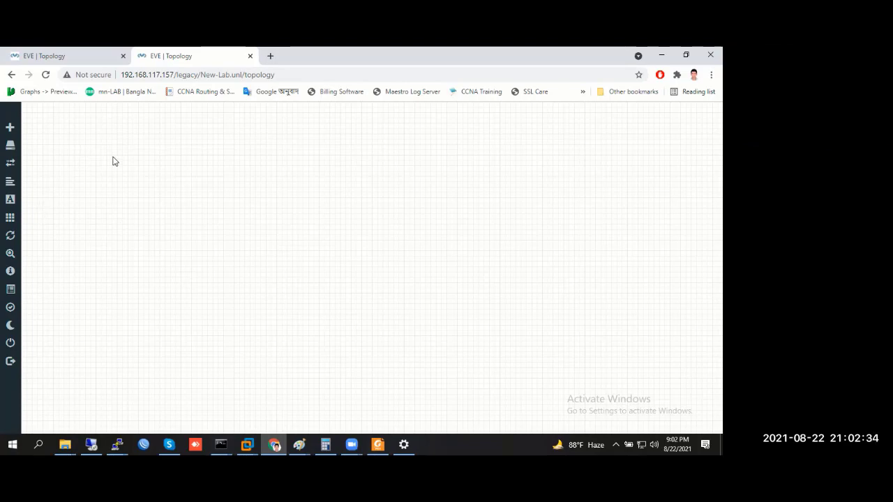
right_click(265, 172)
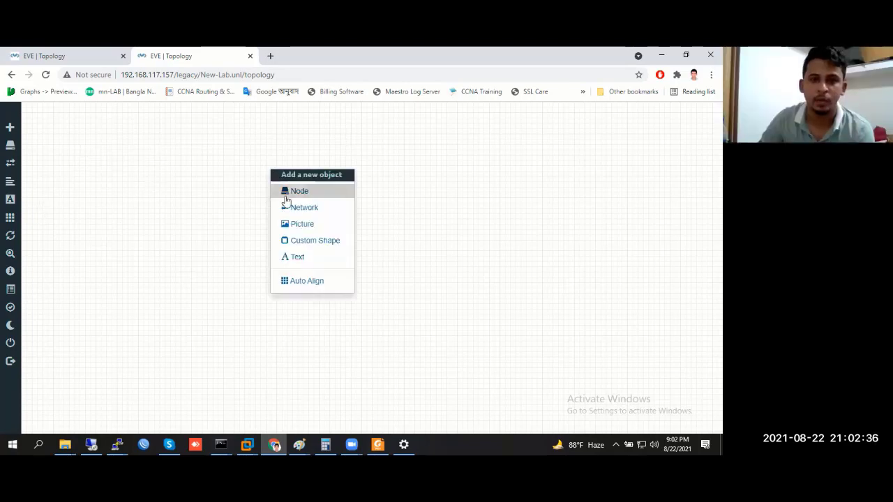
left_click_drag(318, 174, 235, 189)
right_click(362, 173)
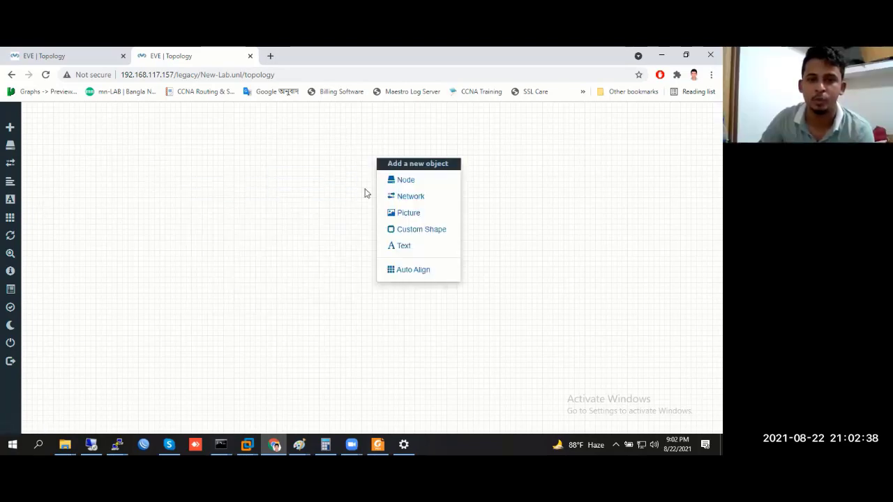
right_click(211, 163)
right_click(387, 173)
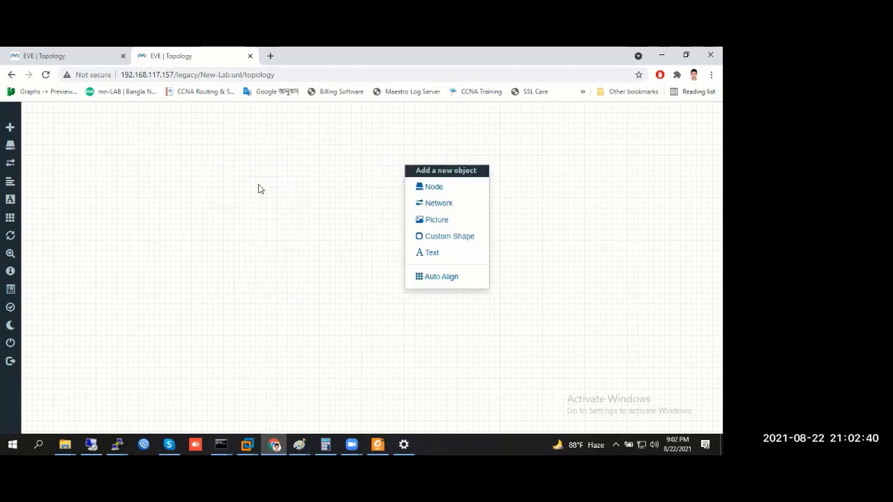
right_click(197, 190)
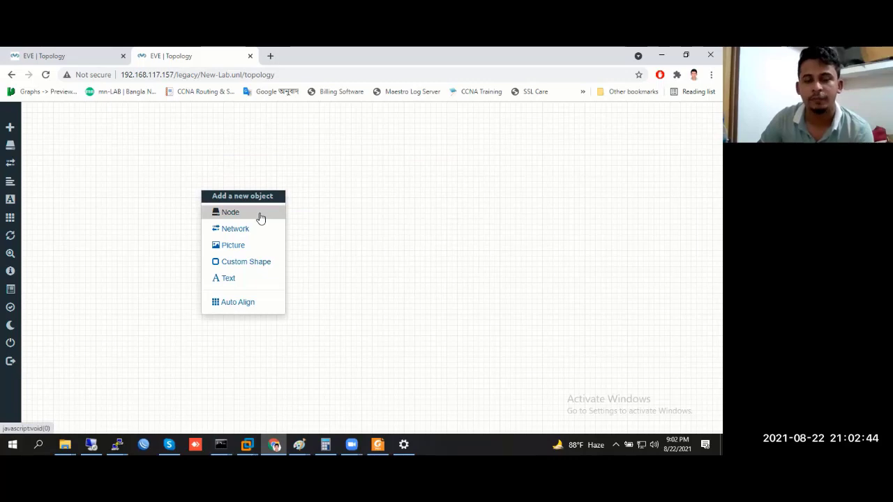
left_click(260, 216)
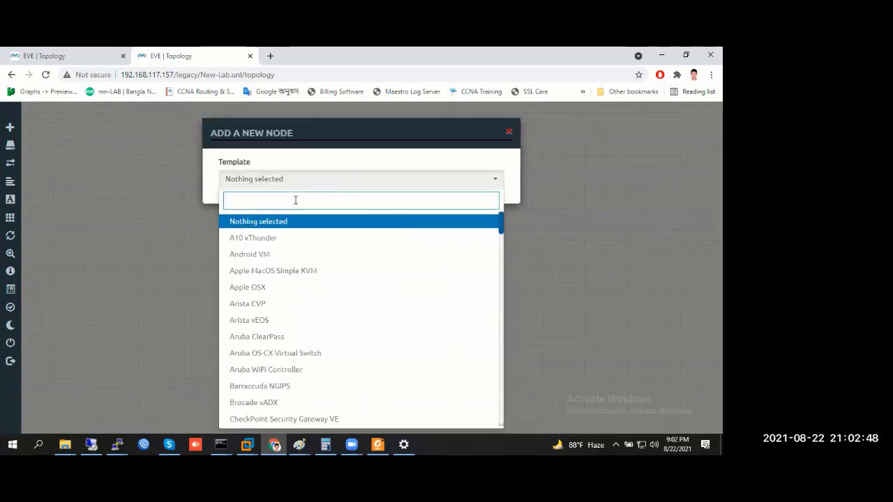
type("mikr")
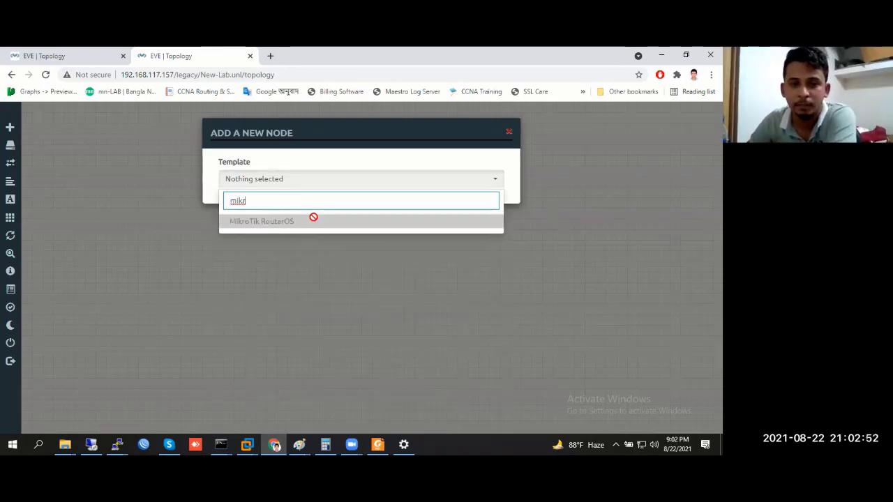
left_click(312, 221)
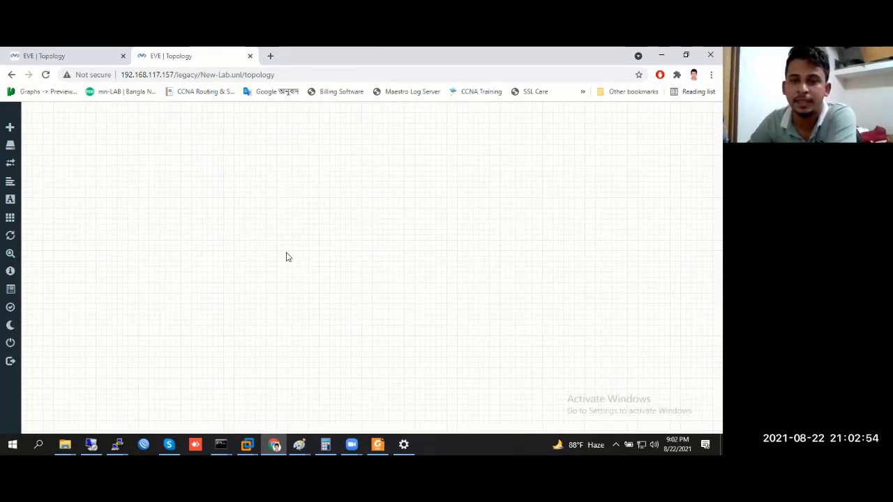
Launch WinSCP from a Windows search for 'wins' and close its update notice
left_click(661, 55)
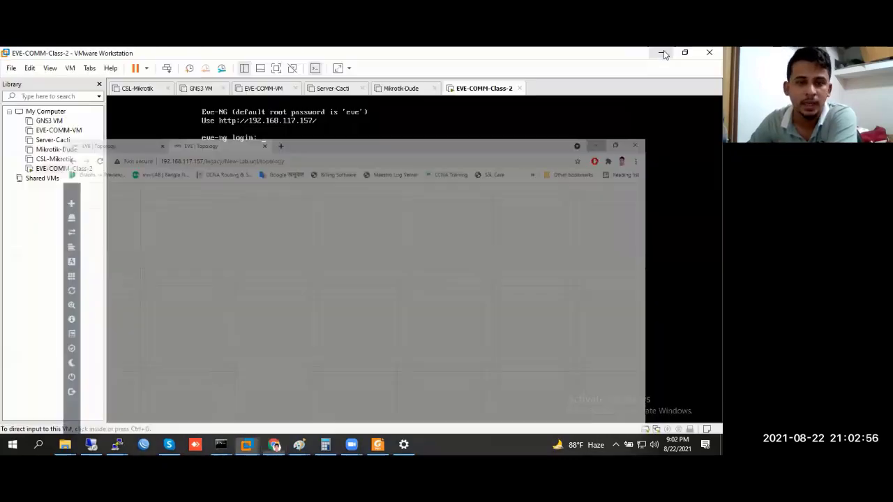
left_click(41, 442)
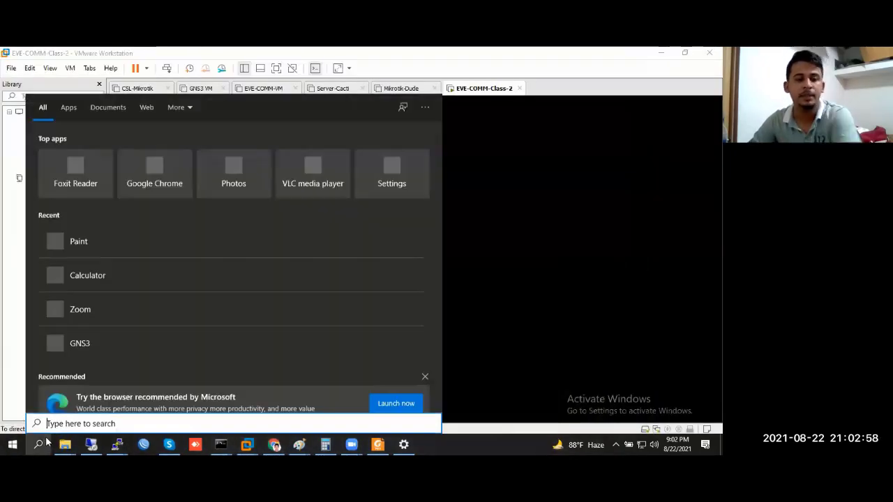
type("wins")
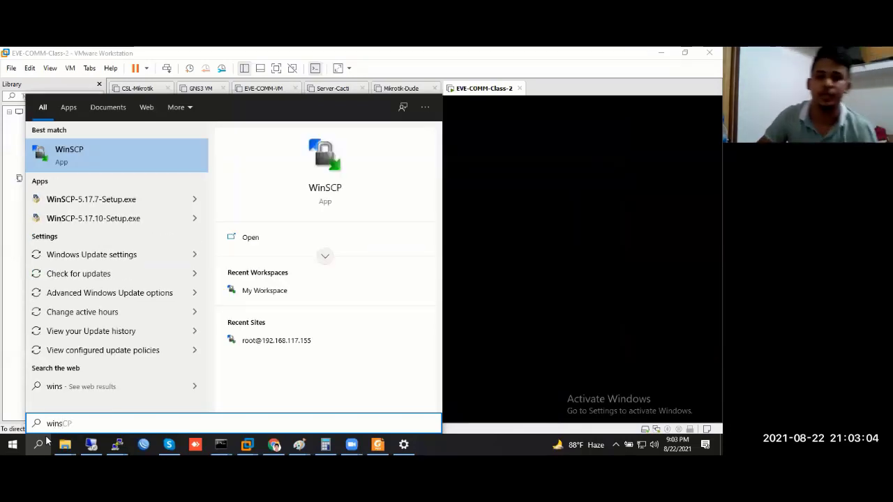
key("Return")
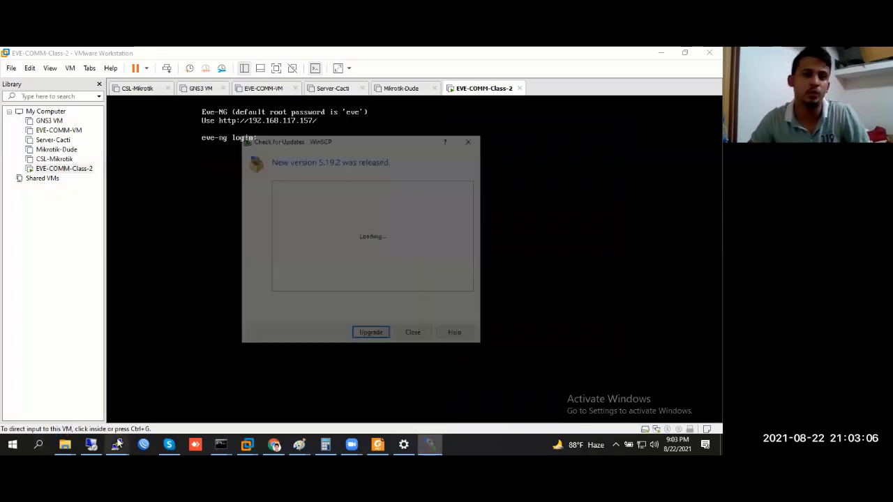
left_click(412, 336)
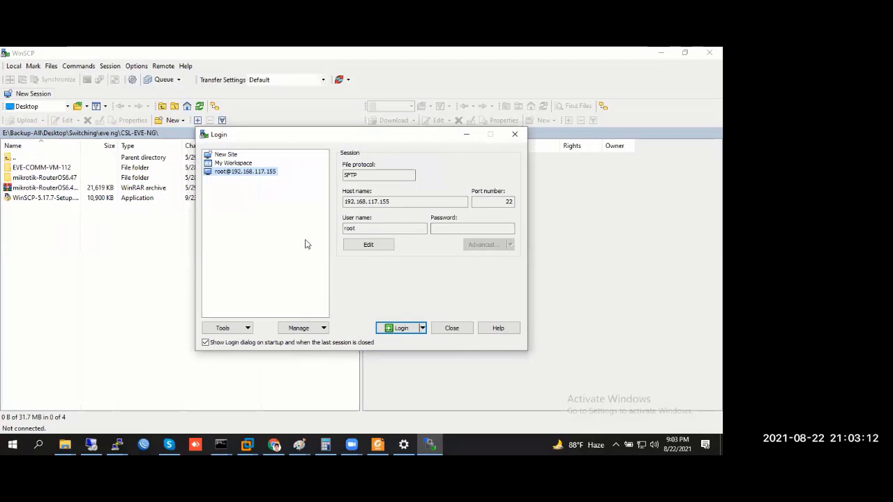
Start a new WinSCP site with host address 192.168.117.157
left_click(396, 202)
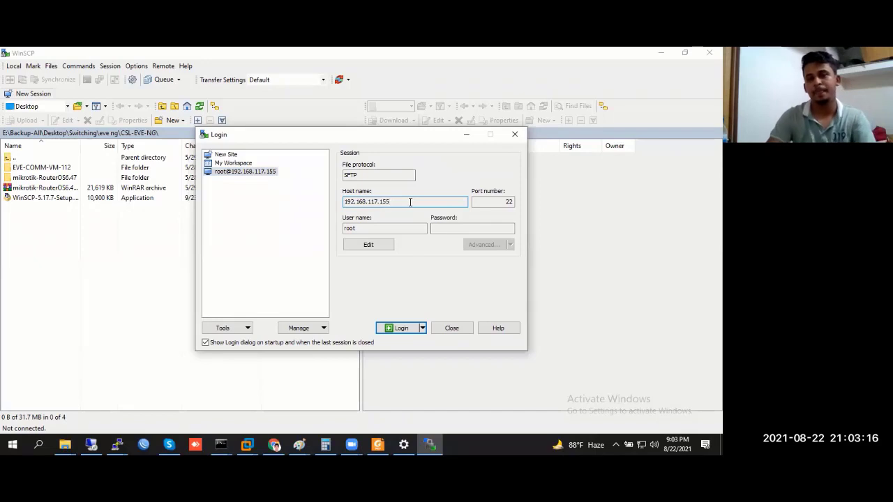
left_click(221, 155)
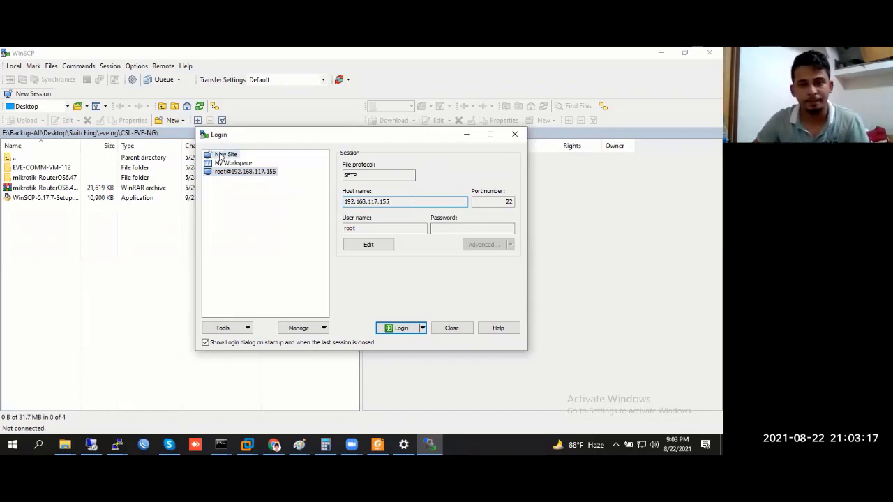
left_click(362, 202)
type("192")
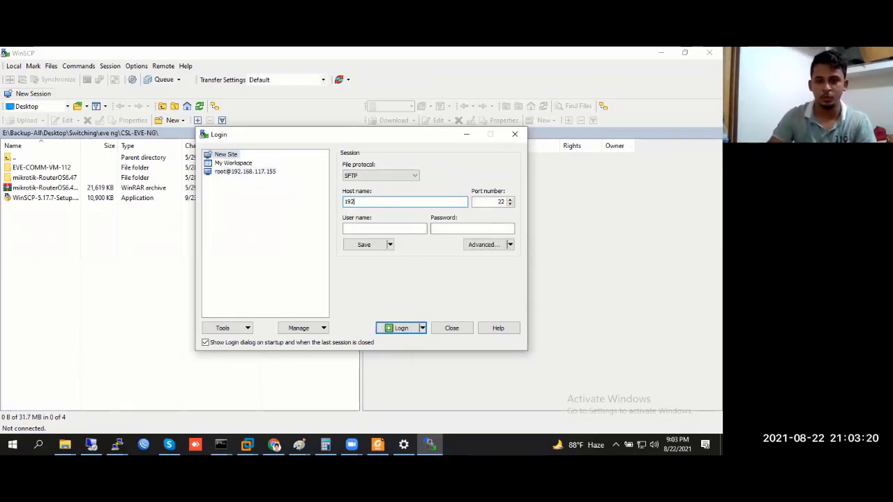
type(".168.117.157")
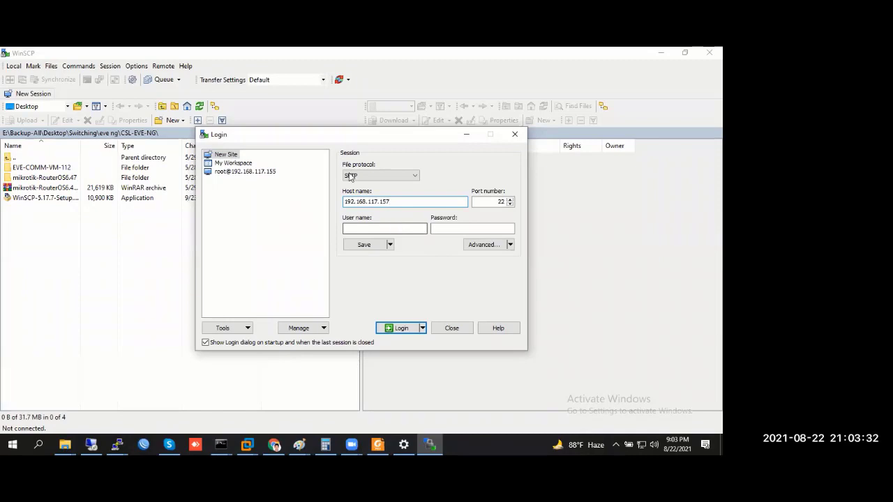
left_click_drag(394, 201, 311, 200)
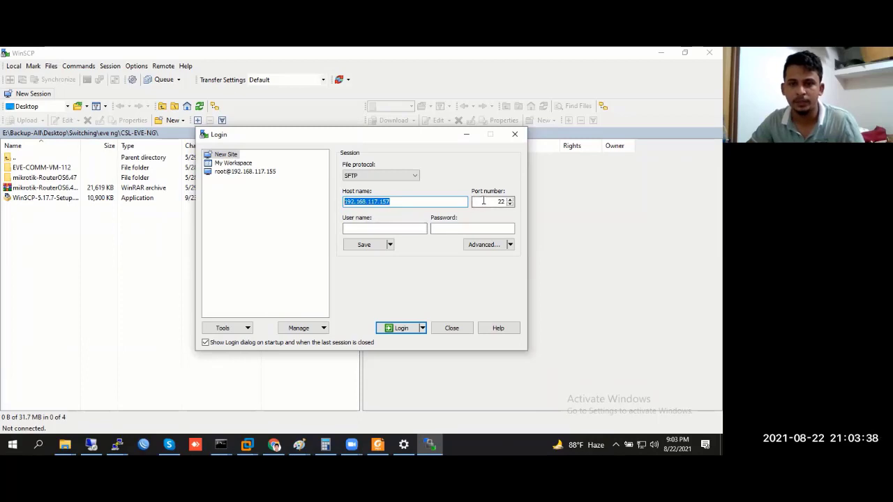
key("Tab")
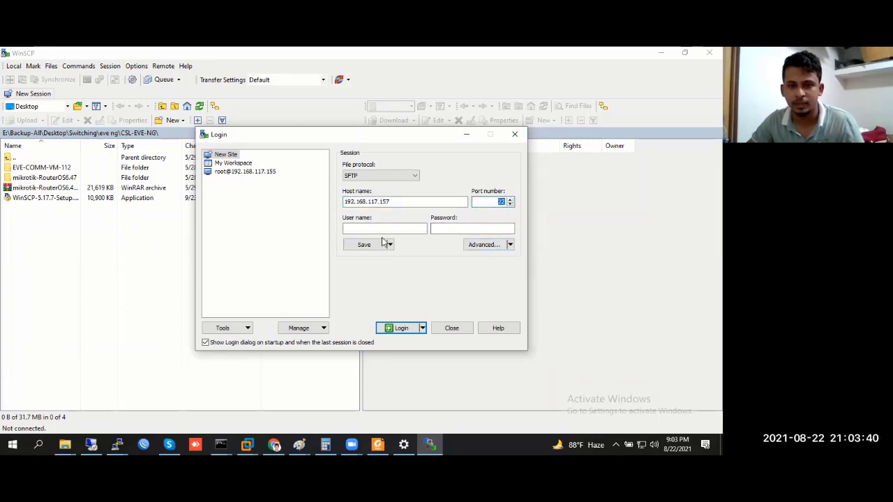
Enter user name root and the password, then log in
left_click(374, 230)
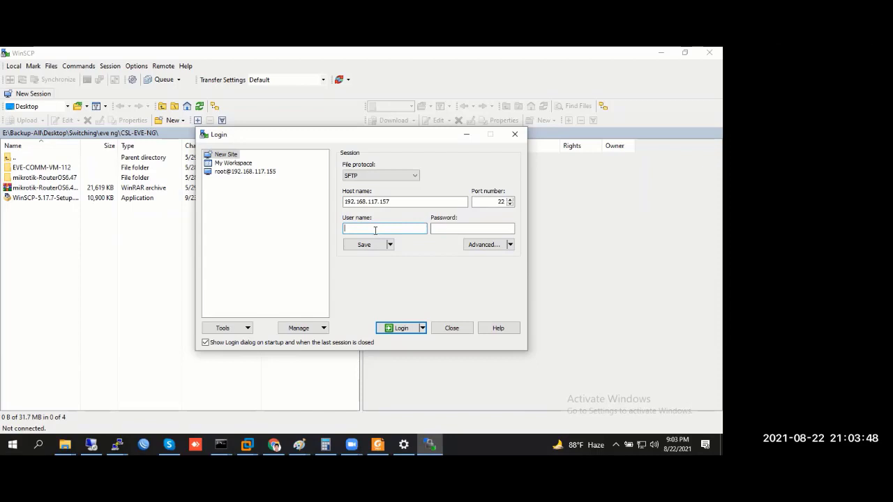
type("ot")
left_click(449, 229)
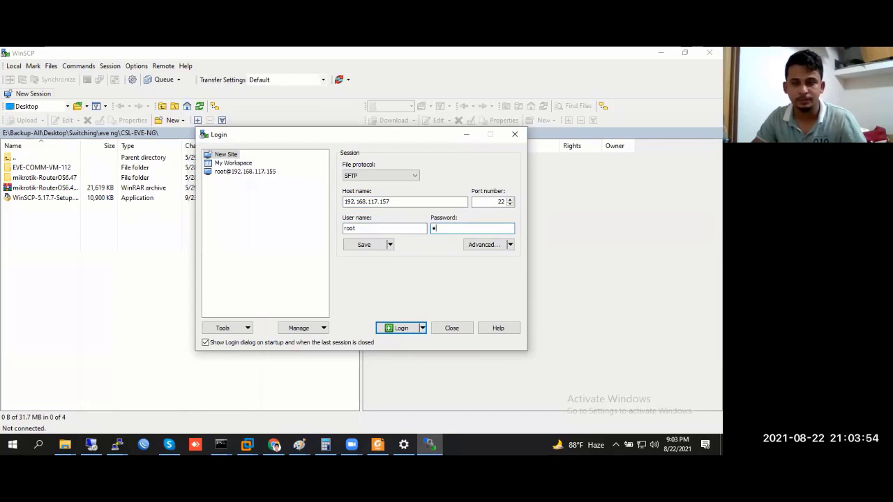
type("●●●")
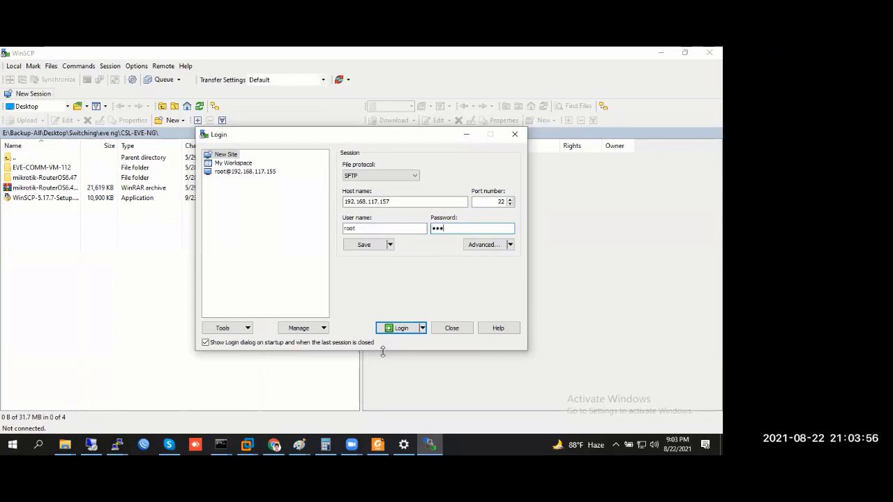
left_click(402, 329)
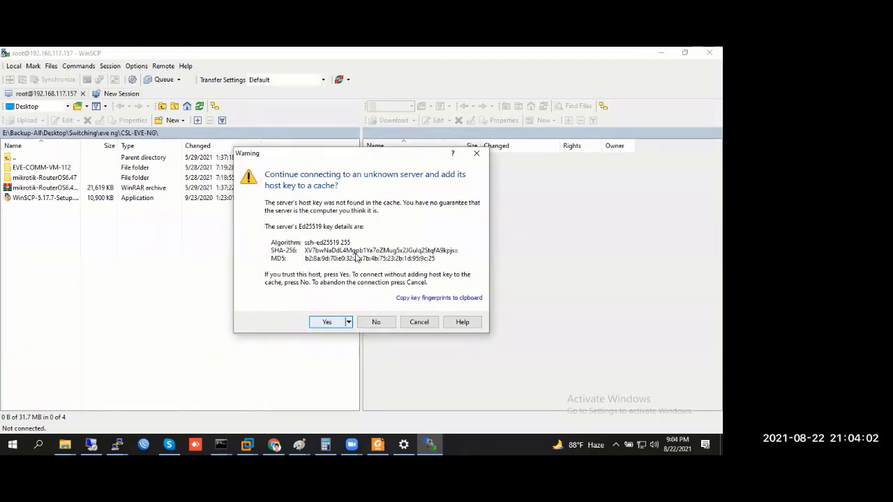
Refuse the unknown host key, retry, then dismiss the warning and verification error
left_click_drag(377, 162, 572, 148)
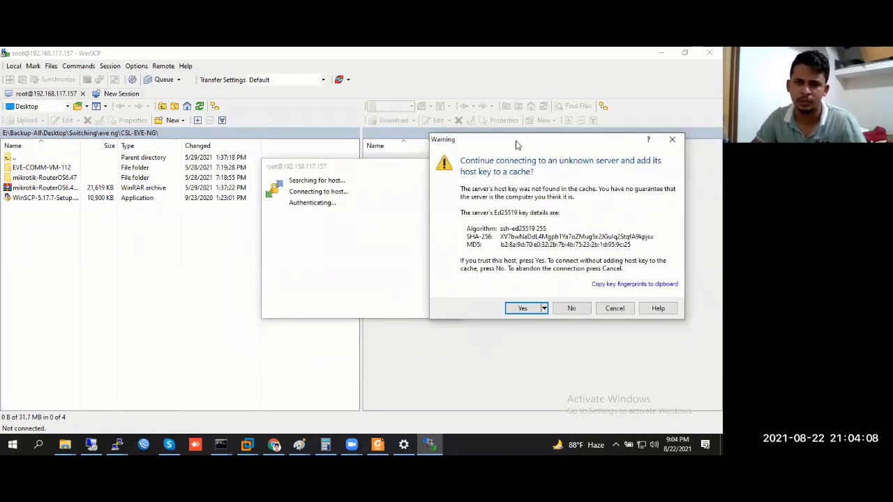
left_click_drag(543, 142, 365, 142)
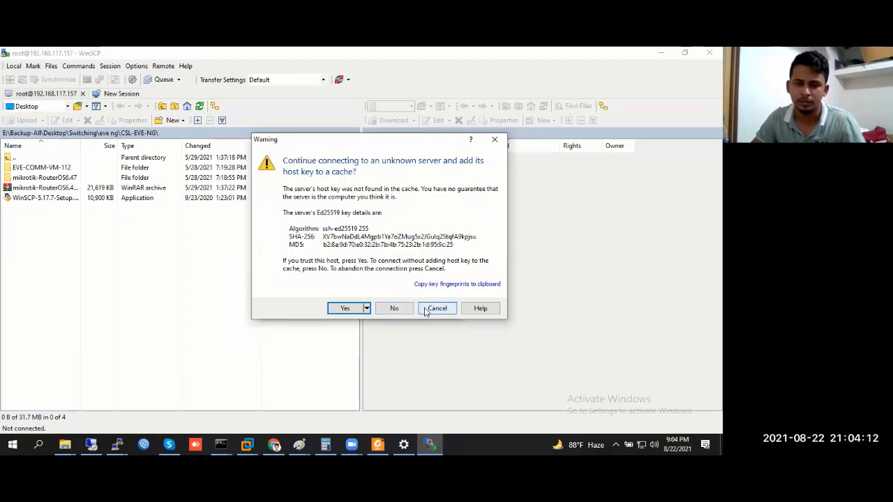
left_click(427, 309)
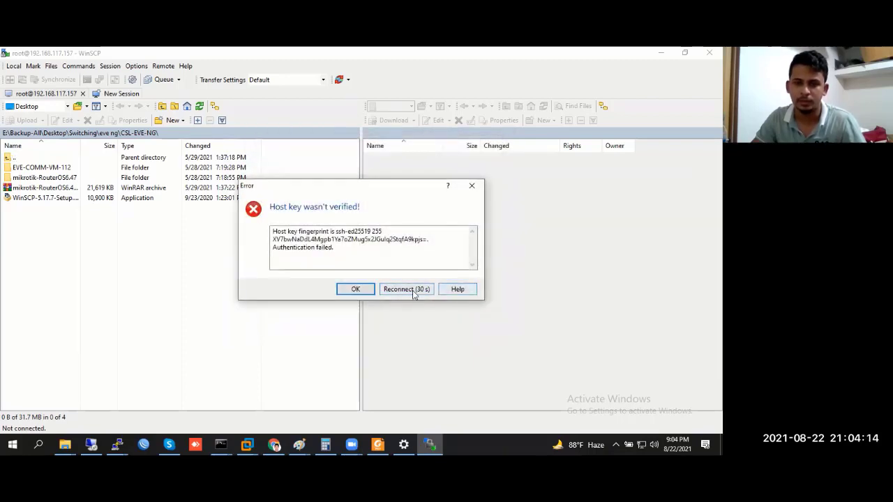
left_click(413, 290)
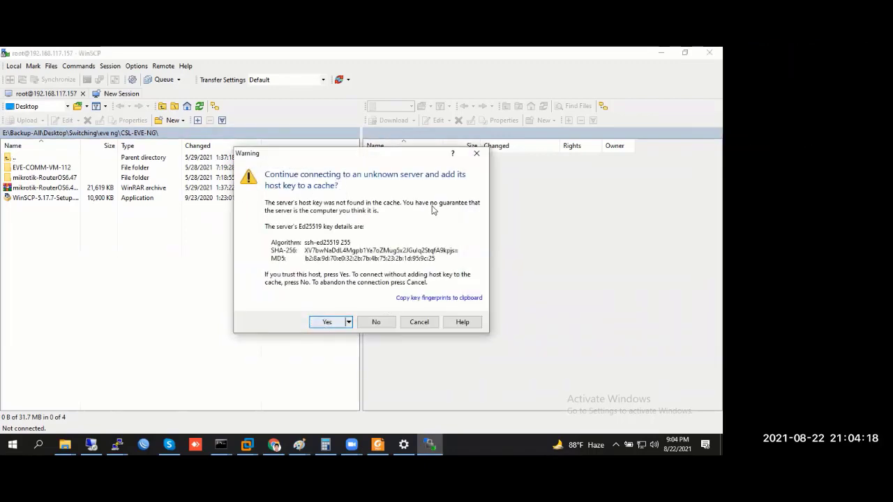
left_click(476, 153)
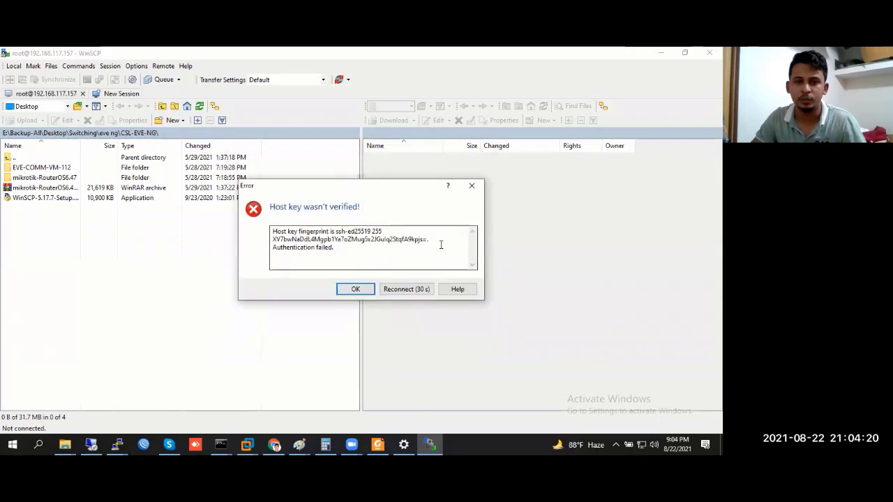
left_click(472, 186)
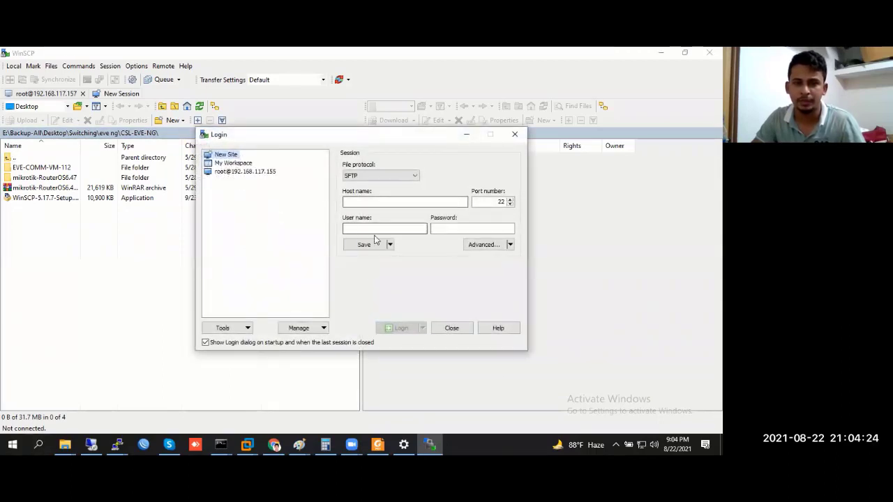
Enter the host address, correcting it to 192.168.117.157
left_click(365, 201)
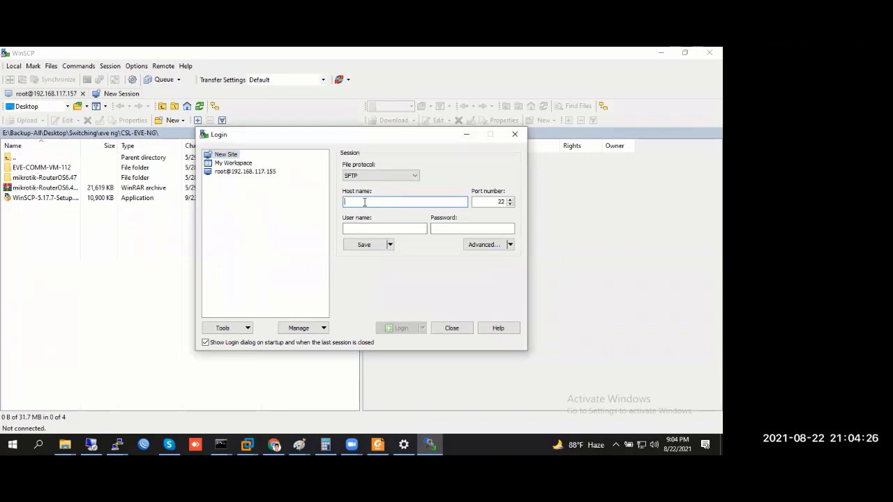
type("192.168.")
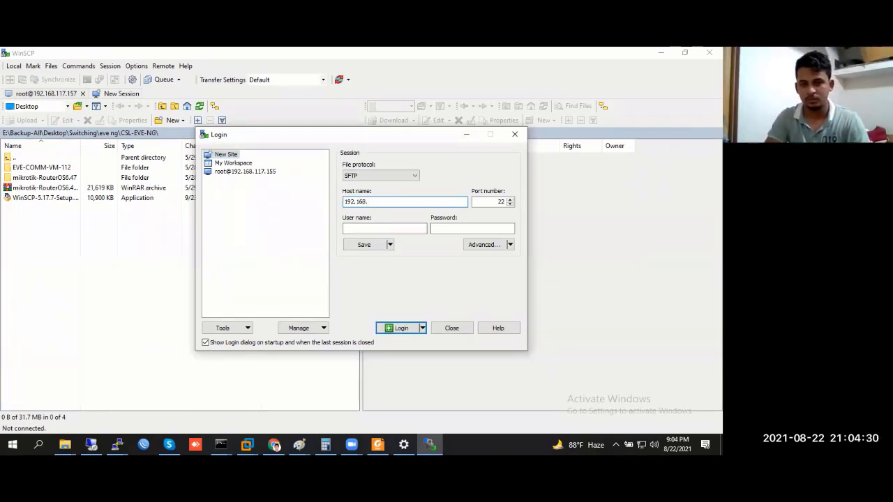
type("117.155")
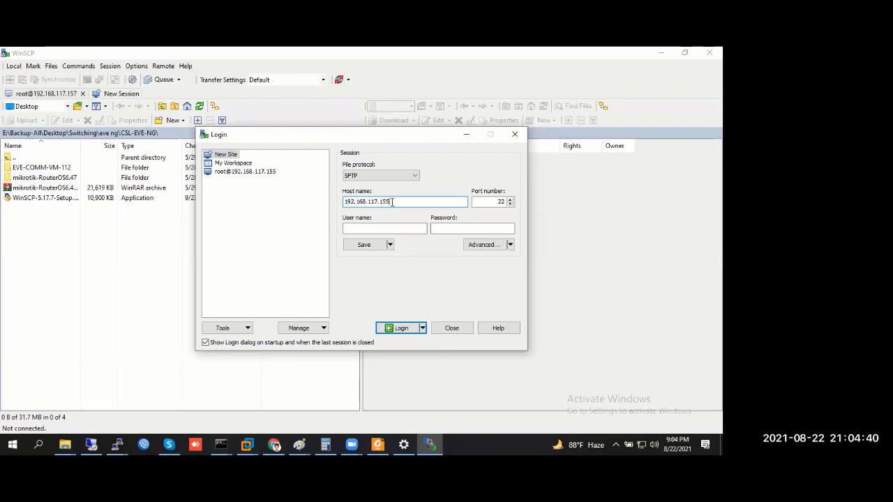
double_click(500, 201)
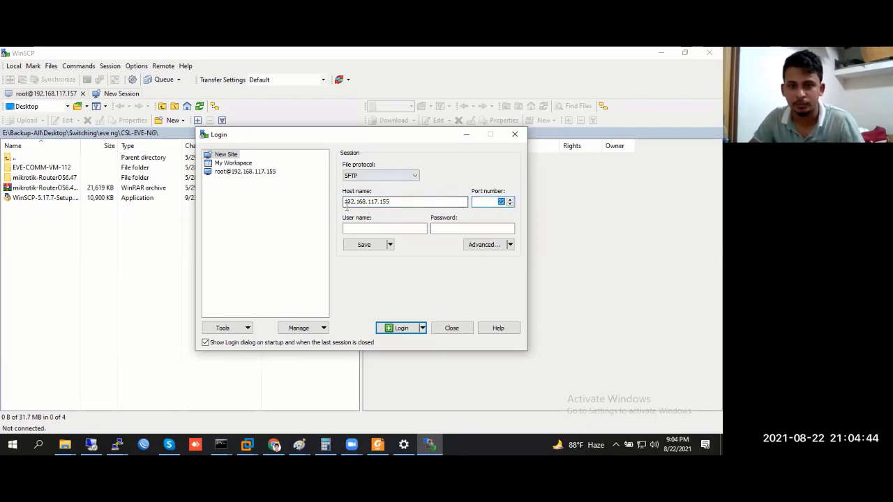
left_click(376, 201)
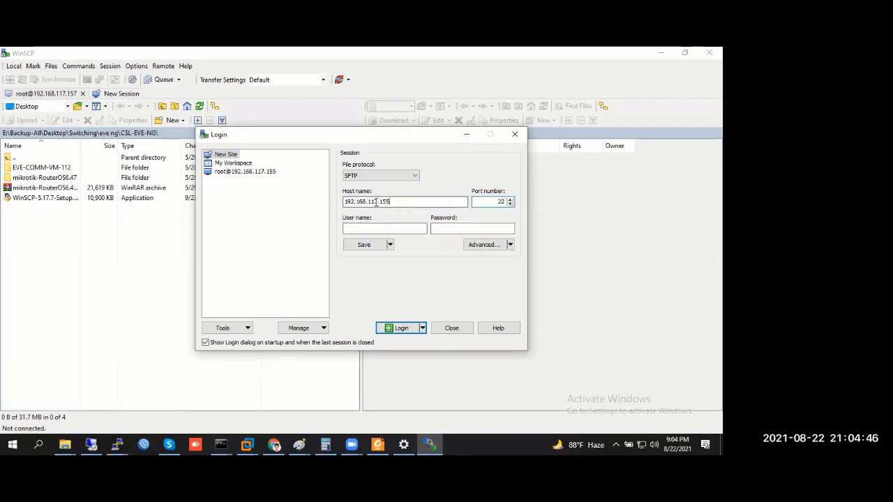
double_click(376, 202)
left_click(400, 201)
type("7")
Log in as root with the password and trust the server's host key
left_click(384, 229)
type("r")
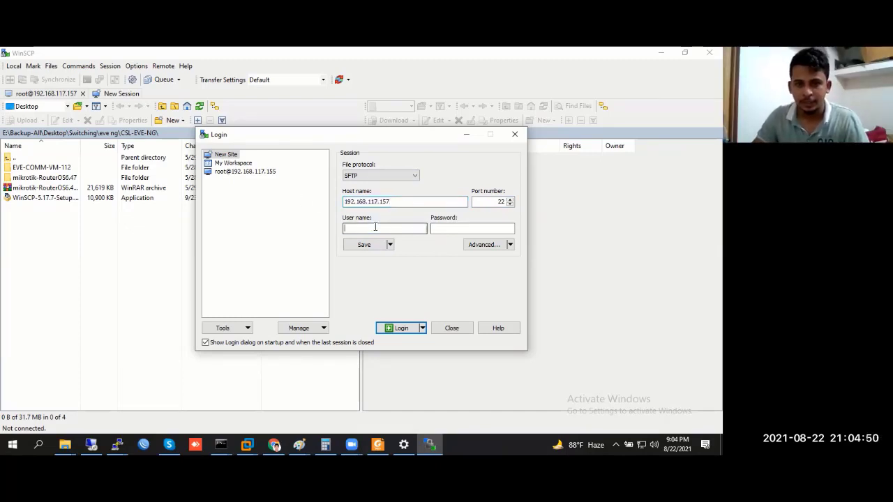
type("oot")
left_click(459, 231)
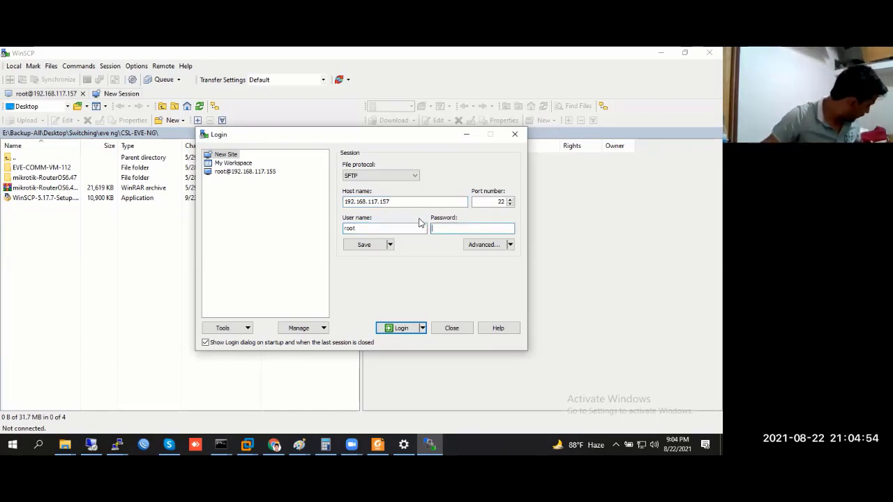
type("e")
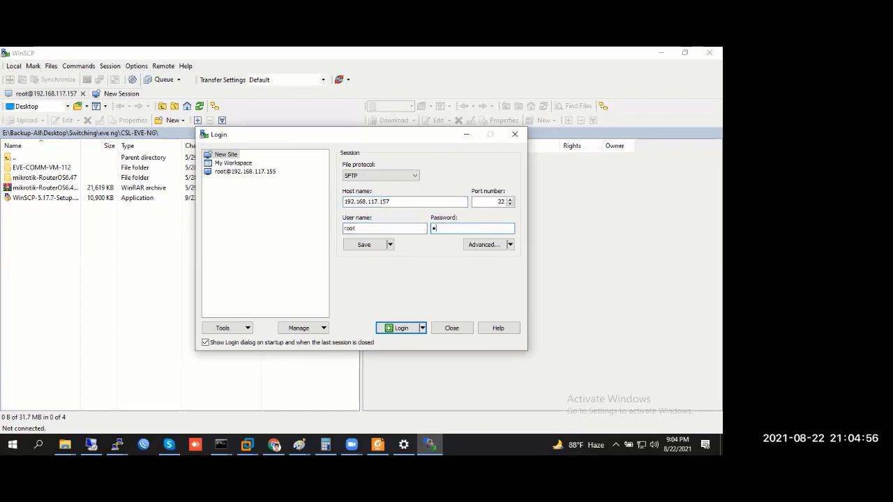
double_click(500, 202)
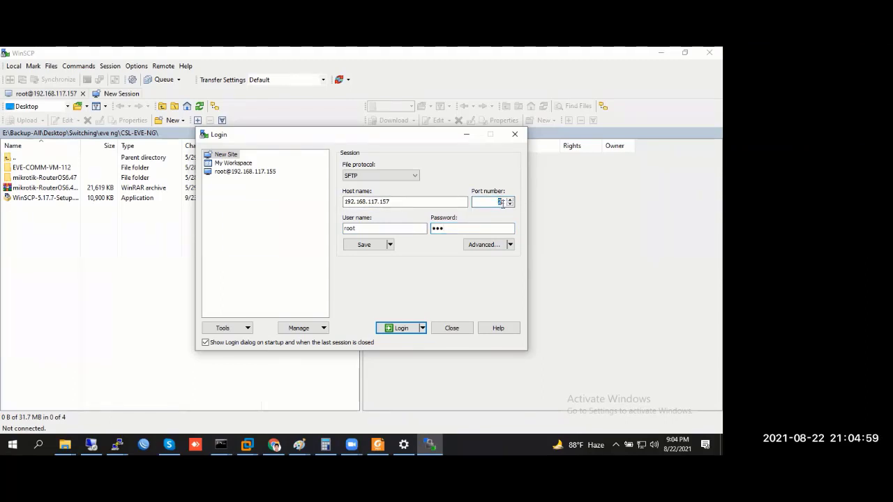
left_click(388, 330)
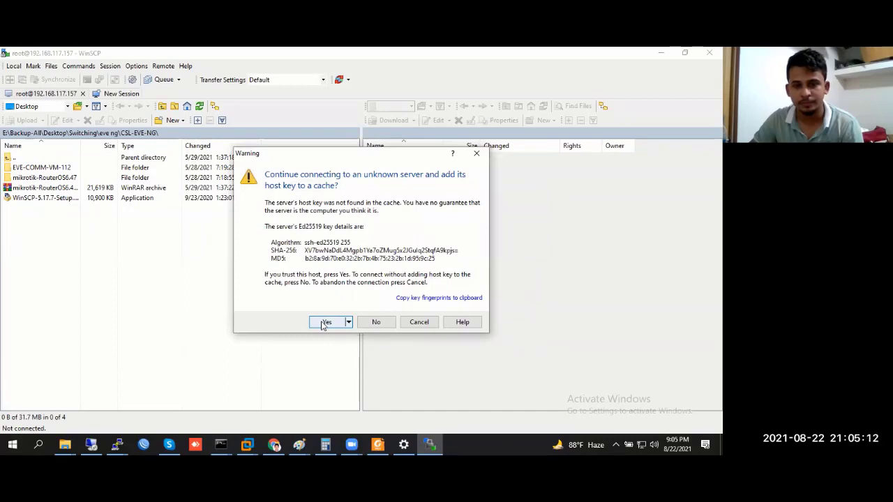
left_click(325, 322)
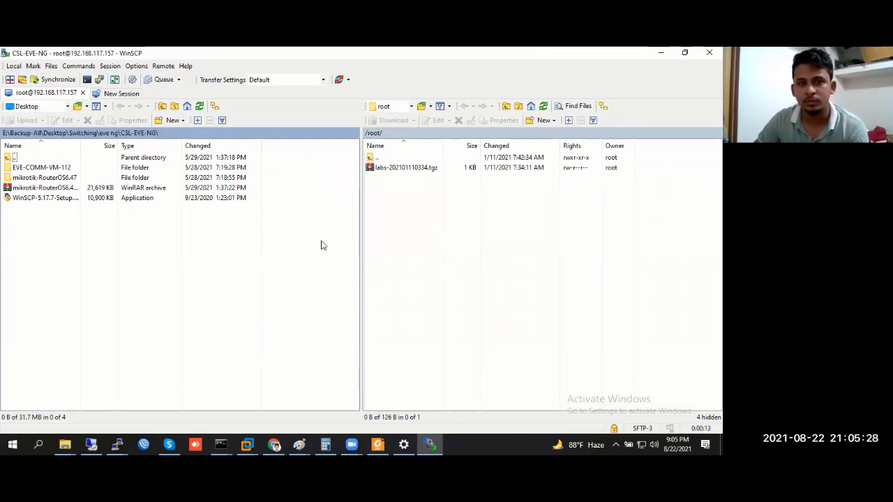
Browse the server from its root into /opt/unetlab/addons, peeking into qemu and dynamips
left_click(387, 177)
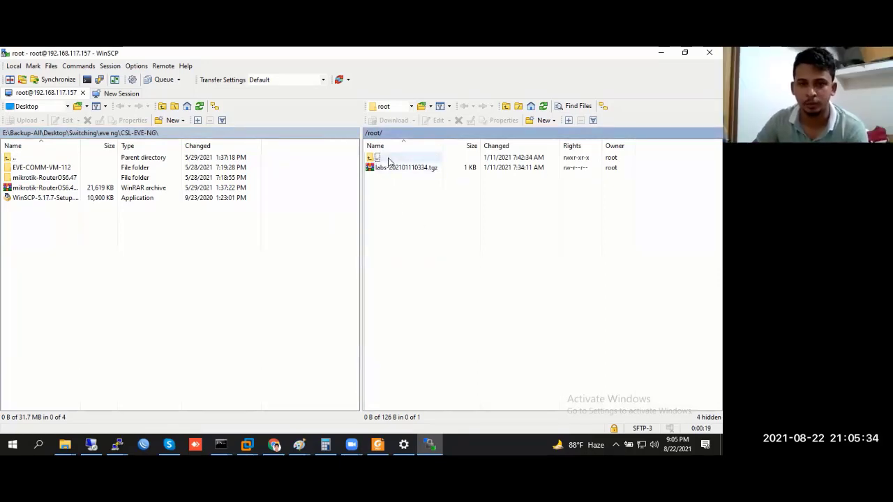
double_click(389, 160)
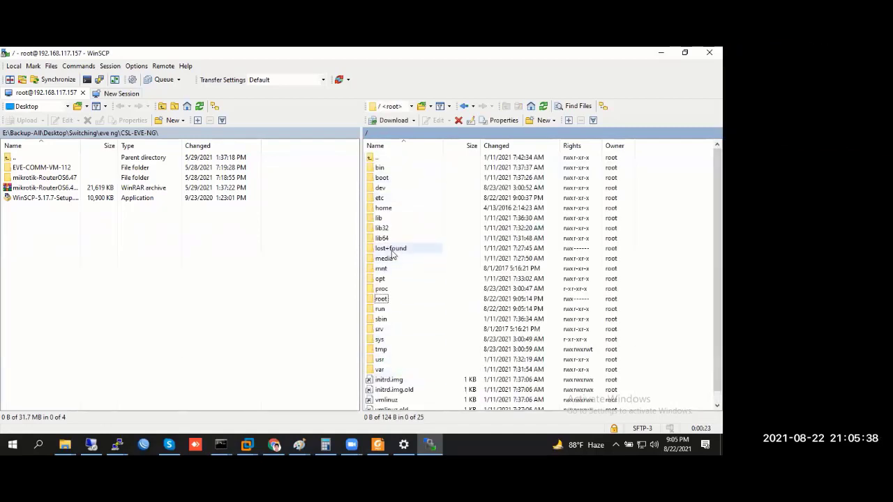
double_click(389, 280)
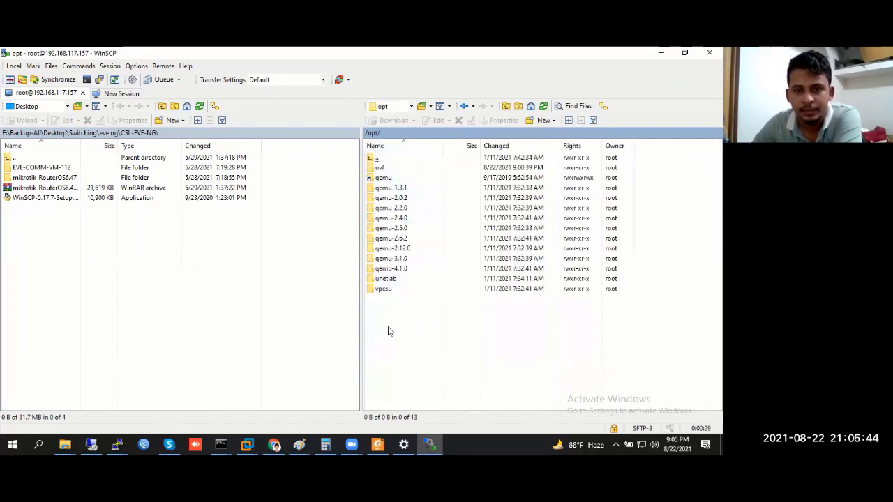
double_click(386, 279)
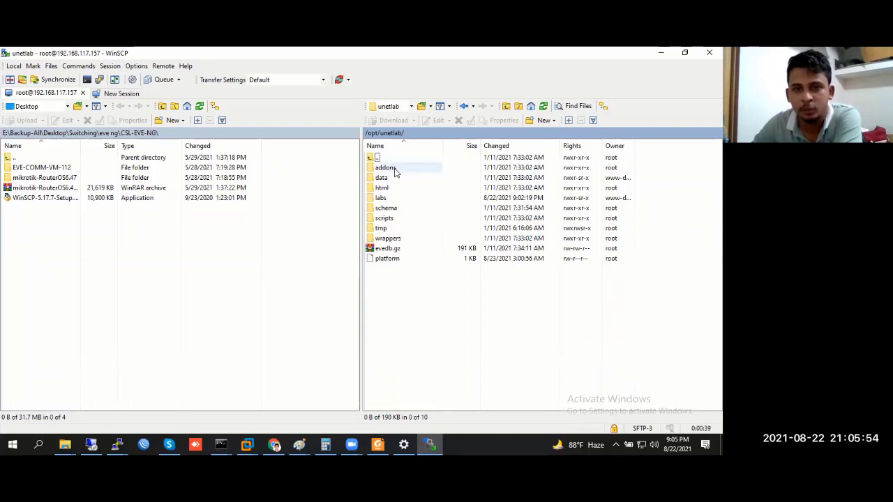
double_click(387, 168)
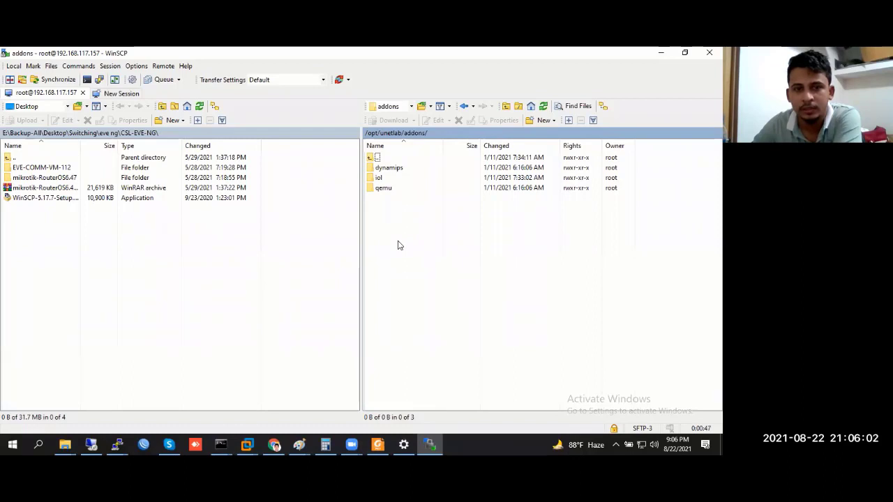
double_click(392, 189)
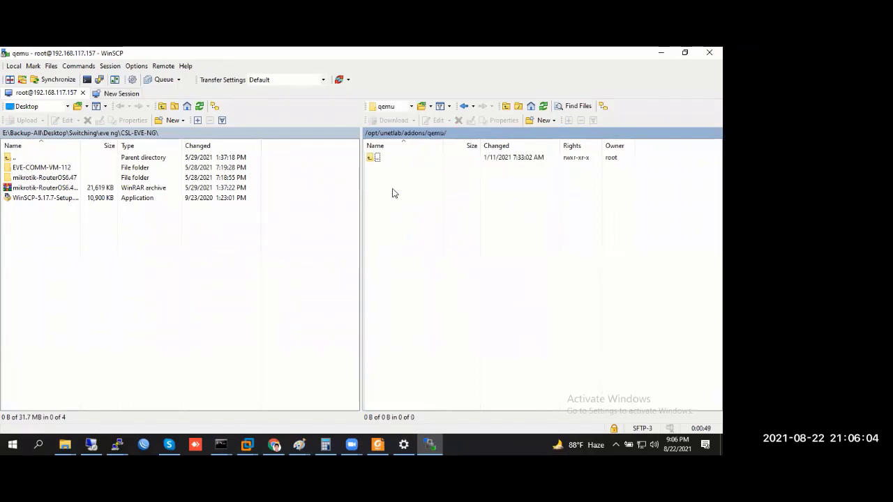
double_click(374, 157)
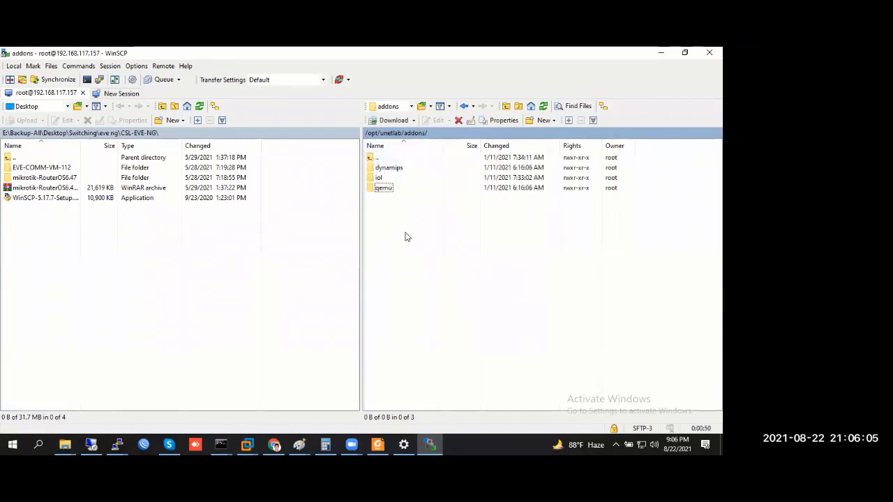
double_click(395, 169)
Return to /opt/unetlab/addons and select the local mikrotik-RouterOS6.47 folder
double_click(380, 161)
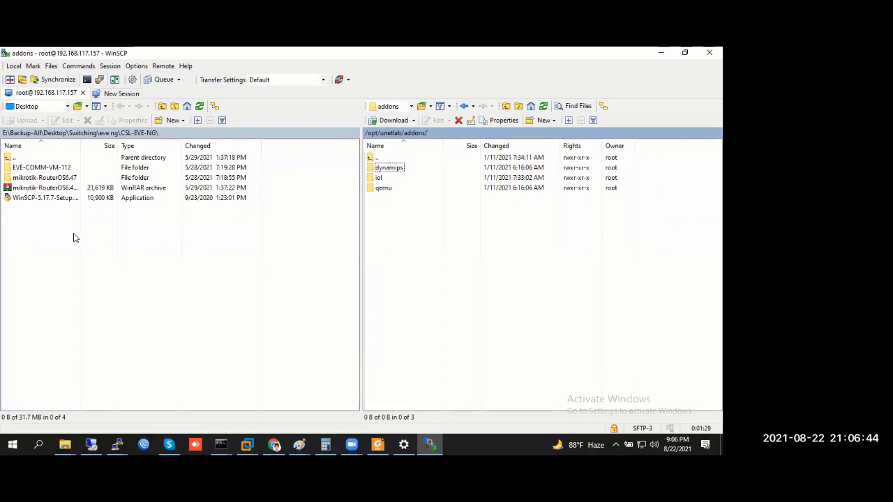
left_click(32, 168)
Upload the local mikrotik-RouterOS6.47 folder into the server's /opt/unetlab/addons folder
left_click(35, 178)
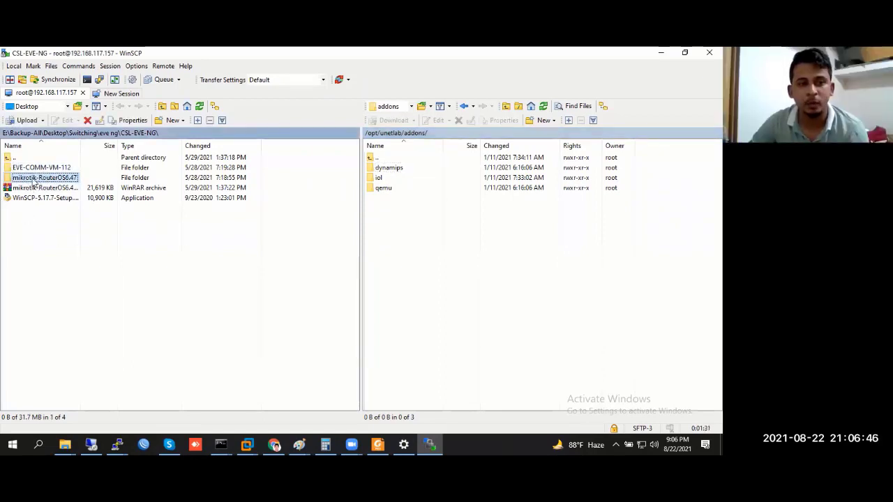
left_click_drag(35, 180, 419, 249)
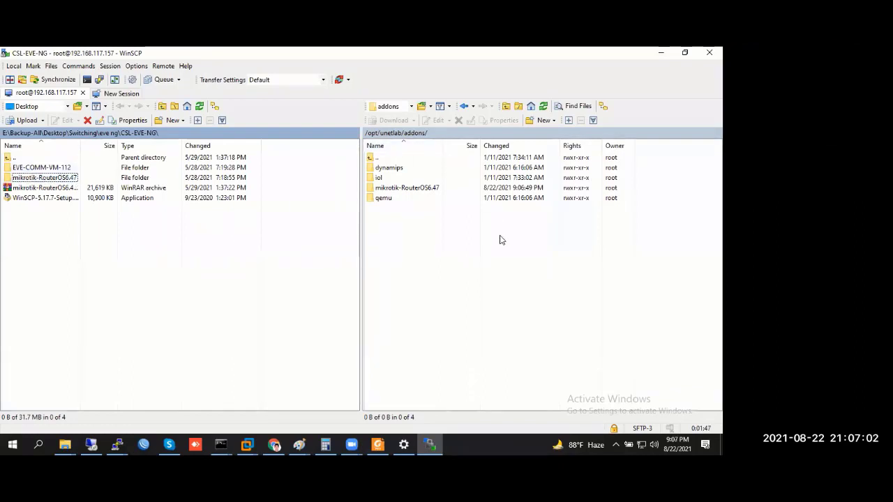
left_click(401, 255)
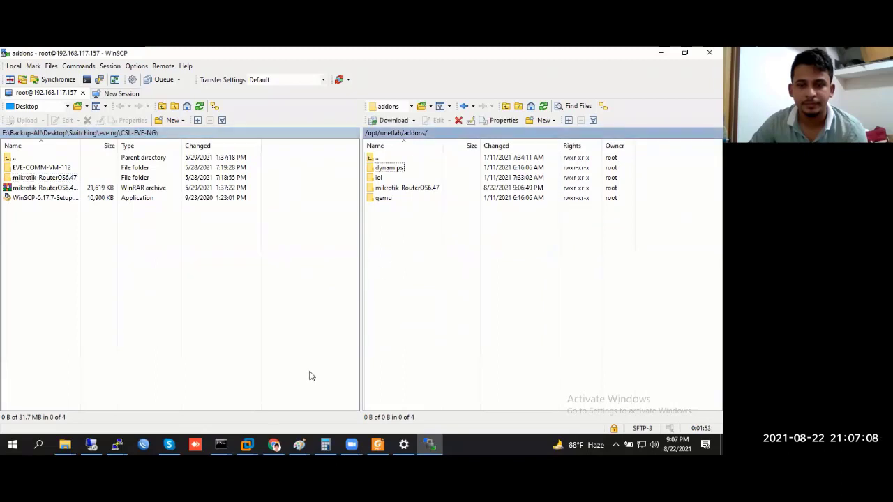
Glance at the EVE-NG topology page in Chrome, then return to WinSCP
mouse_move(274, 446)
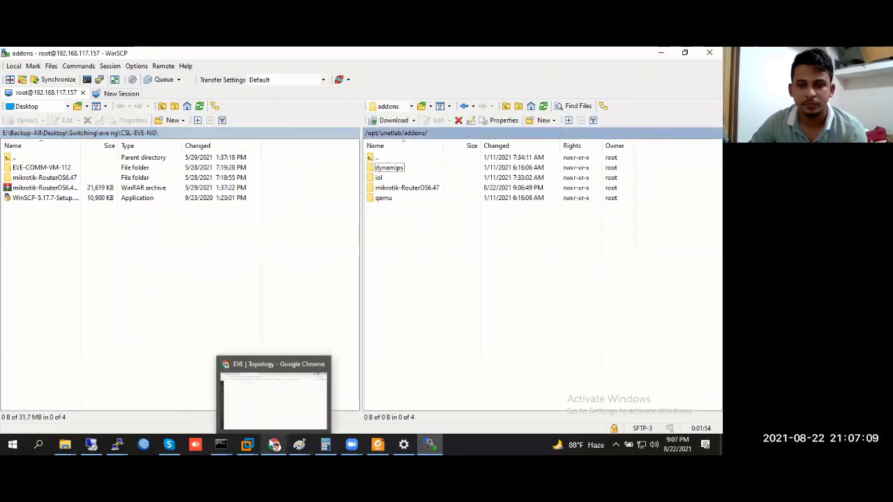
left_click(272, 399)
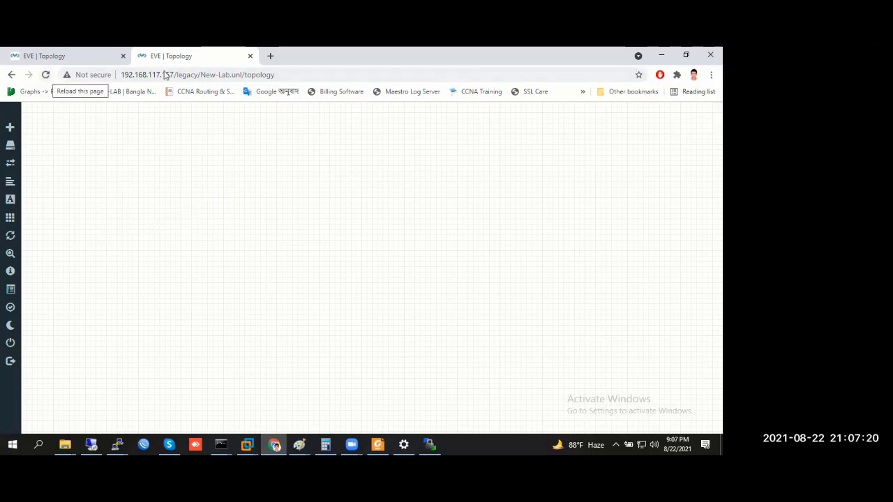
left_click(662, 54)
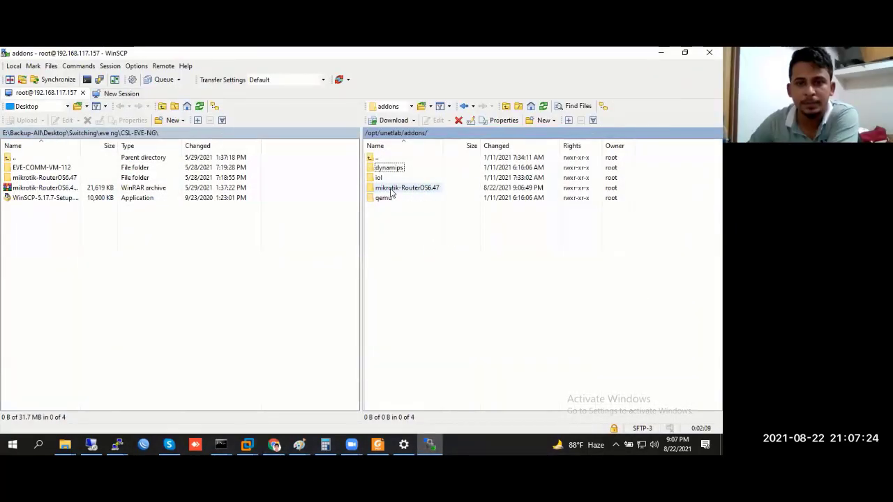
Verify the uploaded mikrotik-RouterOS6.47 folder holds hda.qcow2, then return to the EVE-NG page
left_click(25, 178)
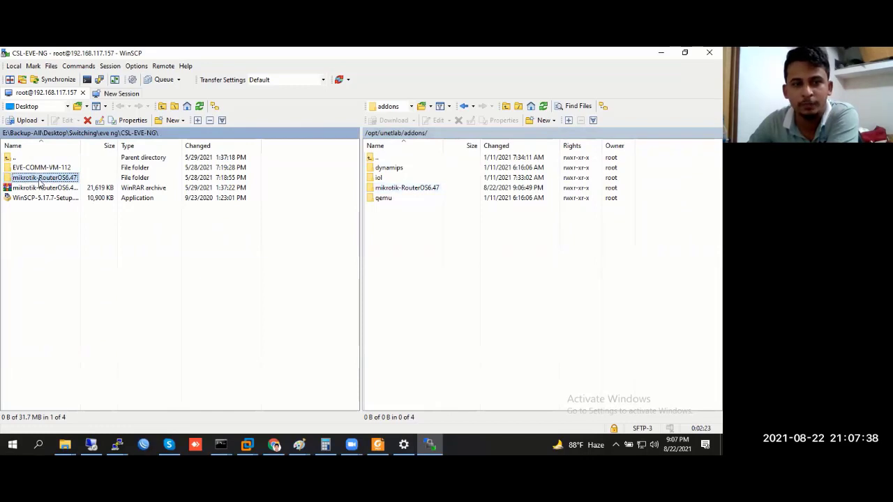
double_click(380, 188)
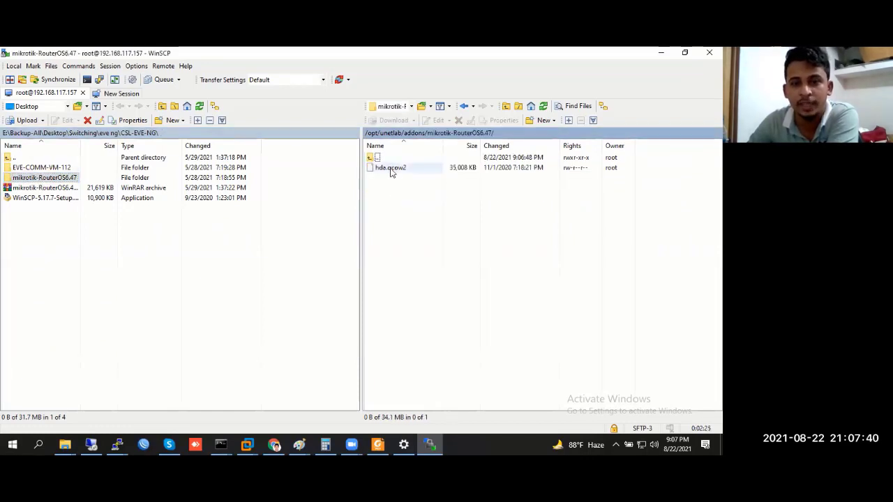
double_click(378, 158)
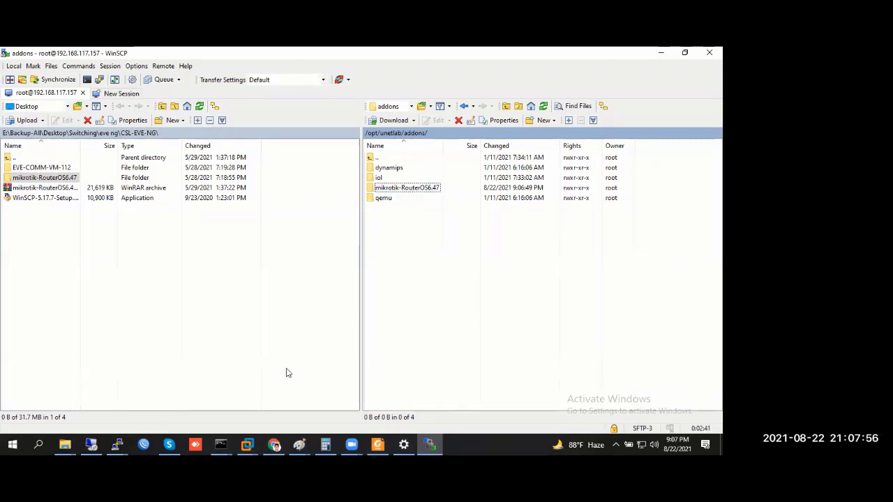
left_click(274, 444)
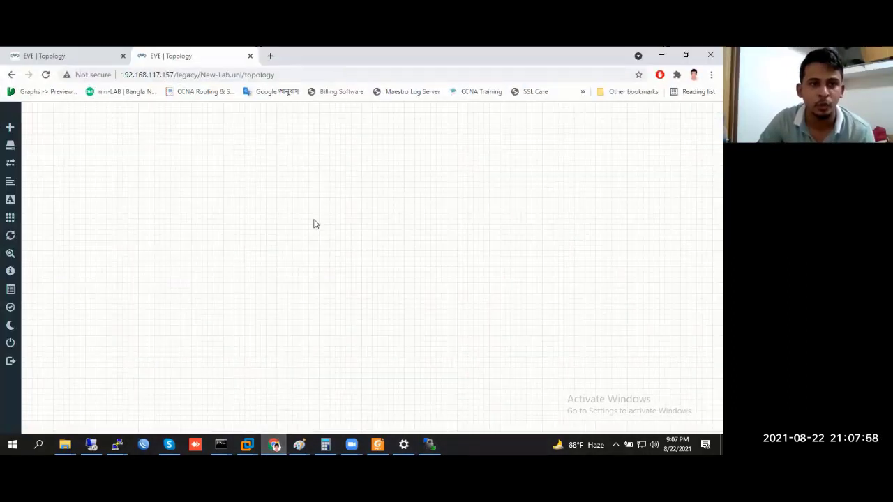
Reload the EVE-NG topology and search the new-node templates for 'mik'
left_click(45, 75)
right_click(219, 205)
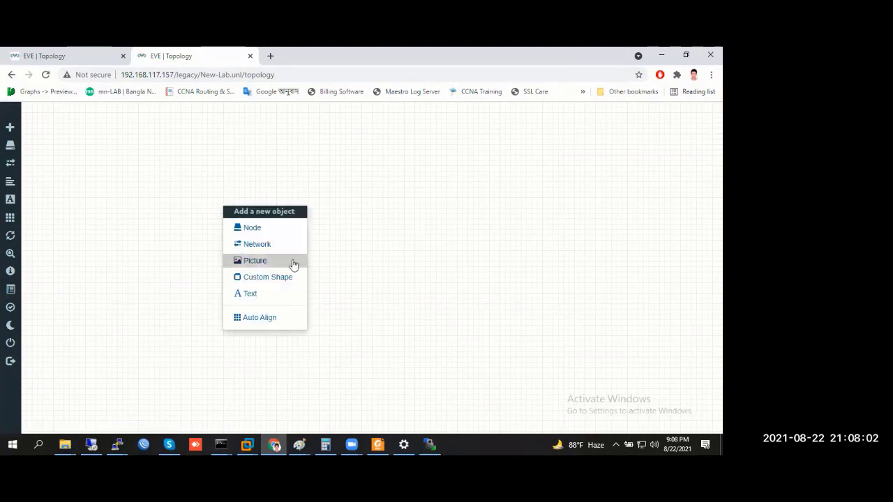
left_click(279, 233)
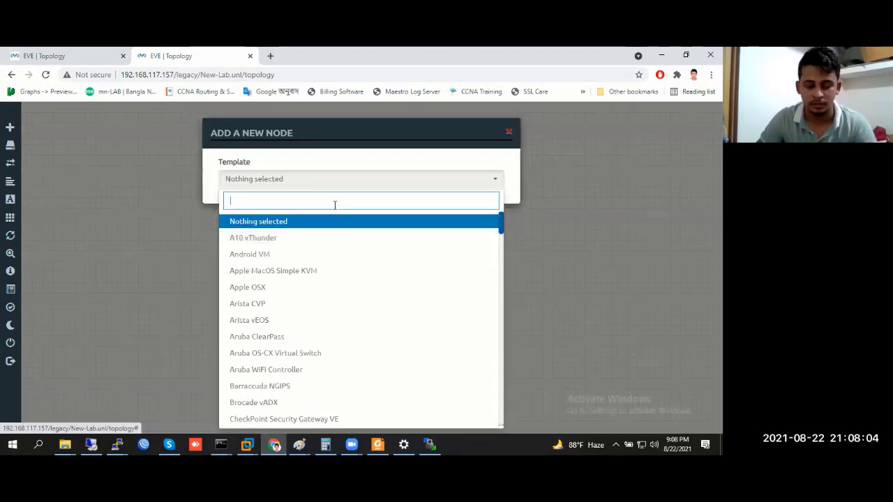
type("mik")
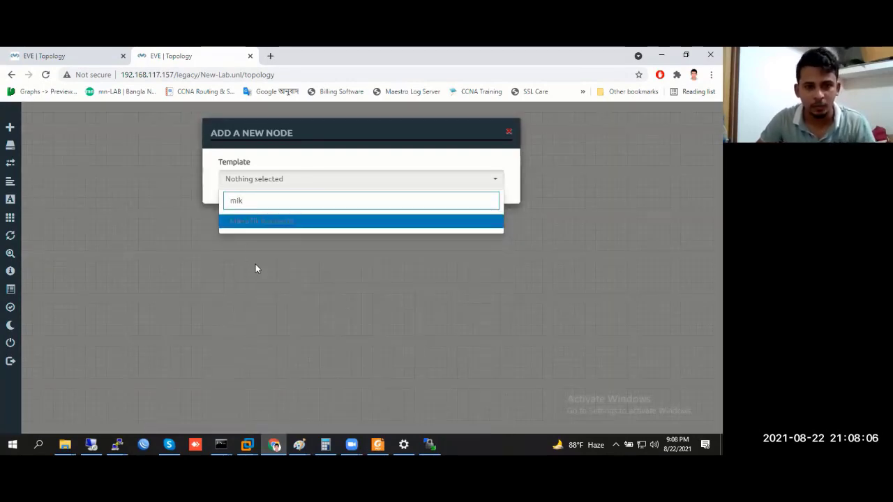
Move the server's mikrotik-RouterOS6.47 folder into /opt/unetlab/addons/qemu and open qemu to confirm
left_click(65, 444)
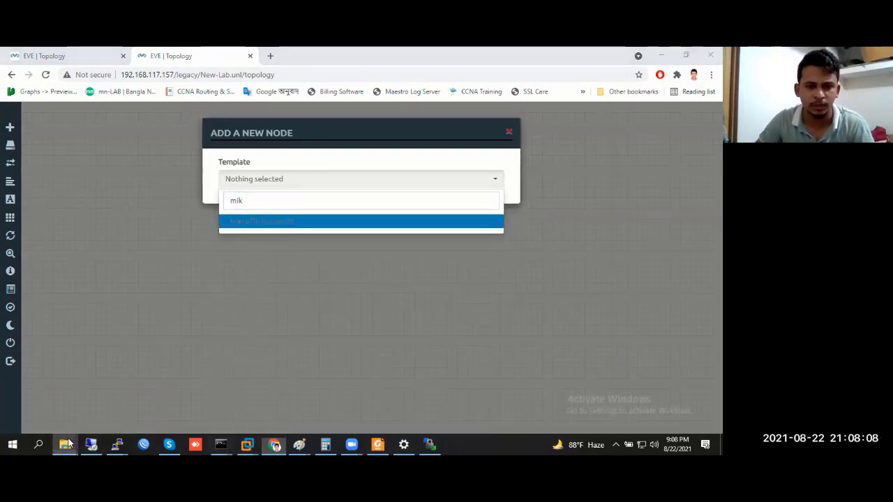
left_click(181, 408)
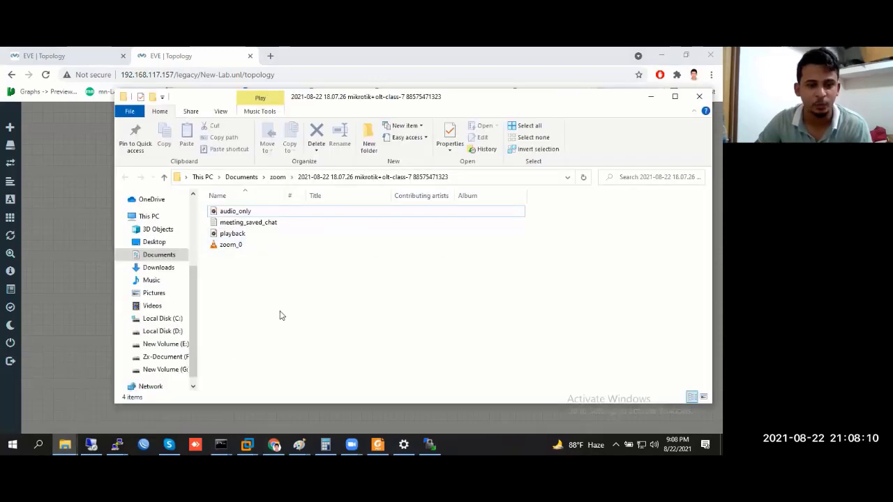
left_click(651, 95)
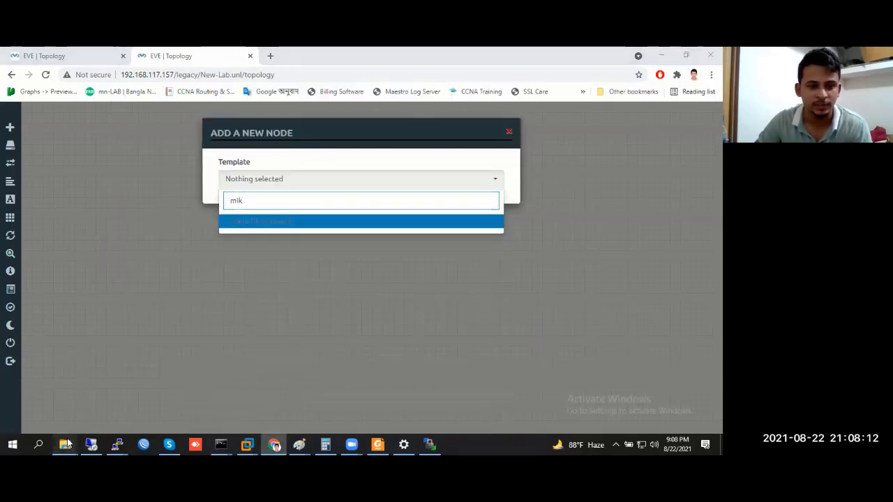
mouse_move(82, 427)
left_click(430, 444)
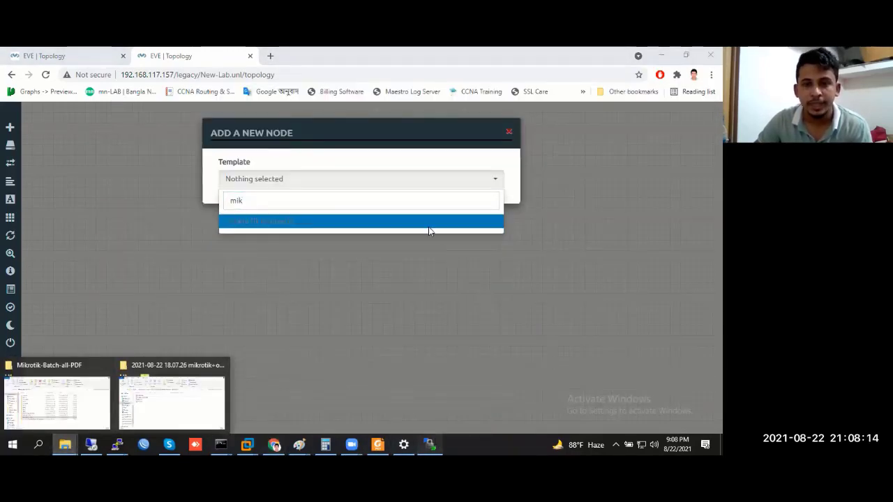
left_click(392, 190)
left_click_drag(423, 214, 396, 201)
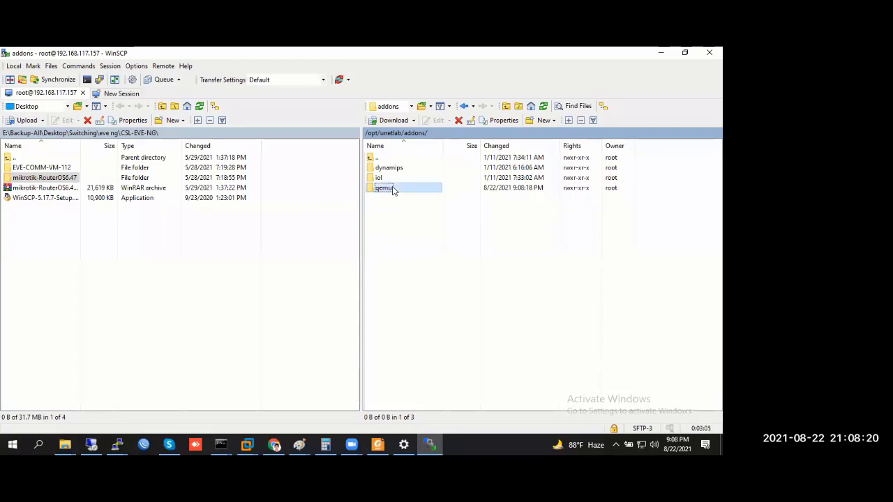
double_click(393, 189)
Reload the EVE-NG page and retry searching the node templates for 'mik'
left_click(661, 55)
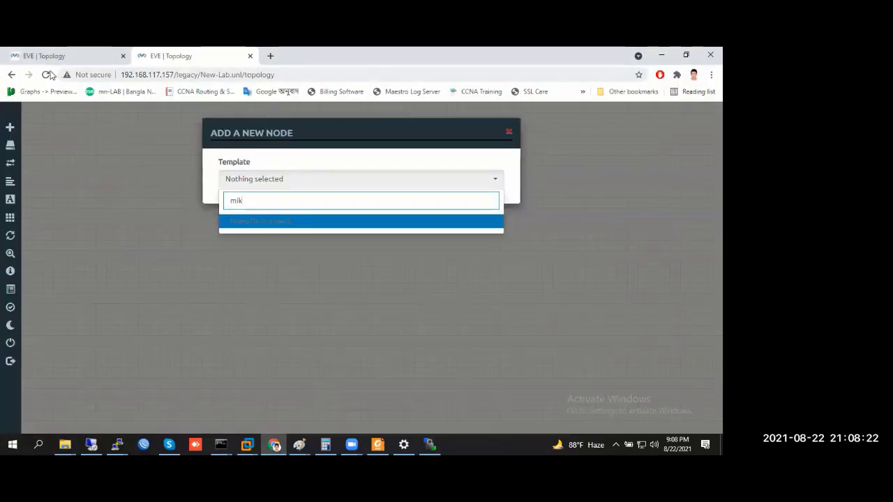
key("F5")
right_click(205, 186)
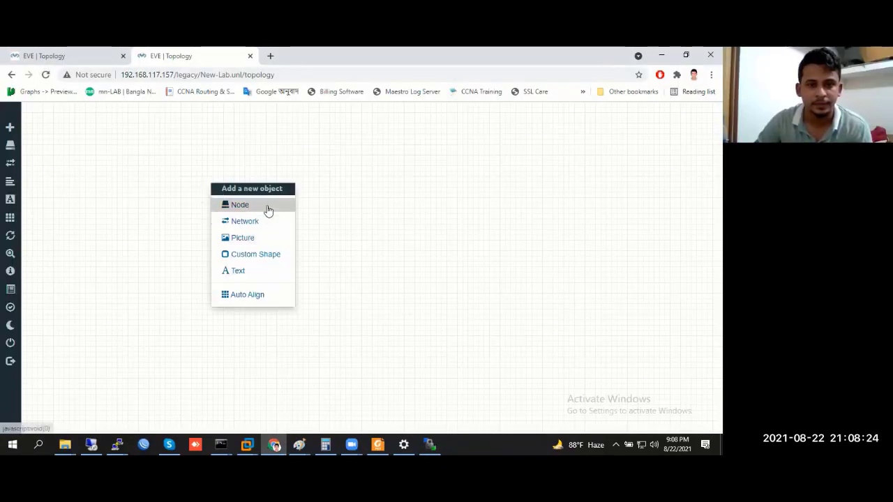
left_click(265, 203)
type("mik")
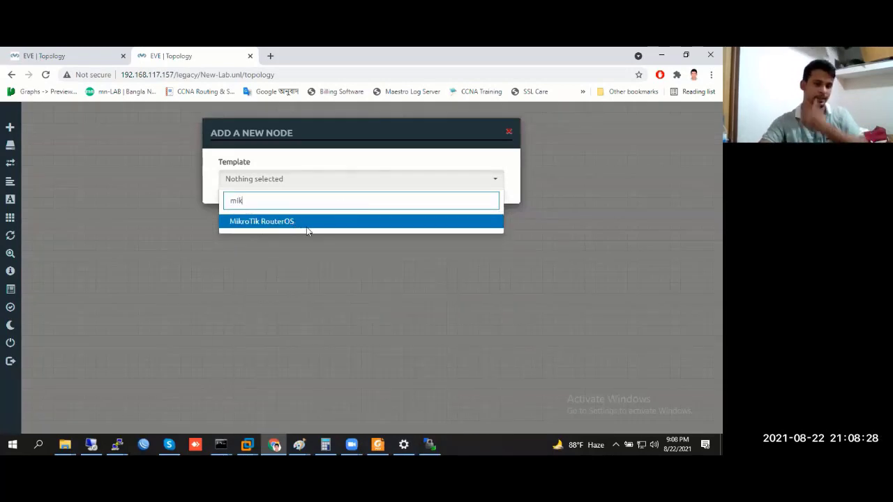
left_click(304, 328)
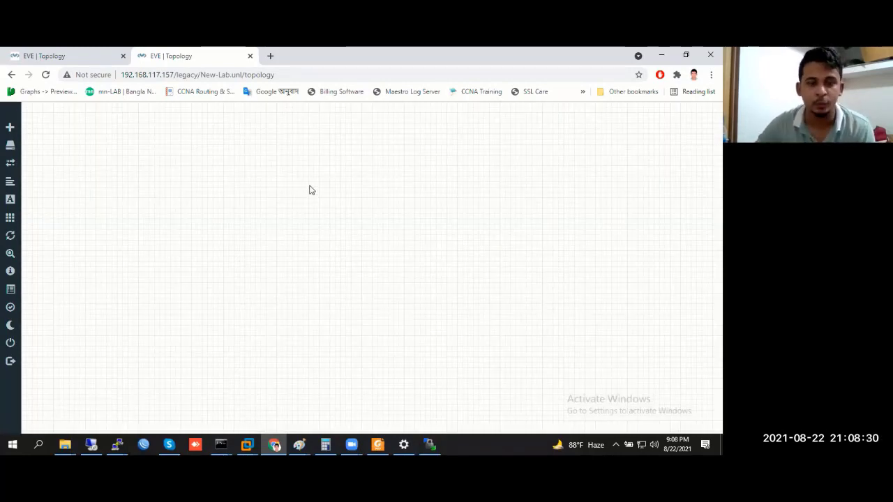
Start a new node again, search 'mik' and pick the MikroTik RouterOS template
right_click(230, 218)
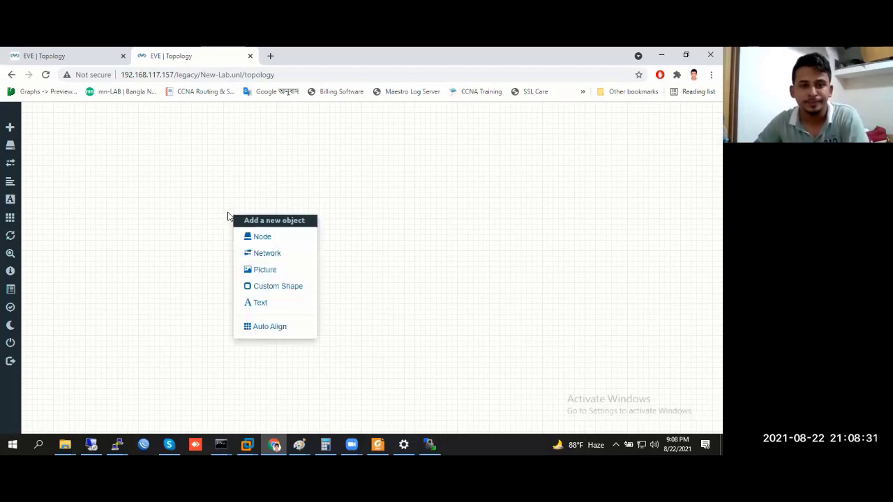
left_click(263, 237)
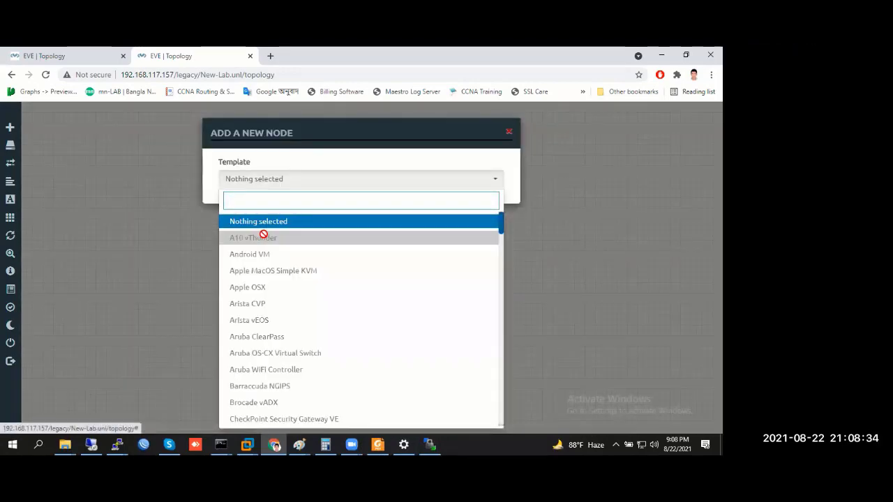
left_click(143, 208)
right_click(154, 205)
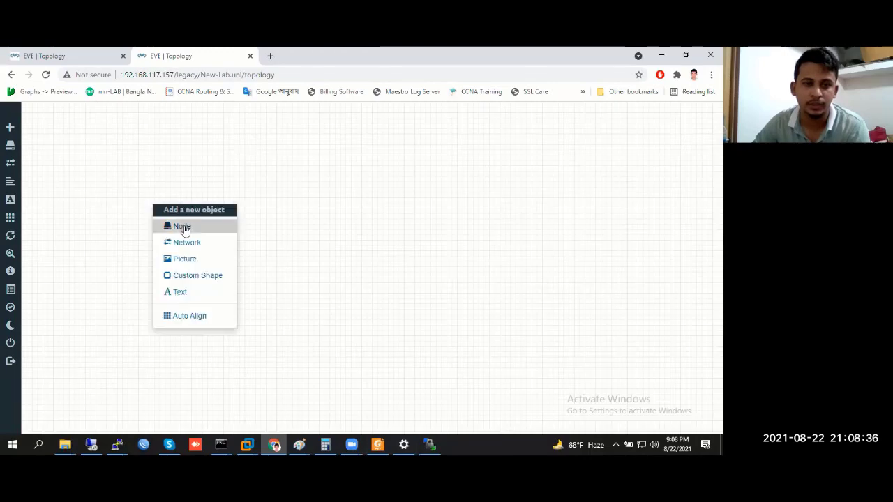
left_click(323, 194)
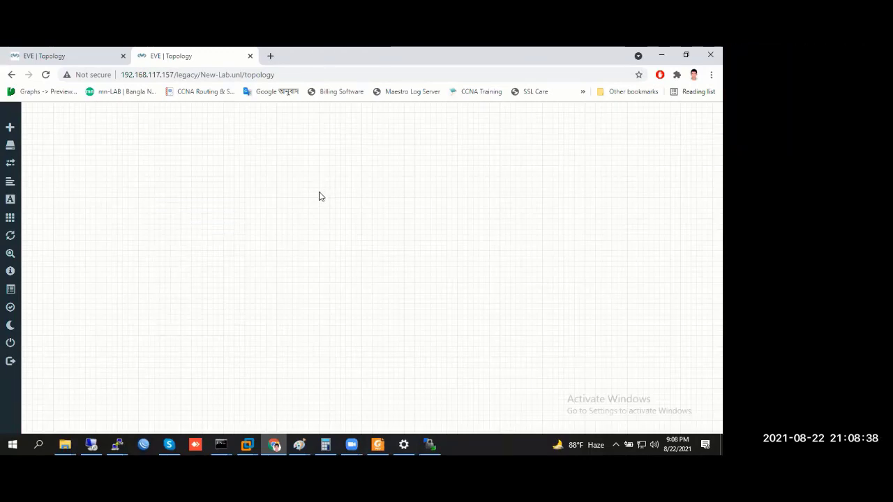
right_click(242, 204)
left_click(273, 229)
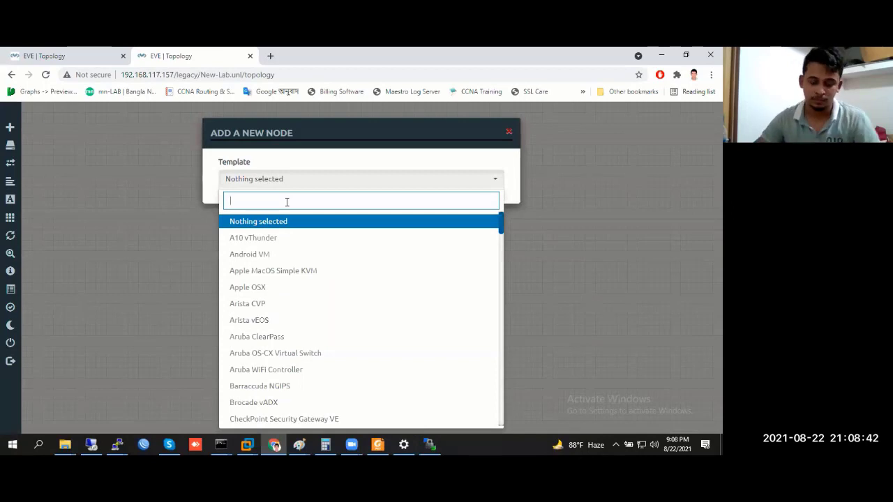
type("mik")
left_click(301, 222)
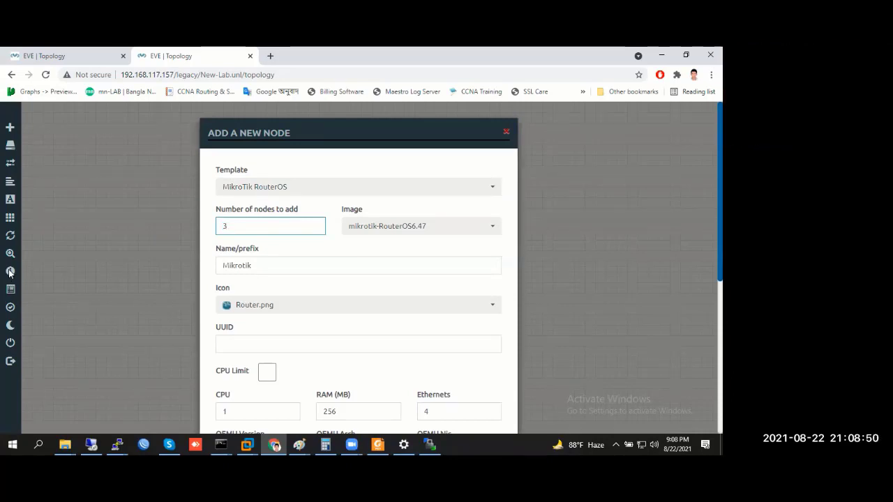
Keep the only MikroTik image and set the node count to 3 with the Mikrotik name prefix
scroll(269, 314, "down", 3)
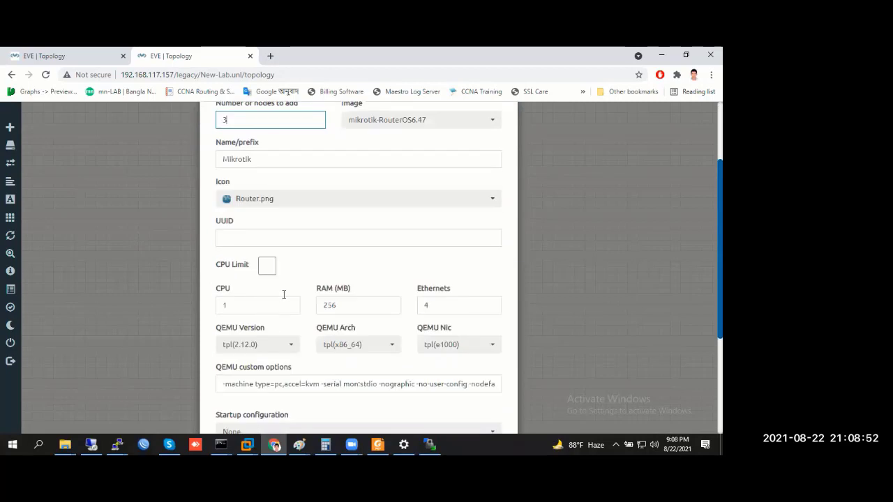
scroll(276, 277, "up", 3)
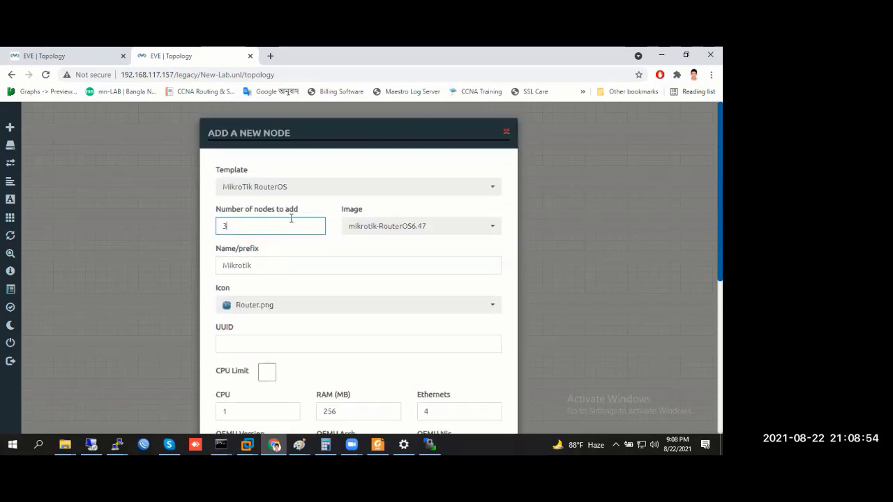
left_click(389, 227)
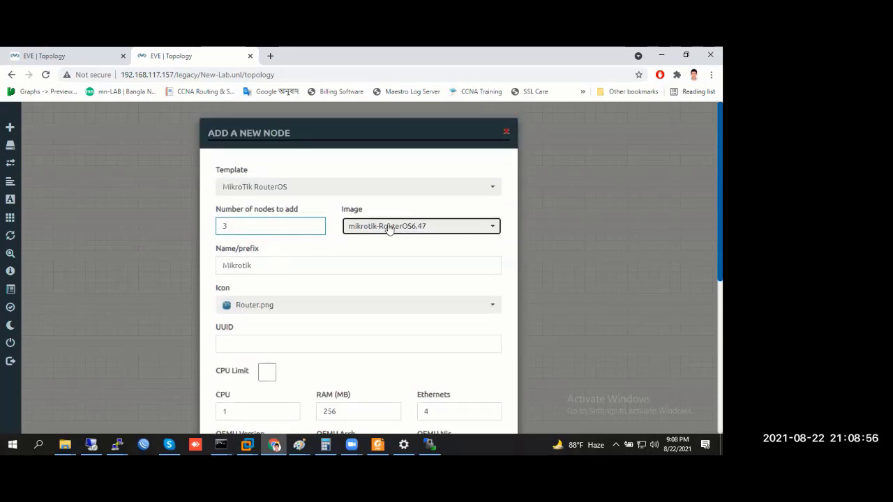
left_click(389, 227)
left_click(265, 224)
double_click(265, 224)
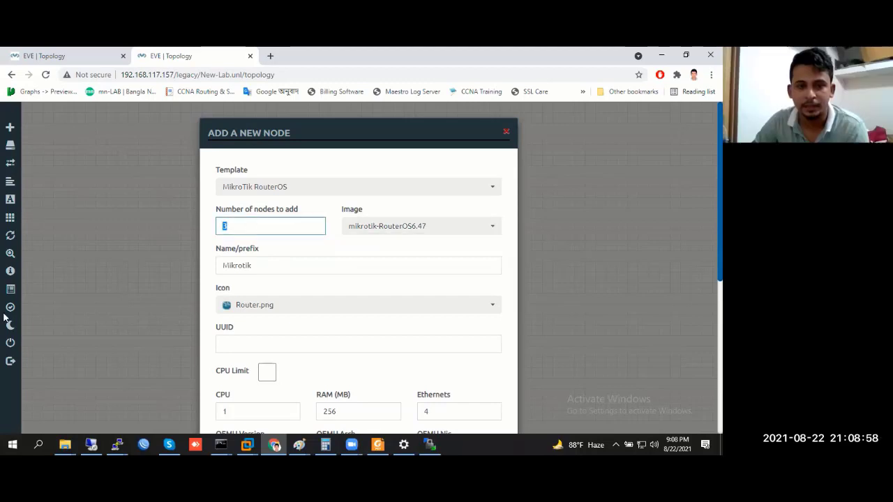
left_click_drag(277, 268, 217, 263)
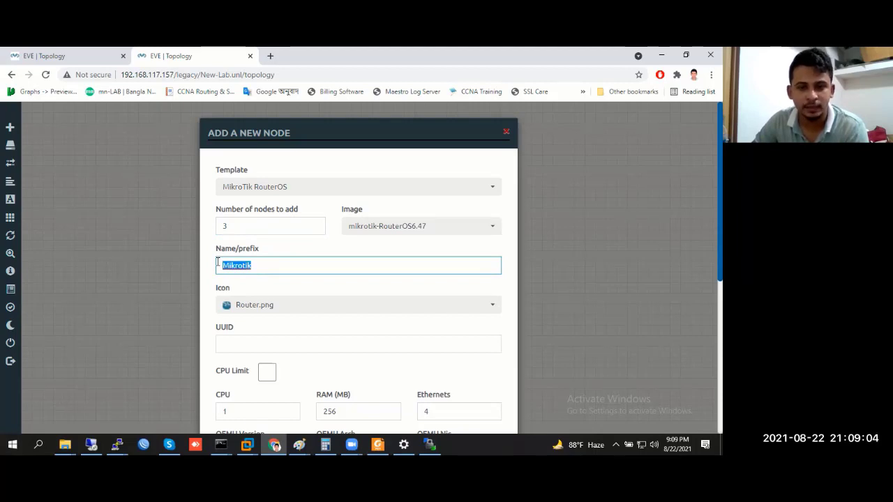
Keep 1 CPU and 256 MB RAM, set Ethernets to 8, and save the three nodes
scroll(139, 284, "down", 1)
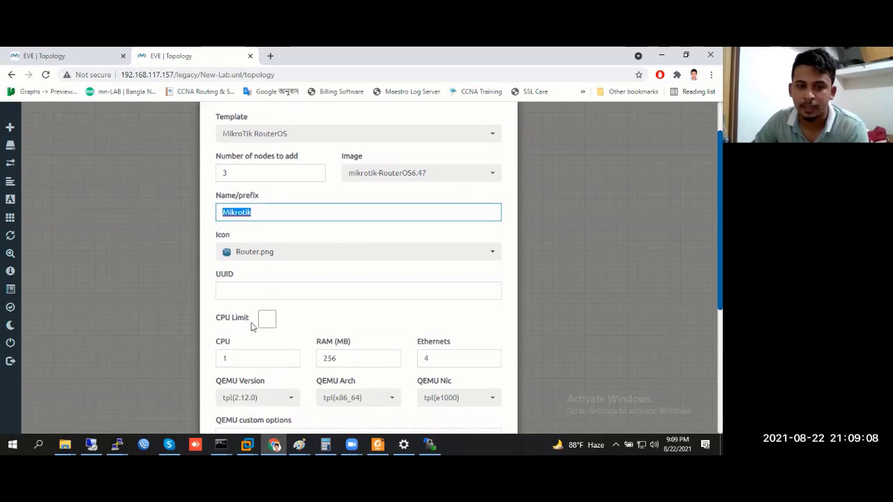
scroll(167, 338, "down", 2)
double_click(242, 256)
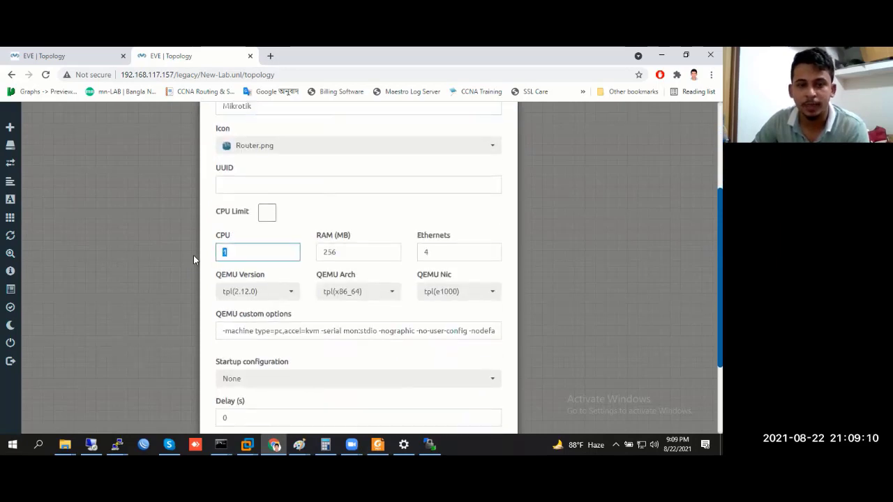
left_click(243, 252)
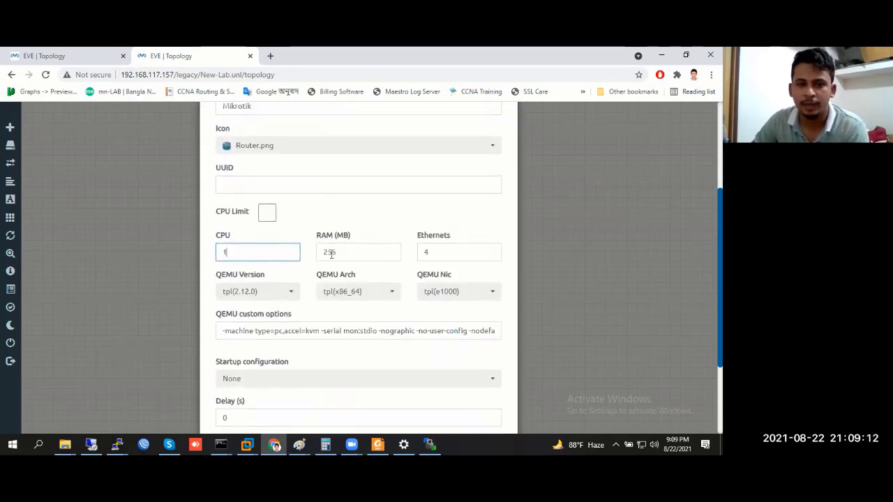
left_click(346, 251)
left_click_drag(346, 251, 318, 251)
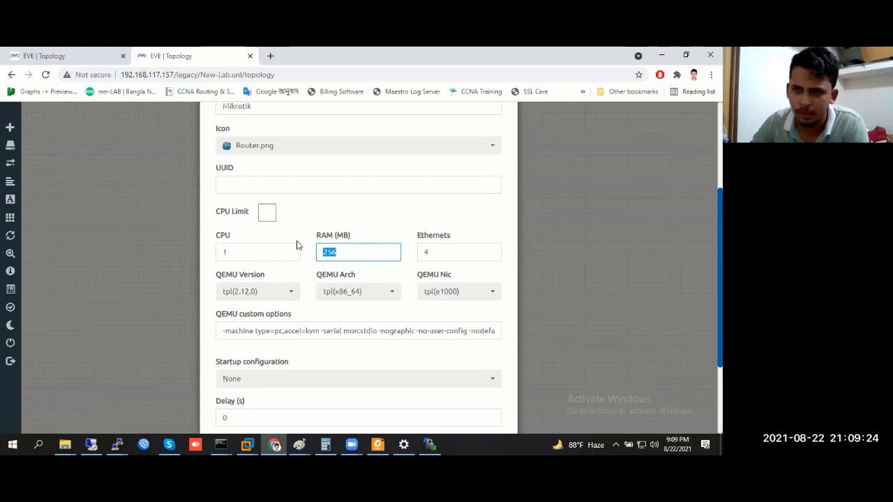
left_click(439, 249)
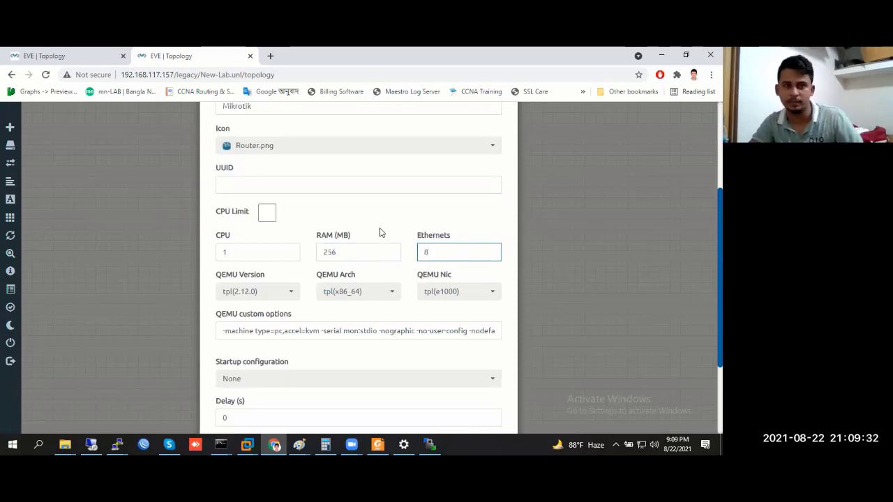
scroll(380, 233, "down", 3)
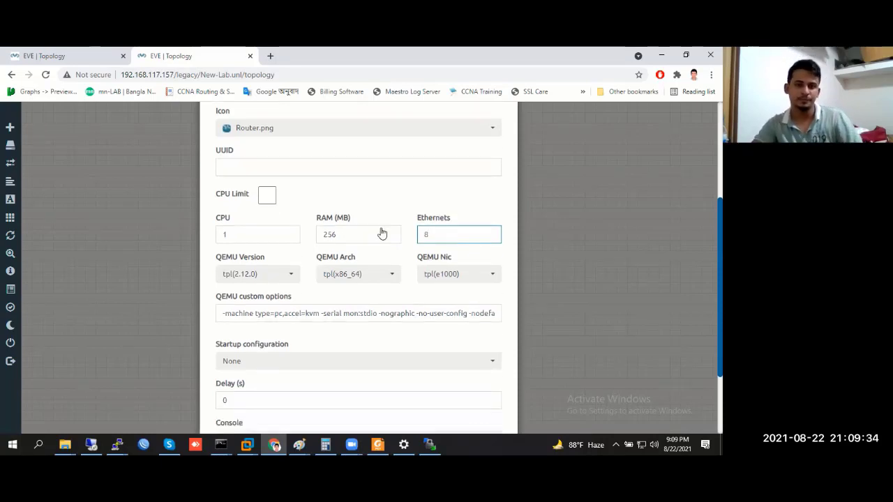
scroll(365, 242, "up", 1)
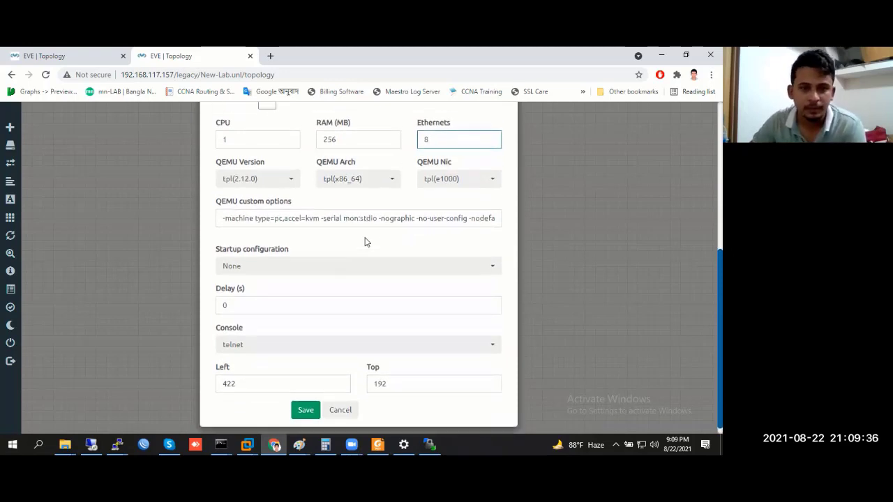
scroll(340, 261, "down", 1)
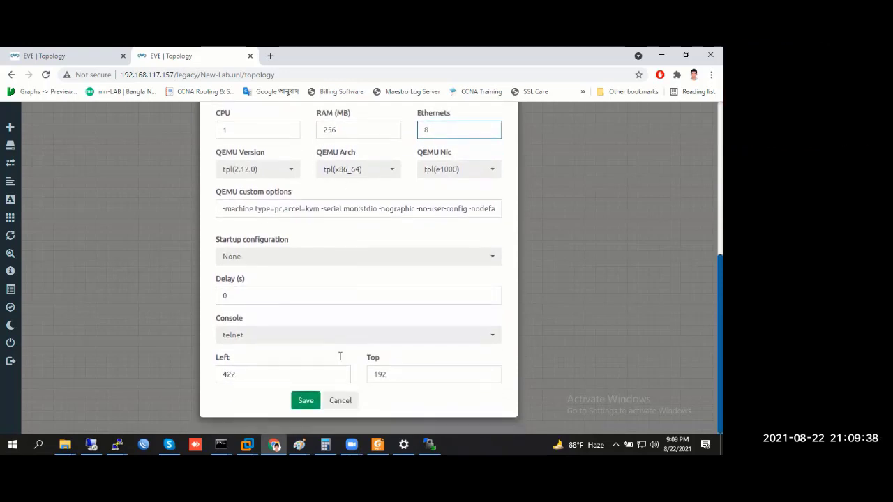
key("Return")
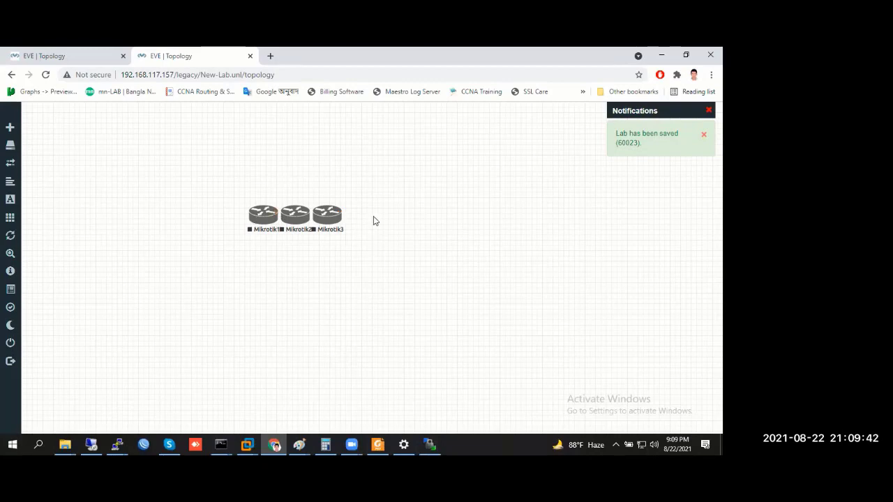
Arrange the routers in a triangle: Mikrotik1 on top, Mikrotik2 lower left, Mikrotik3 lower right
left_click_drag(297, 217, 278, 257)
left_click_drag(326, 221, 335, 259)
left_click_drag(265, 221, 248, 259)
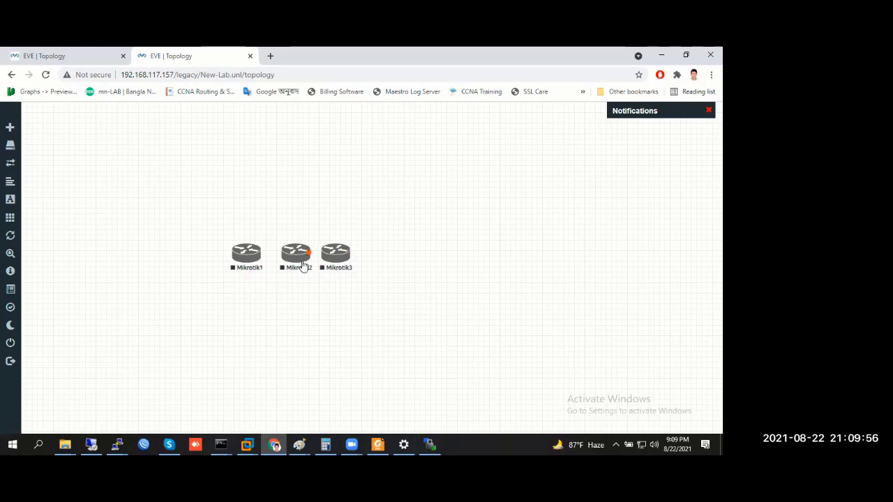
left_click_drag(296, 260, 338, 257)
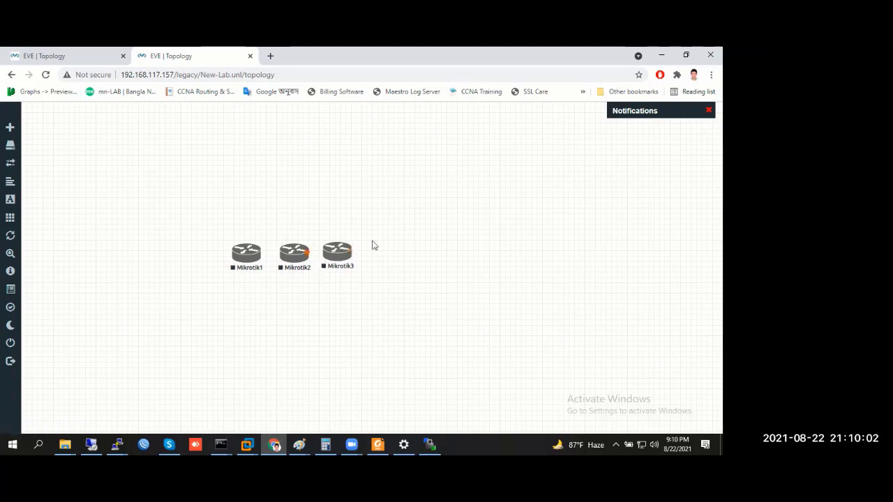
left_click_drag(244, 255, 350, 164)
left_click_drag(342, 258, 420, 265)
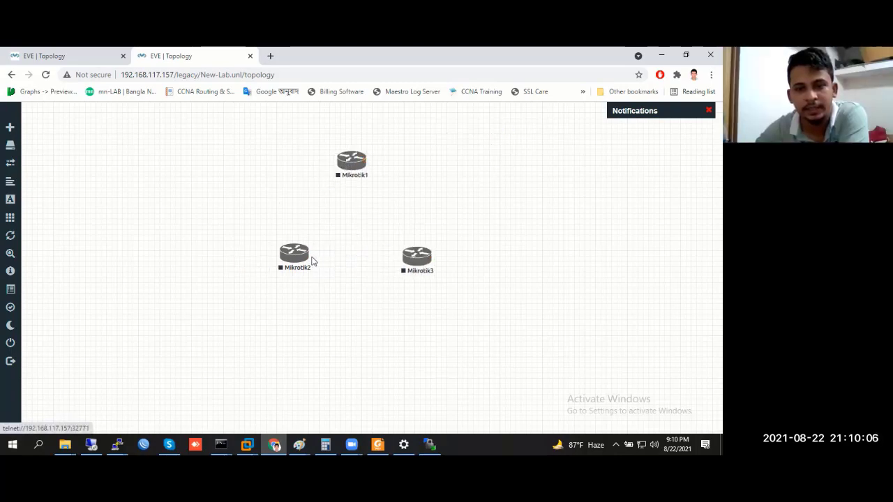
left_click_drag(311, 258, 266, 267)
left_click_drag(419, 259, 443, 256)
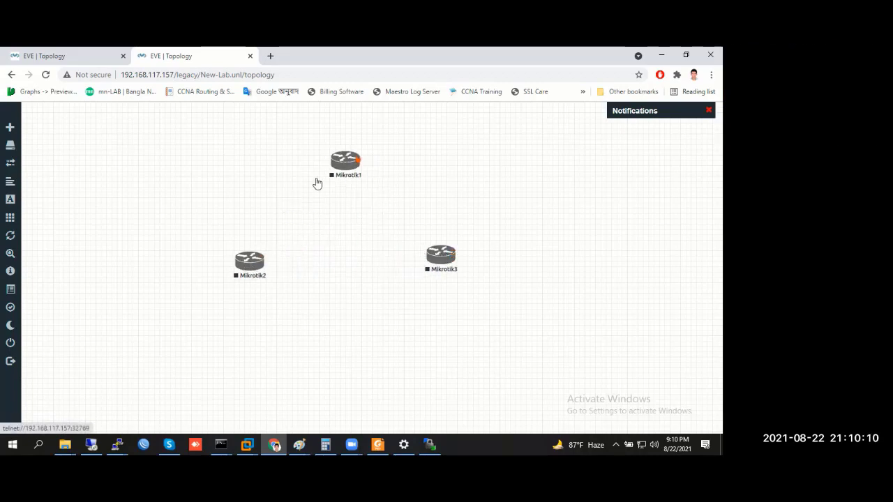
left_click_drag(347, 161, 343, 168)
left_click_drag(438, 258, 442, 261)
Draw a connection from Mikrotik1 to Mikrotik2 to bring up the Add Connection dialog
left_click_drag(353, 171, 293, 297)
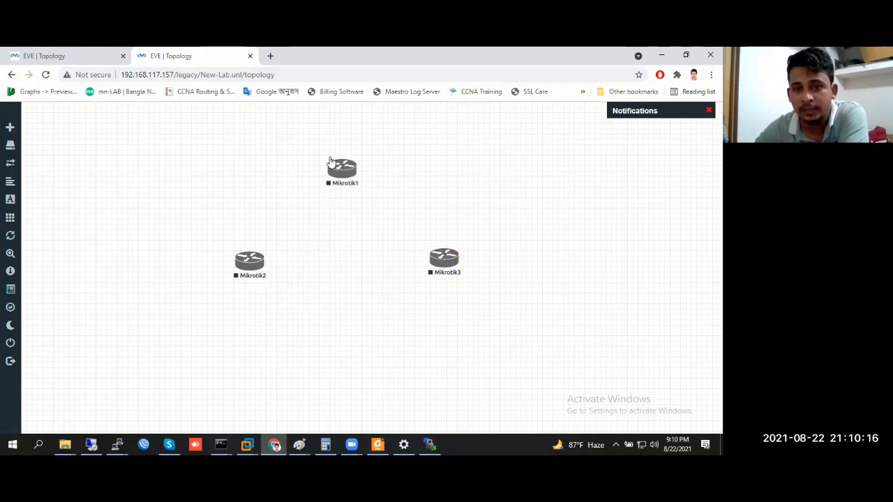
mouse_move(355, 177)
left_mouse_down()
mouse_move(241, 273)
mouse_move(349, 212)
mouse_move(361, 165)
left_mouse_up()
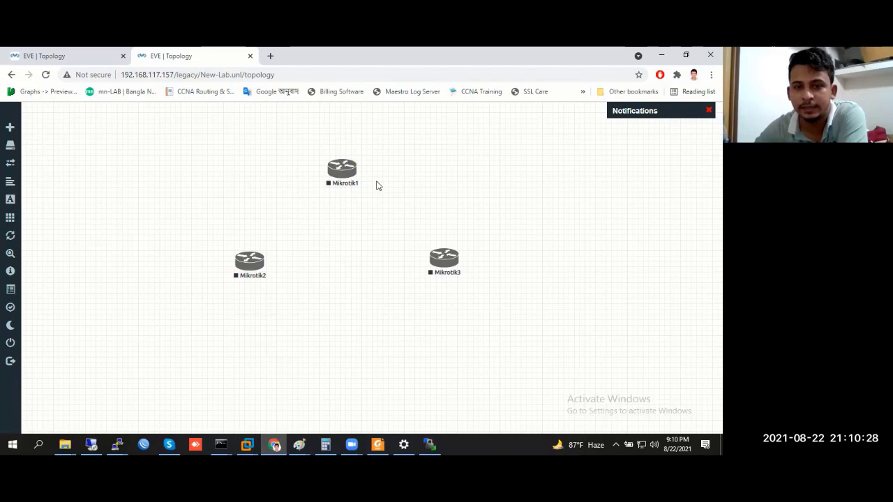
left_click_drag(358, 167, 264, 272)
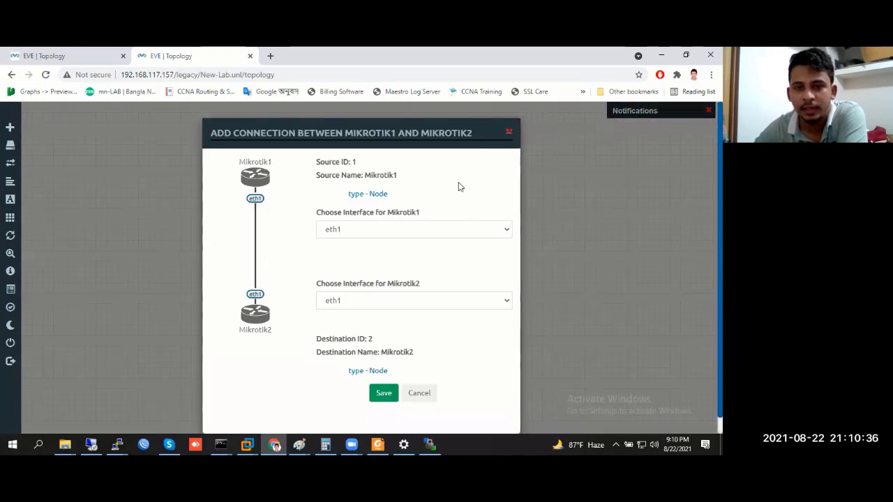
Link Mikrotik1 eth2 to Mikrotik2 eth2 and confirm the connection
left_click(370, 230)
left_click(355, 254)
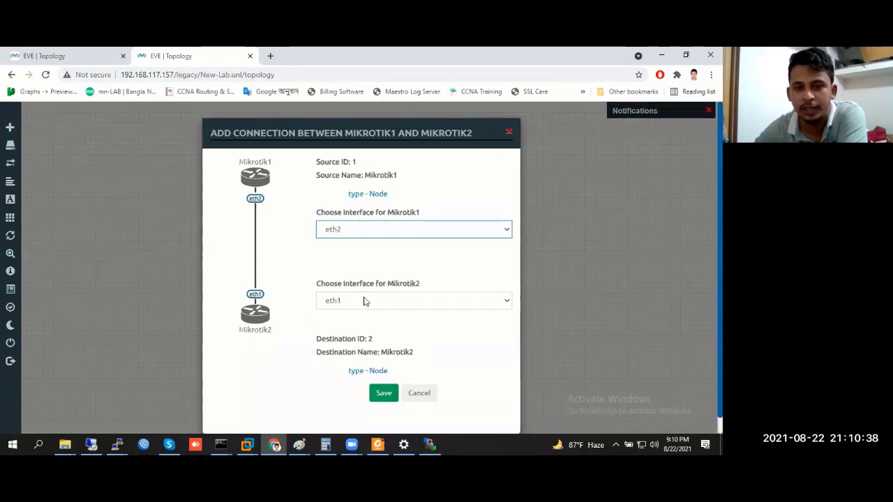
left_click(363, 300)
left_click(359, 325)
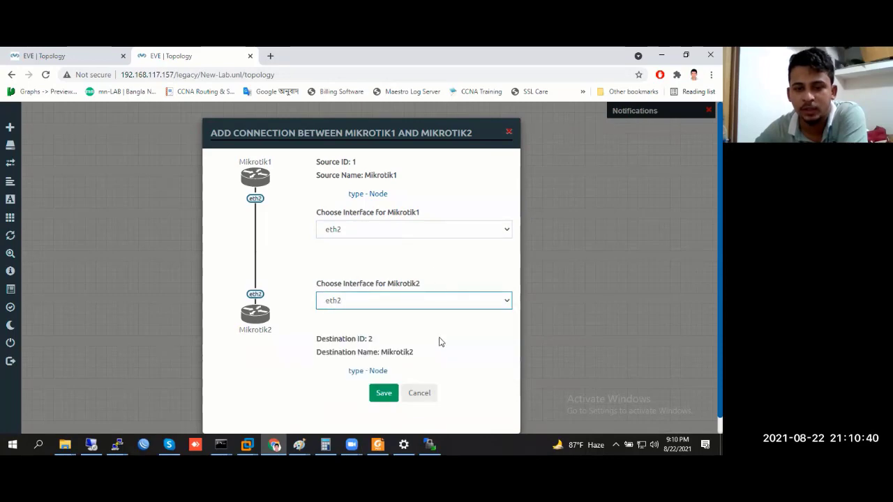
key("Return")
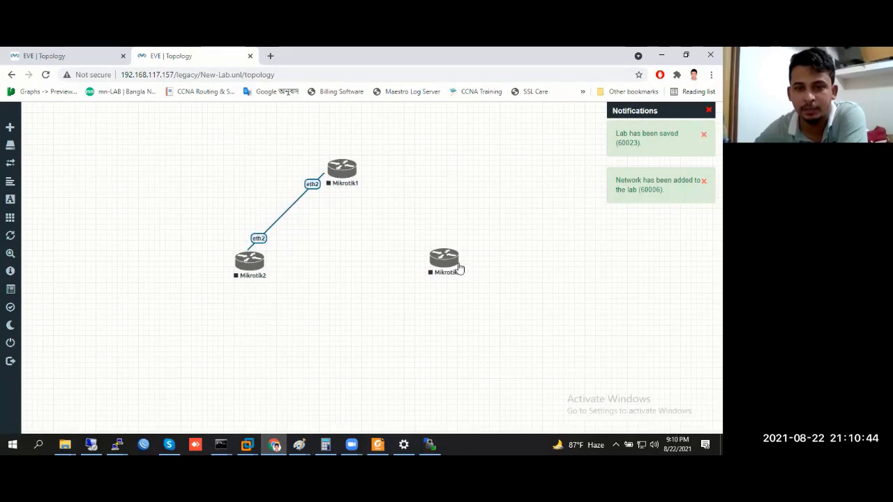
Link Mikrotik1 eth3 to Mikrotik3 eth3 and save
left_click_drag(352, 170, 439, 268)
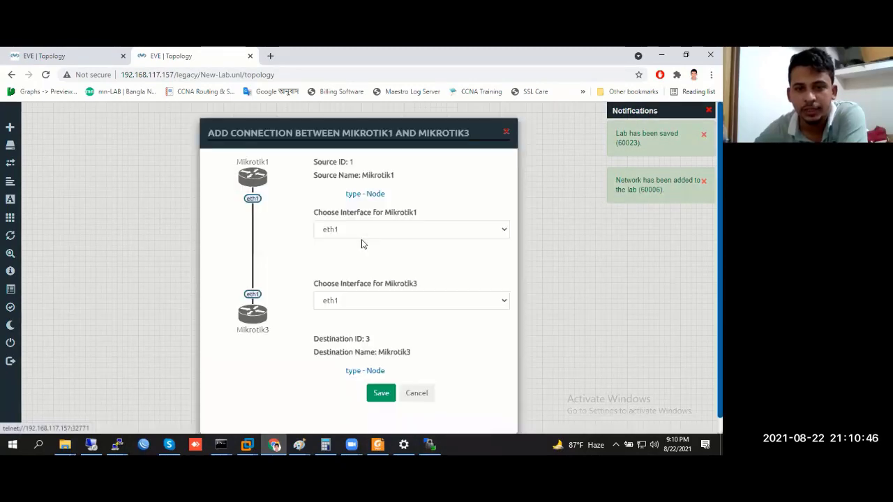
left_click(370, 230)
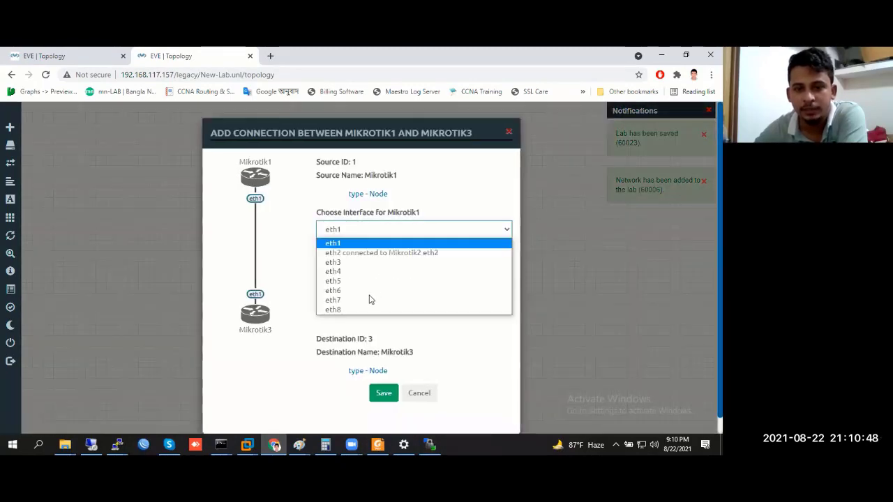
left_click(368, 263)
left_click(370, 301)
left_click(359, 334)
left_click(384, 393)
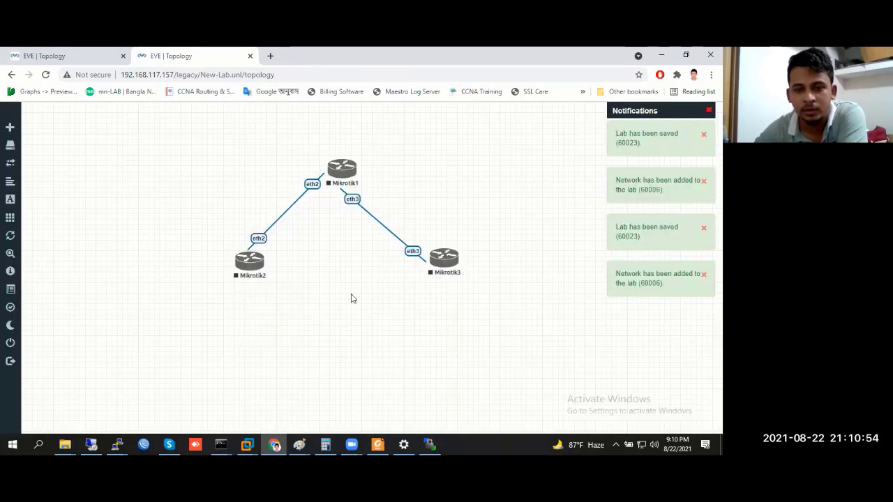
Link Mikrotik2 eth4 to Mikrotik3 eth4, save, then nudge Mikrotik1 and Mikrotik3 into a cleaner triangle
left_click_drag(249, 259, 443, 258)
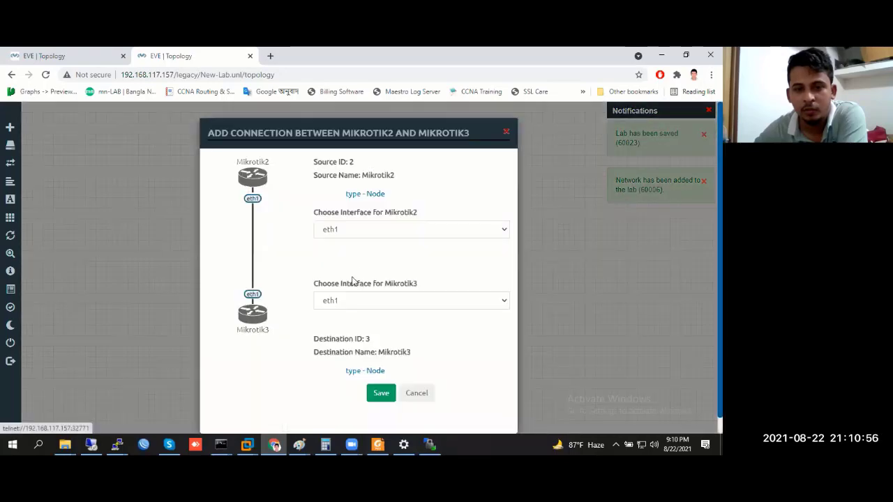
left_click(353, 230)
left_click(352, 272)
left_click(353, 300)
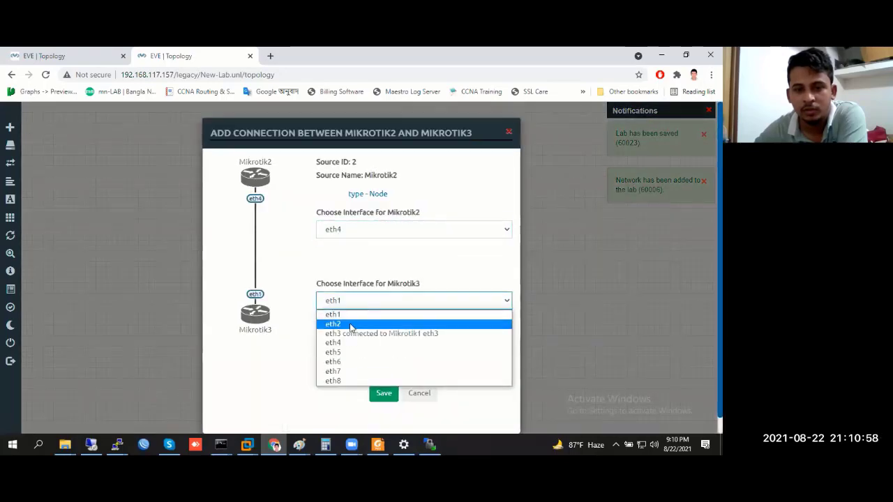
left_click(349, 324)
left_click(360, 230)
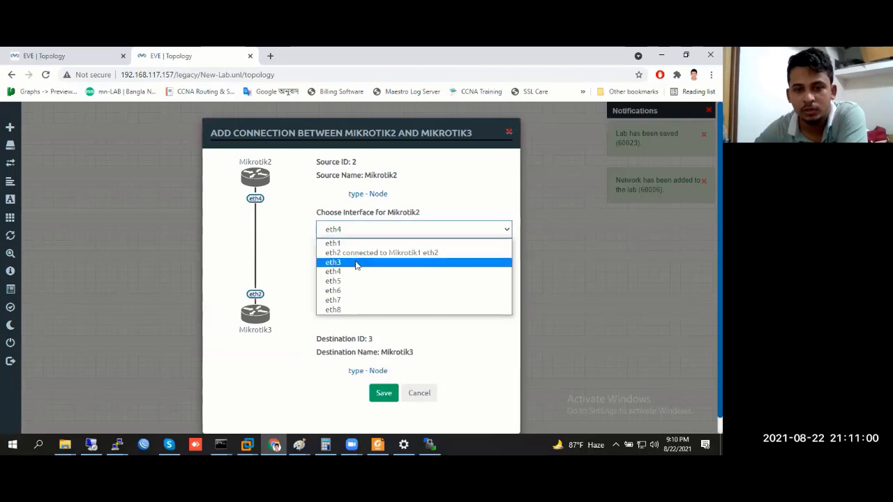
left_click(351, 273)
left_click(366, 234)
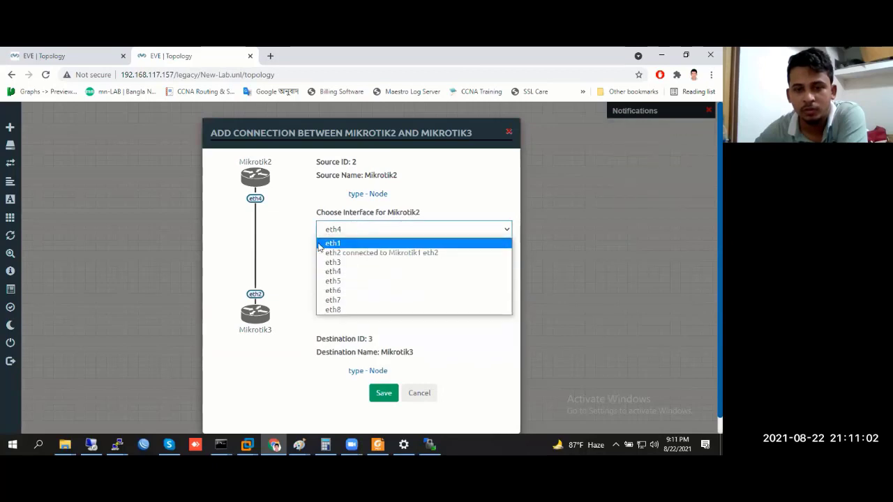
left_click(352, 271)
left_click(354, 300)
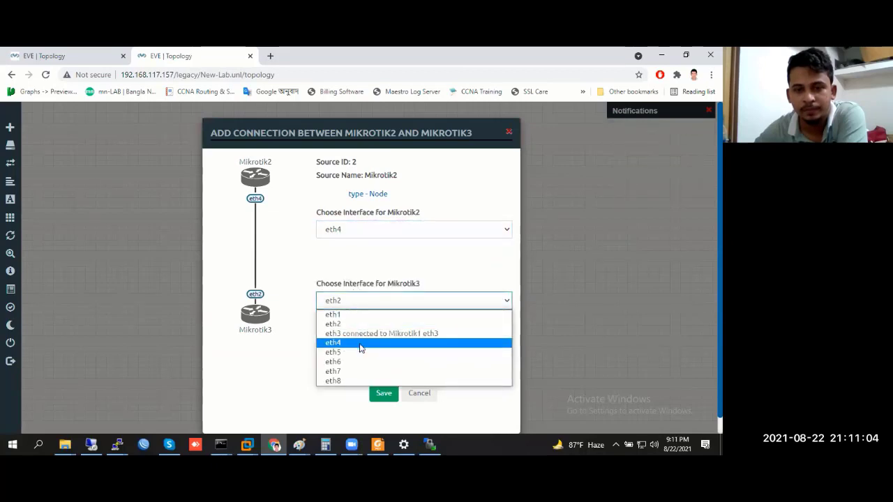
left_click(361, 343)
left_click(383, 393)
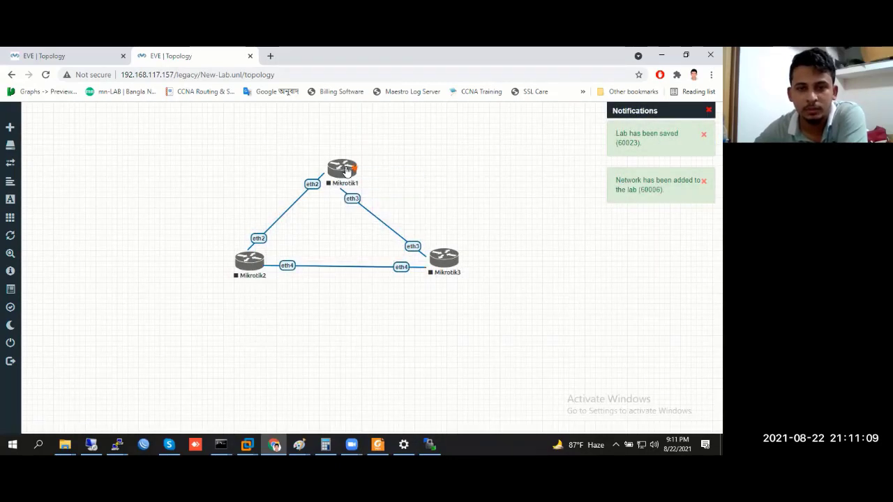
left_click_drag(344, 170, 364, 129)
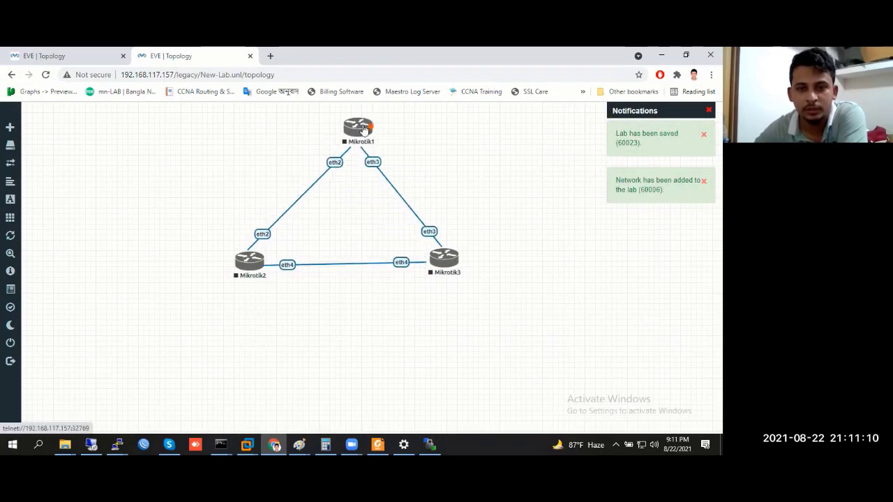
left_click_drag(445, 261, 462, 268)
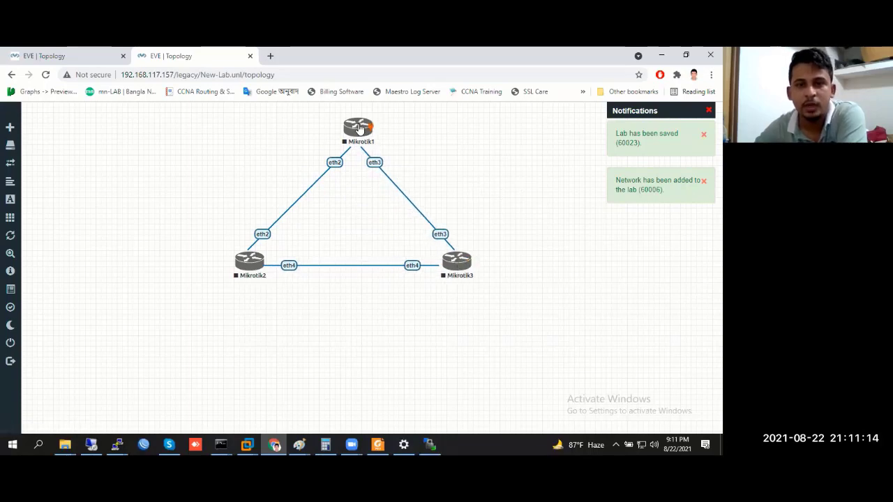
Start the Mikrotik1 router, then stop it again
right_click(358, 128)
left_click(390, 147)
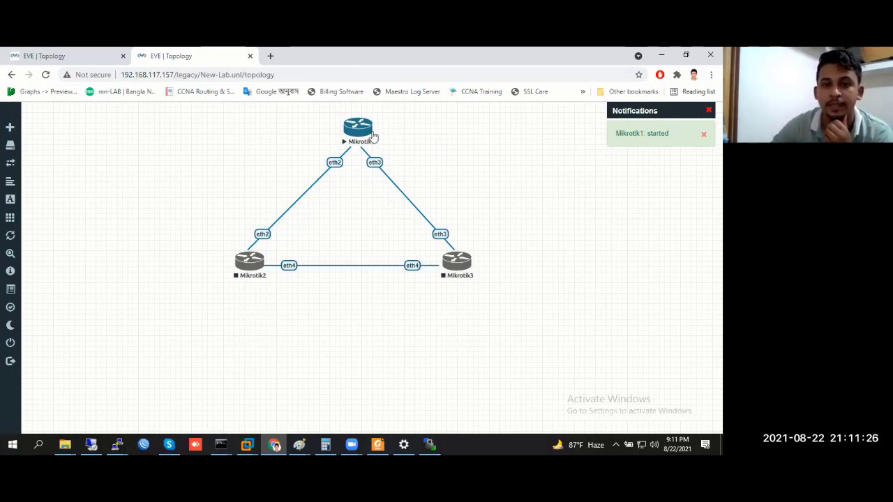
right_click(360, 129)
left_click(438, 150)
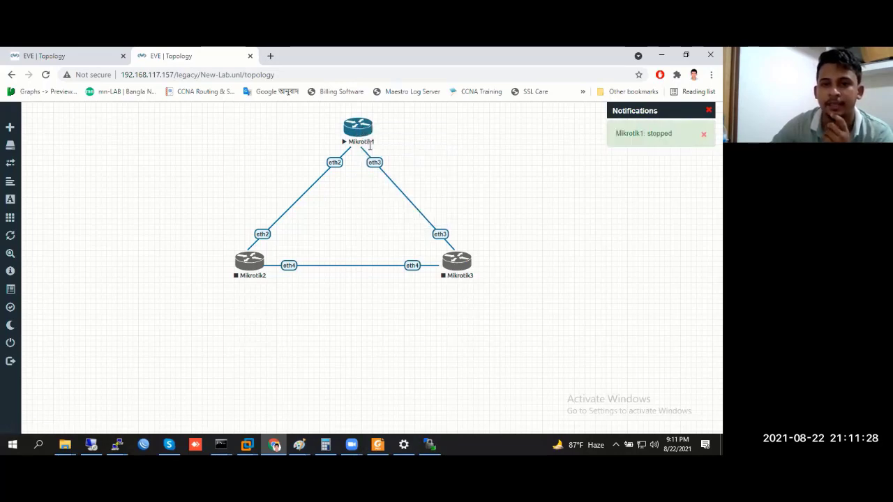
Select all three routers and move the triangle lower on the canvas
left_click_drag(215, 113, 578, 340)
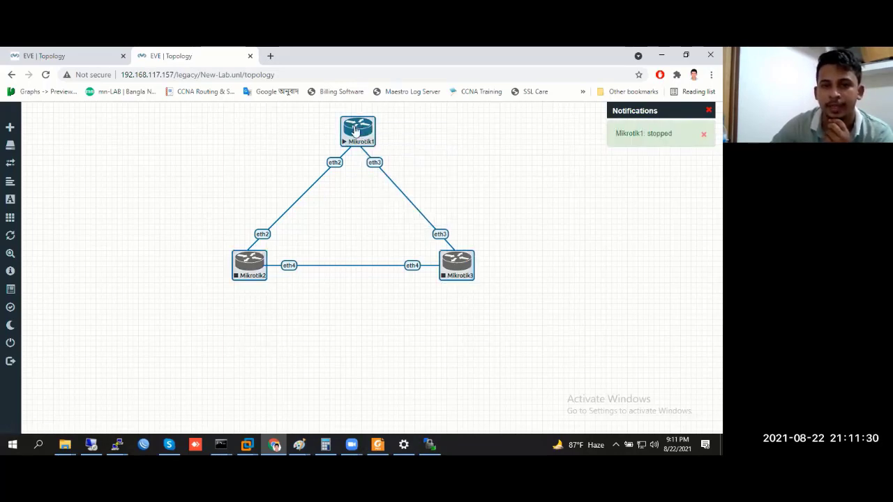
left_click_drag(354, 134, 363, 213)
left_click(420, 143)
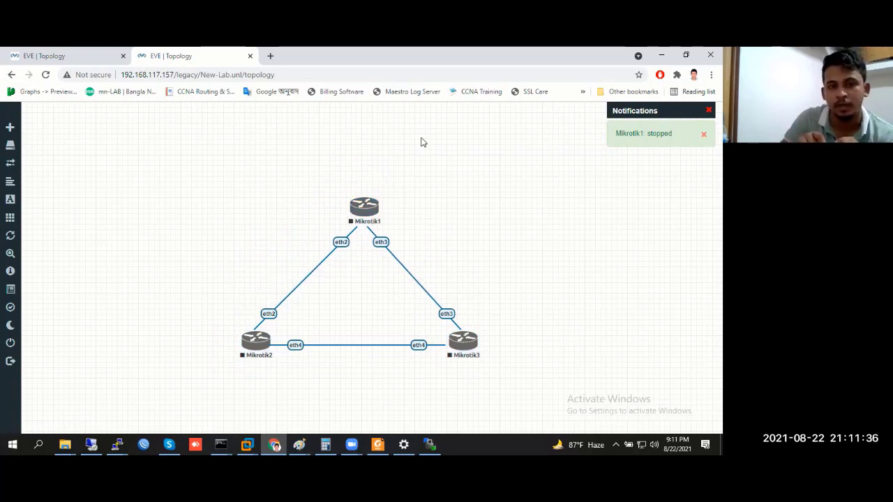
Add a new network named Net of type Management(Cloud0)
right_click(368, 149)
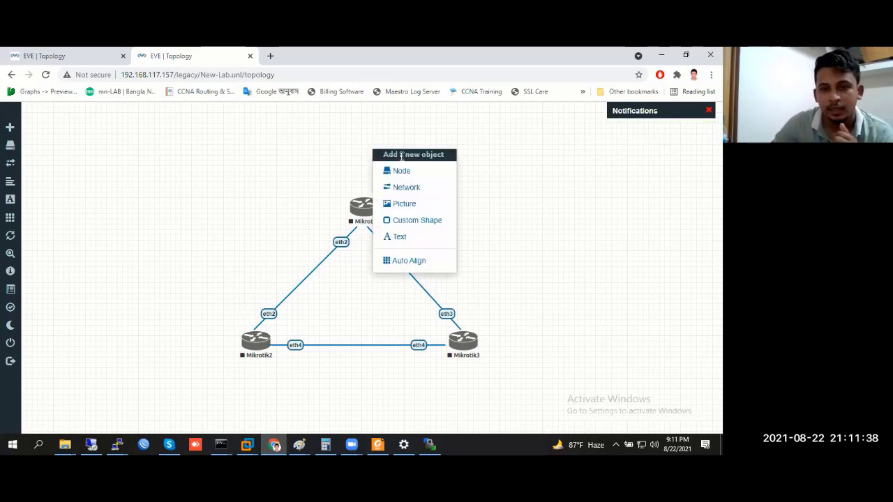
right_click(256, 132)
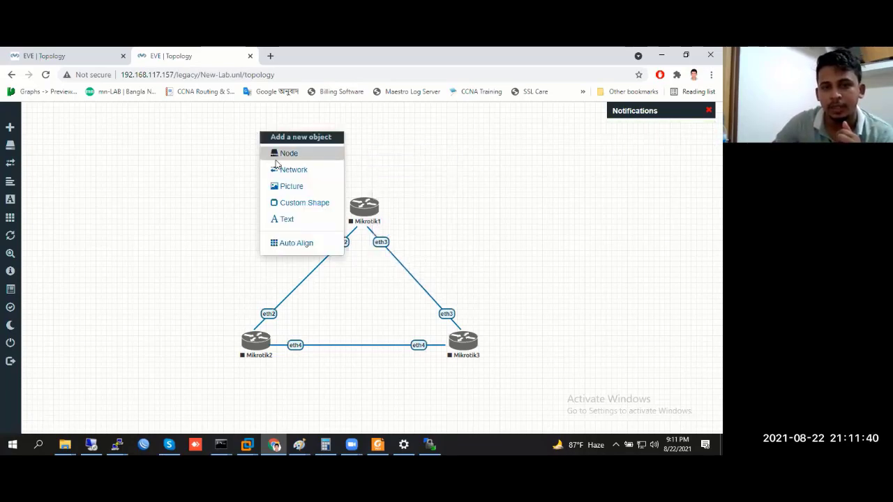
left_click(288, 173)
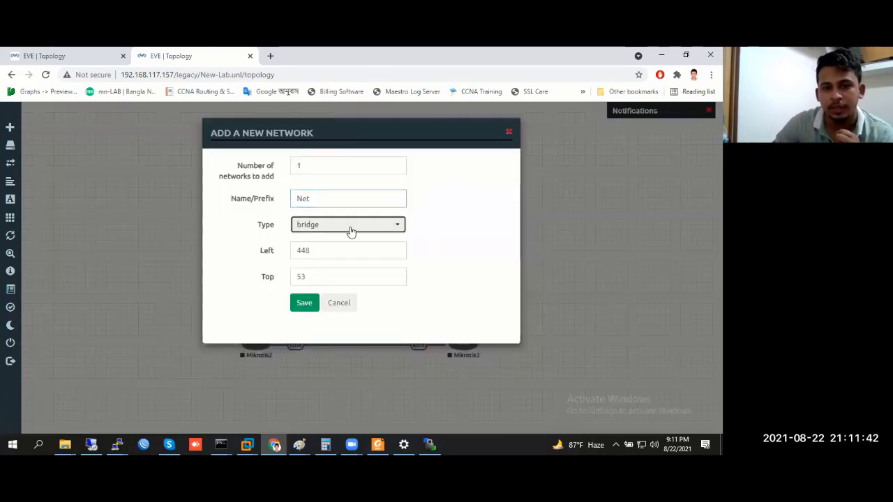
left_click(350, 227)
left_click(343, 290)
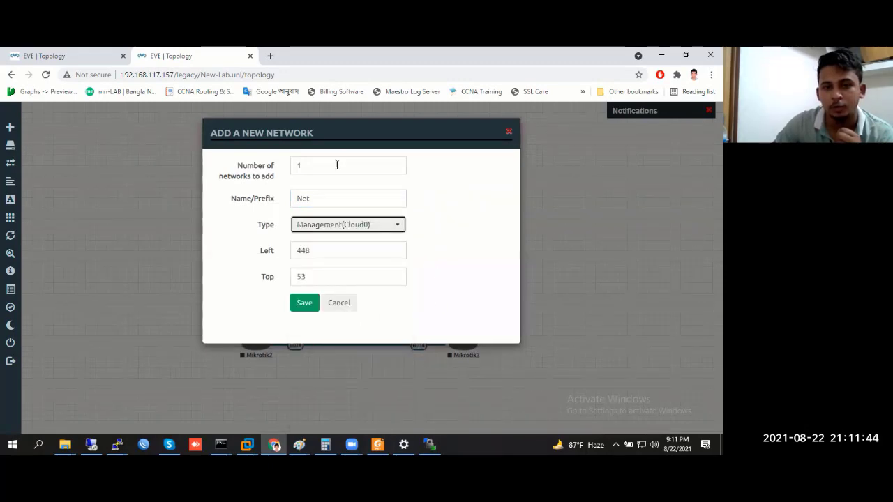
left_click(305, 305)
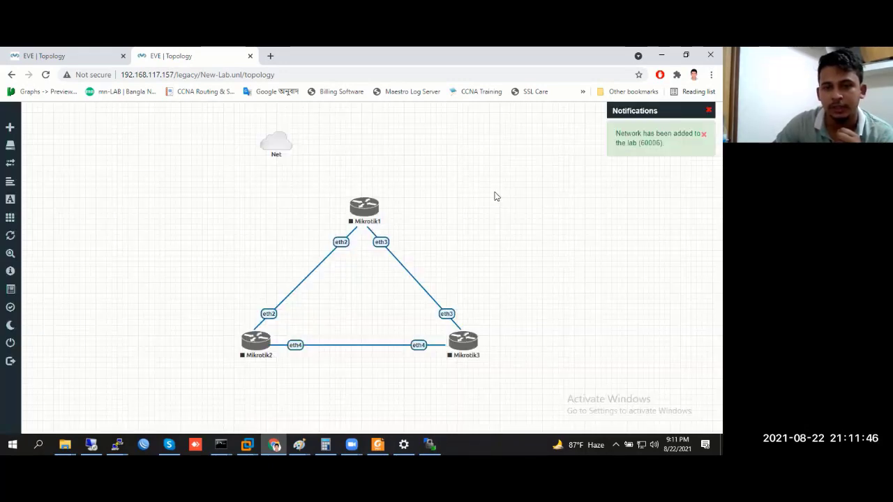
Place Net in the triangle's centre and connect it to eth1 on Mikrotik1, Mikrotik2 and Mikrotik3
left_click_drag(284, 141, 366, 219)
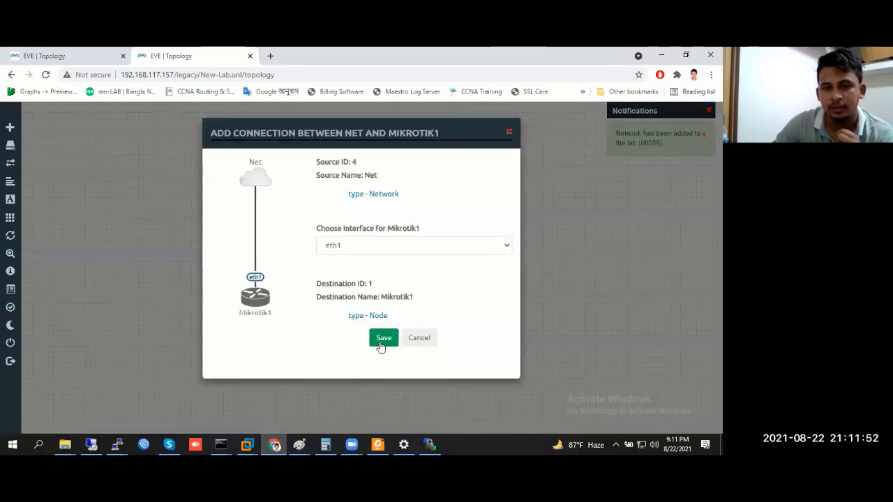
left_click(381, 338)
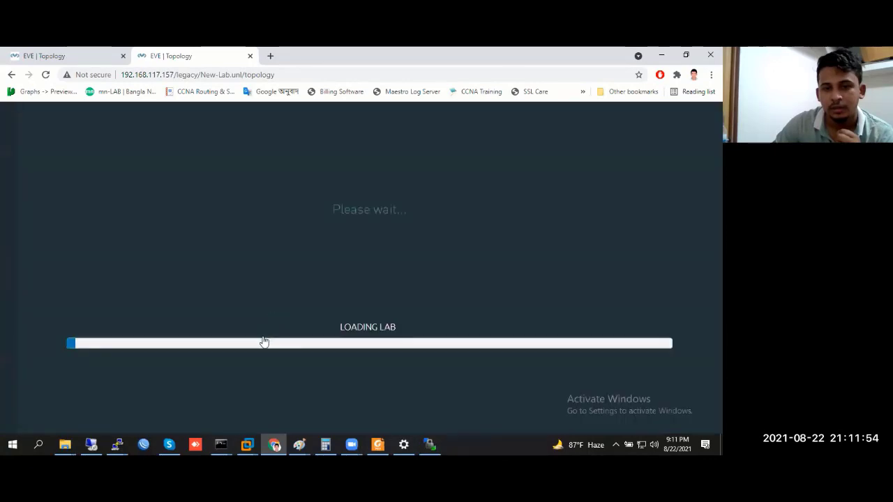
left_click_drag(371, 296, 288, 340)
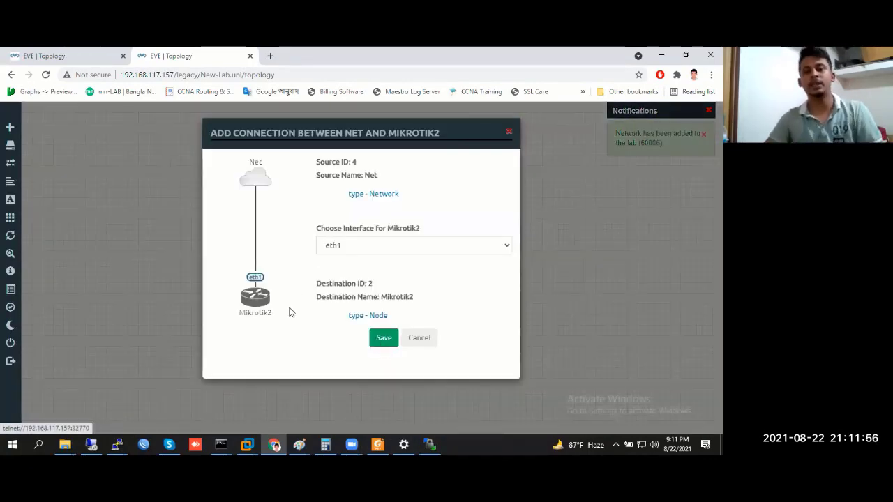
left_click(383, 338)
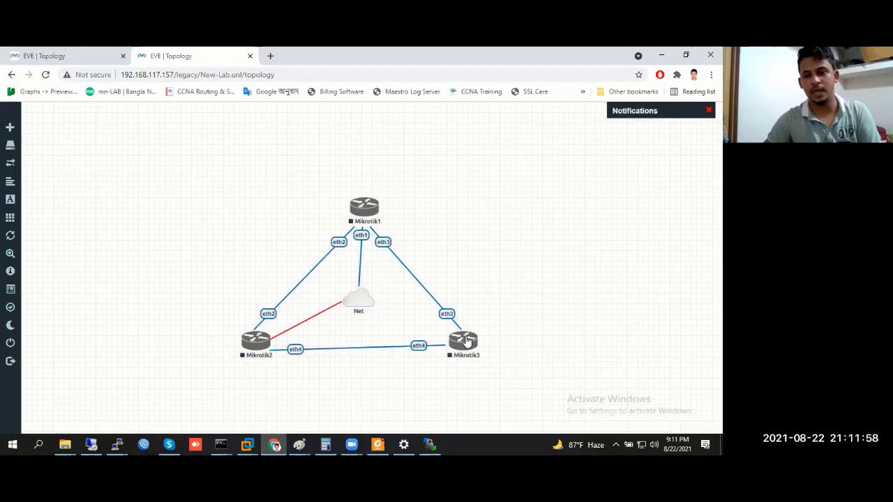
left_click_drag(468, 342, 464, 341)
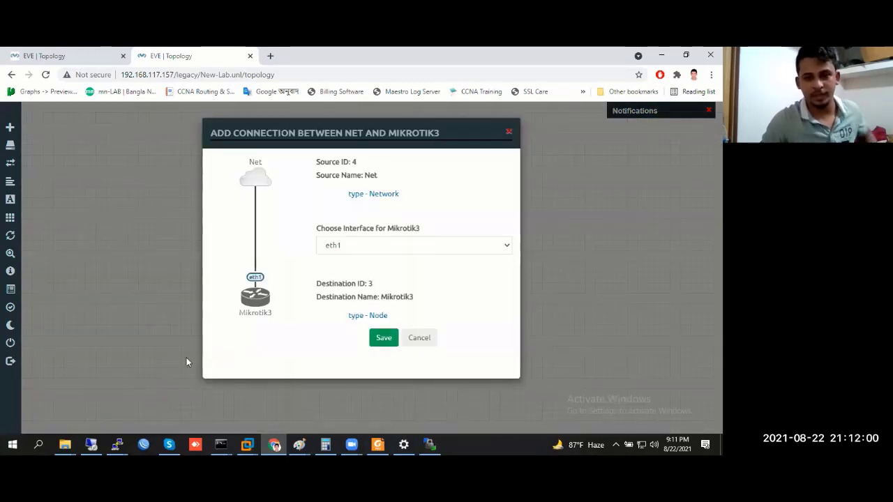
left_click(153, 372)
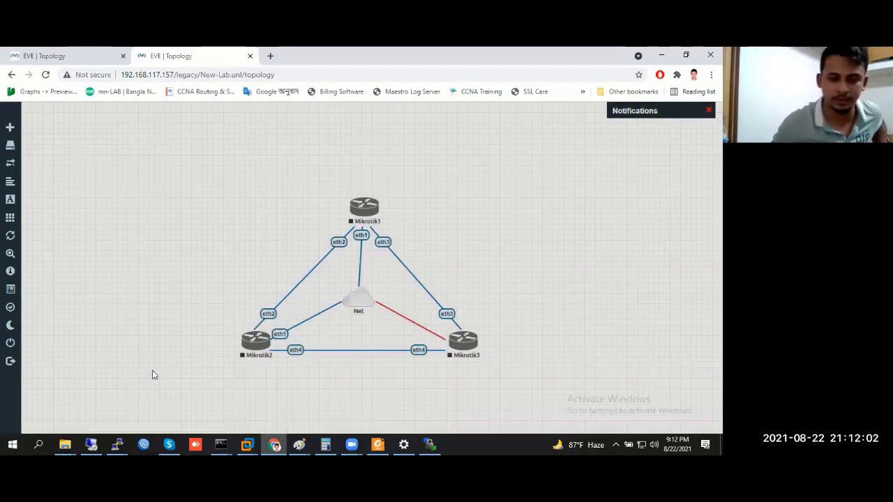
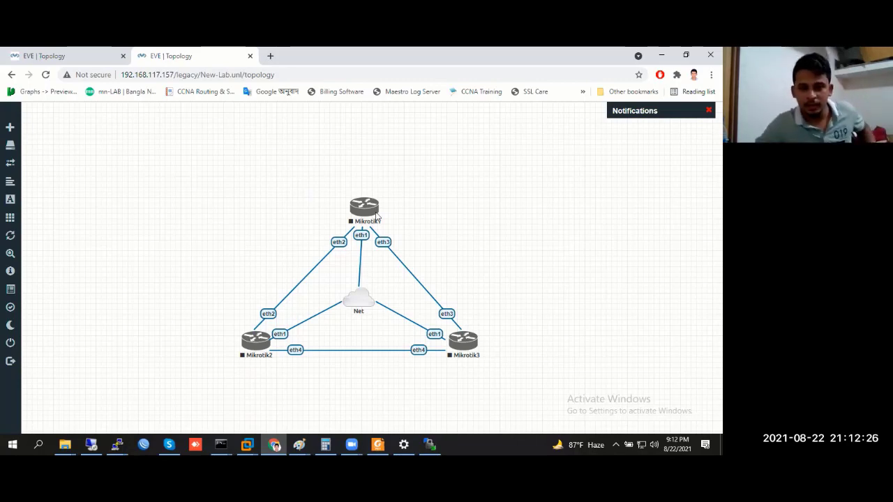
Nudge the Mikrotik1 node slightly and start it from its context menu
left_click_drag(362, 211, 359, 215)
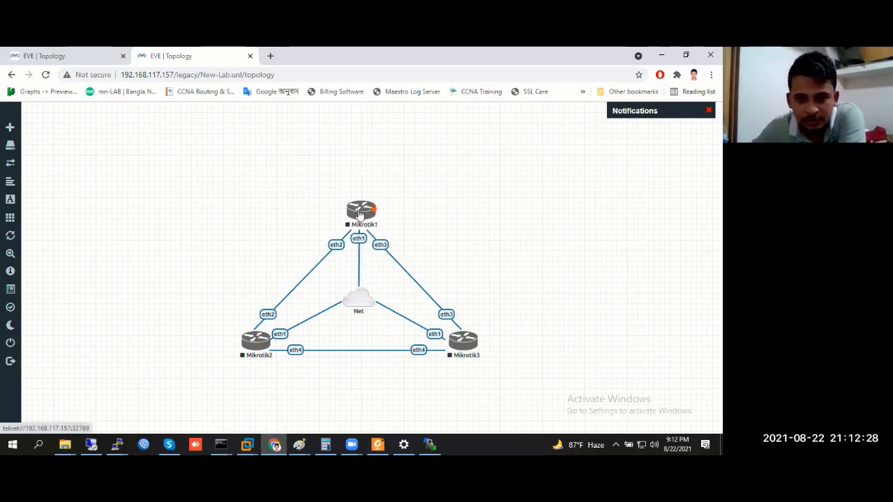
right_click(360, 215)
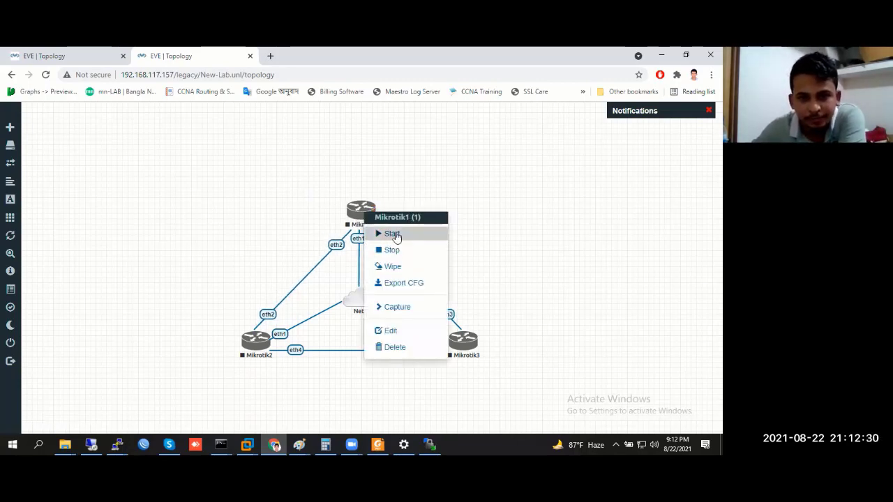
left_click(392, 234)
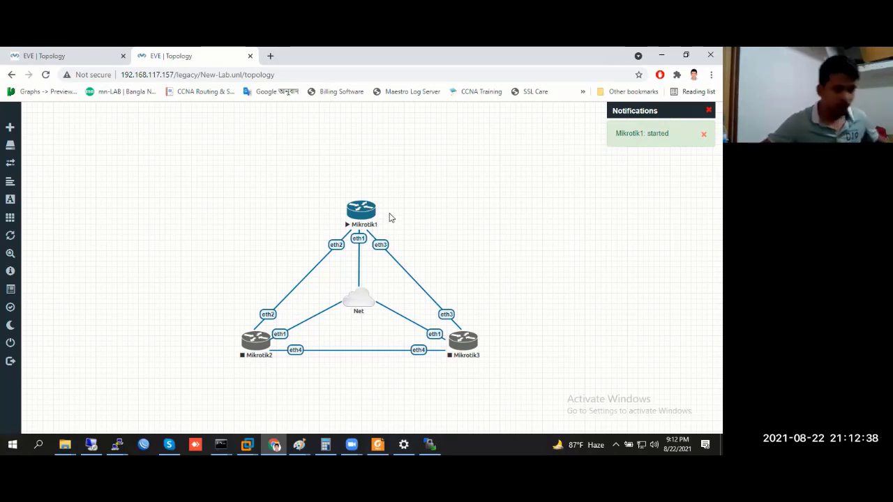
Check WinBox neighbours, then open the Mikrotik1 console and minimize it
left_click(116, 445)
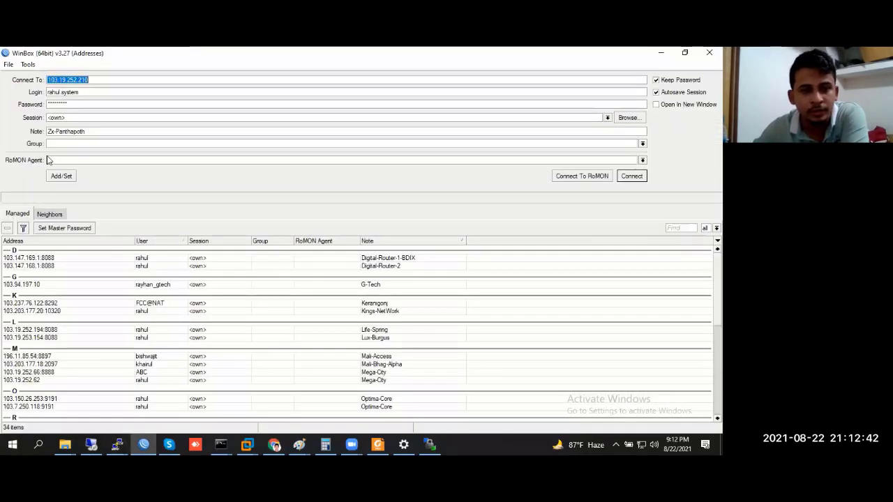
left_click(49, 214)
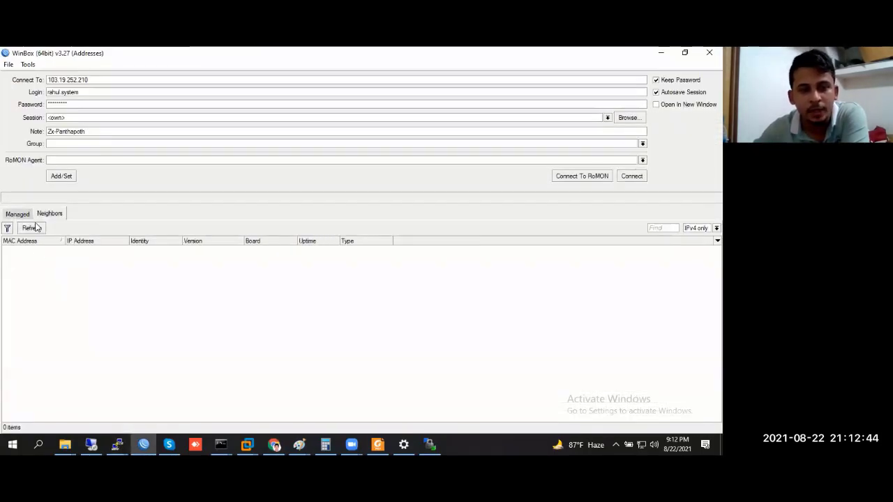
left_click(661, 53)
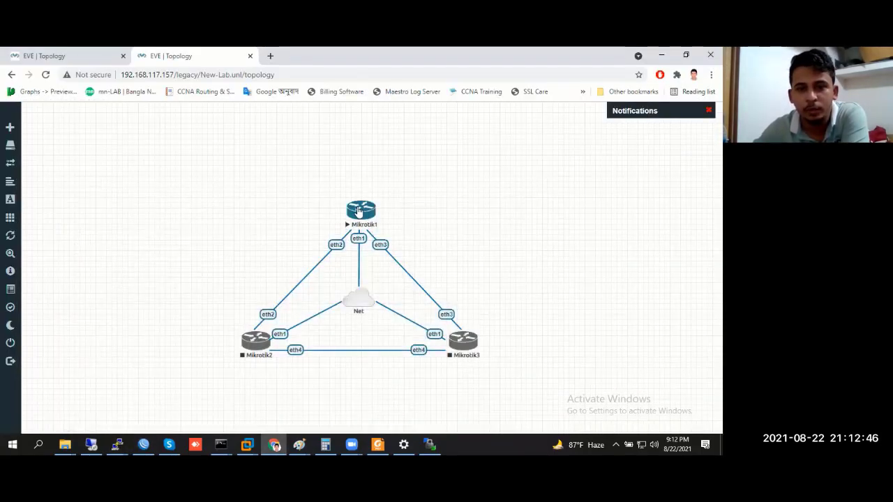
left_click(360, 211)
left_click(409, 146)
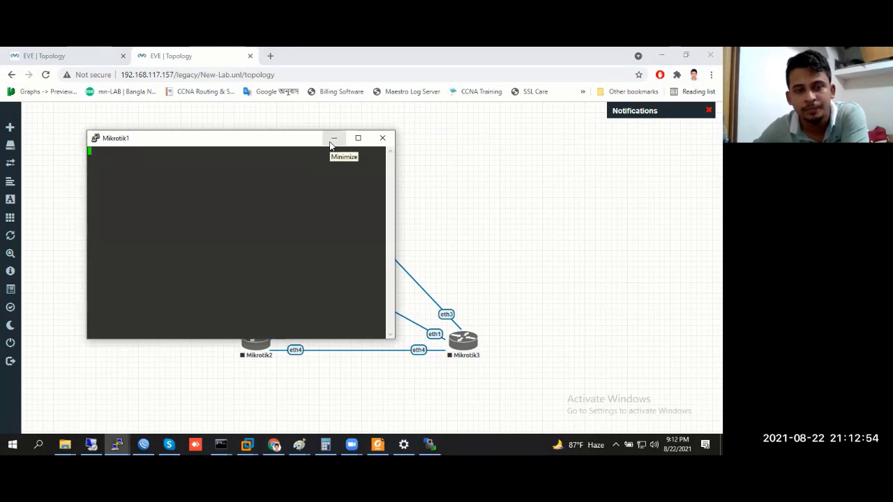
left_click(332, 141)
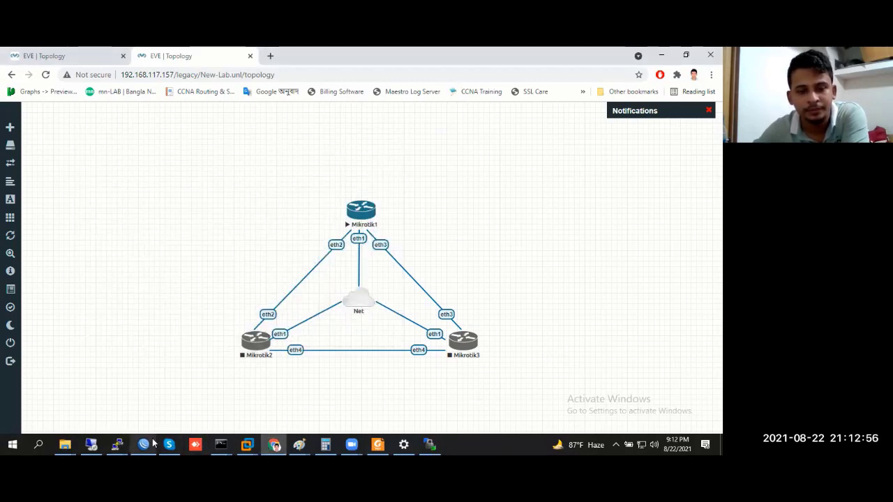
Close both VPC PuTTY console sessions and move all lab nodes higher on the canvas
mouse_move(117, 444)
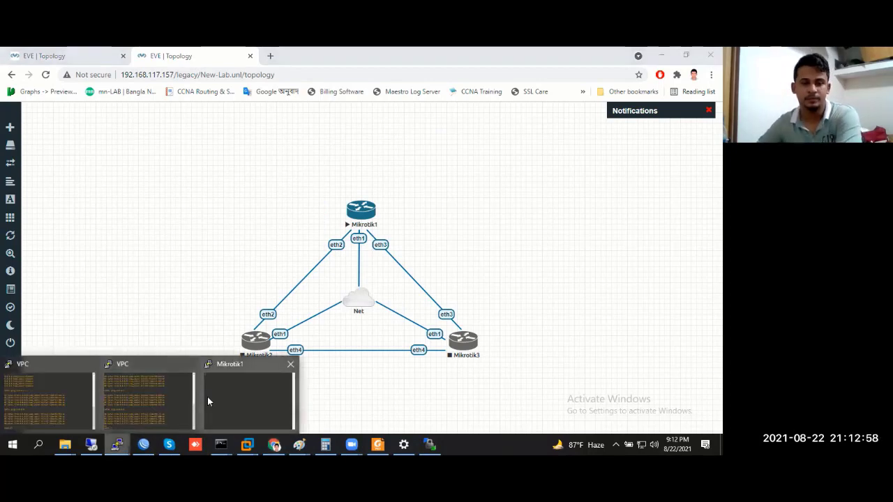
left_click(136, 393)
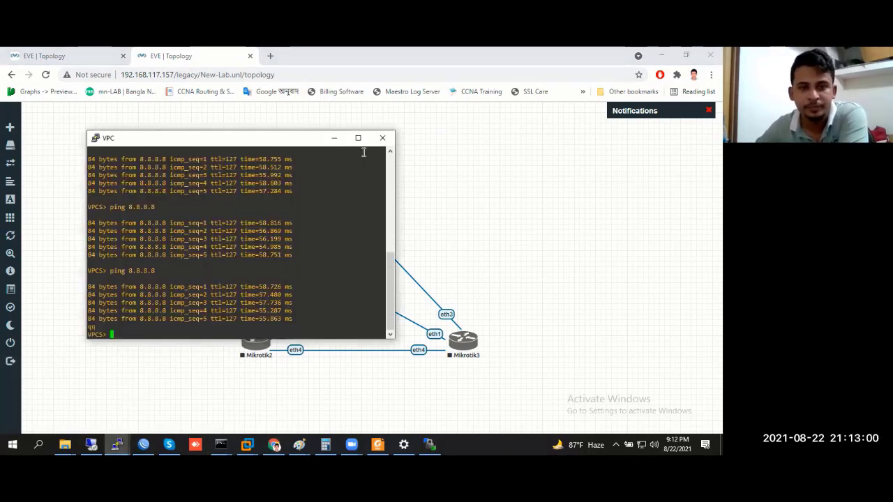
left_click(381, 143)
left_click(368, 284)
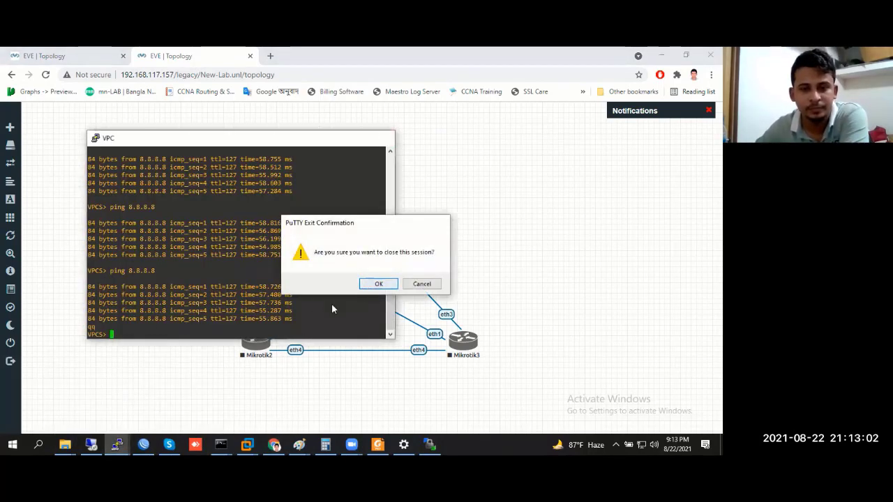
mouse_move(117, 444)
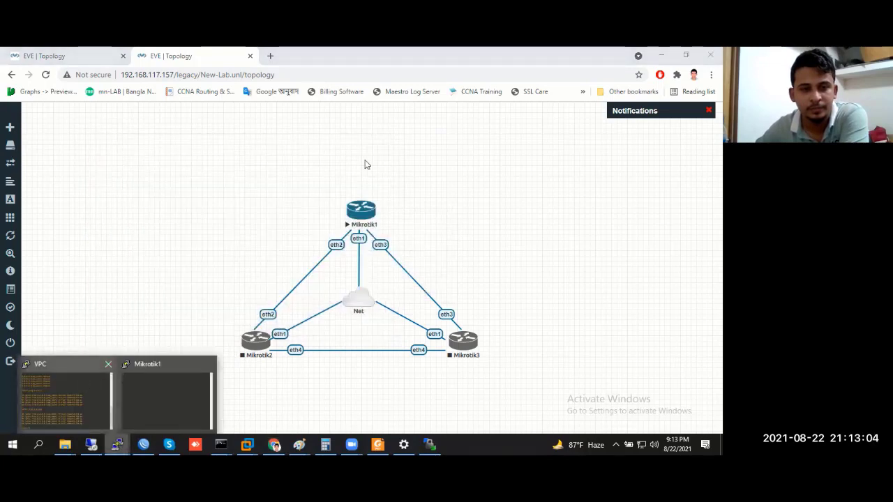
left_click(710, 95)
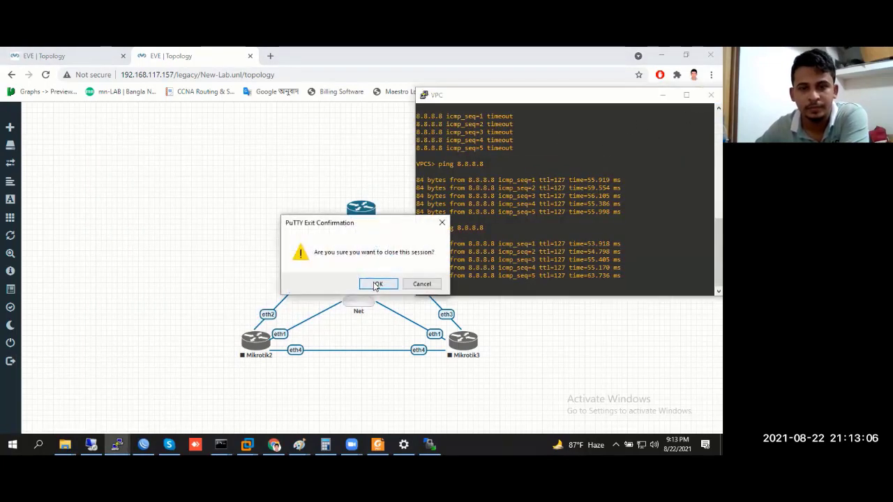
key("Return")
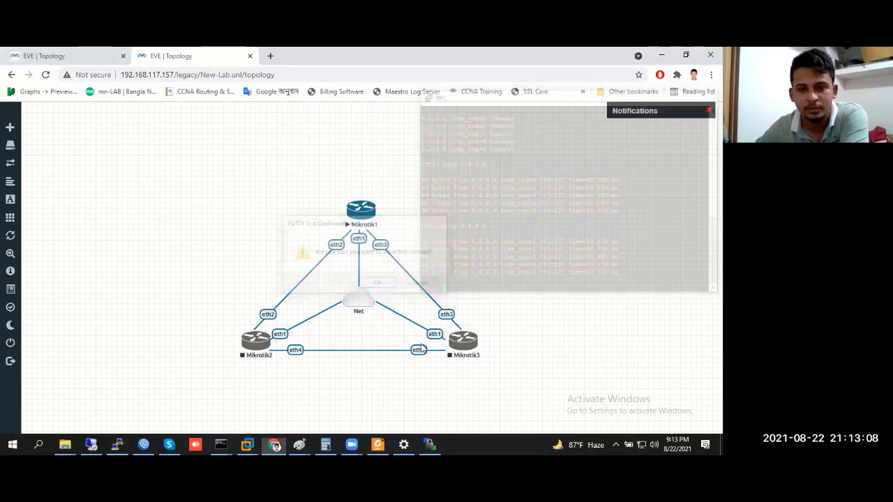
left_click_drag(252, 193, 480, 360)
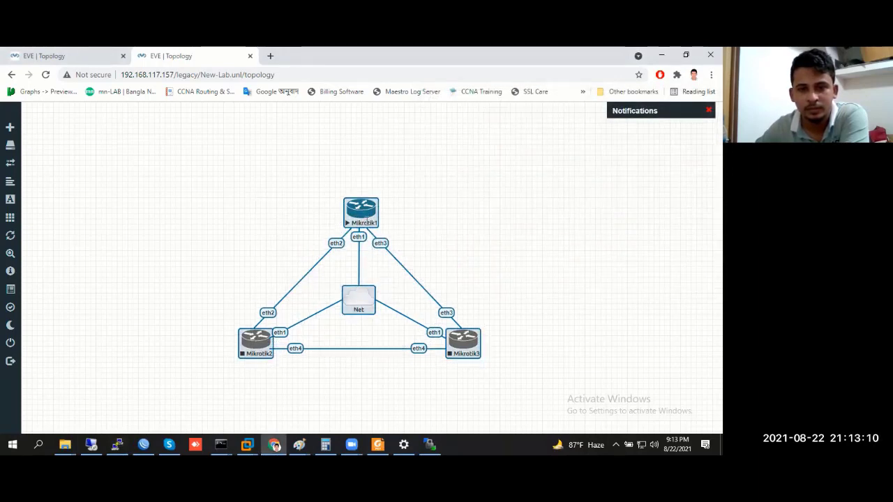
left_click_drag(364, 205, 366, 135)
Log in to the Mikrotik1 console as admin with an empty password and decline the license
left_click(489, 173)
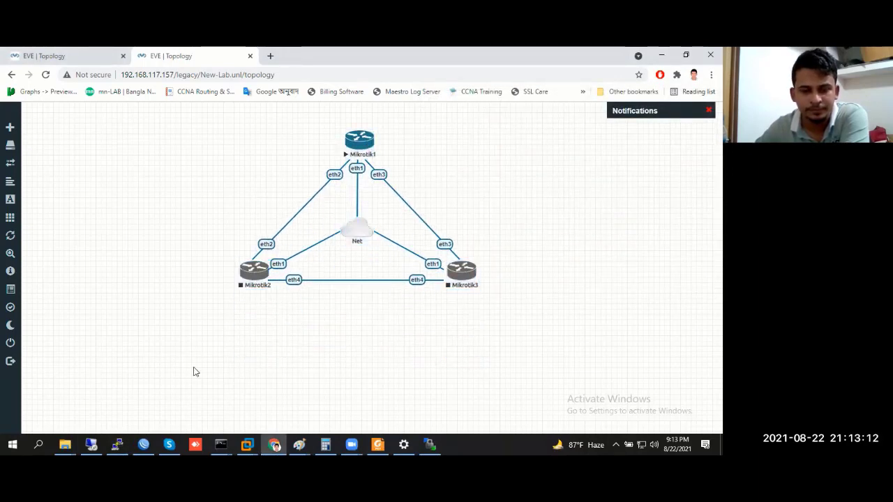
left_click(117, 444)
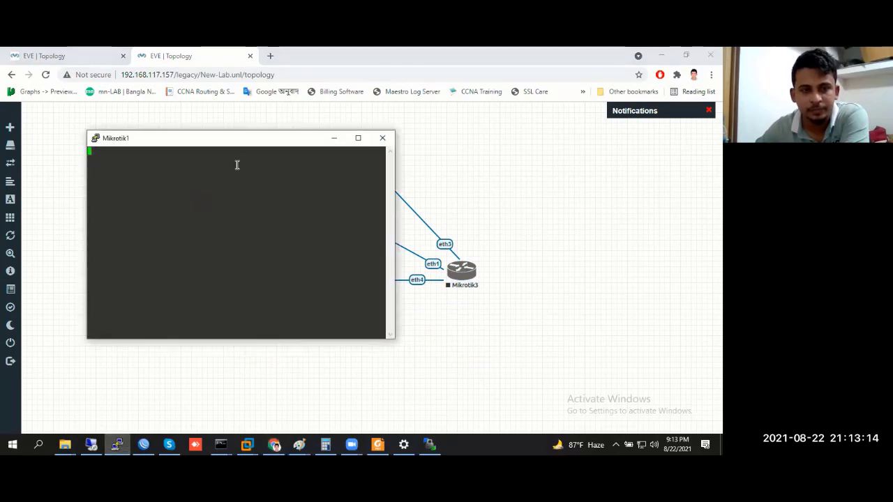
key("Return")
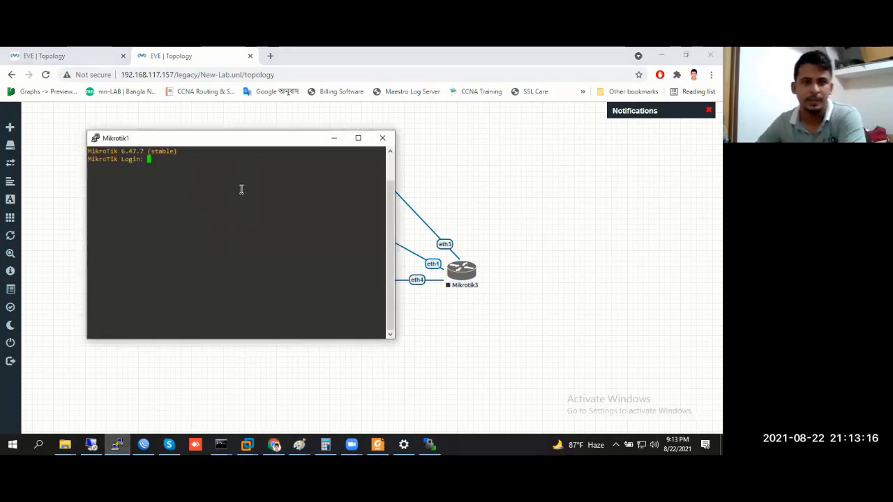
type("admin")
key("Return")
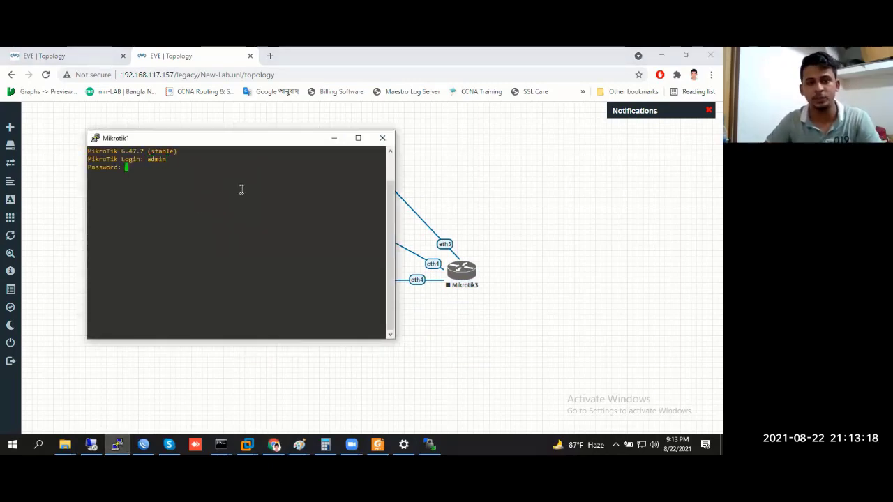
key("Return")
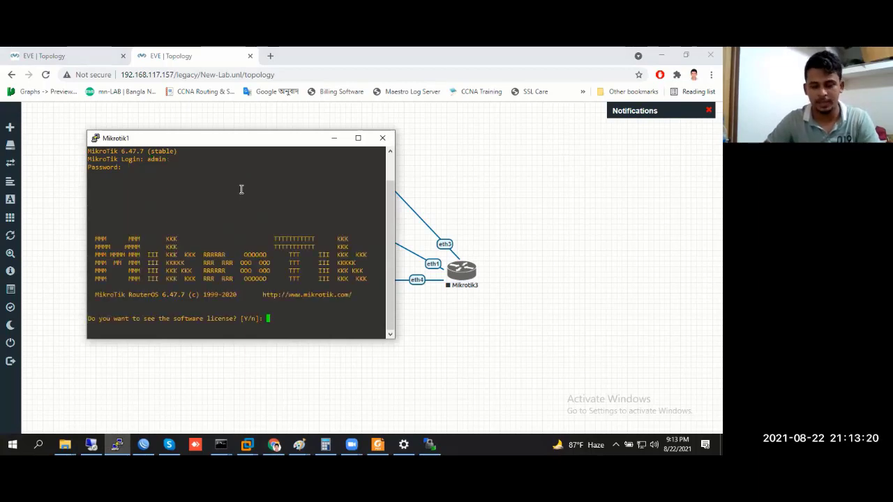
type("n")
key("Return")
key("Return")
key("Return")
key("Return")
key("Return")
key("Return")
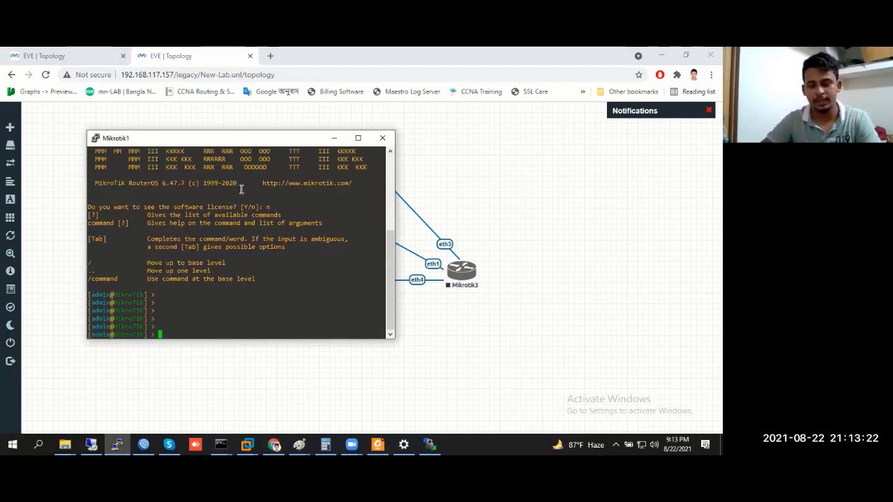
Try system identity commands and help to work out how to rename the router Router-1
type("sy")
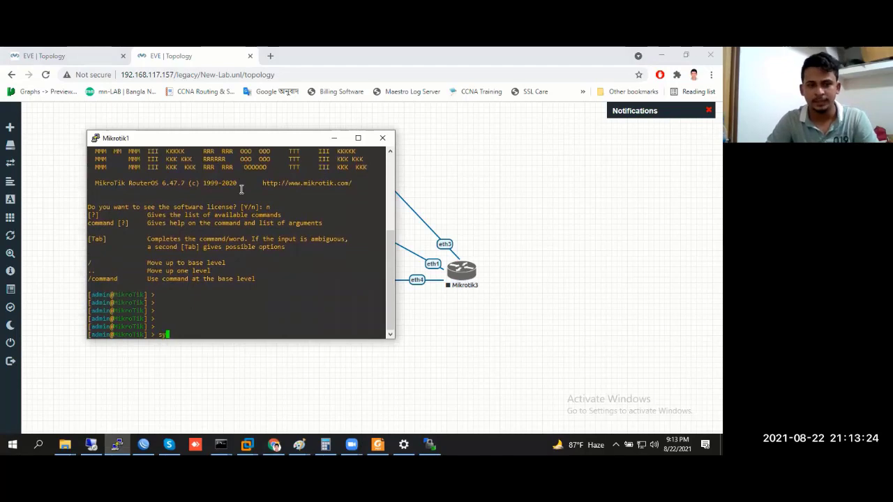
type("stem ")
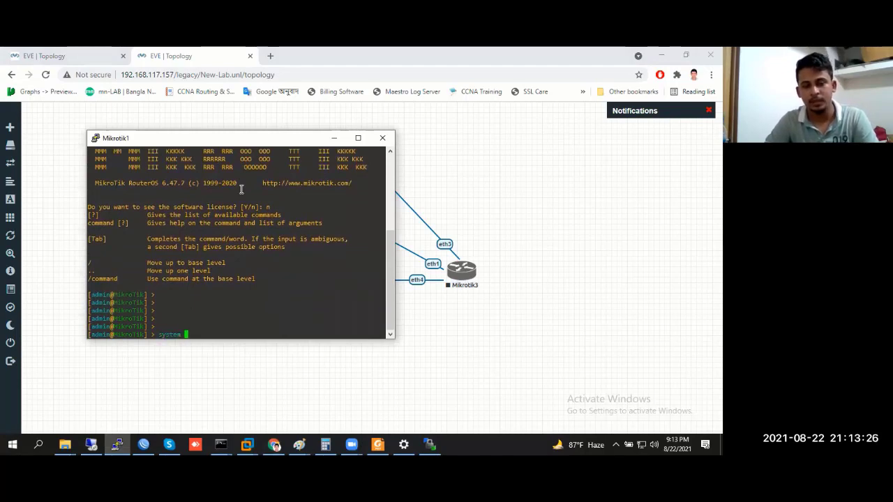
type("id")
key("Tab")
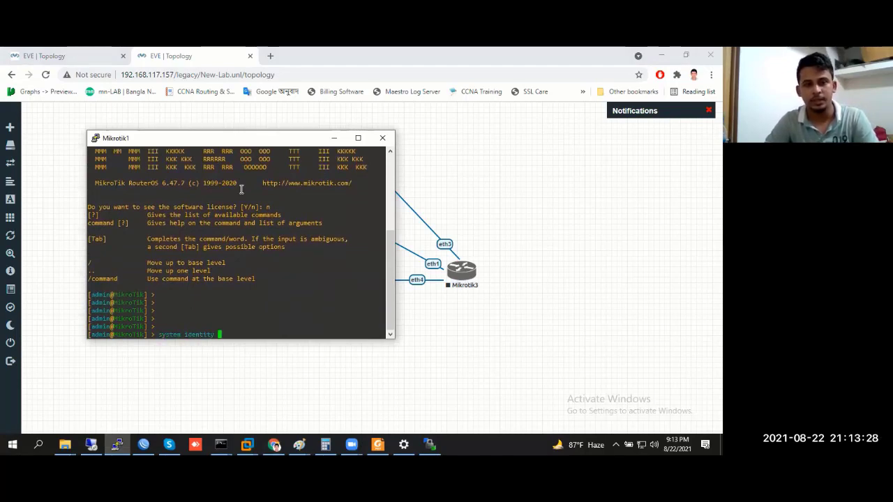
type("Router")
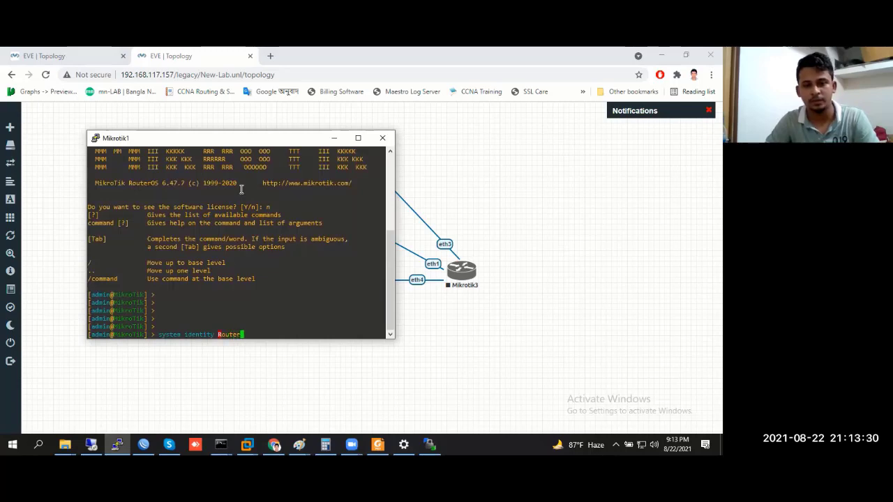
type("-1")
key("Return")
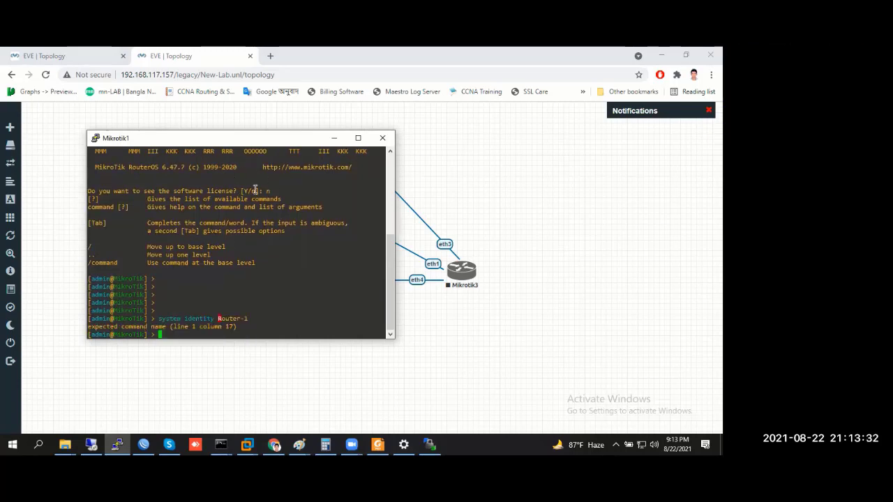
key("Up")
key("Left")
key("BackSpace")
key("BackSpace")
key("BackSpace")
key("BackSpace")
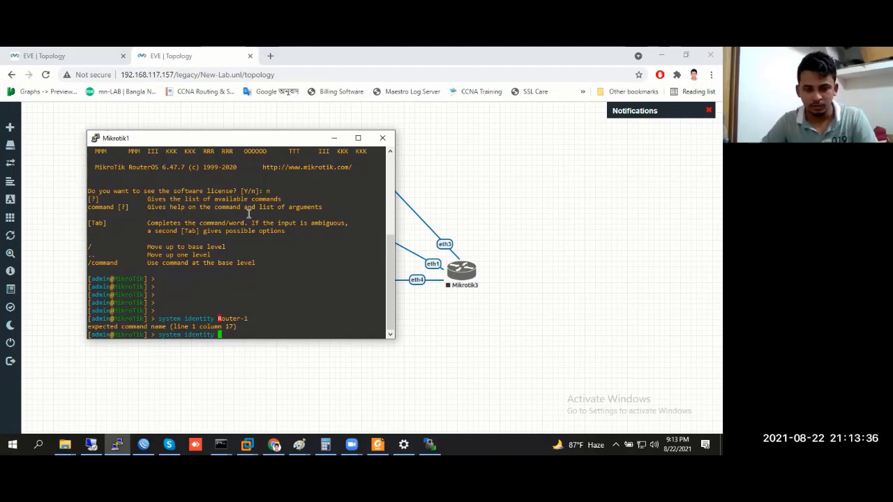
key("question")
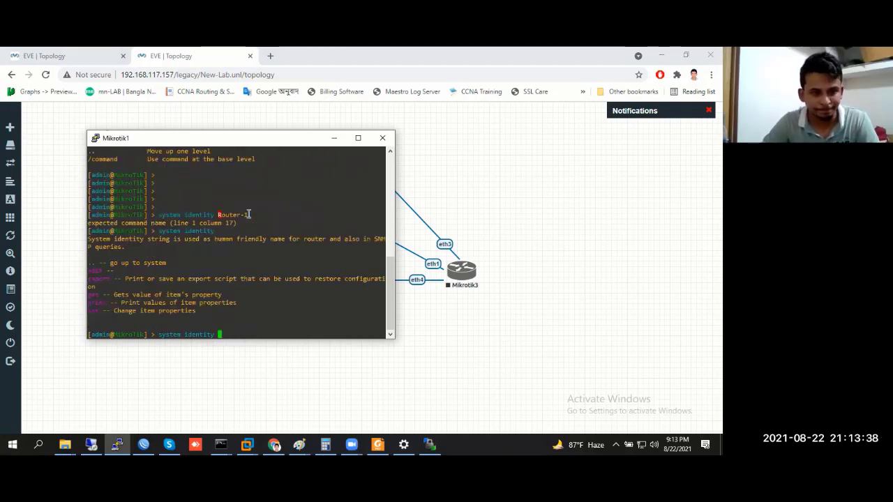
type("set ")
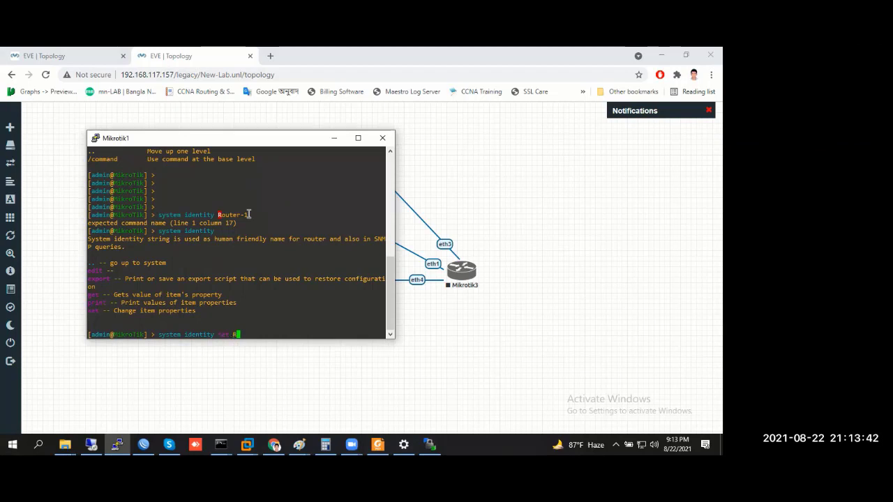
type("Router-1")
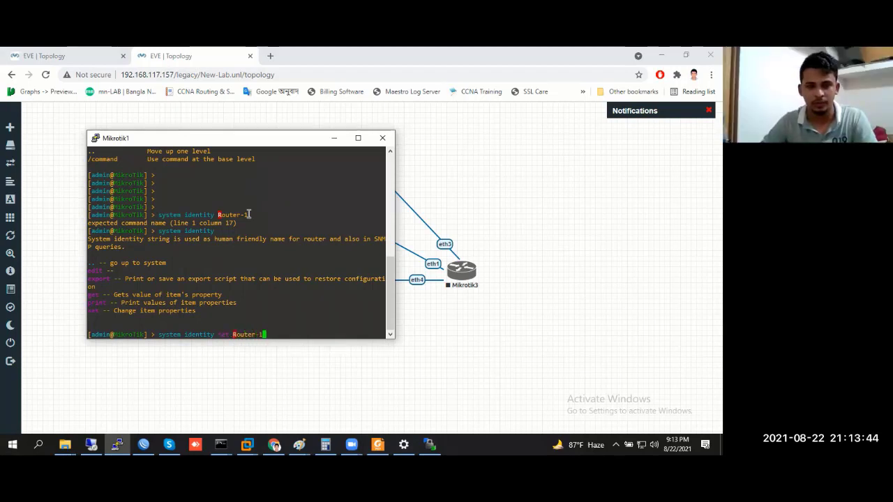
key("Return")
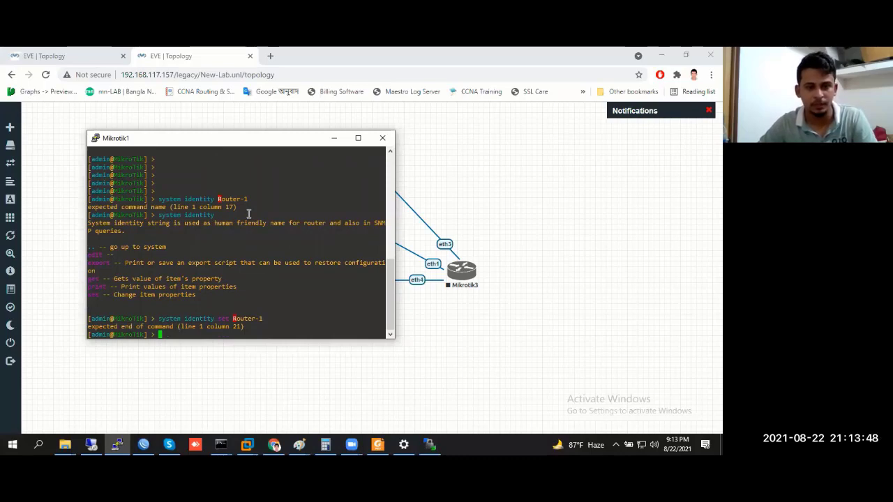
Rename the router with 'system identity set name=Router-1' and minimize the console
key("Up")
key("BackSpace")
key("BackSpace")
key("BackSpace")
key("BackSpace")
key("BackSpace")
key("BackSpace")
key("BackSpace")
key("BackSpace")
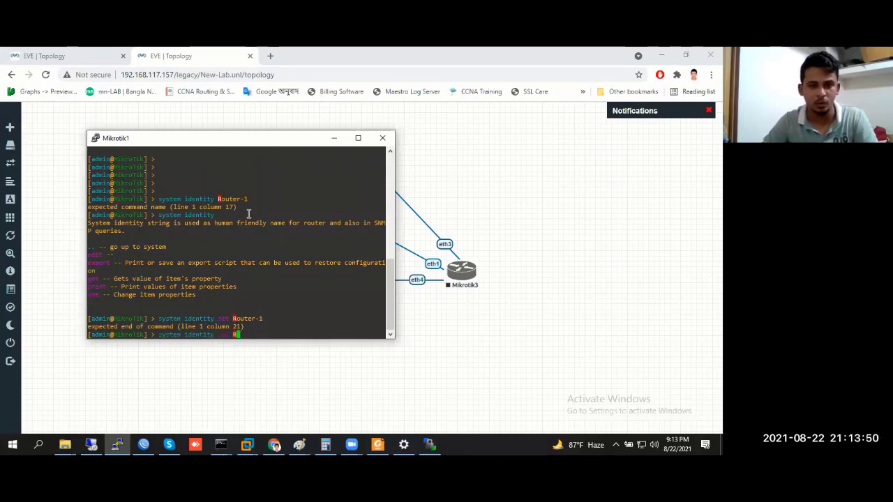
key("question")
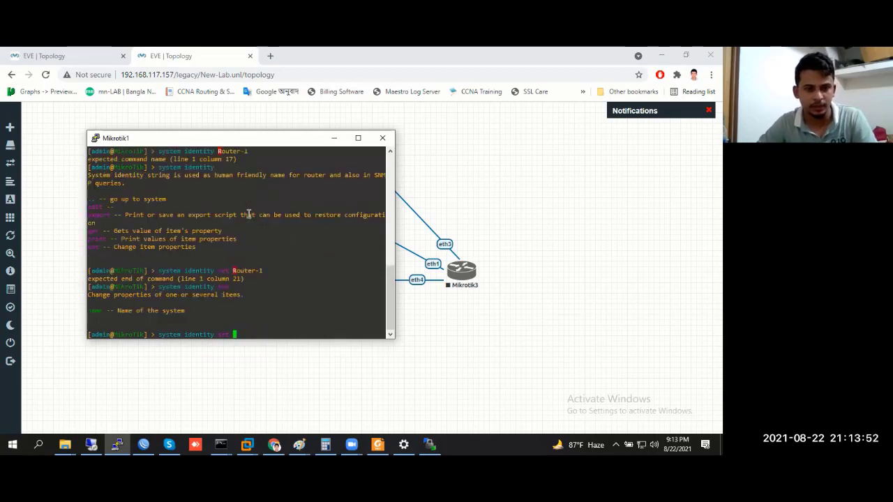
type("name=")
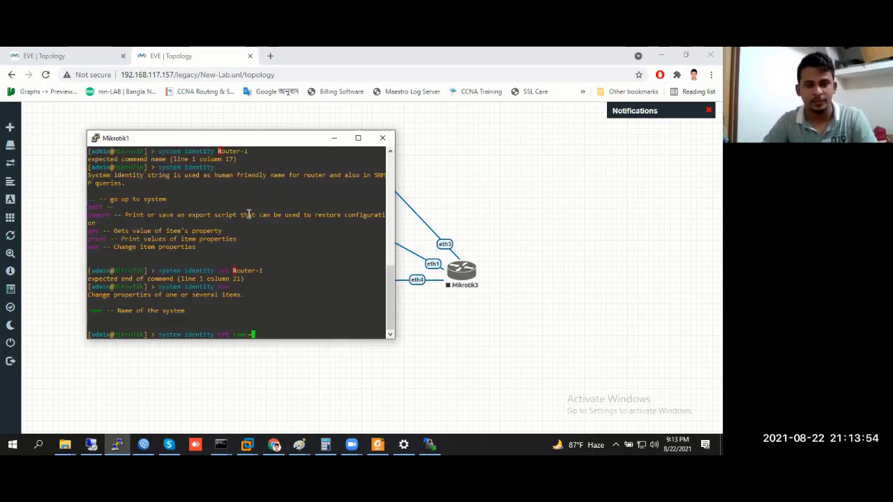
type("Router-1")
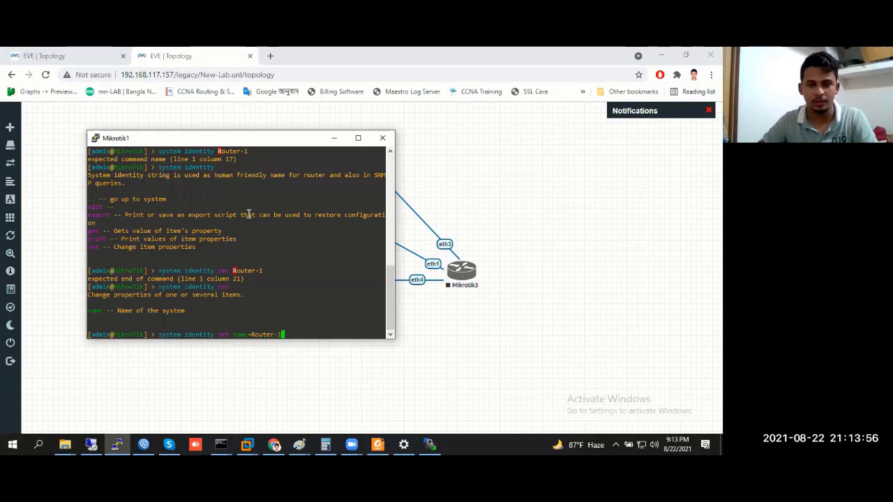
key("Return")
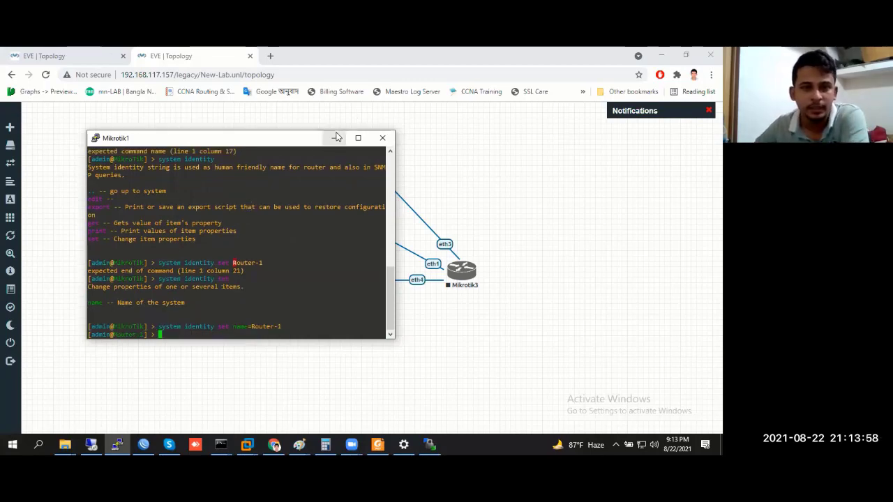
left_click(334, 138)
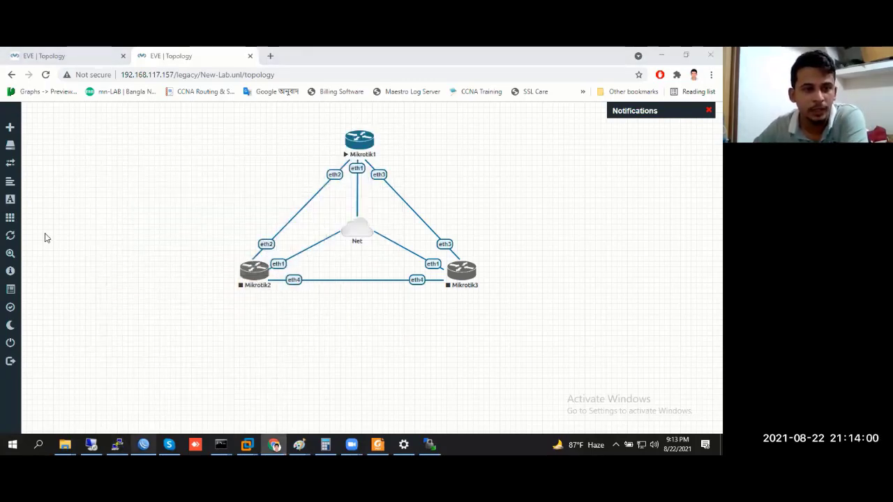
Check Router-1 in WinBox, then start Mikrotik2 and Mikrotik3 and open Mikrotik2's console
key("alt+Tab")
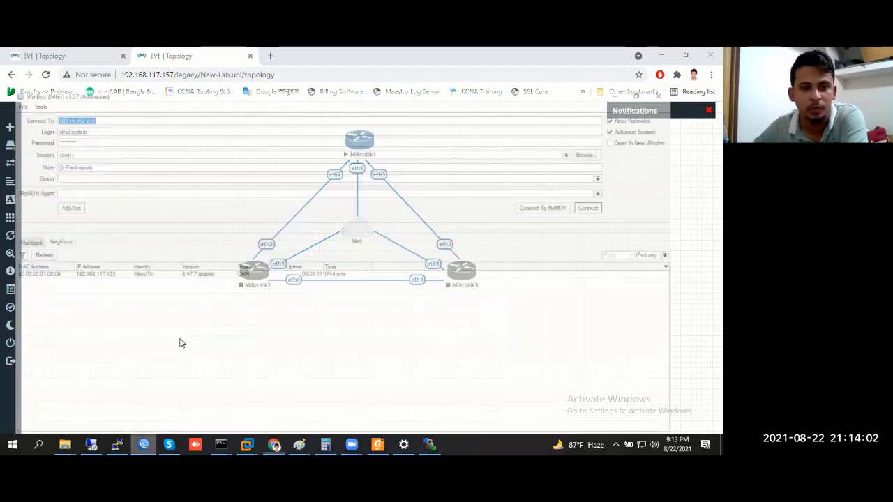
double_click(265, 276)
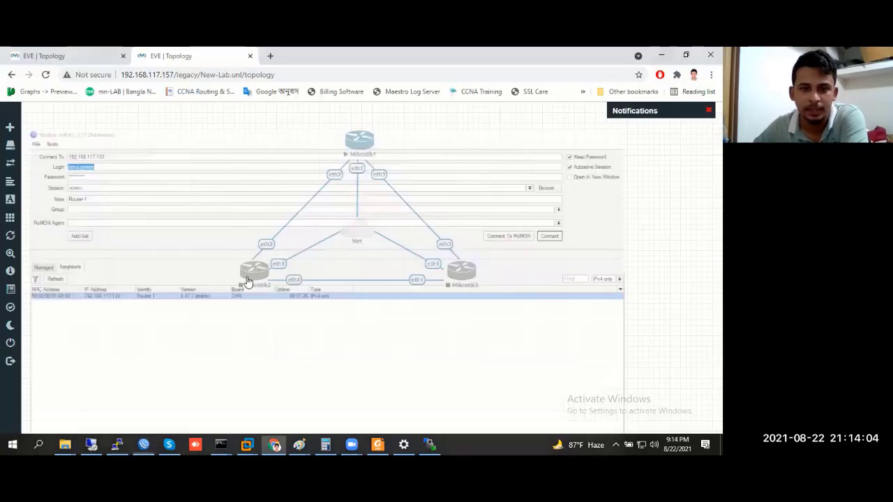
right_click(254, 274)
left_click(276, 299)
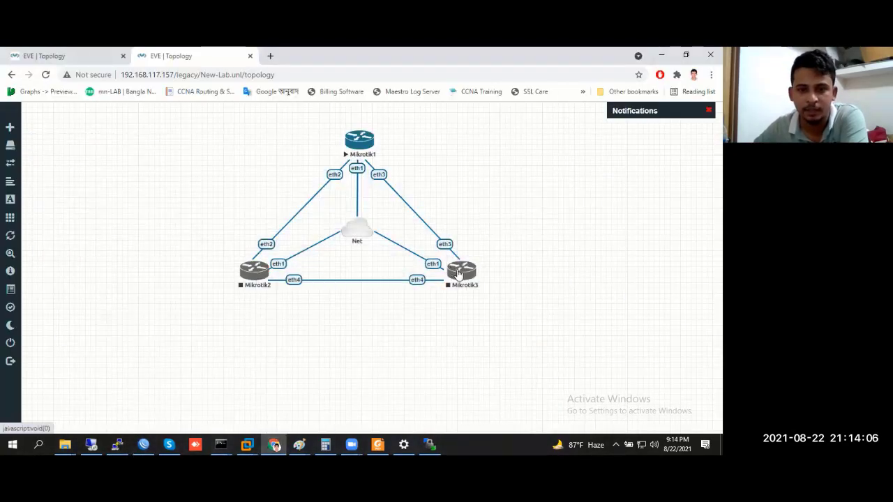
right_click(462, 270)
left_click(496, 293)
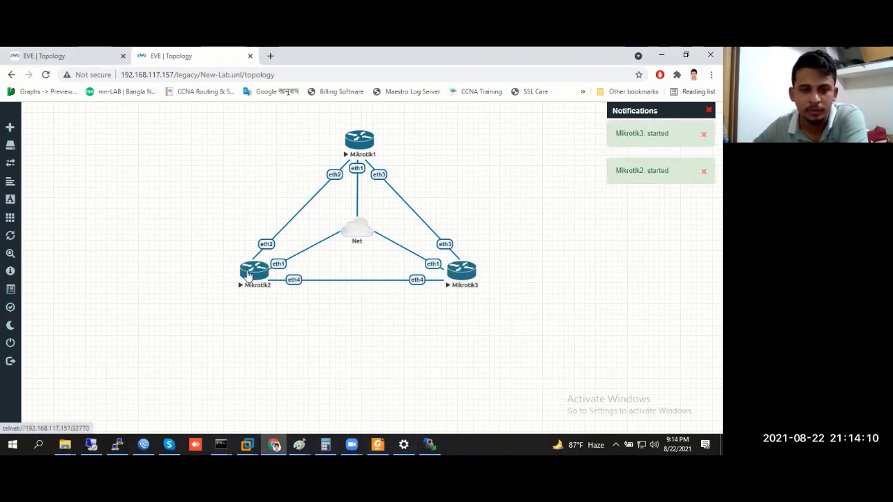
left_click(249, 276)
Launch PuTTY consoles for Mikrotik2 and Mikrotik3 from the browser prompt
left_click(377, 141)
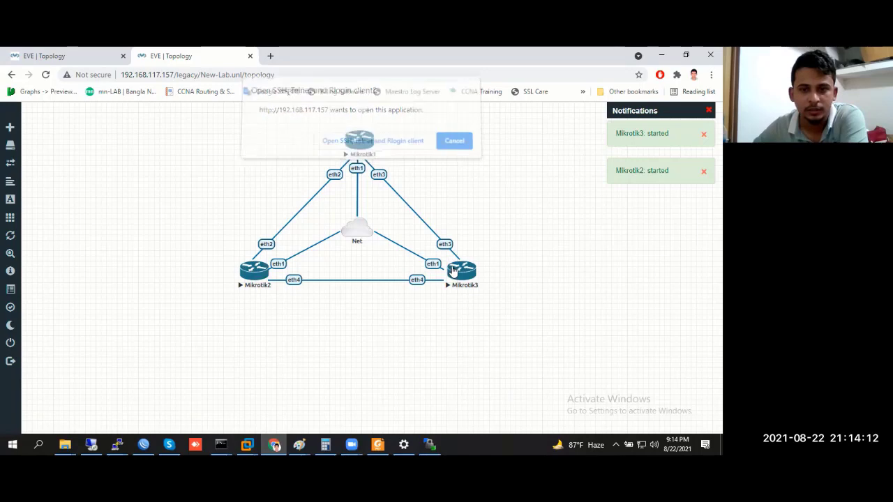
left_click(453, 270)
left_click(377, 141)
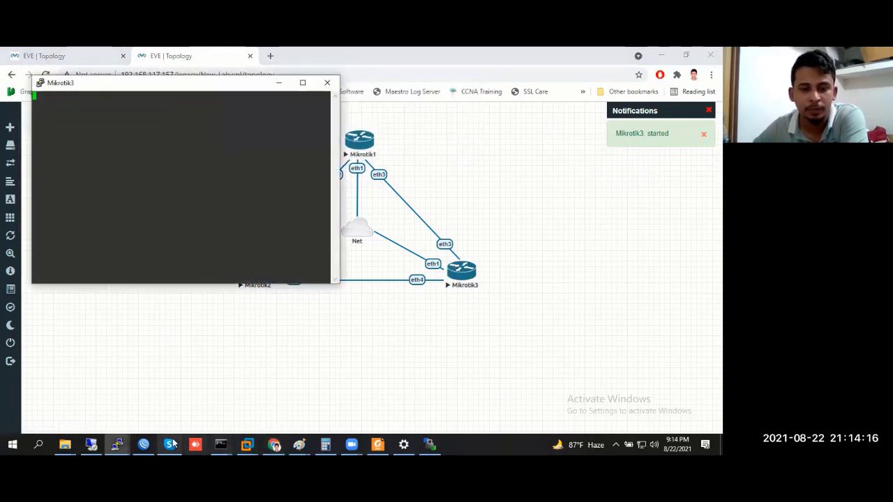
Log in to Mikrotik2 as admin and move its console window toward the centre
left_click(252, 445)
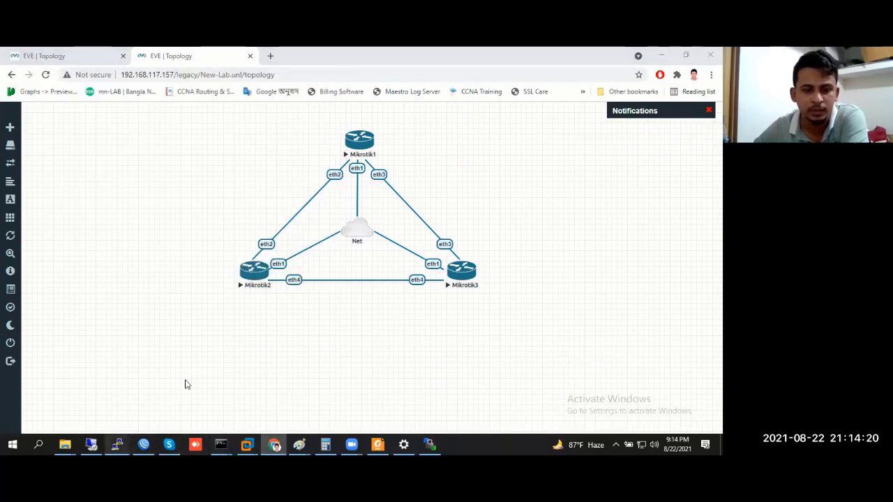
left_click(144, 409)
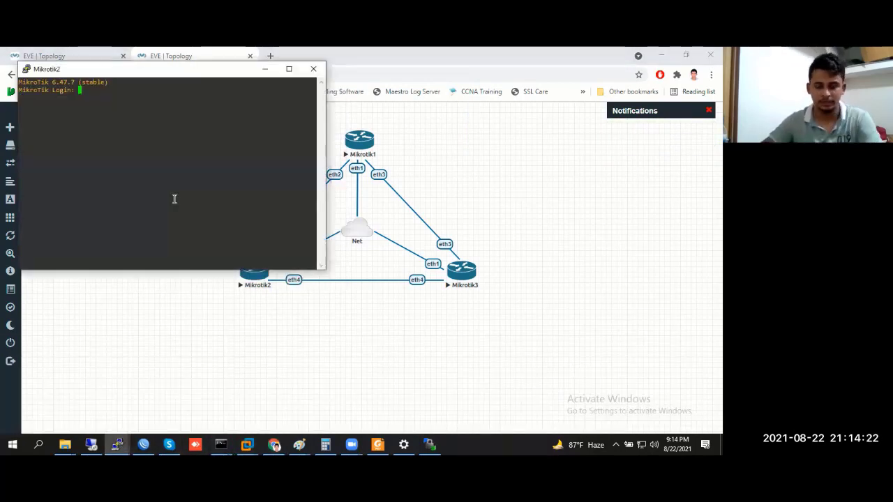
type("admin")
key("Return")
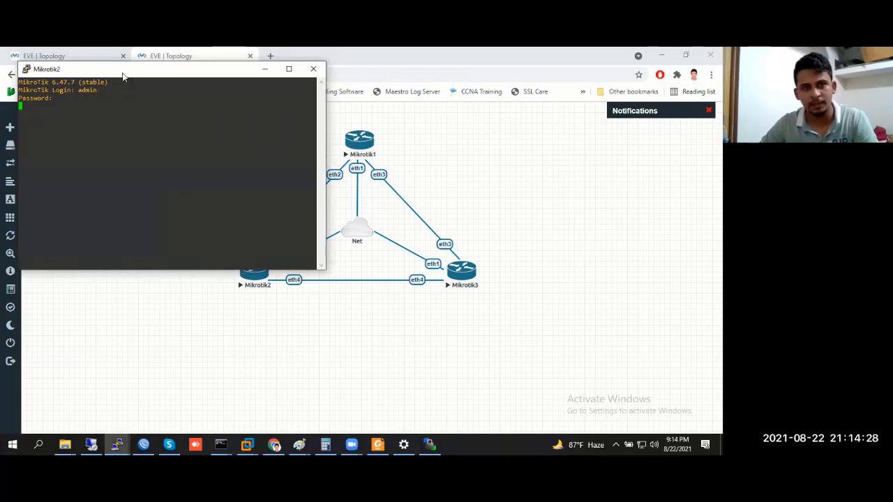
left_click_drag(128, 77, 345, 111)
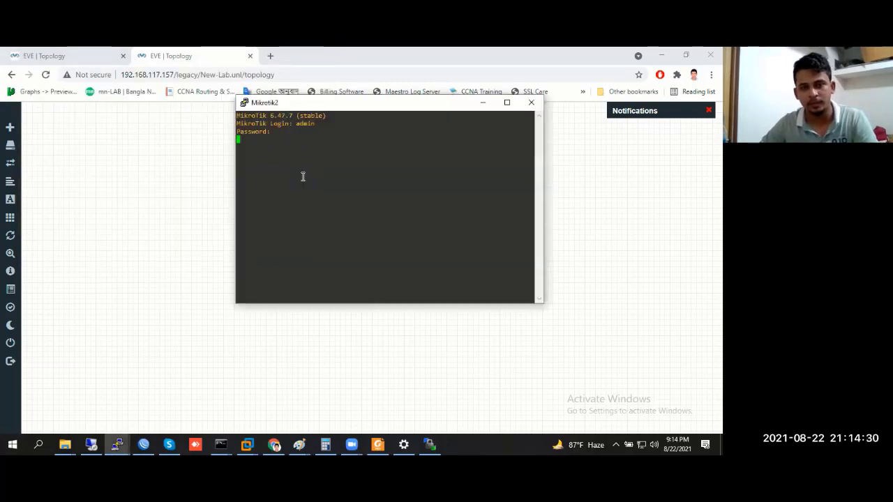
left_click_drag(278, 100, 213, 97)
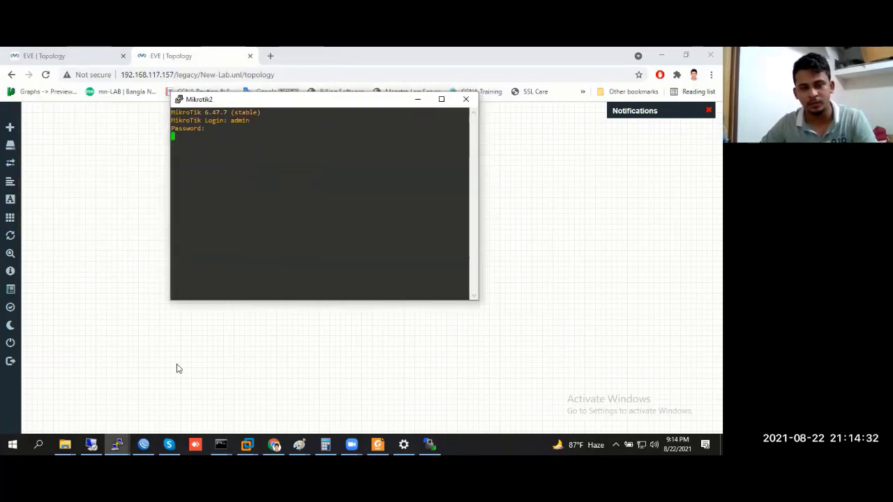
Log in to Mikrotik3 as admin, then return to the Mikrotik2 console
left_click(118, 443)
left_click(215, 412)
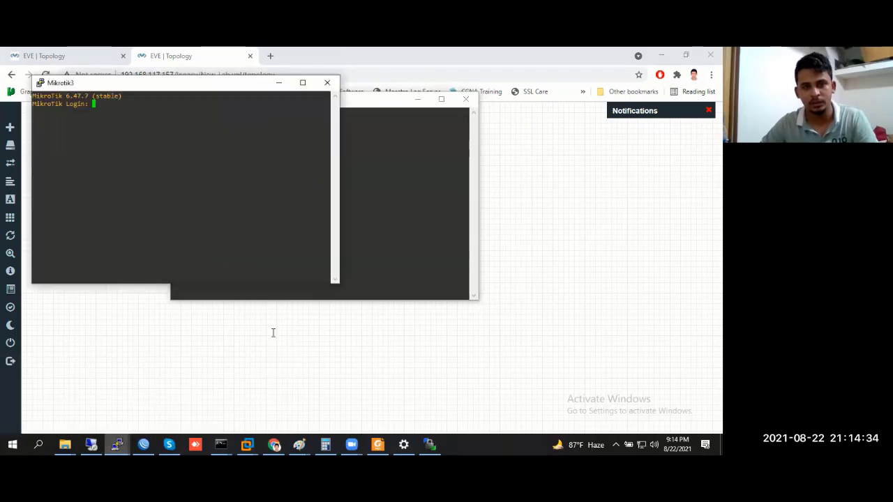
type("admin")
key("Return")
key("Return")
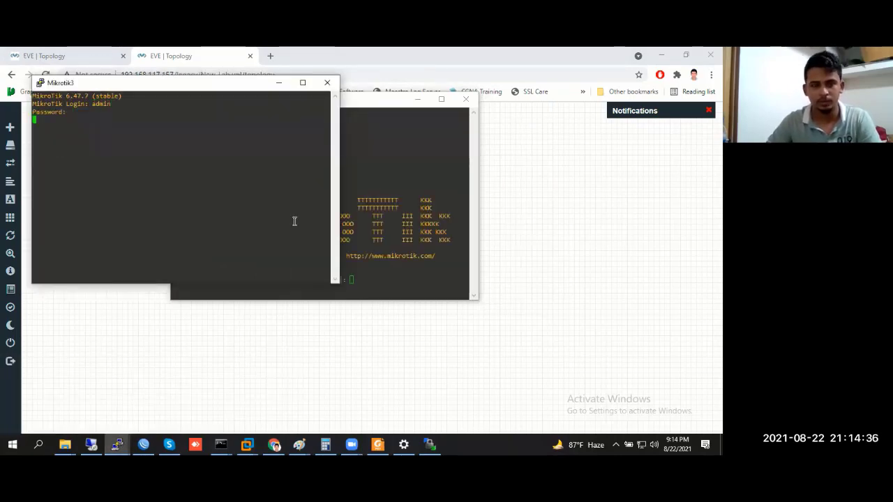
left_click(438, 237)
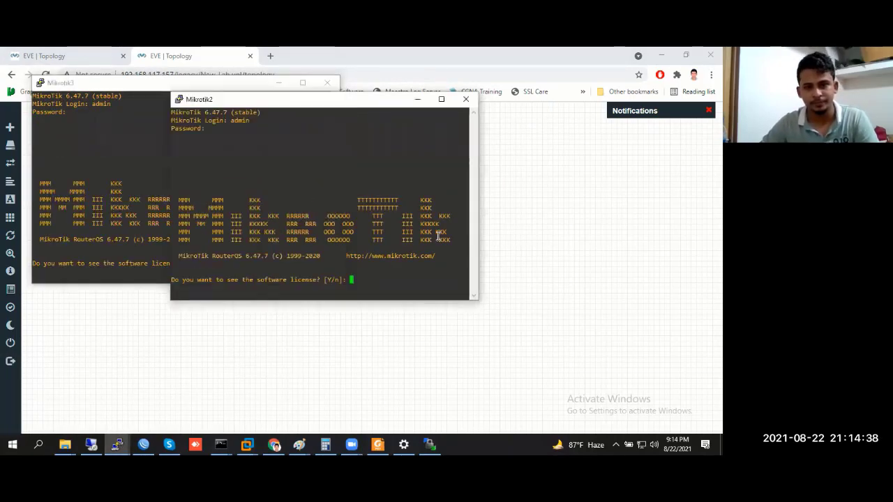
Decline the license on Mikrotik2 and run 'system identity set name=Router-2'
type("n")
key("Return")
key("Return")
key("Return")
key("Return")
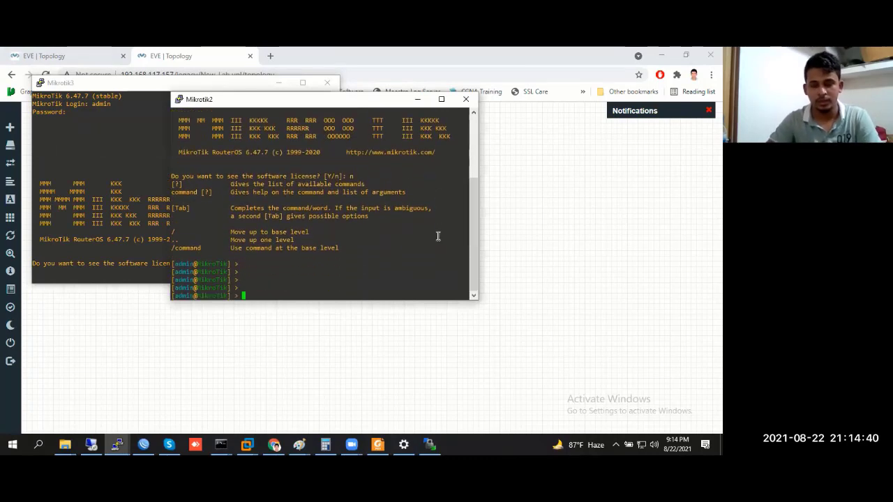
type("system")
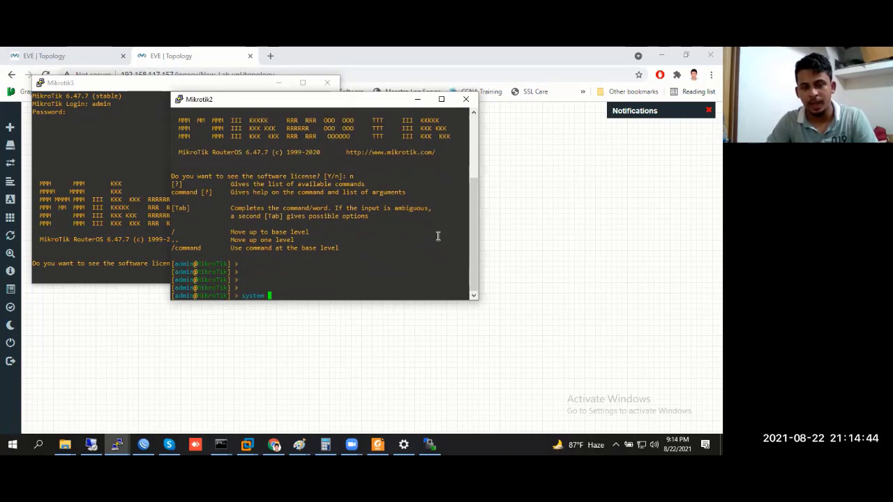
type(" ide")
key("Tab")
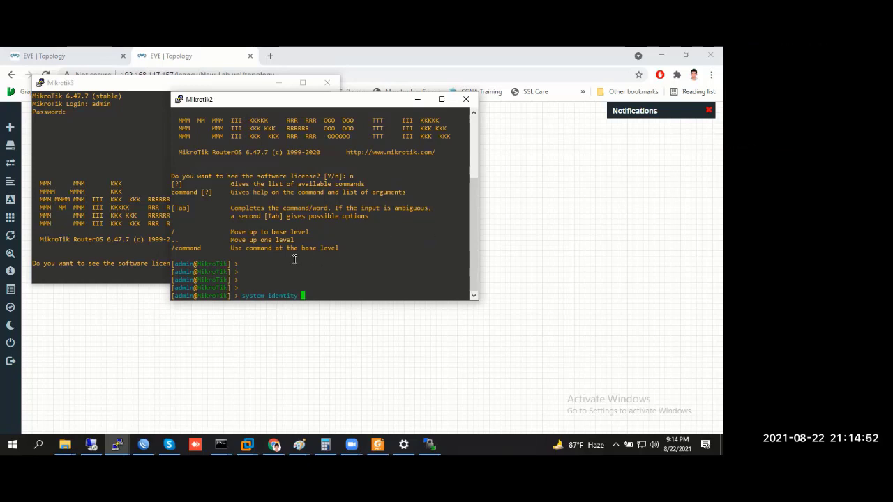
type("set")
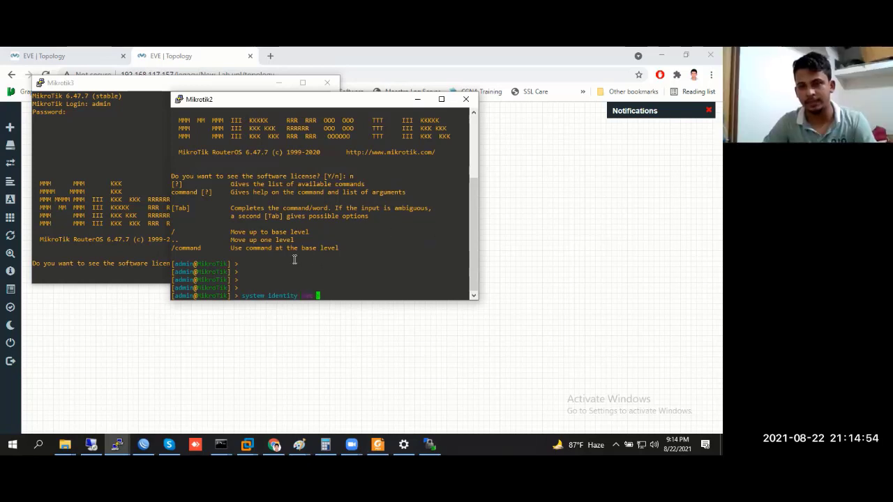
type(" name=")
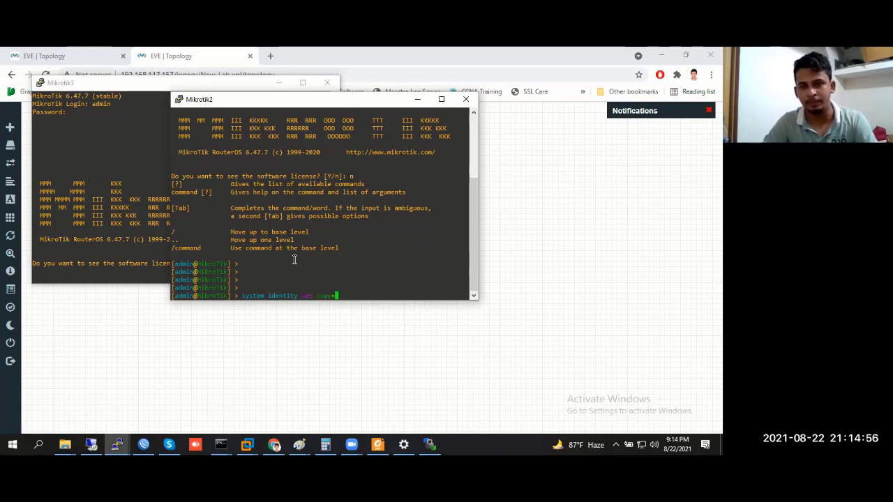
type("Rout")
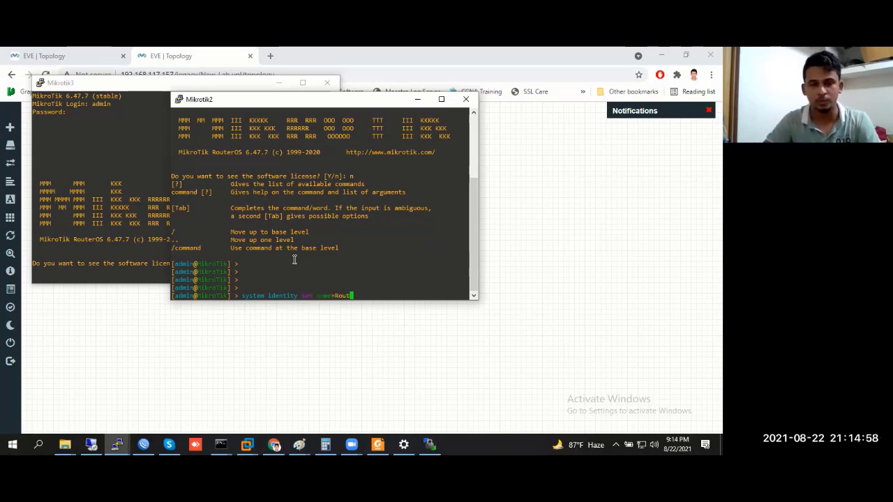
type("er-2")
key("Return")
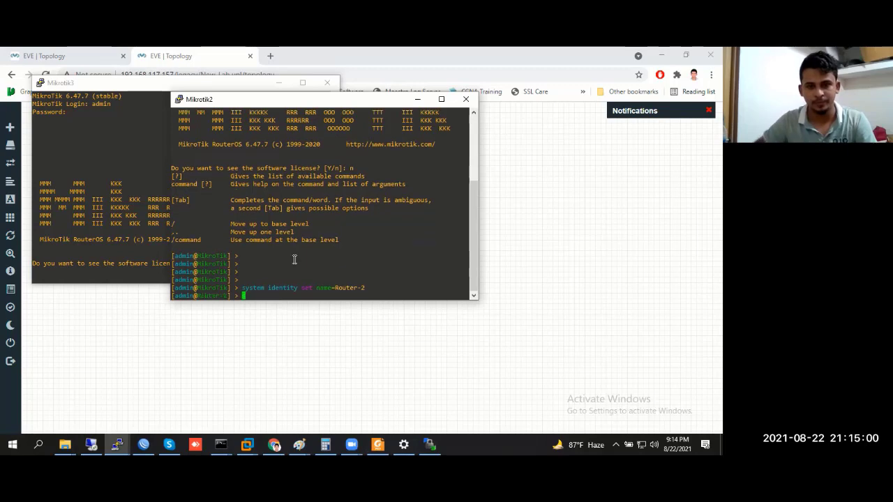
On Mikrotik3, decline the license and run 'system identity set name=Router-3'
left_click(96, 260)
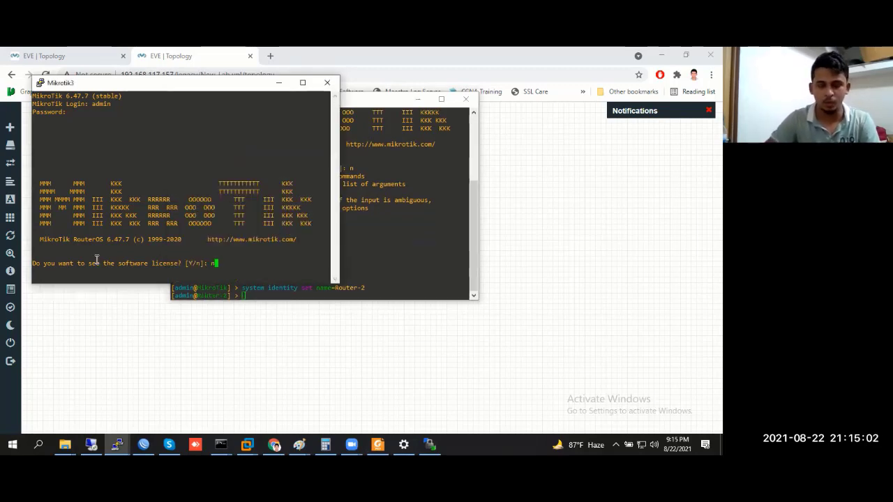
type("n")
key("Return")
key("Return")
key("Return")
key("Return")
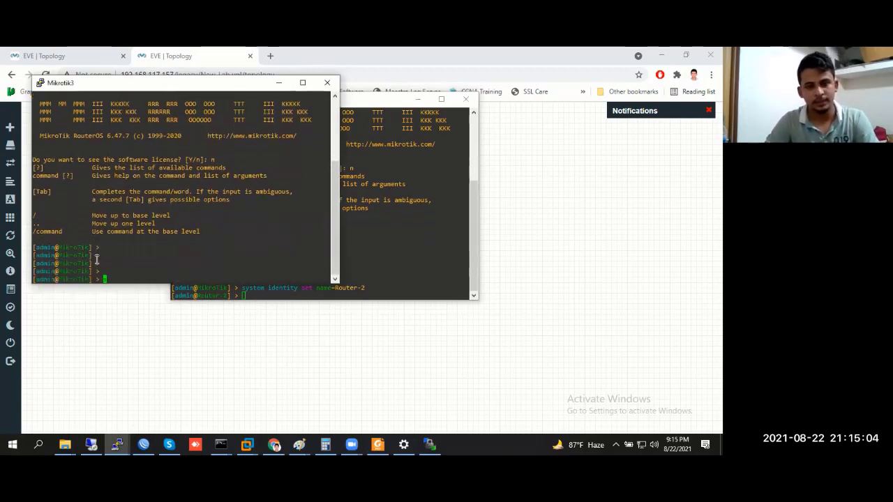
type("system identity ")
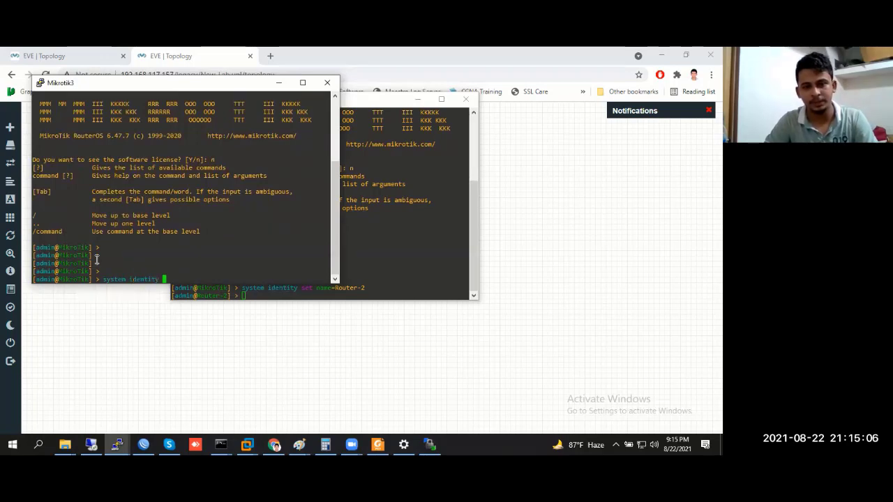
type("set n")
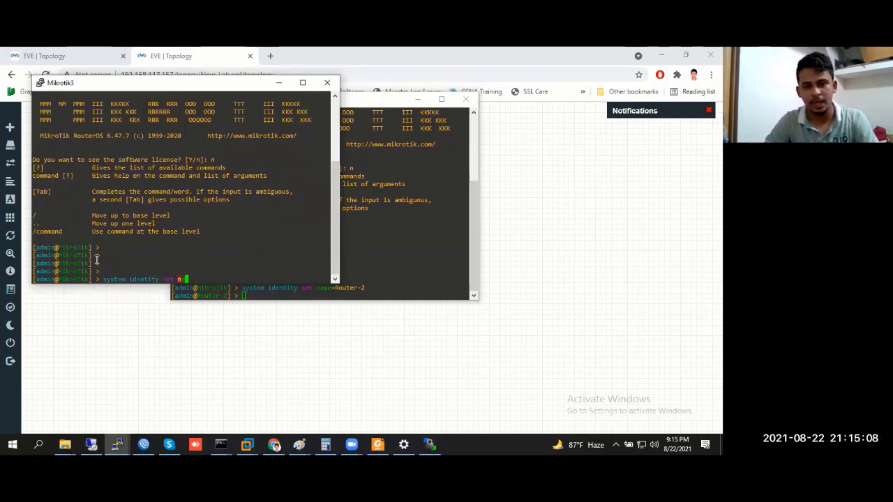
type("ame=Router")
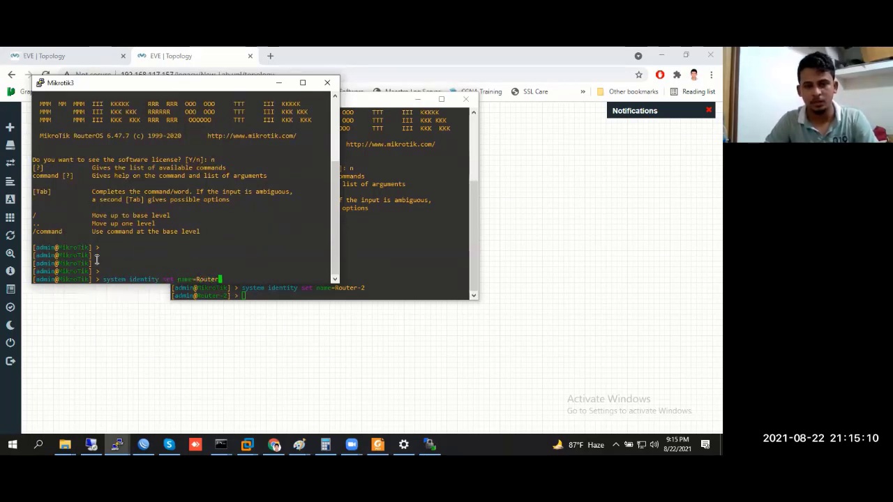
type("-3")
key("Return")
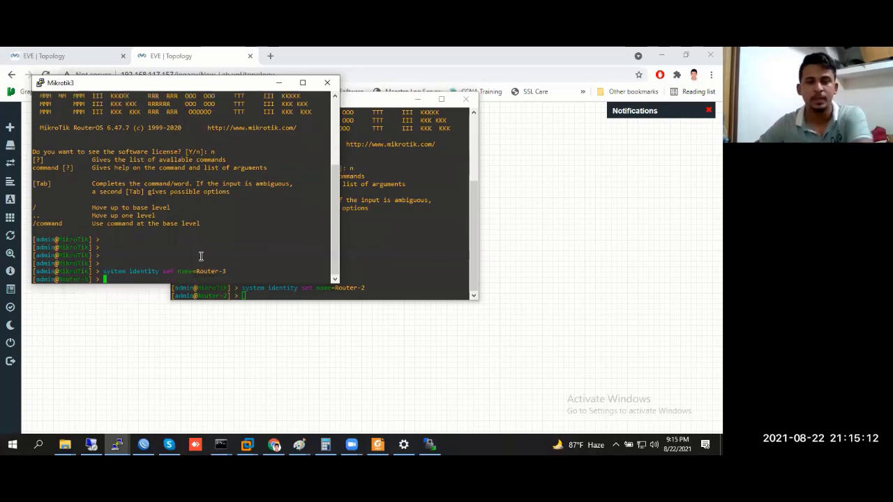
Minimize the Mikrotik3 and Mikrotik2 consoles and bring WinBox back up
left_click(286, 86)
left_click(441, 99)
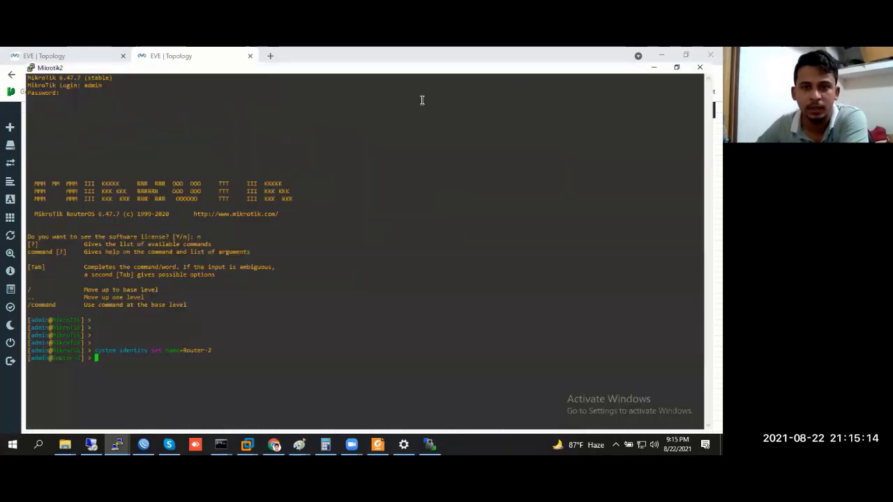
left_click(663, 52)
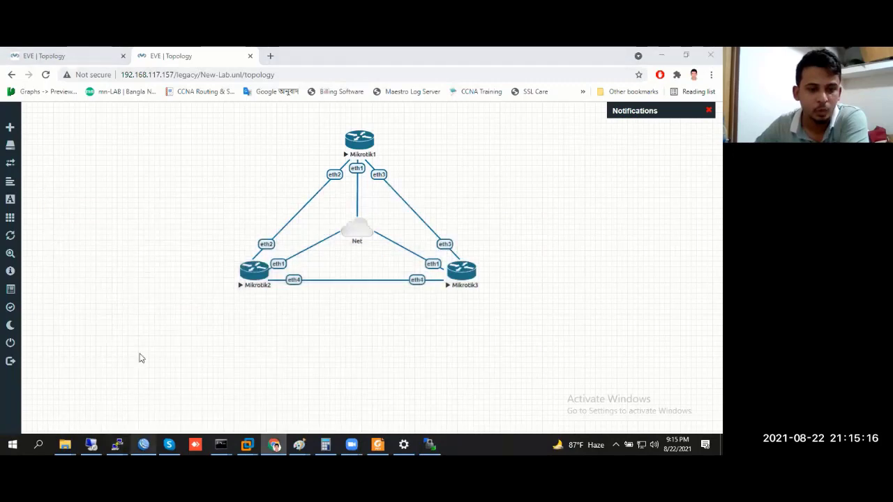
left_click(143, 444)
Refresh WinBox neighbours and connect to Router-1 as admin with an empty password
left_click(30, 229)
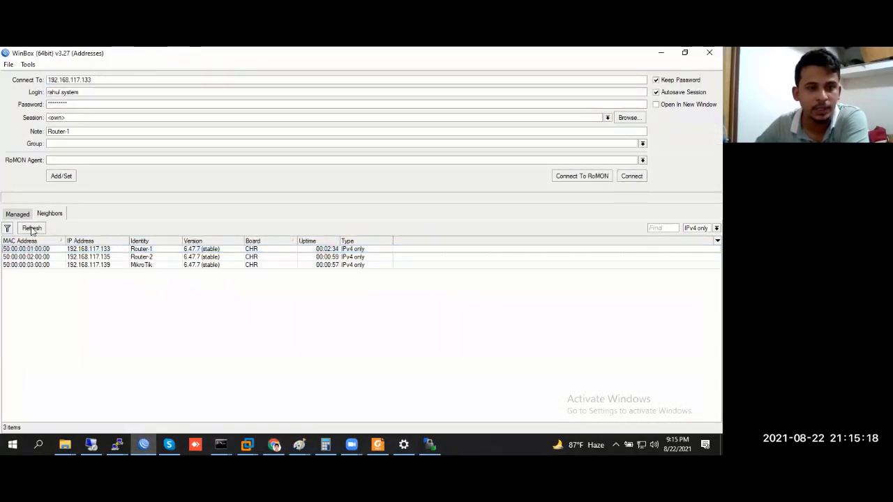
left_click(155, 267)
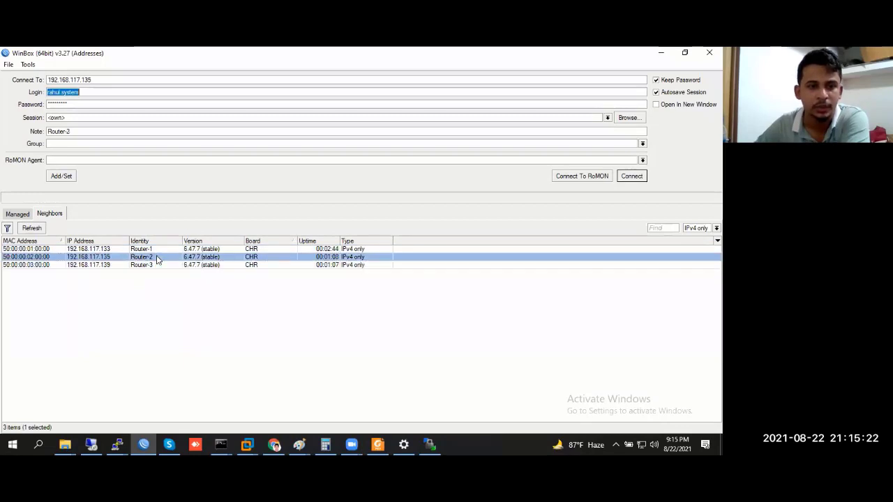
left_click(44, 250)
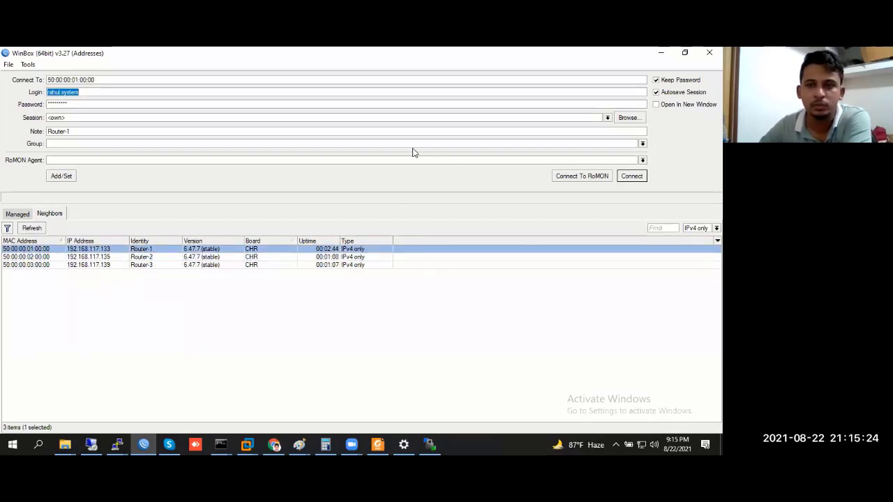
type("admin")
key("Tab")
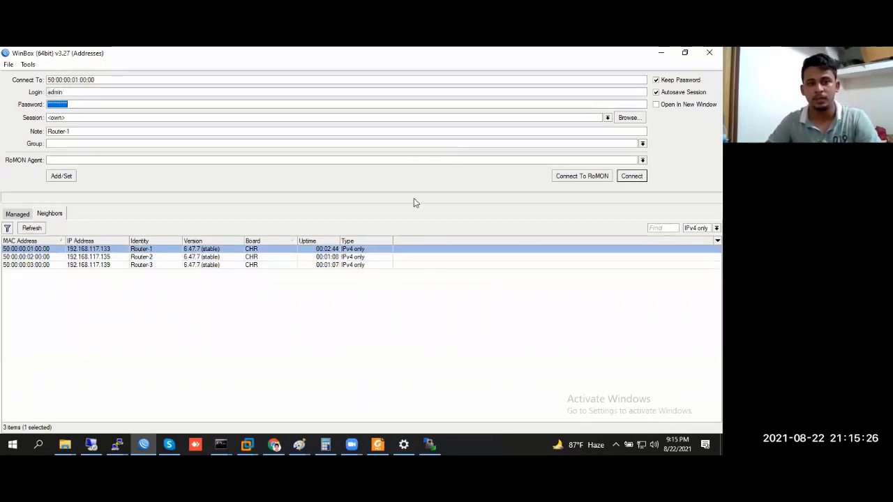
key("BackSpace")
key("Return")
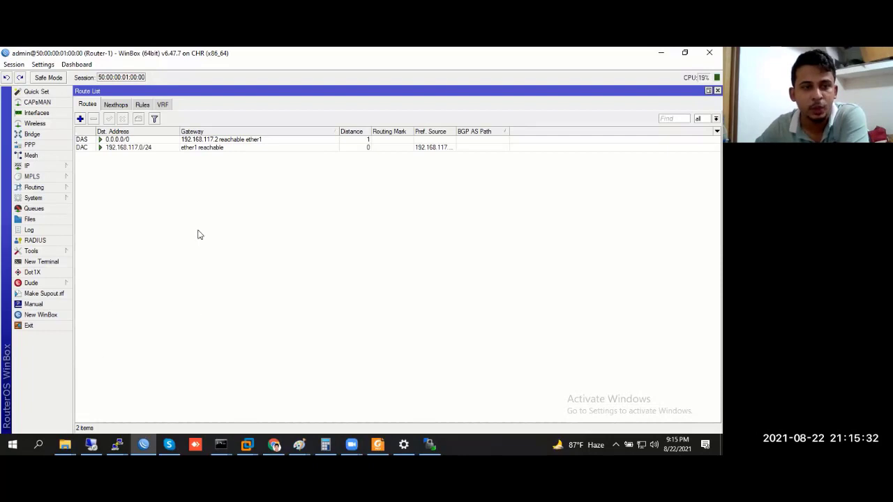
Ping 8.8.8.8 from a Router-1 terminal, then close the terminal once replies arrive
left_click(42, 262)
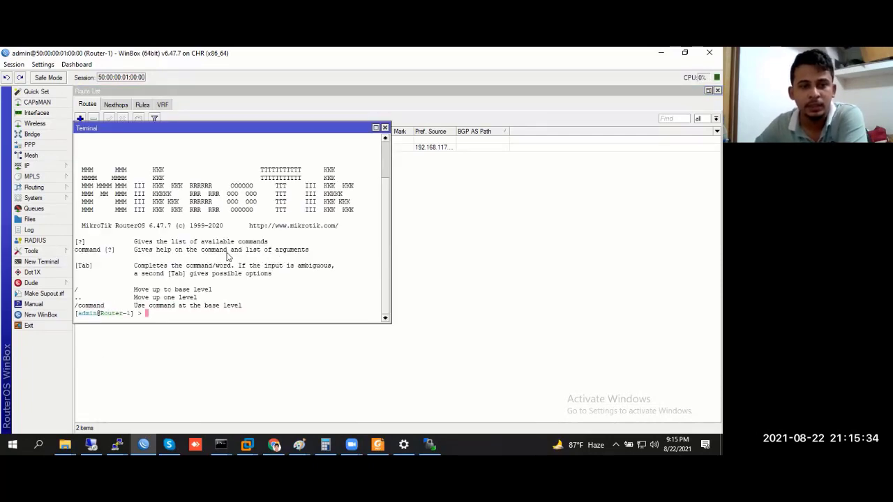
key("Return")
key("Return")
key("Return")
key("Return")
key("Return")
type("pi")
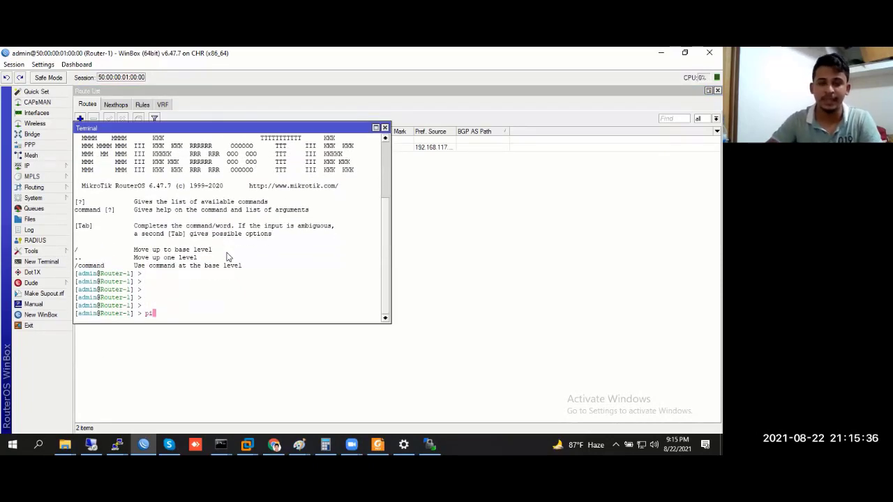
type("ng 8.8.8.8")
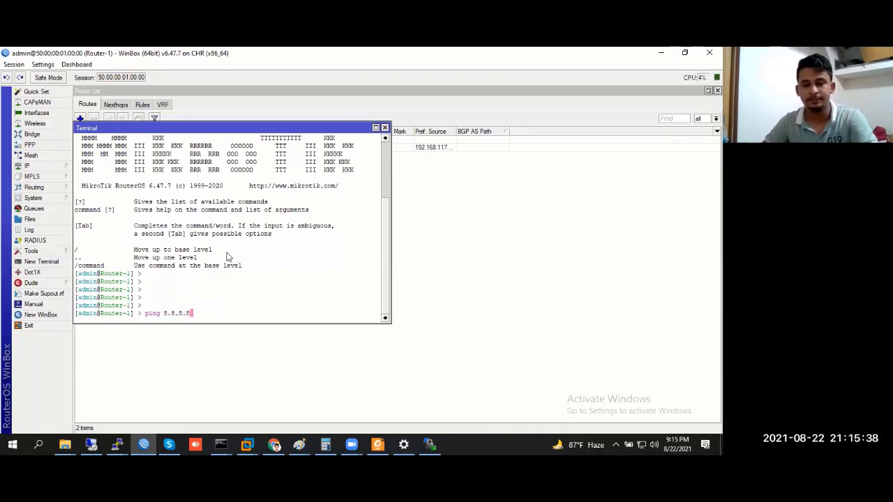
key("Return")
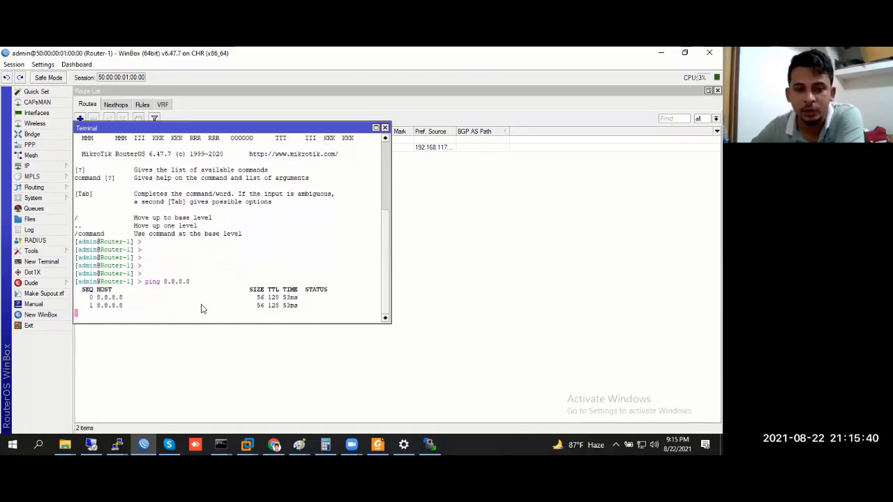
left_click(385, 128)
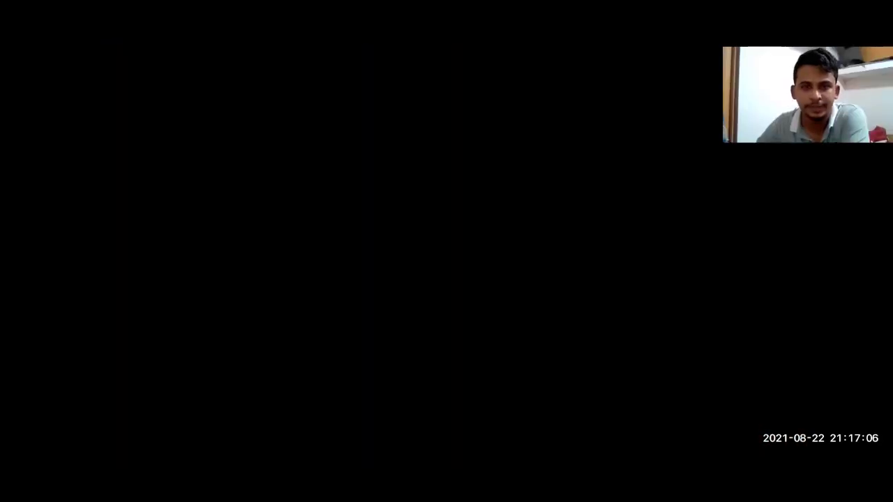
Box-select the three routers and Net cloud on the canvas, then deselect them
left_click_drag(208, 126, 520, 293)
left_click(473, 177)
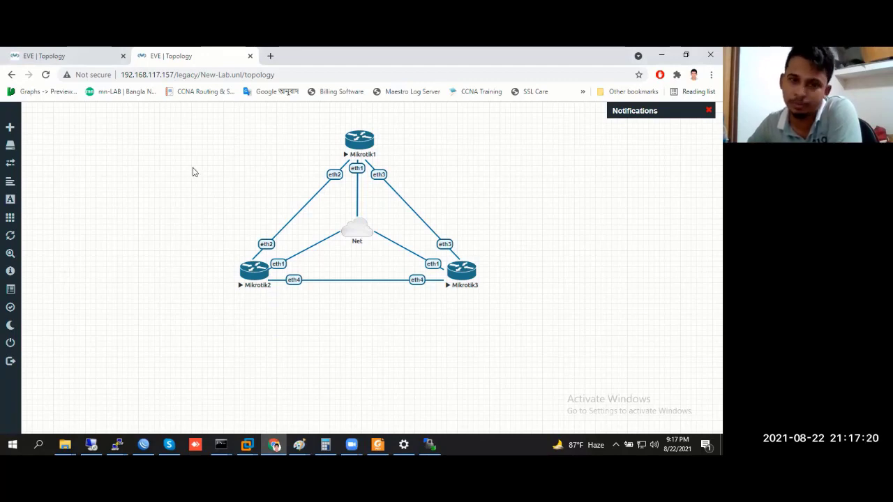
Box-select the router triangle and Net cloud and shift them slightly right on the canvas
left_click_drag(256, 113, 483, 297)
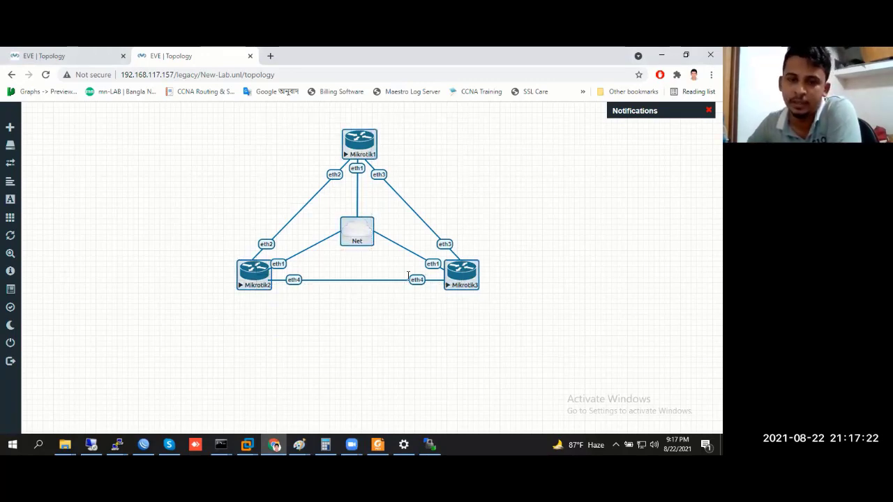
left_click_drag(359, 148, 439, 160)
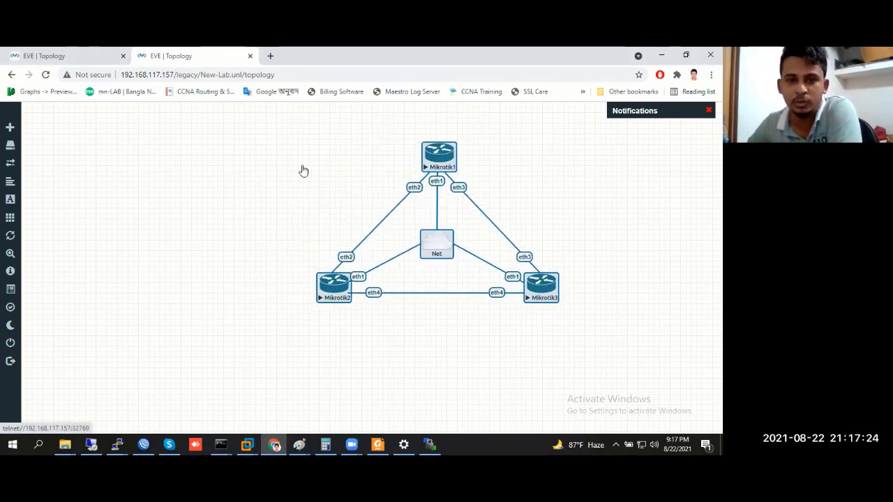
left_click_drag(303, 171, 224, 162)
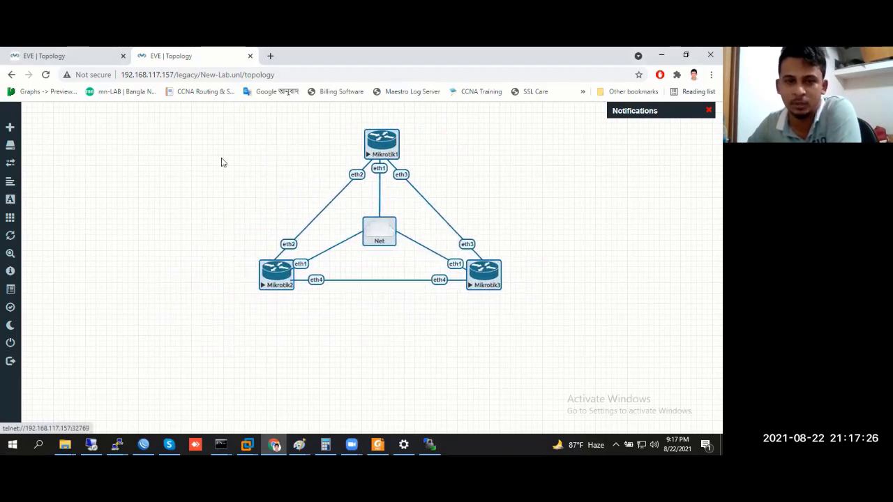
left_click(223, 163)
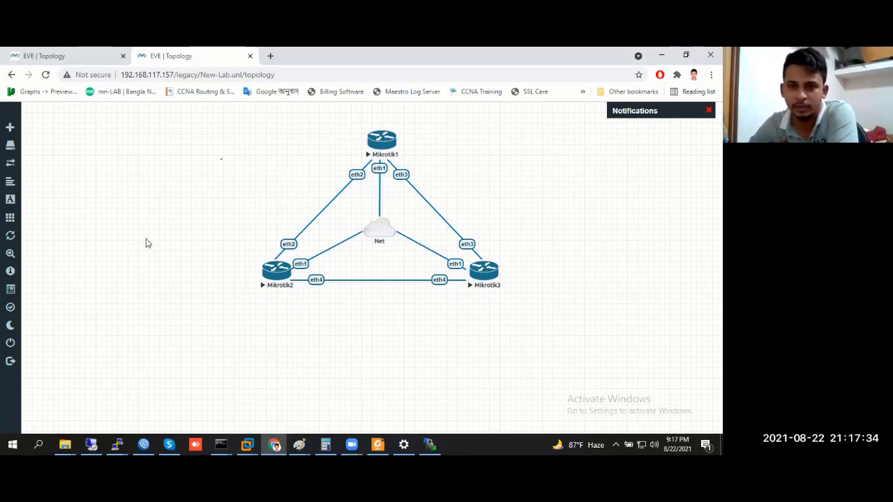
Box-select all four nodes again, clearing the selection between attempts
left_click_drag(175, 107, 543, 322)
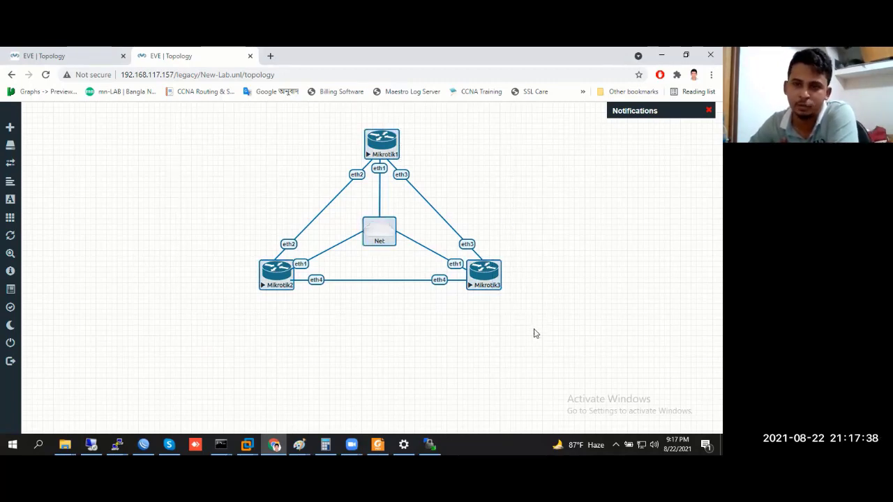
left_click(536, 334)
left_click_drag(189, 127, 556, 305)
left_click(531, 342)
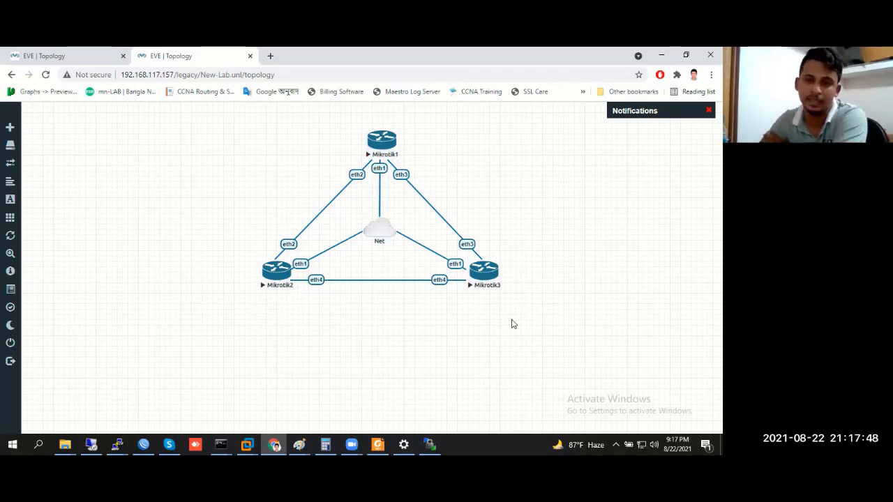
left_click_drag(198, 122, 559, 324)
Add a Virtual PC (VPCS) node found by searching 'vp', save it, and place it left of Mikrotik2
left_click(540, 244)
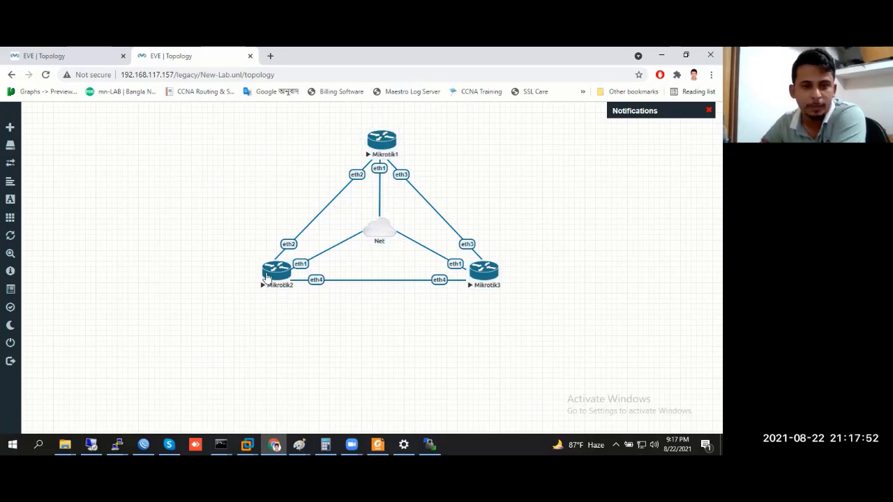
right_click(120, 172)
left_click(155, 192)
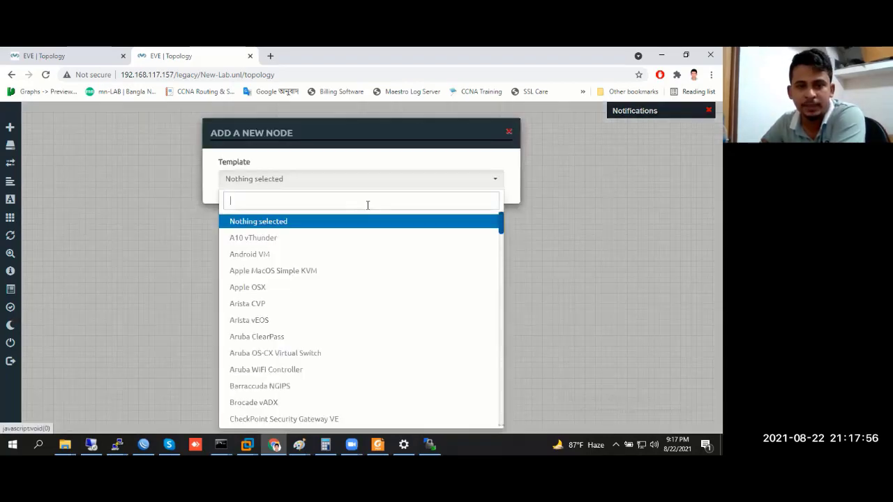
type("p")
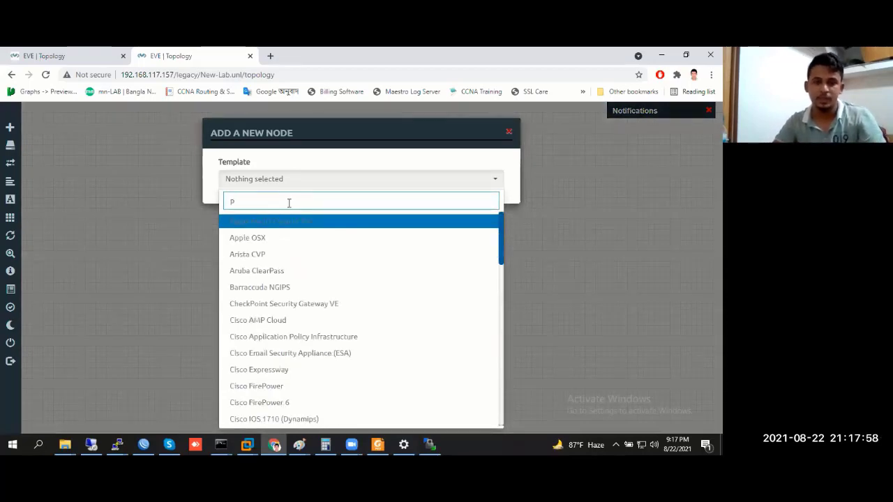
key("BackSpace")
type("vp")
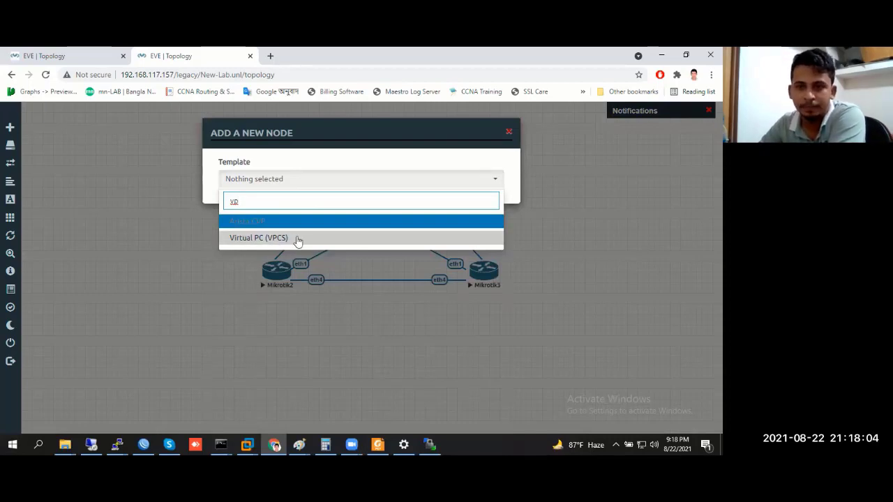
left_click(297, 241)
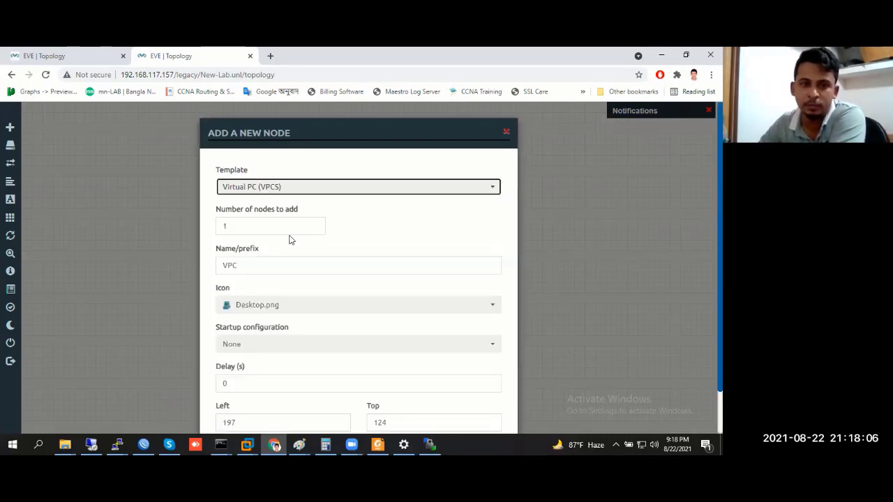
scroll(244, 253, "down", 1)
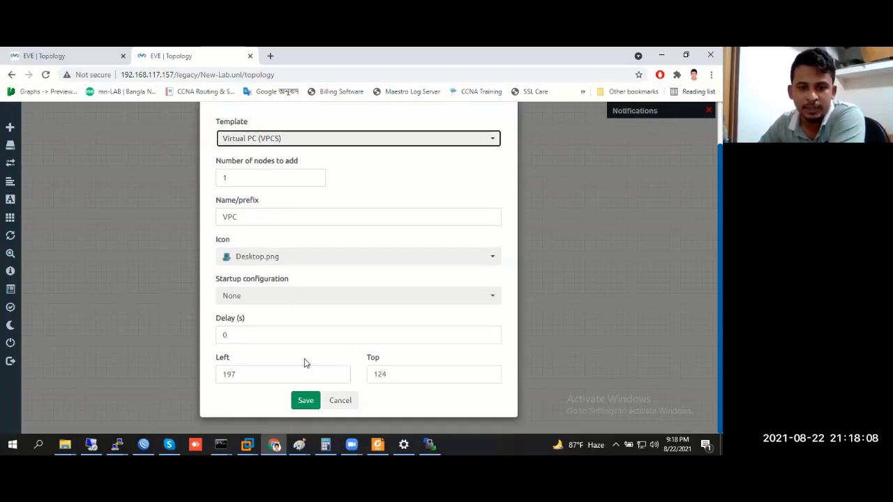
left_click(306, 400)
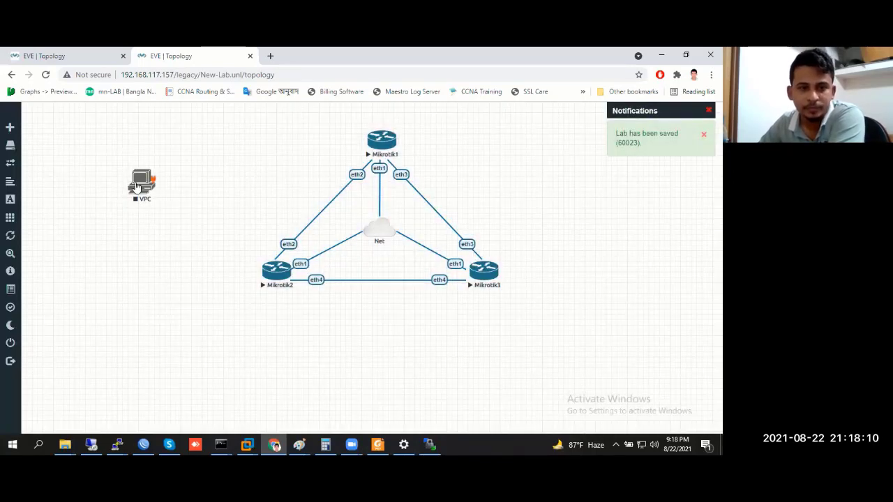
left_click_drag(137, 187, 279, 276)
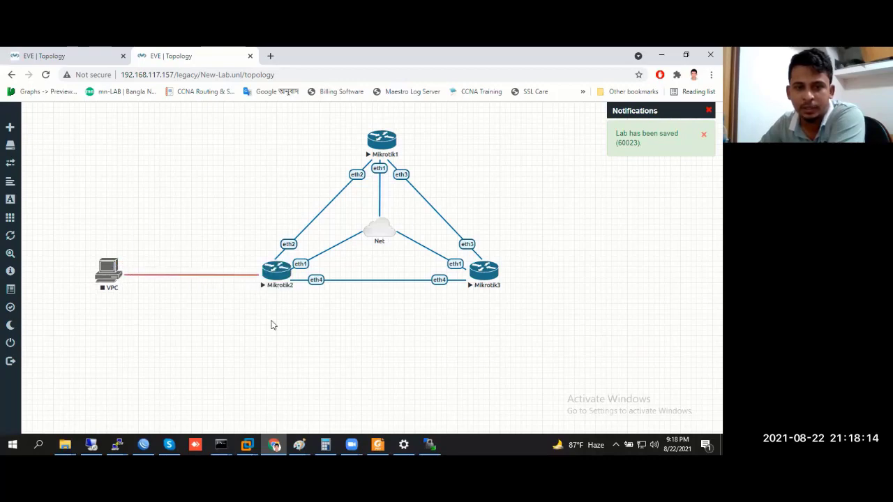
Stop Mikrotik2 and make a first, cancelled attempt to link the VPC to it
right_click(199, 277)
left_click(167, 328)
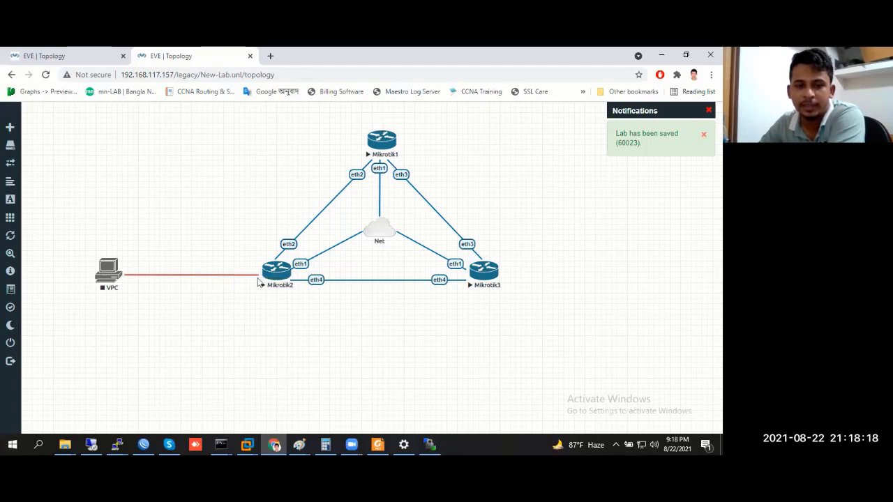
right_click(282, 274)
left_click(329, 311)
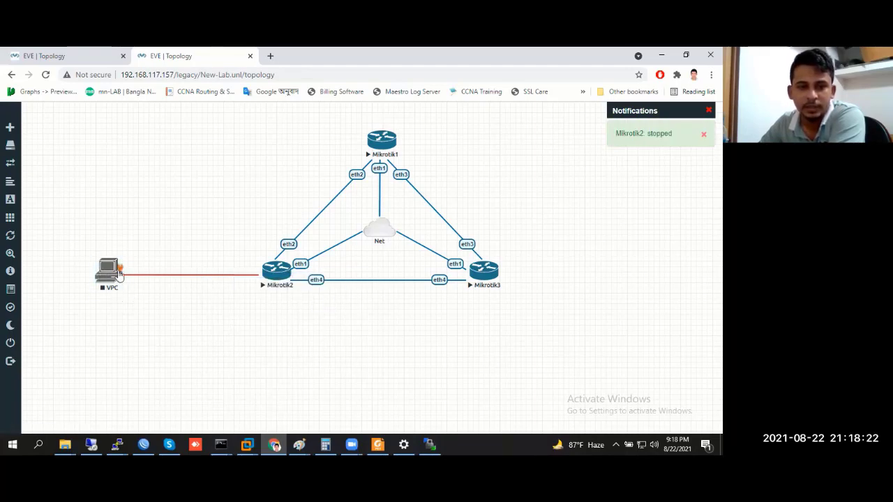
left_click_drag(120, 275, 275, 269)
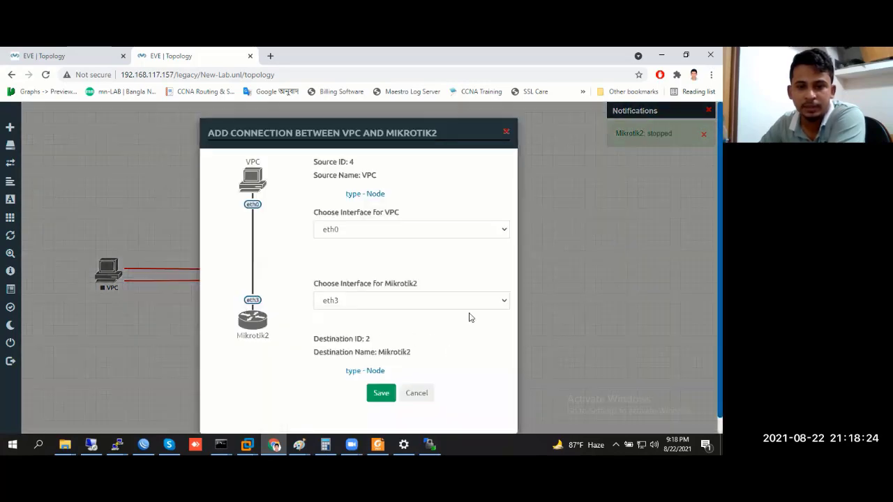
left_click(506, 131)
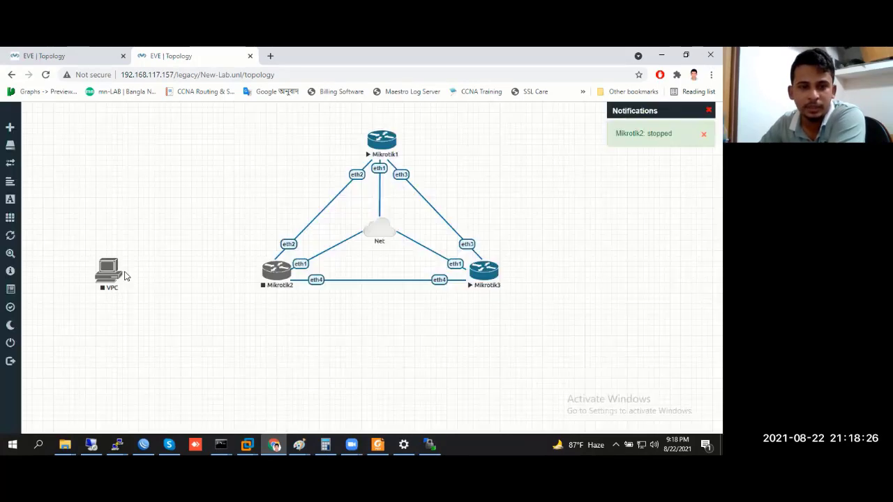
right_click(122, 273)
left_click(163, 244)
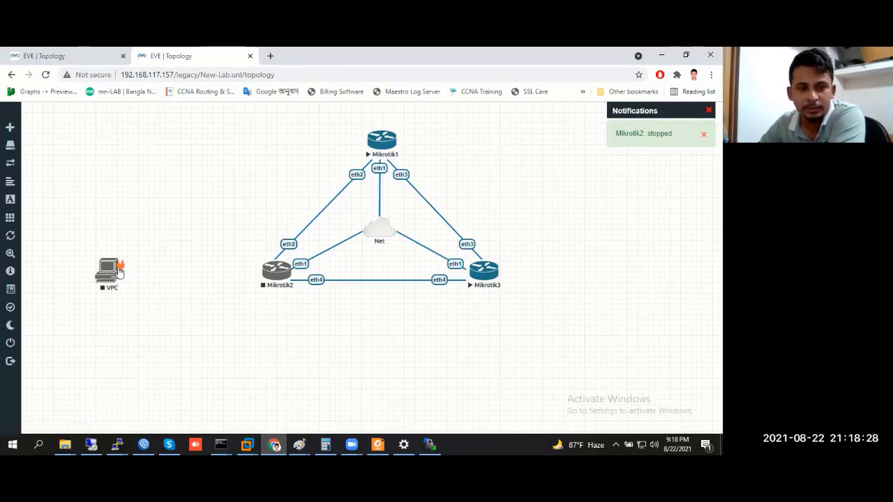
Link the VPC's eth0 to Mikrotik2's eth3 and save the connection
left_click_drag(120, 272, 279, 268)
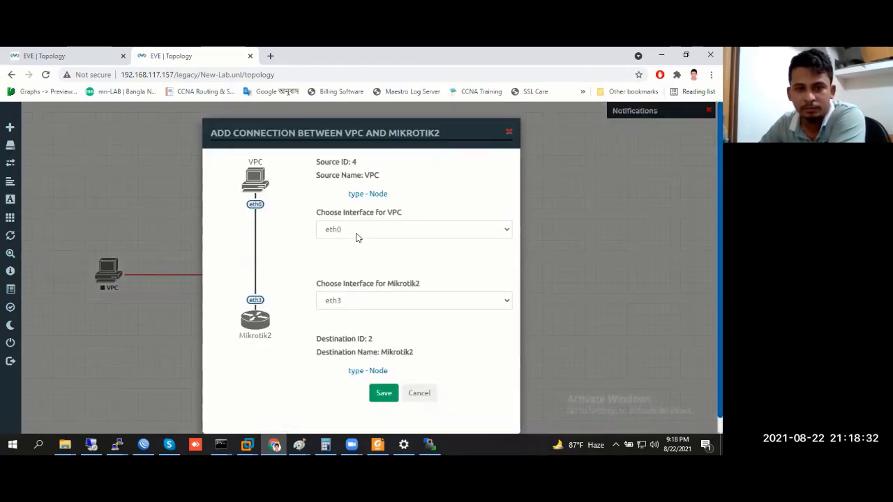
left_click(342, 237)
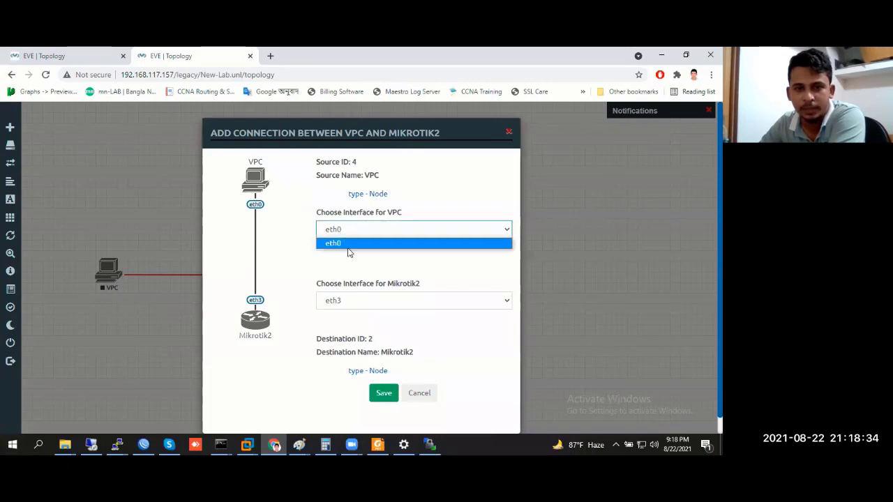
left_click(347, 244)
left_click(343, 300)
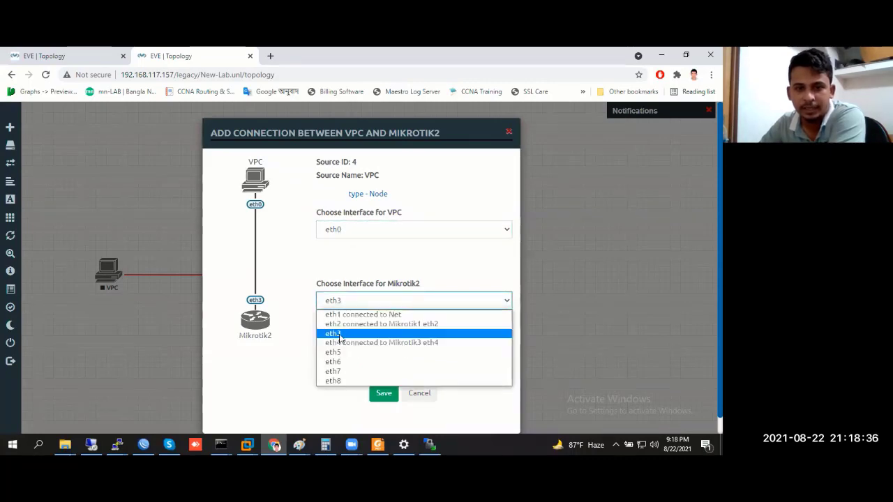
left_click(339, 334)
key("Tab")
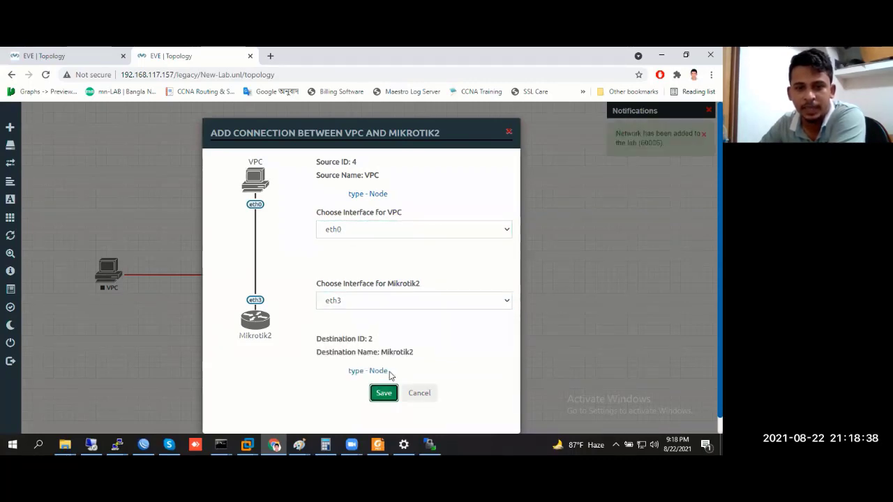
key("Return")
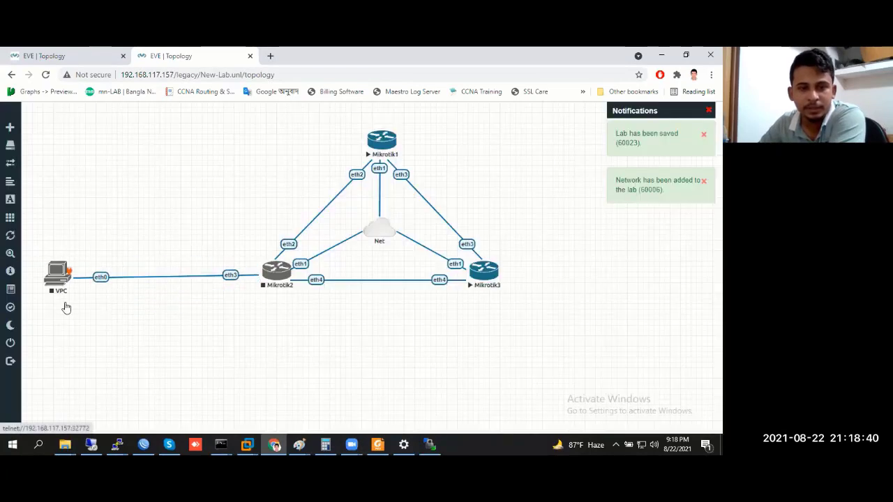
Nudge the VPC right, start Mikrotik2, and box-select the VPC node
left_click_drag(59, 273, 103, 277)
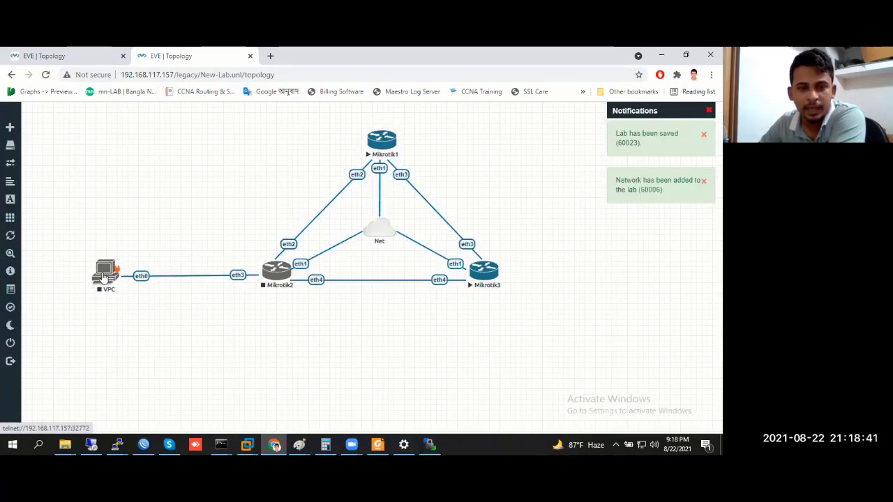
right_click(277, 275)
left_click(330, 296)
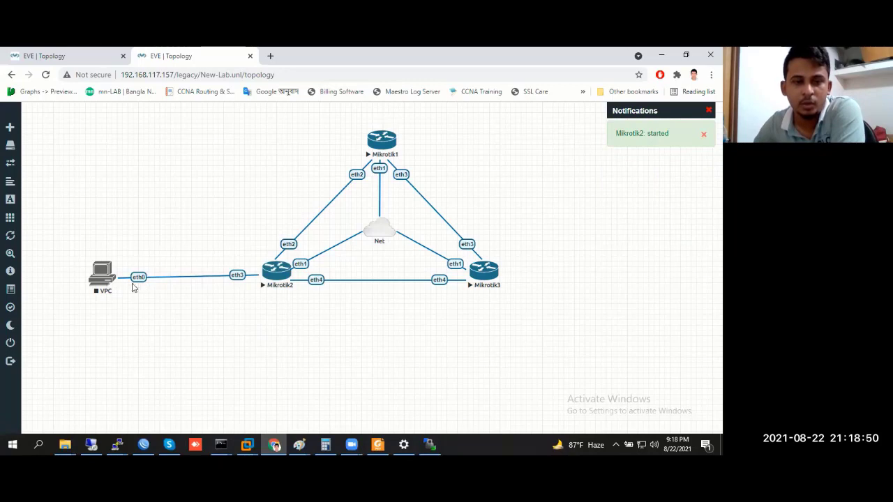
left_click_drag(68, 254, 142, 320)
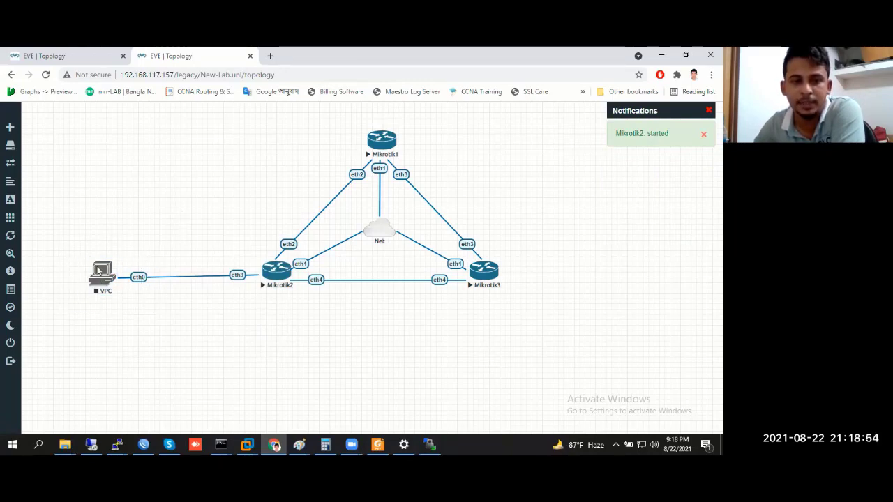
left_click_drag(70, 232, 175, 342)
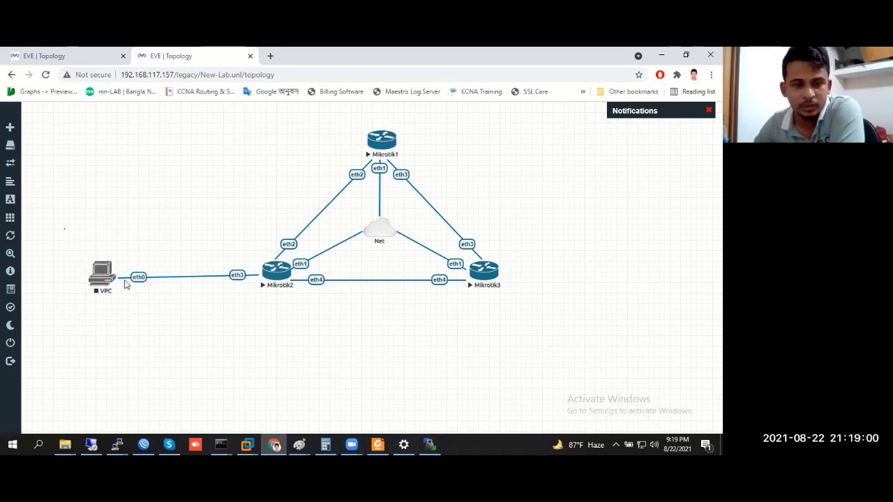
Start the VPC, open its telnet console for a fresh prompt, then minimize the console
right_click(101, 276)
left_click(127, 298)
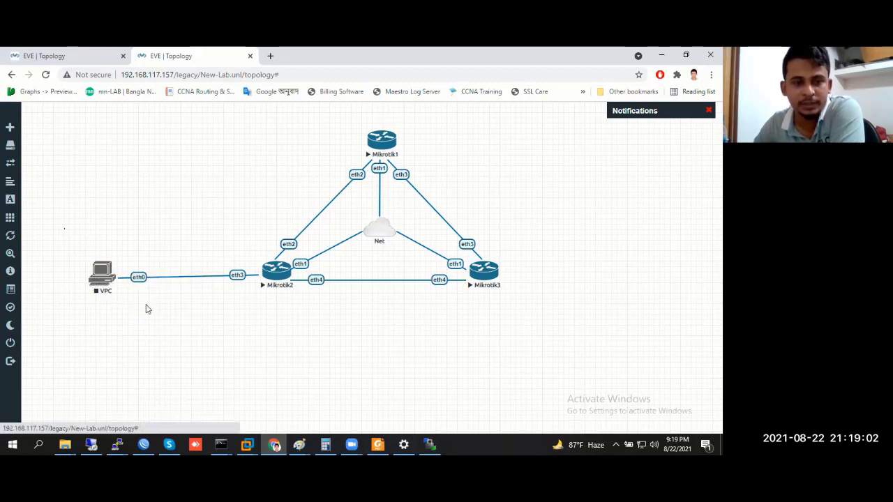
left_click(101, 277)
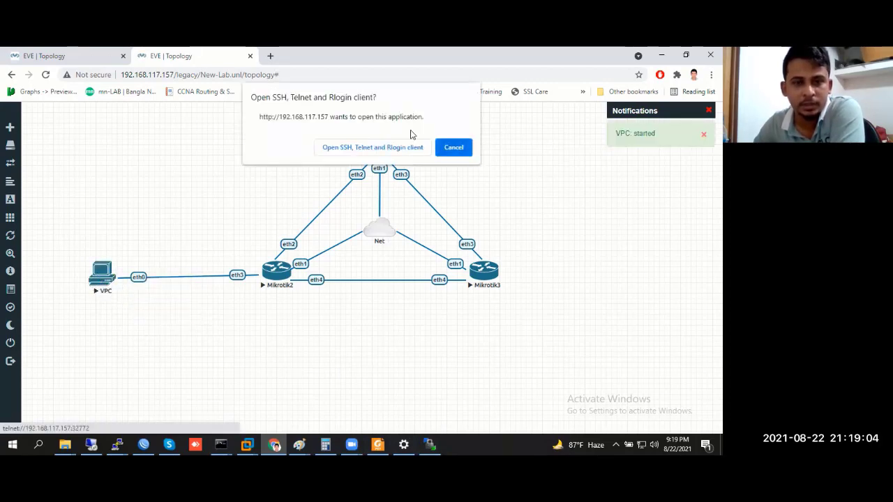
left_click(387, 144)
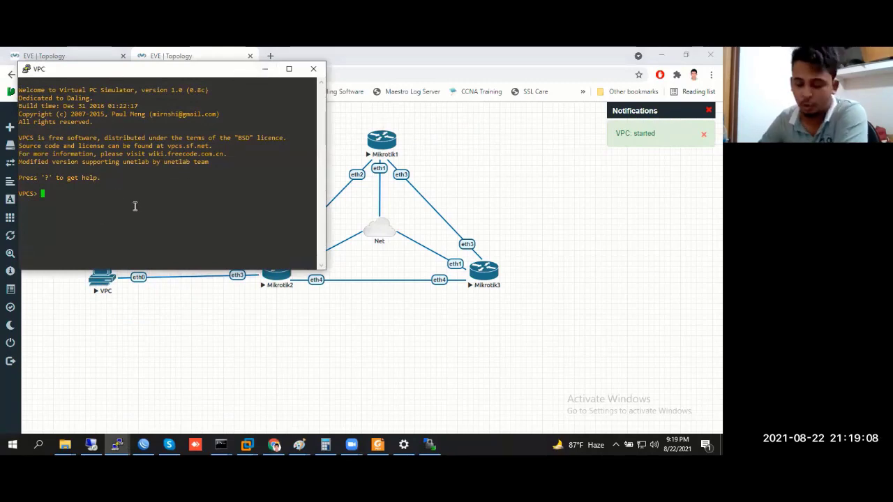
key("Return")
key("Return")
key("Return")
key("Return")
key("Return")
key("Return")
key("Return")
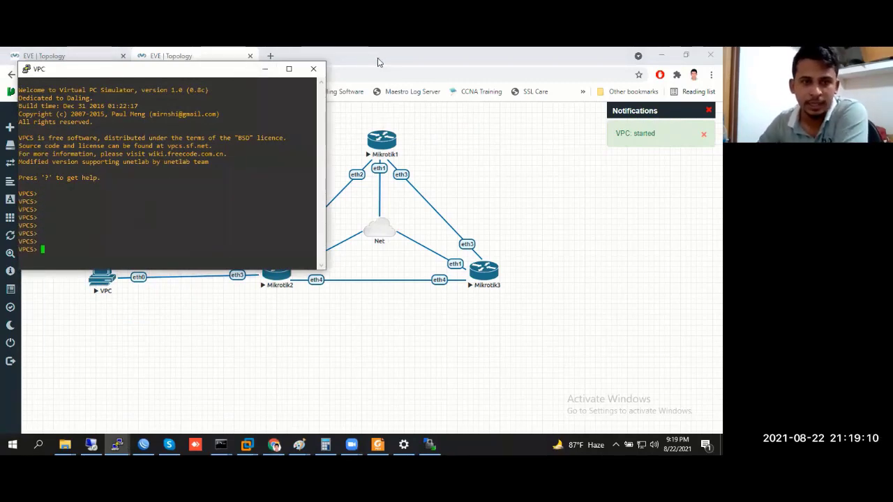
left_click(264, 70)
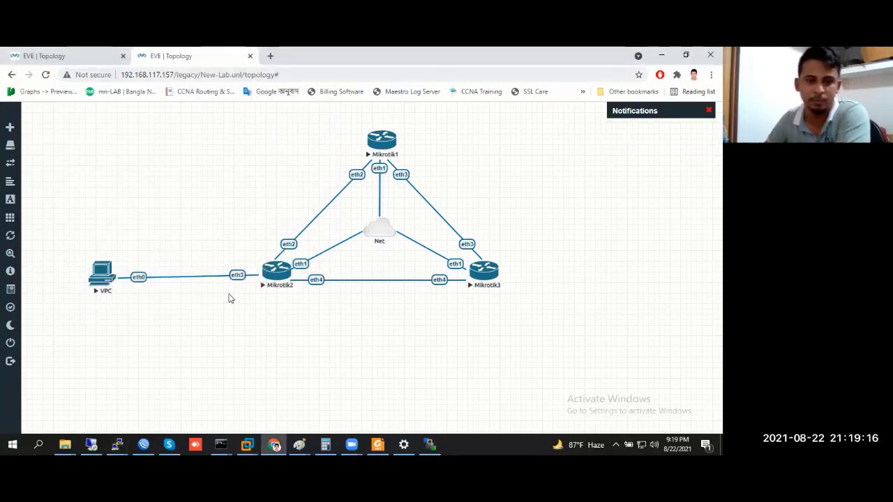
Refresh WinBox's Neighbors list and connect to Router-2 at 192.168.117.135
key("alt+Tab")
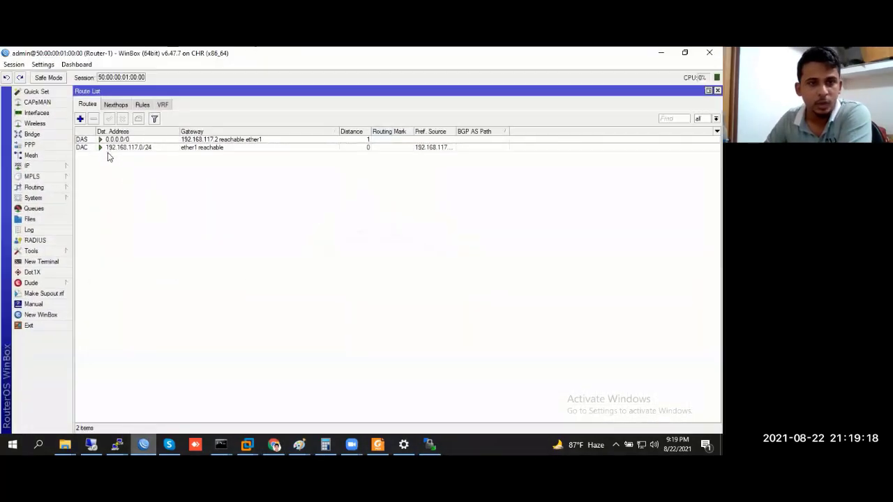
key("alt+Tab")
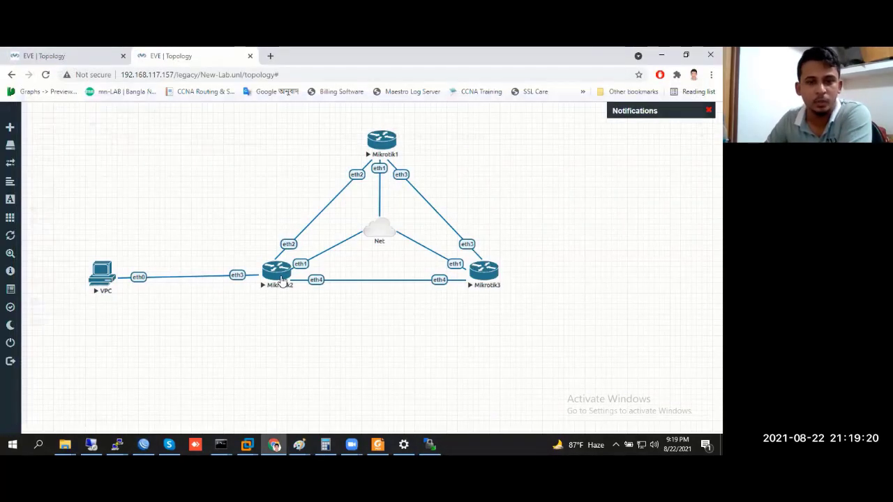
left_click(144, 444)
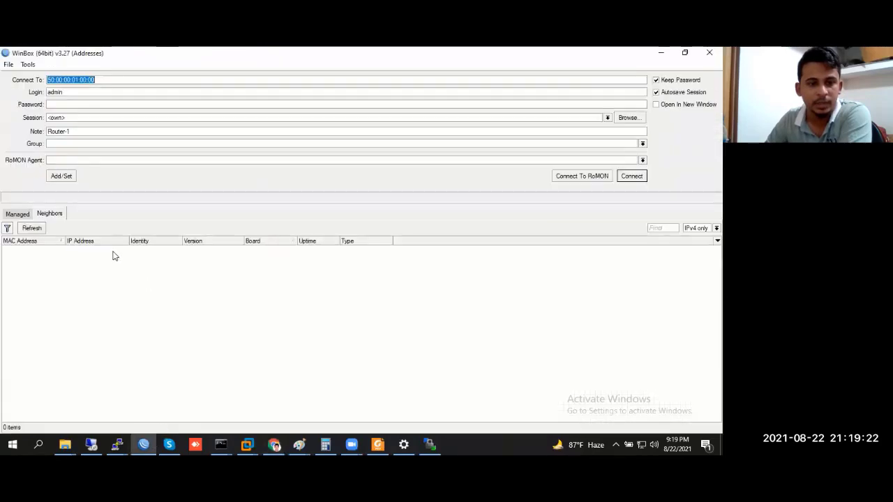
left_click(31, 228)
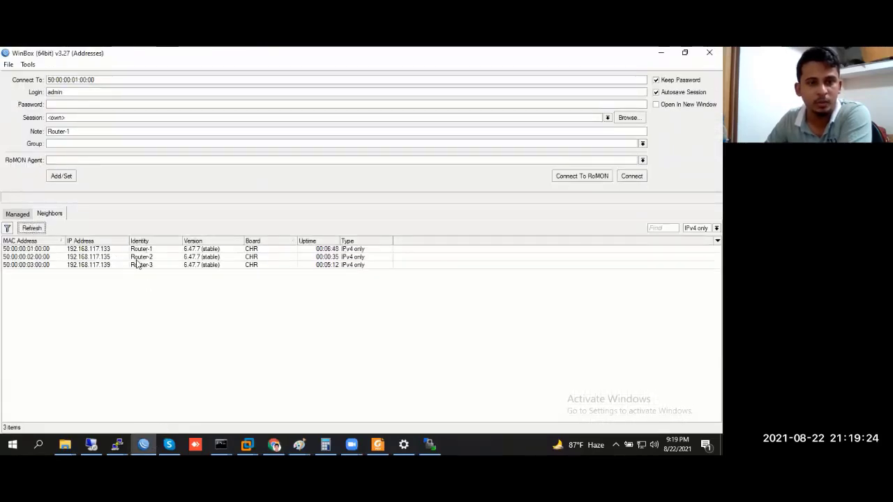
left_click(137, 257)
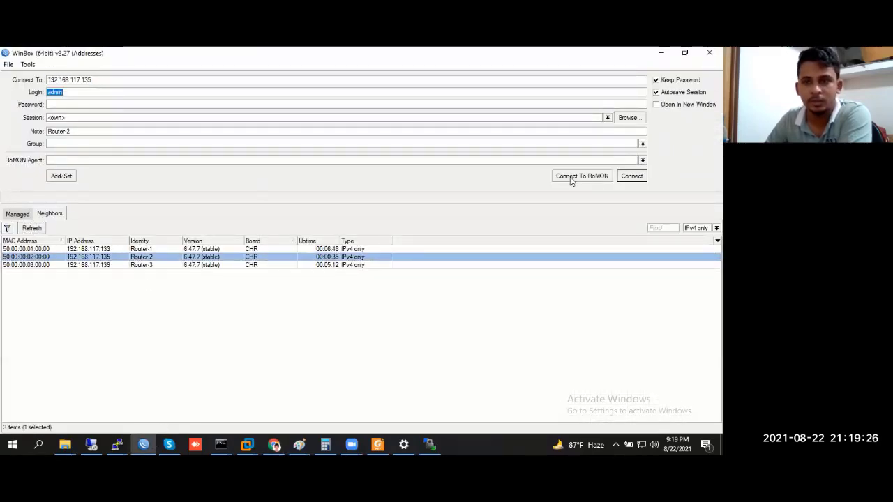
left_click(631, 177)
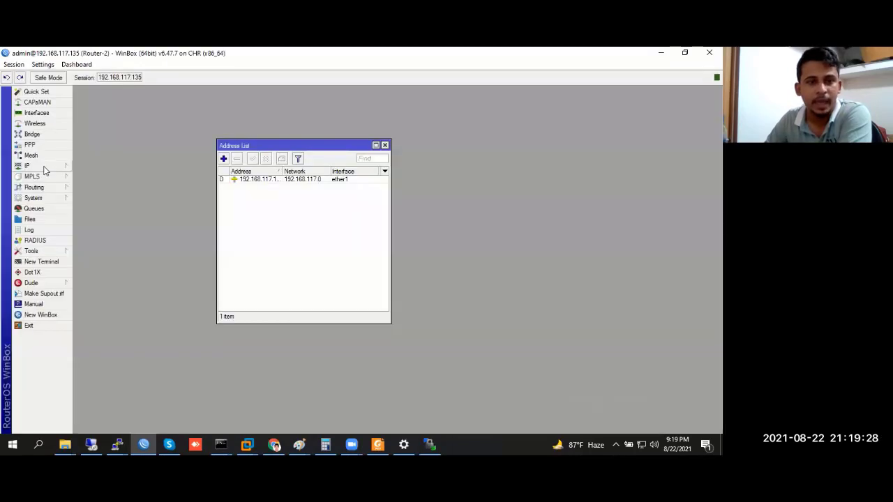
Add the address 192.168.100.1/30 on ether3 in Router-2's IP address list
left_click(44, 168)
left_click(117, 188)
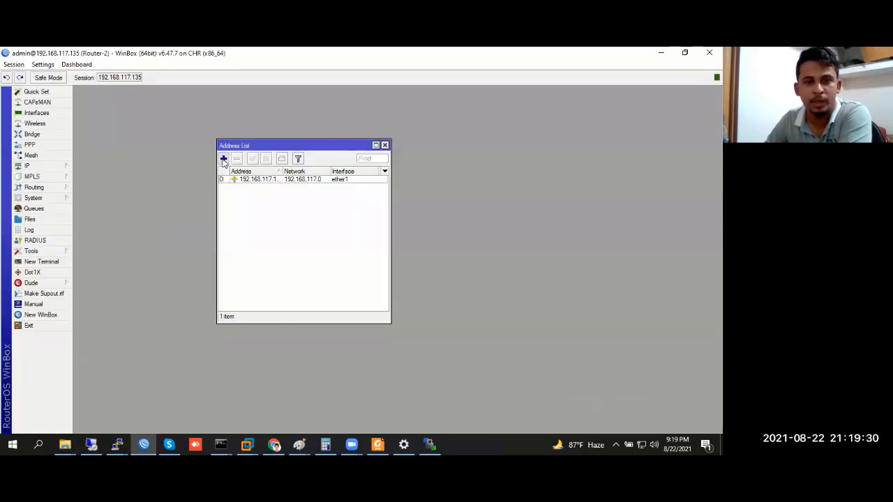
left_click(223, 158)
type("192.1")
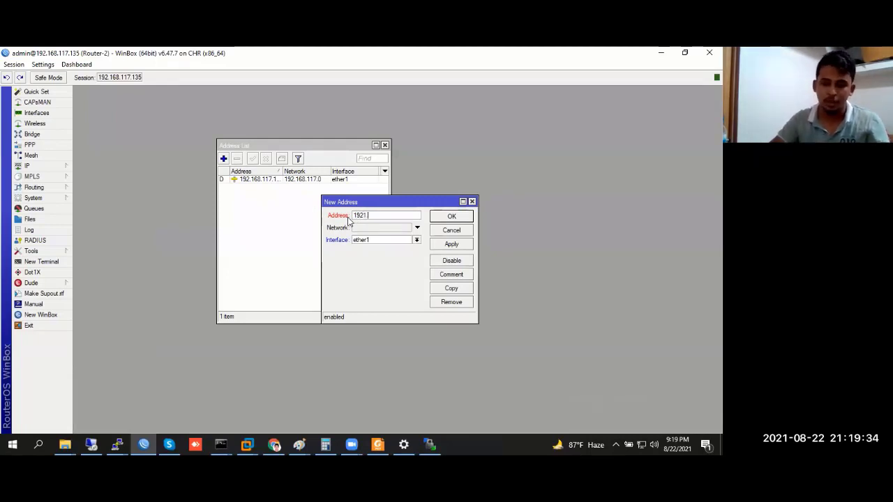
type("68.100.")
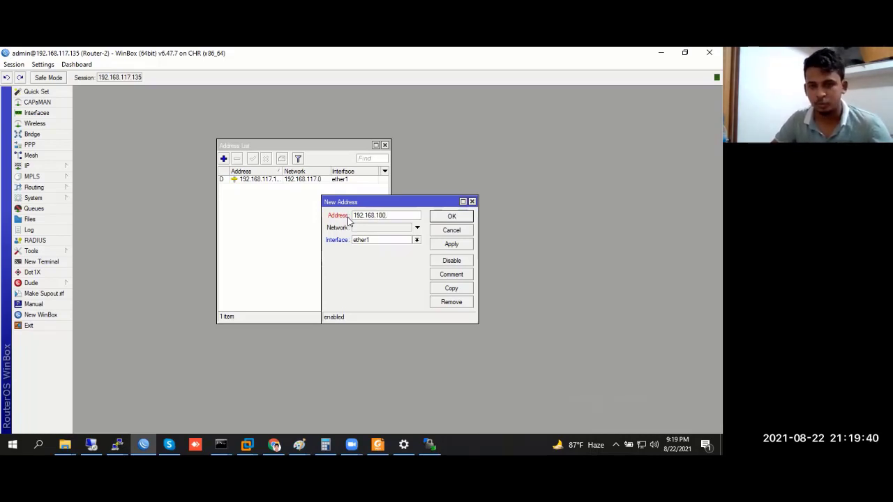
type("2")
type("/")
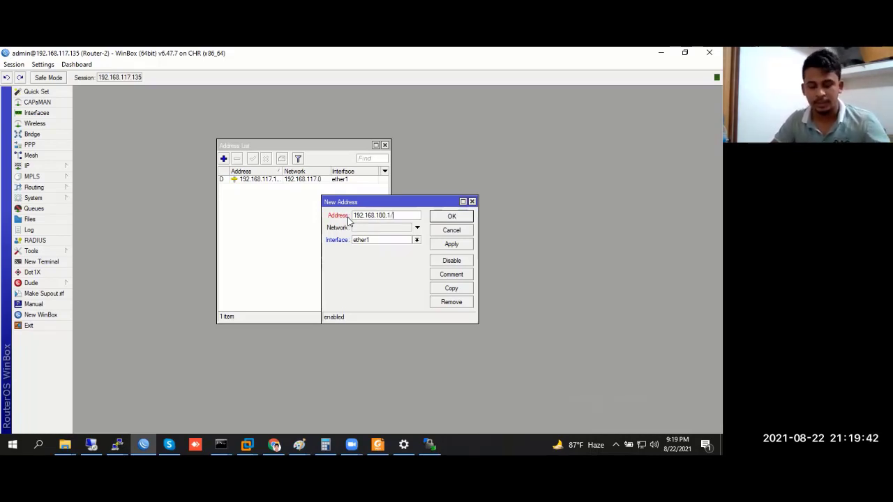
type("30")
left_click(417, 240)
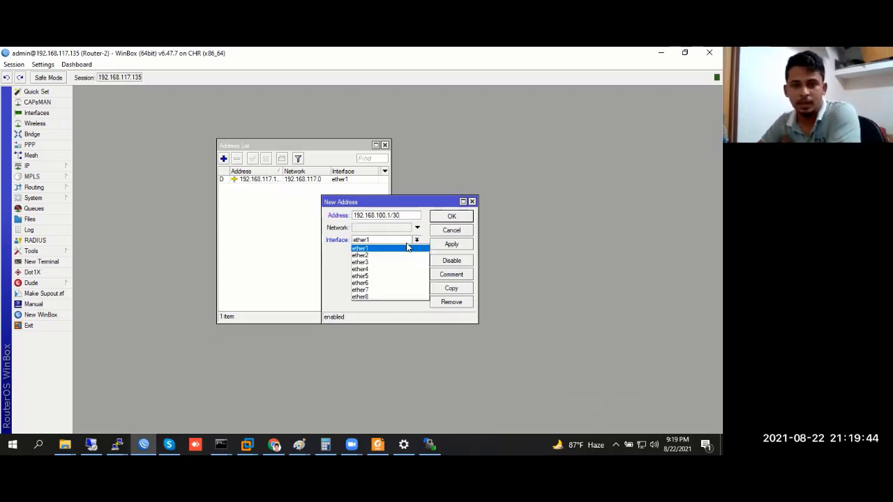
left_click(382, 263)
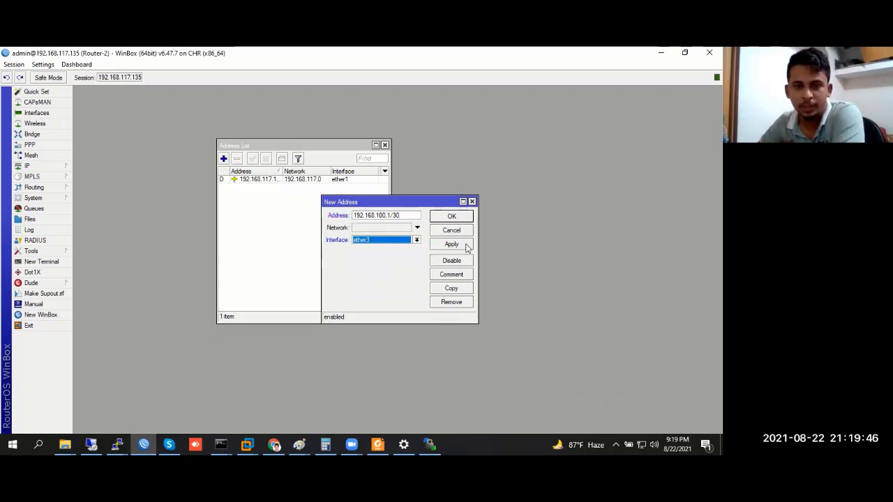
left_click(464, 244)
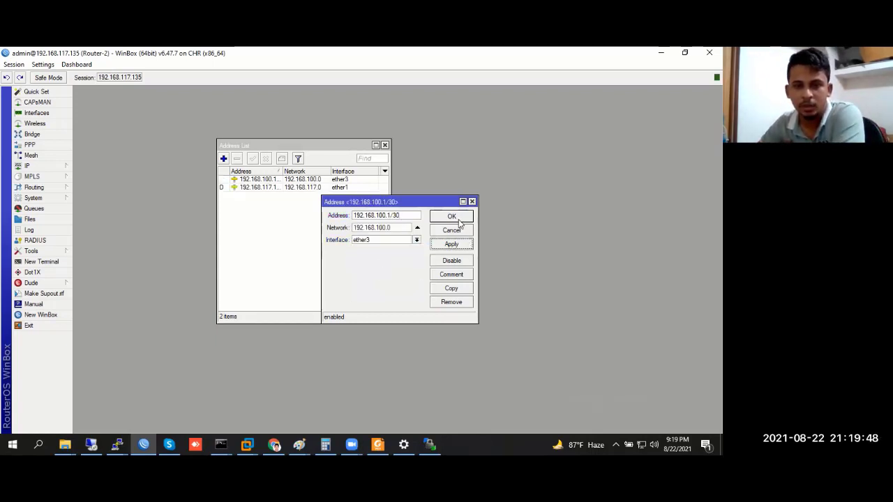
left_click(459, 219)
left_click(384, 145)
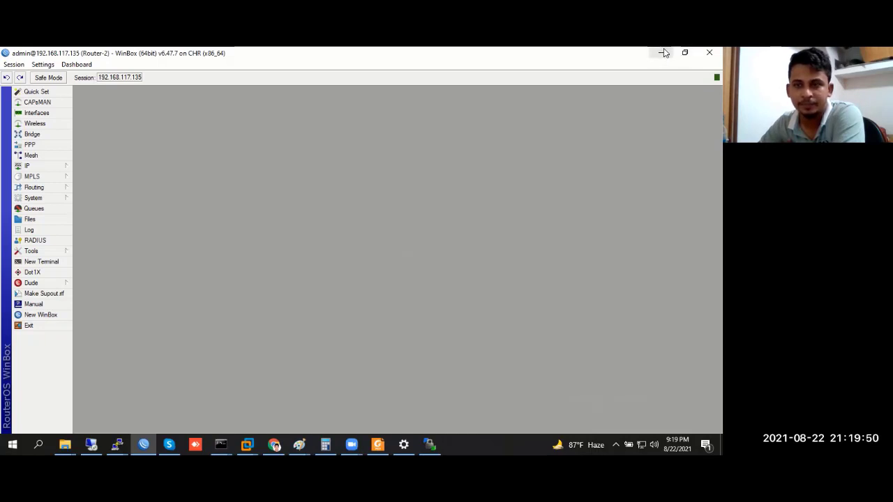
Minimize WinBox and bring the VPC console forward from the taskbar
left_click(661, 52)
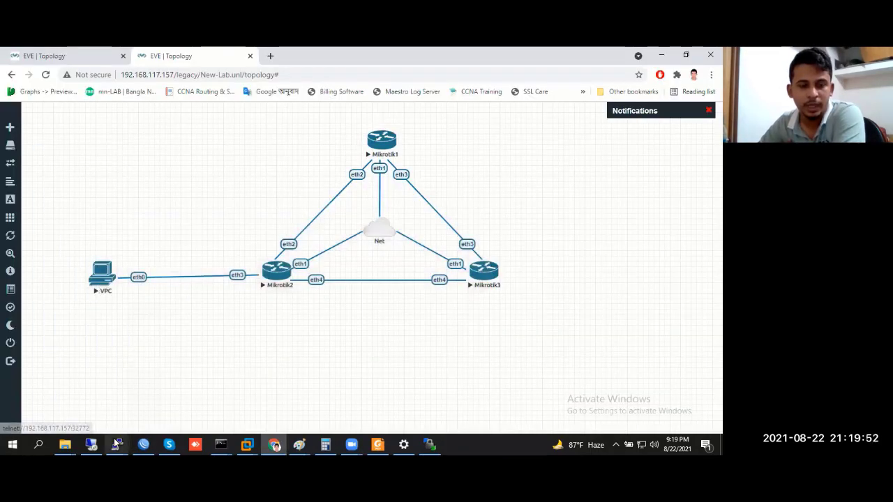
left_click(117, 444)
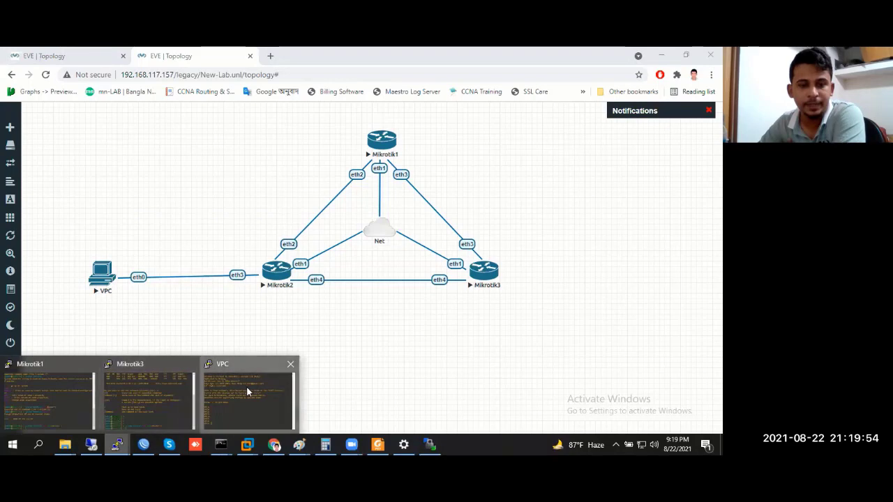
left_click(246, 386)
Position the VPC console over the canvas and dismiss a stray network menu
left_click_drag(170, 76, 407, 104)
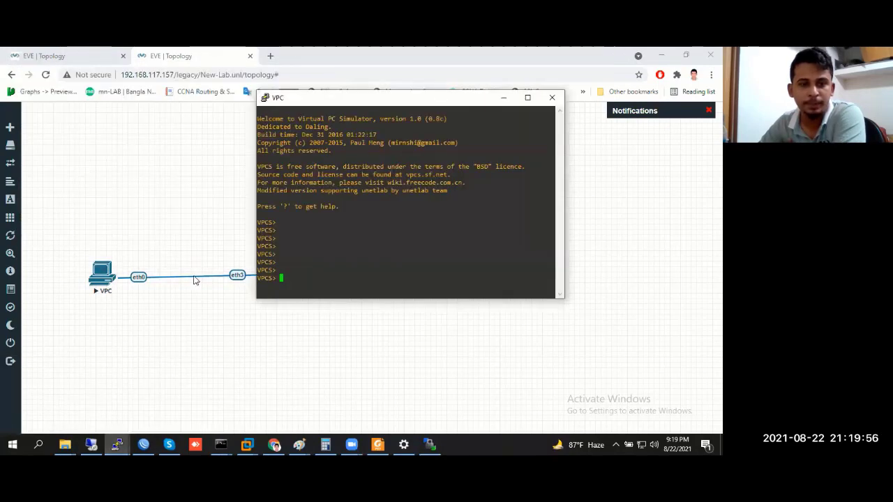
double_click(342, 248)
left_click(349, 289)
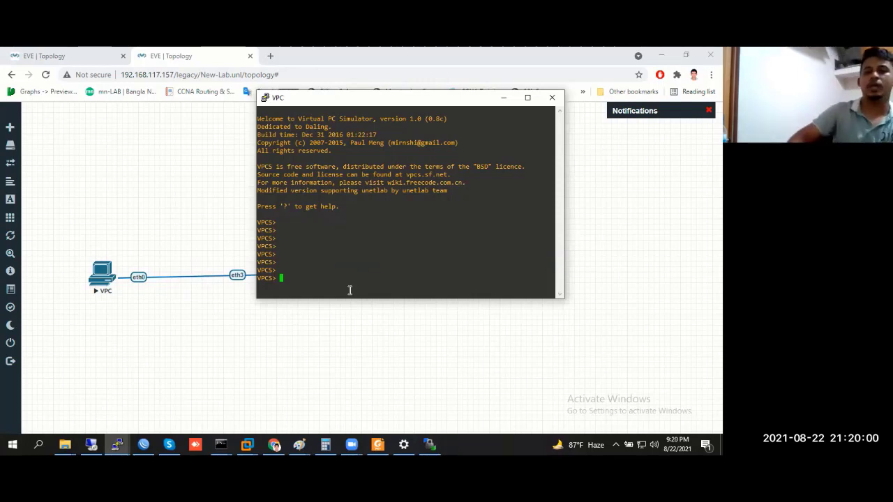
right_click(641, 444)
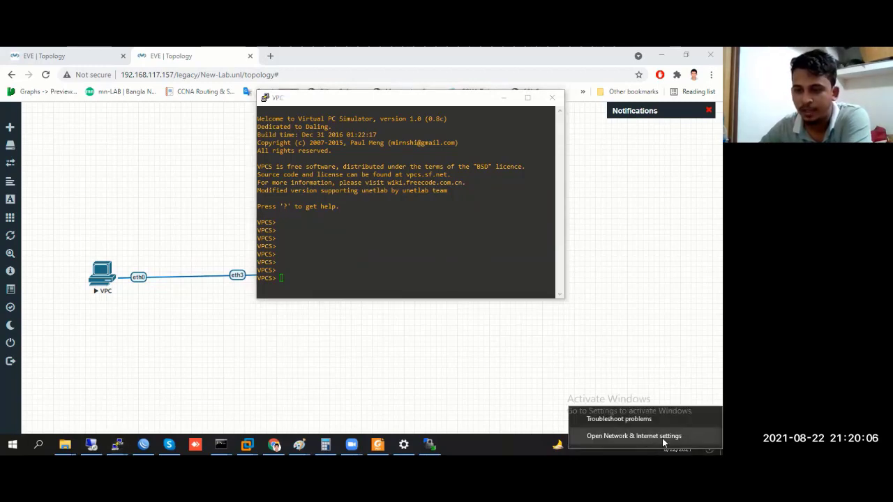
left_click(307, 239)
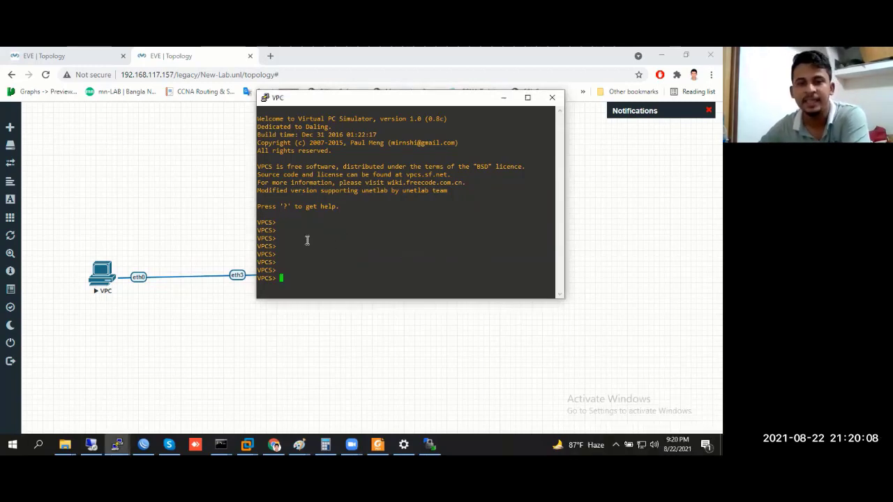
Run ip 192.168.100.2 255.255.255.252 192.168.100.1 in the VPC console
type("ip ")
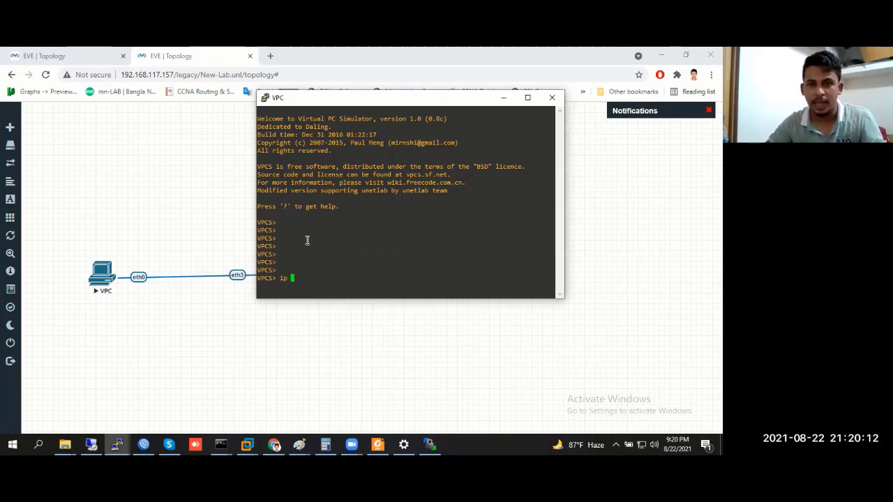
type("a")
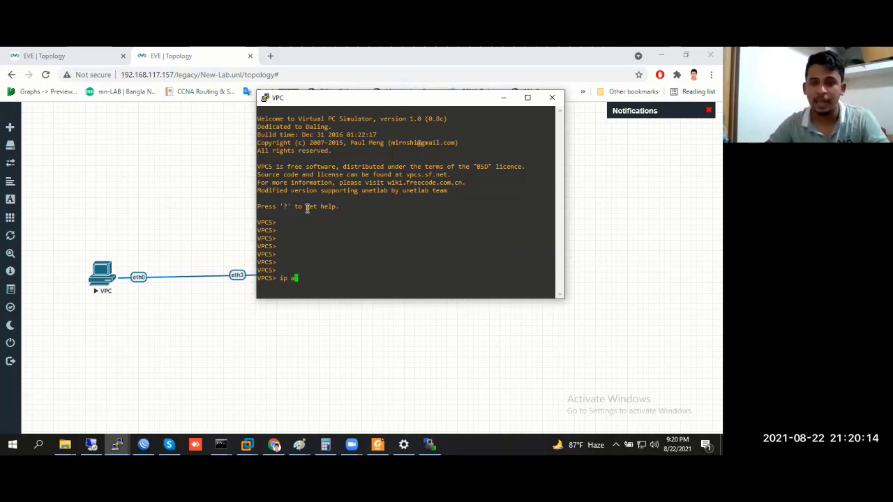
type("dd")
key("BackSpace")
key("BackSpace")
key("BackSpace")
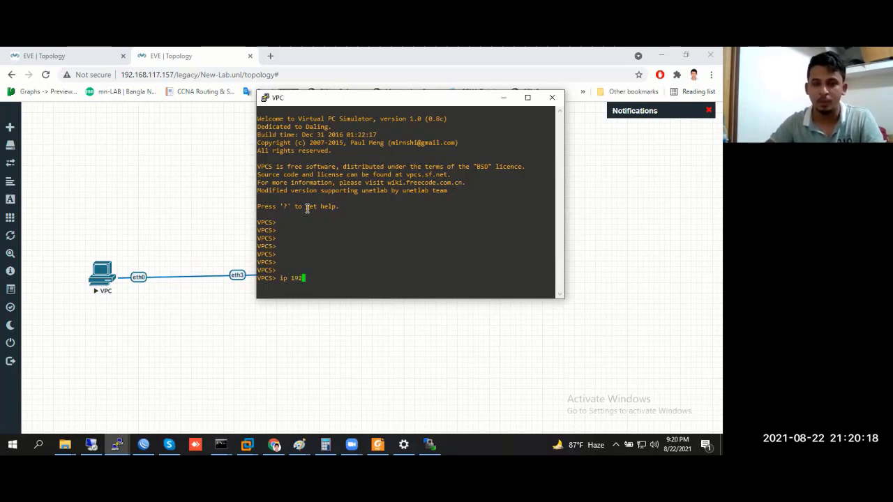
type("192.168")
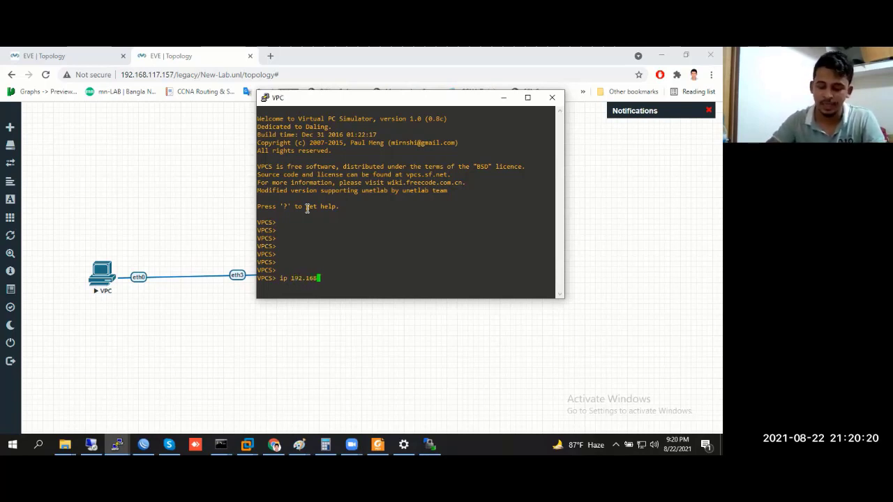
type(".100.")
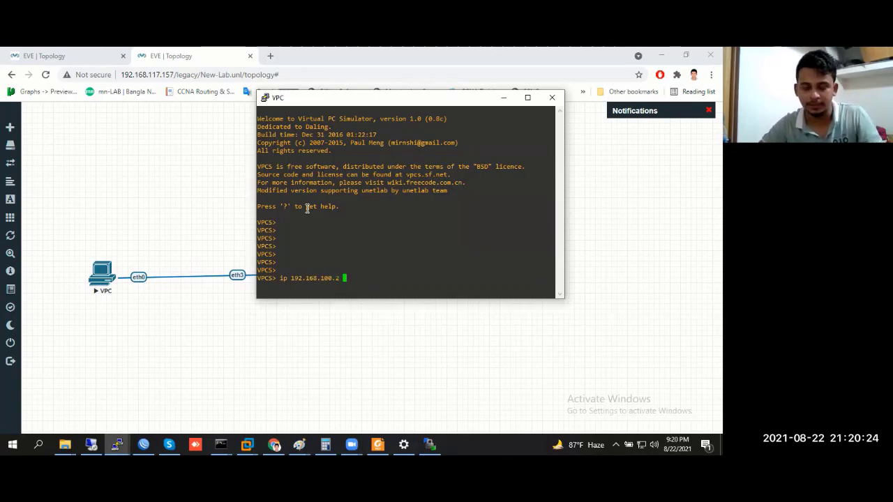
type("2 255")
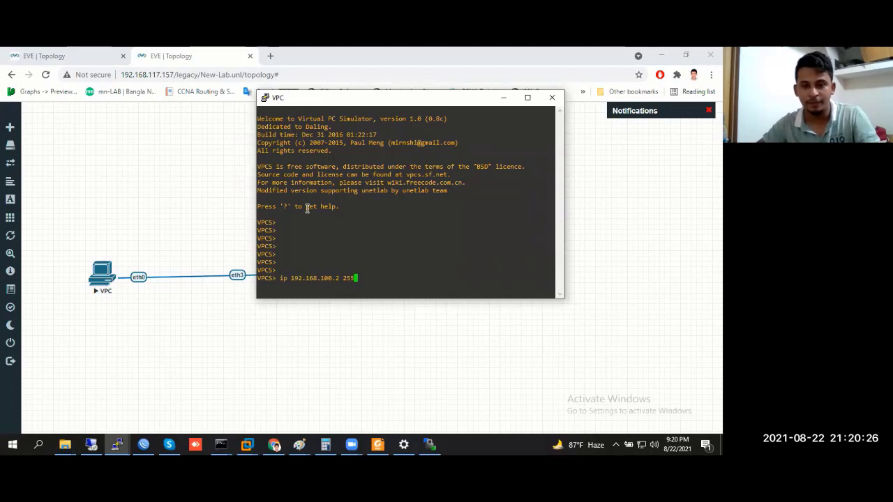
type(".255.255")
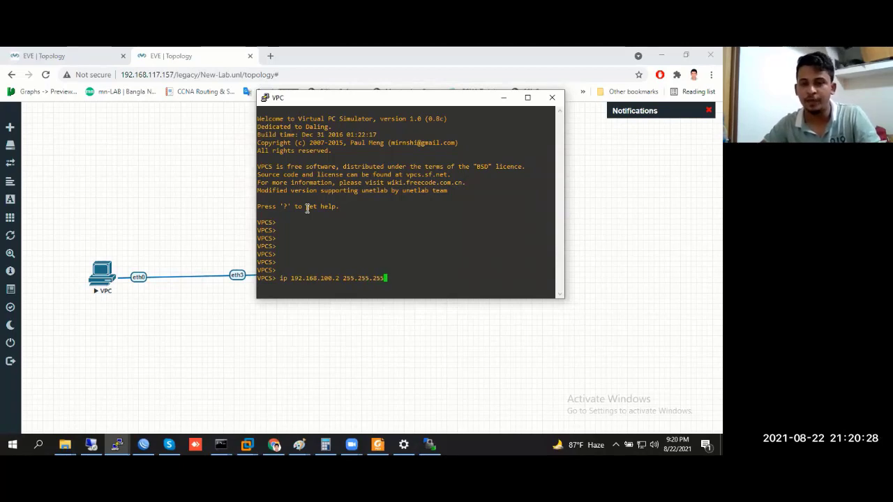
type(".252")
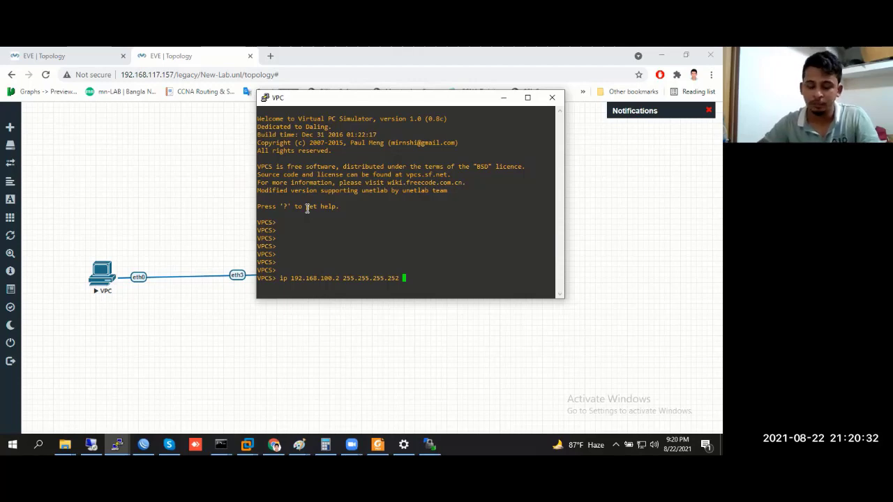
type("192.1")
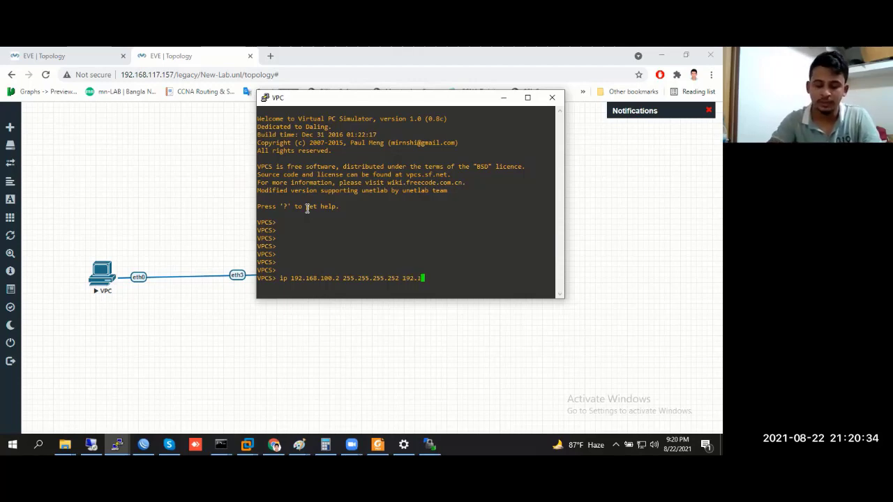
type("68.1")
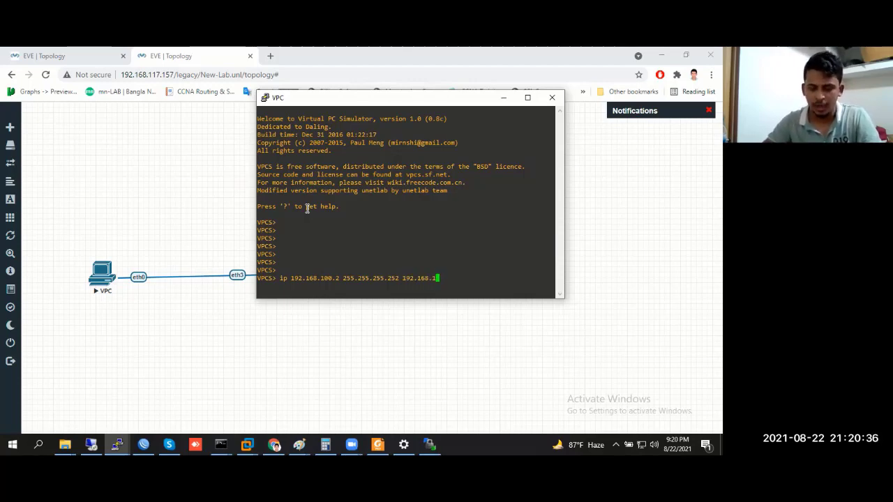
type("00.1")
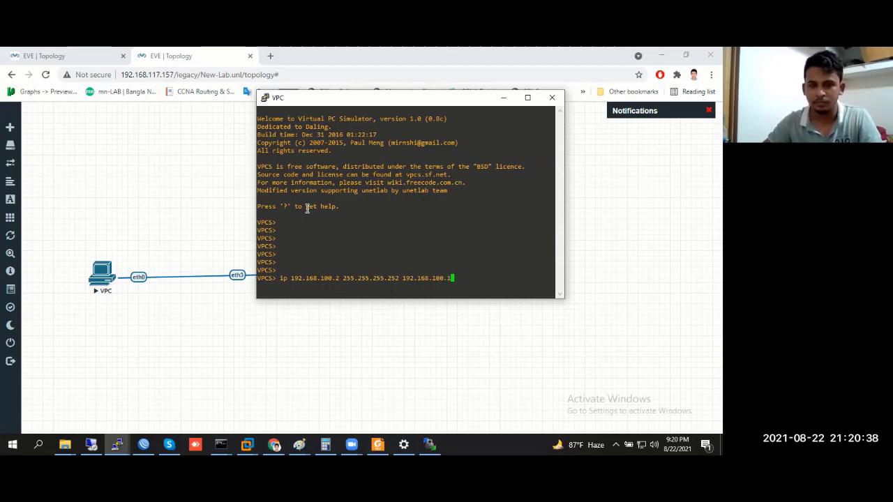
key("Return")
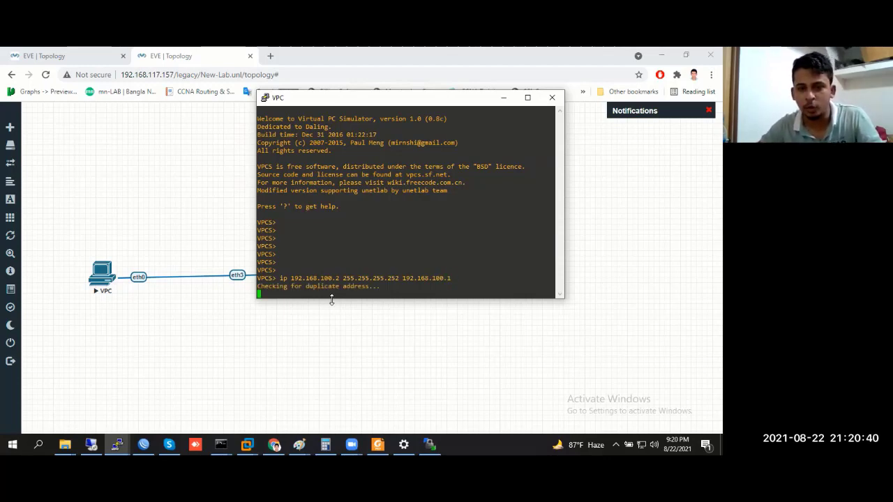
Enlarge the console and use show to confirm 192.168.100.2/30 with gateway 192.168.100.1
left_click_drag(331, 299, 330, 330)
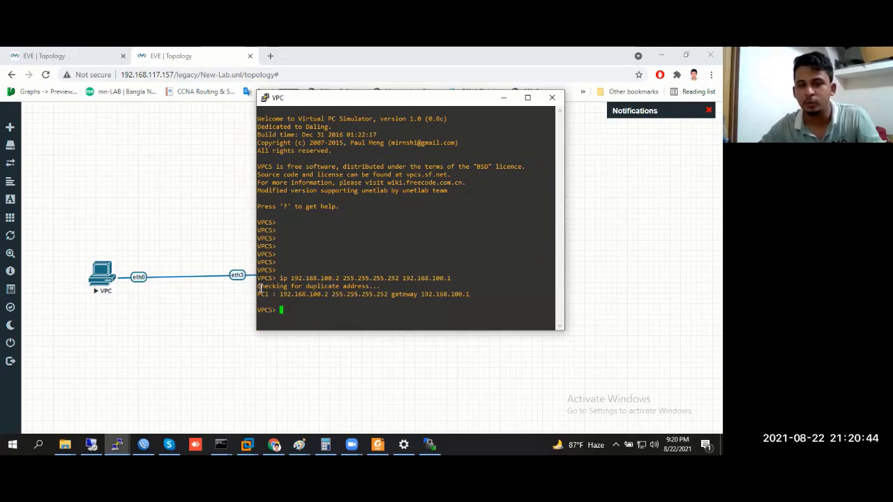
left_click_drag(258, 286, 375, 290)
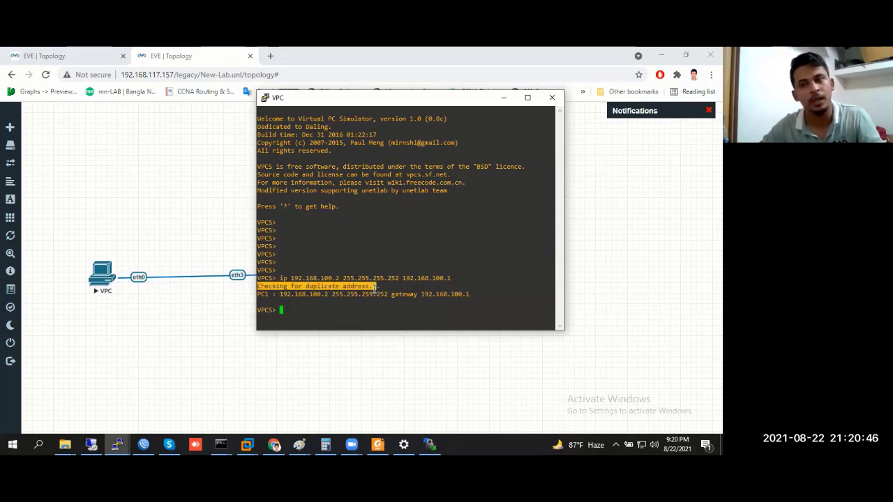
double_click(325, 293)
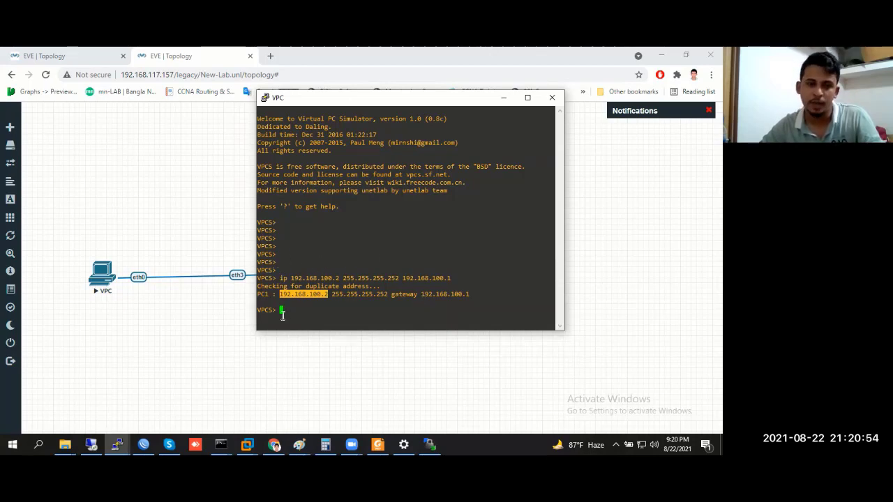
left_click(283, 315)
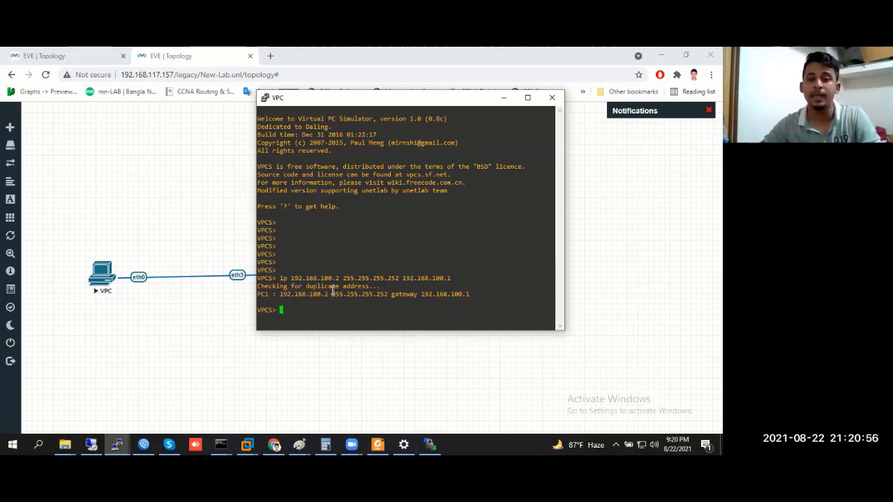
key("Return")
key("Return")
key("Return")
key("Return")
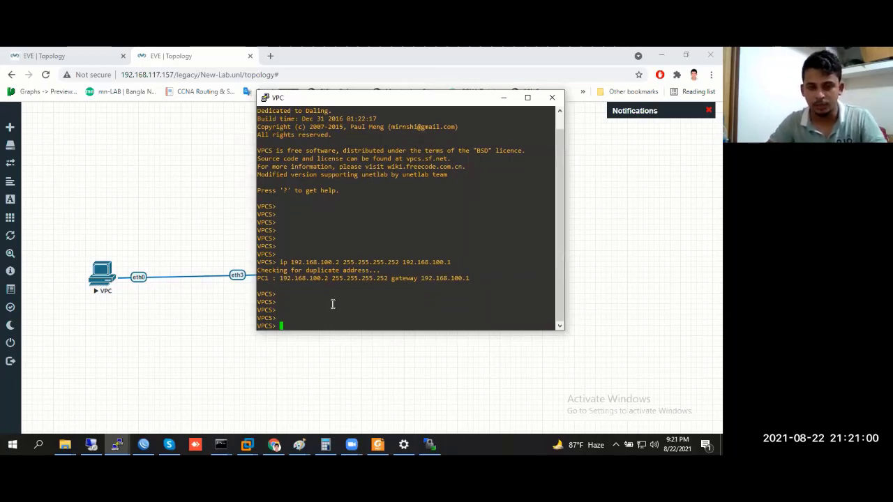
type("show")
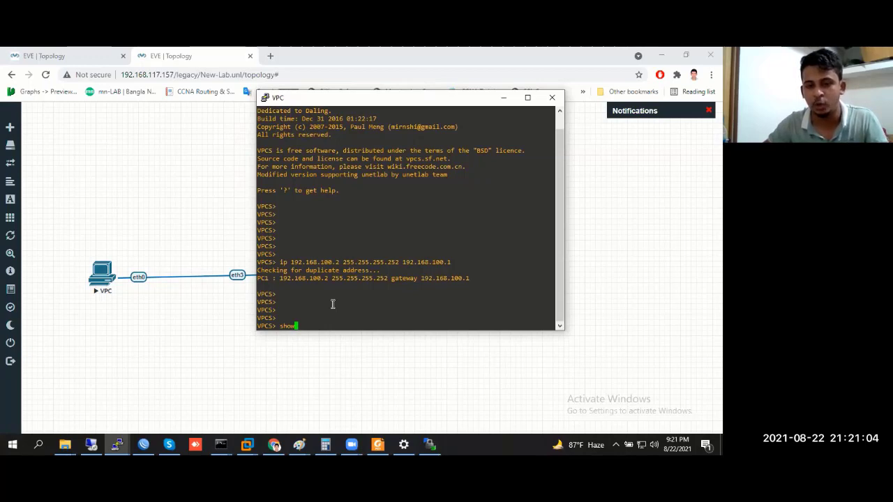
key("Return")
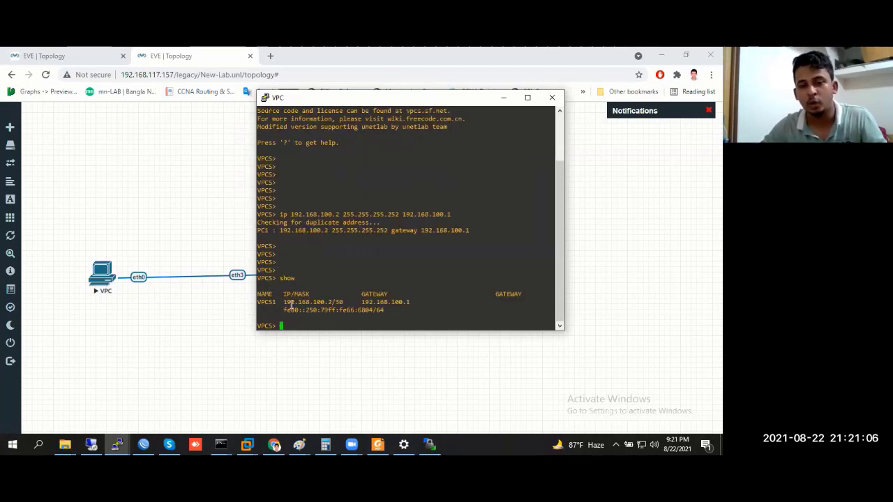
double_click(295, 302)
double_click(399, 302)
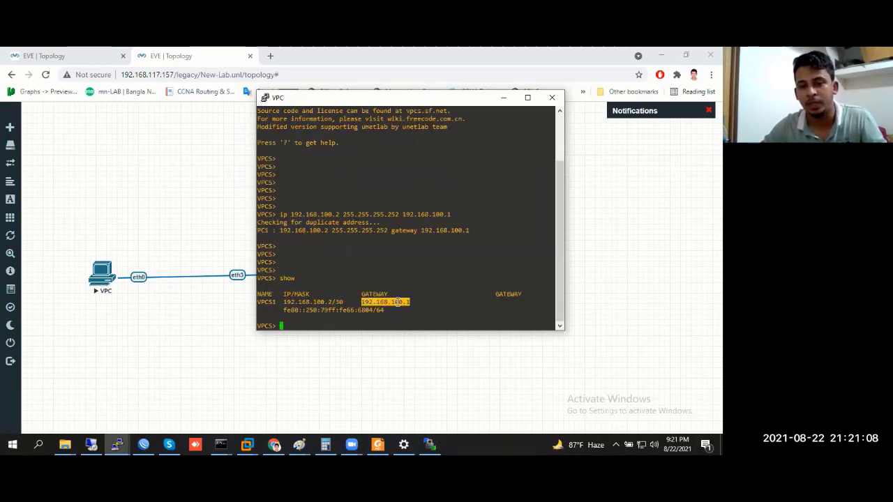
double_click(341, 302)
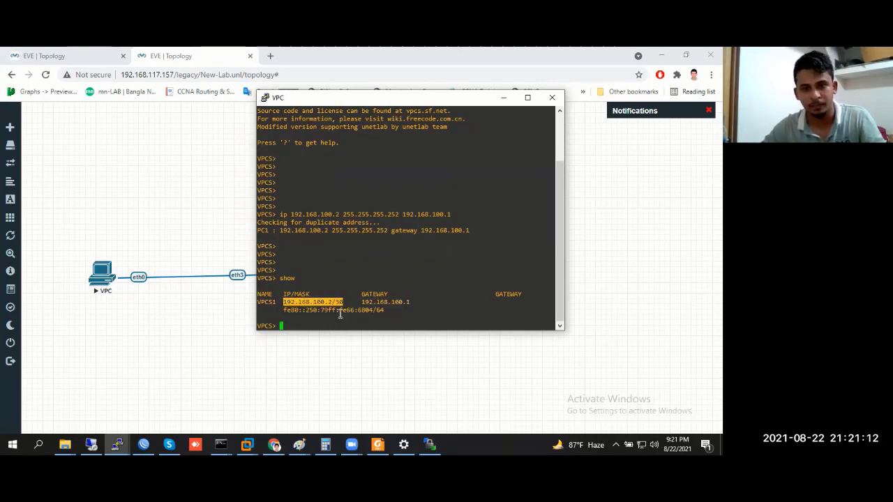
left_click(340, 314)
Ping 8.8.8.8 from the VPC, stop it after timeouts, and minimize the console
type("pi")
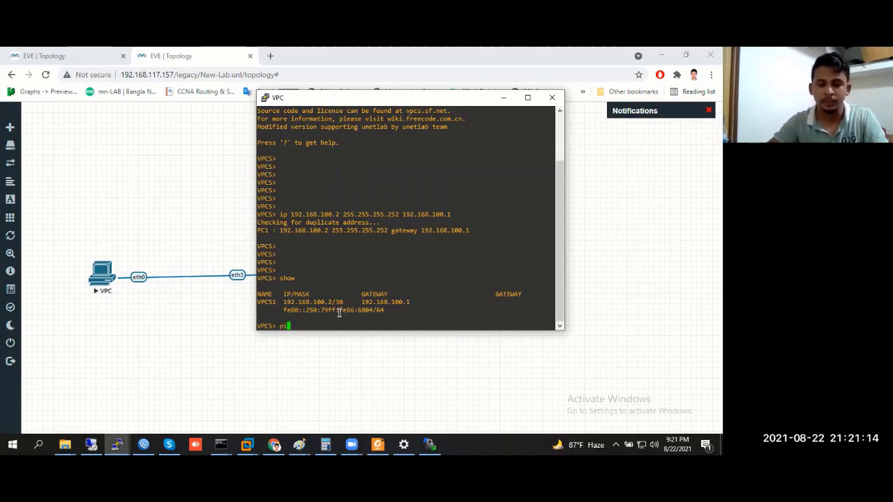
type("ng 8.8.8.8")
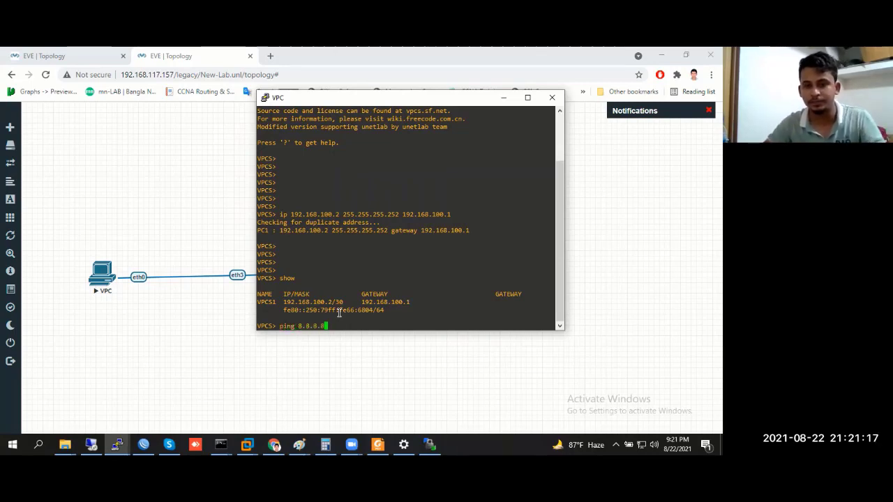
key("Return")
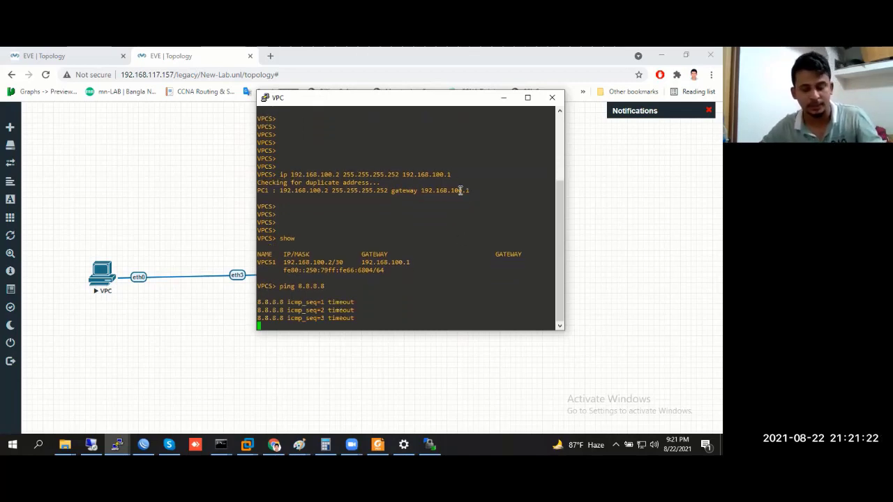
key("ctrl+c")
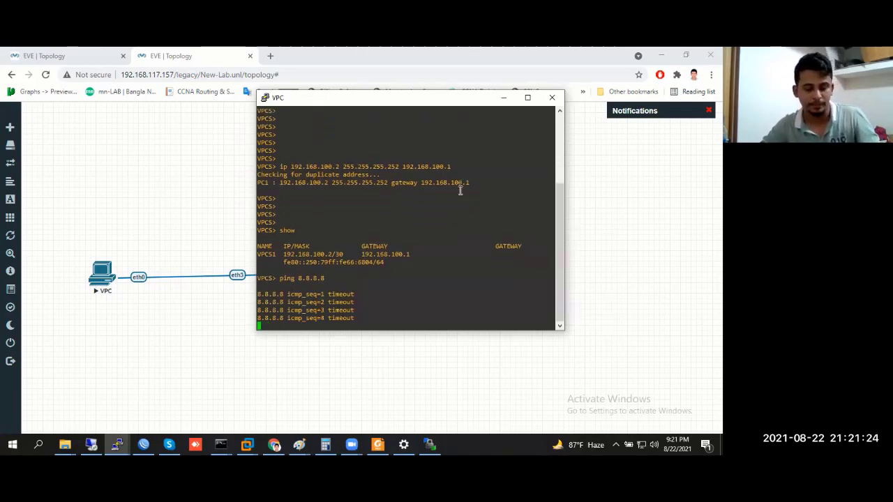
key("Return")
key("Return")
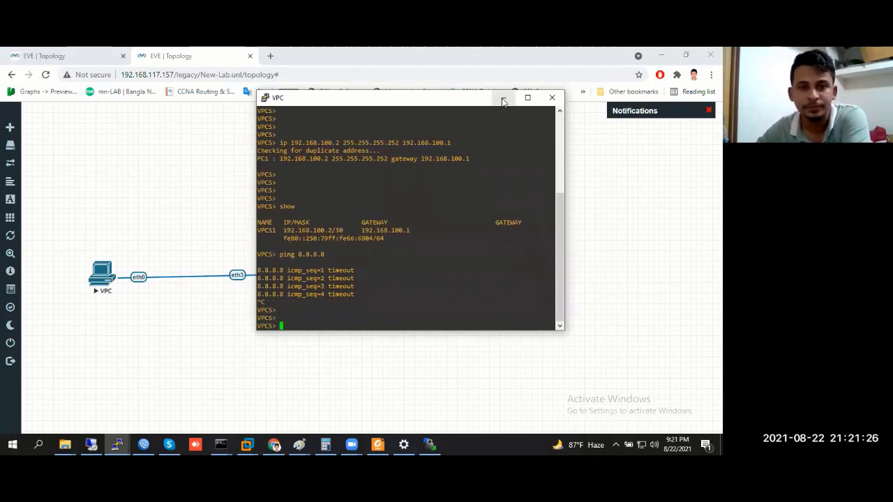
left_click(504, 101)
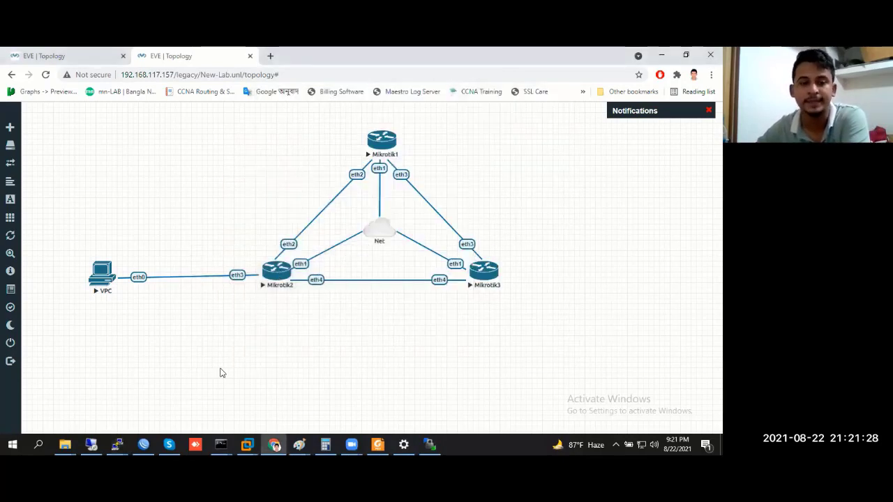
Open Router-2's IP > Firewall NAT list and start a new rule
left_click(143, 444)
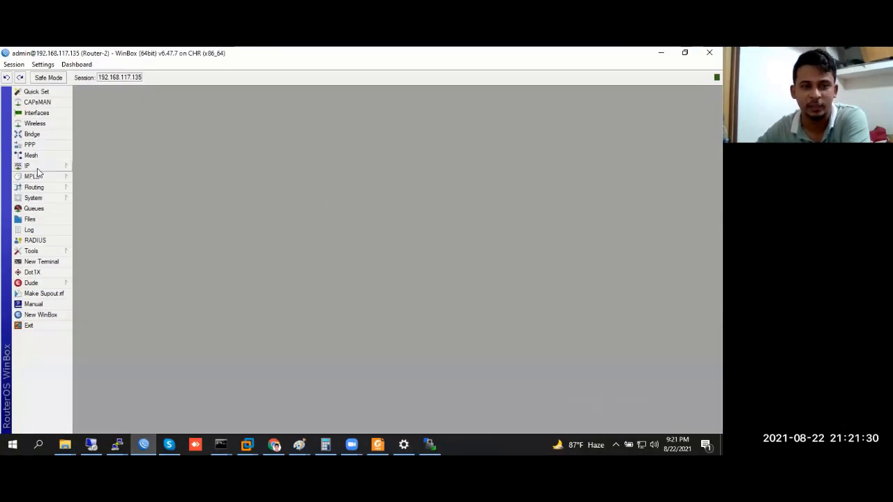
left_click(28, 166)
left_click(94, 252)
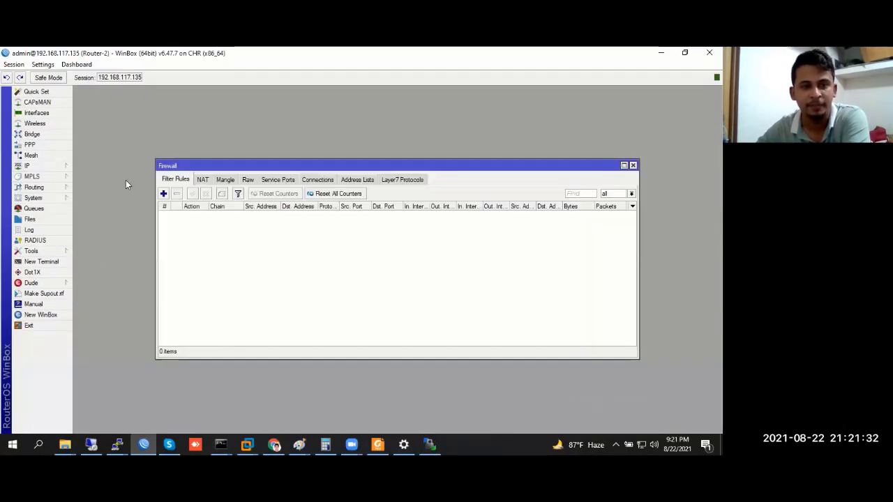
left_click(200, 180)
left_click(163, 194)
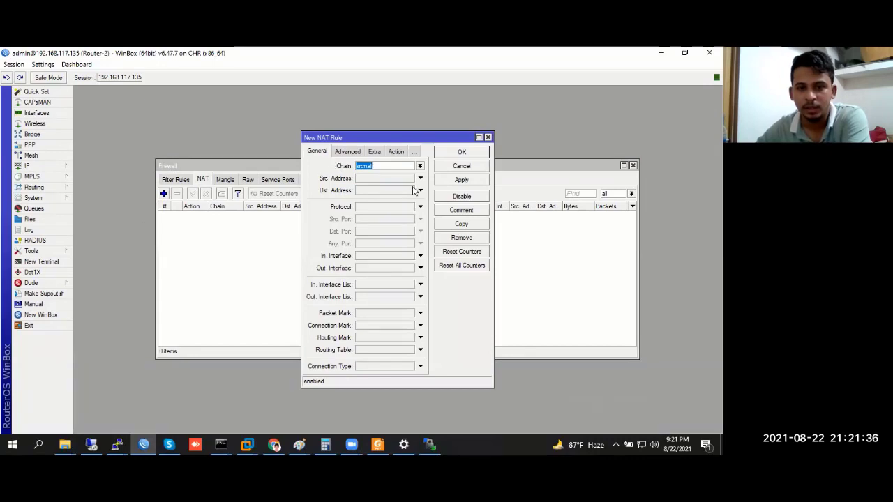
Set the NAT rule's Out. Interface to ether1 and action to masquerade, then apply it
left_click(367, 267)
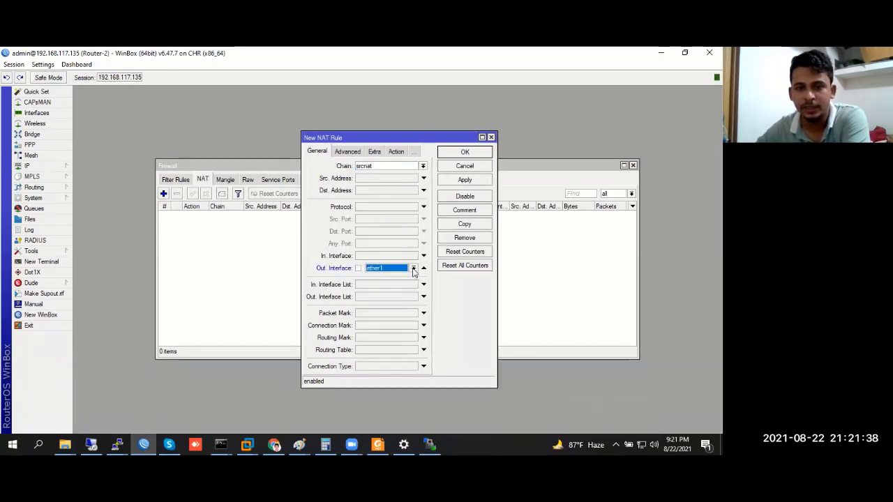
left_click(413, 270)
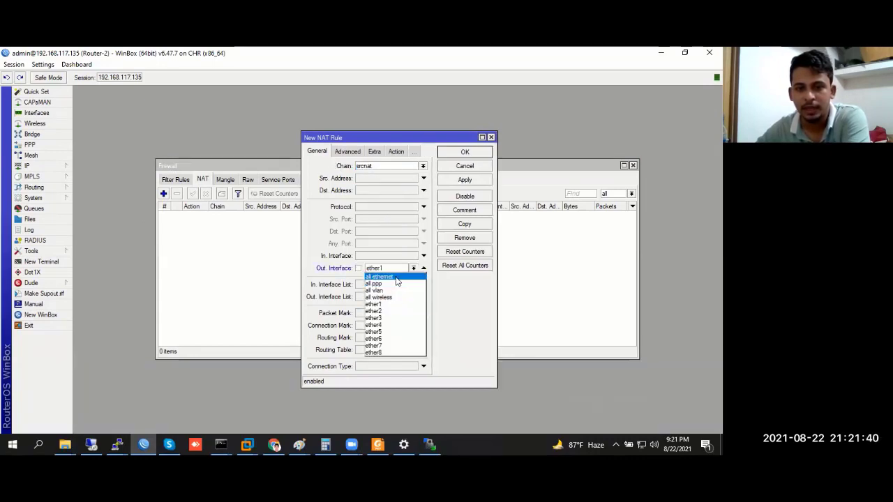
left_click(382, 305)
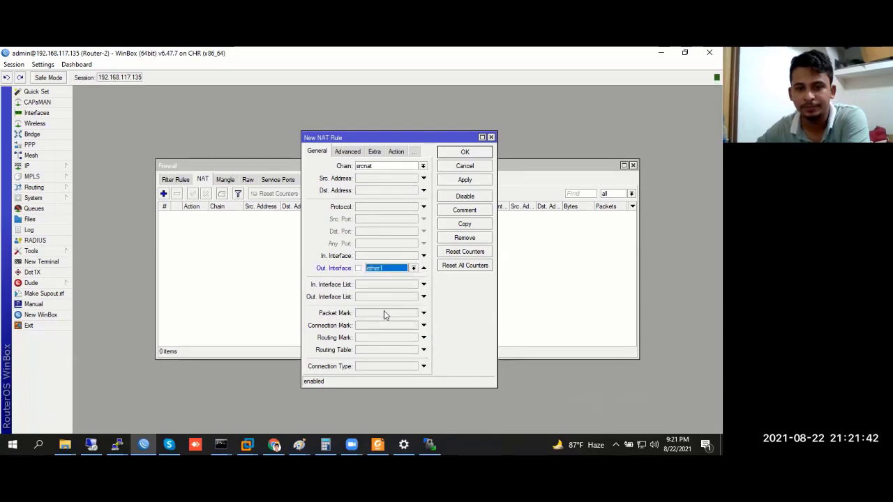
left_click(396, 151)
left_click(376, 168)
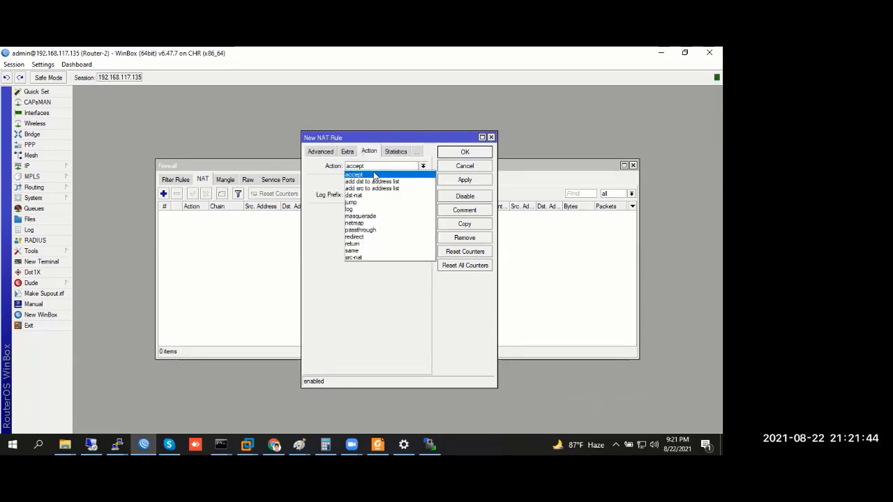
left_click(375, 217)
left_click(465, 181)
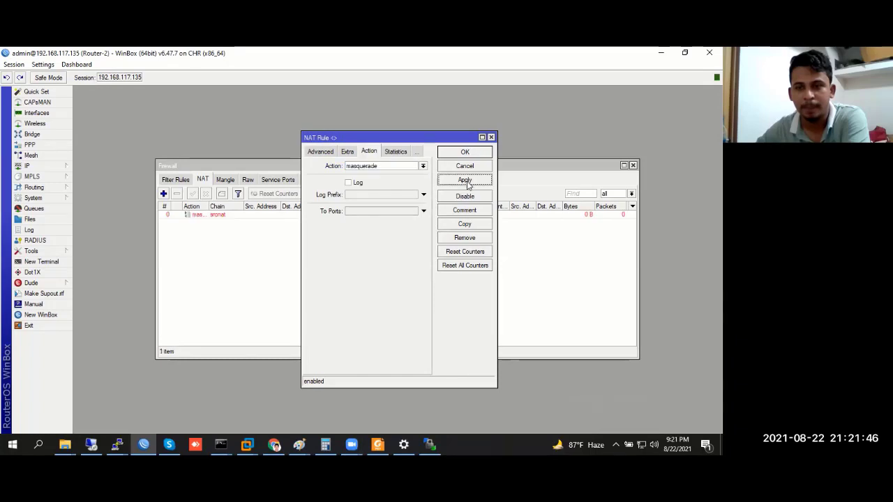
left_click(465, 153)
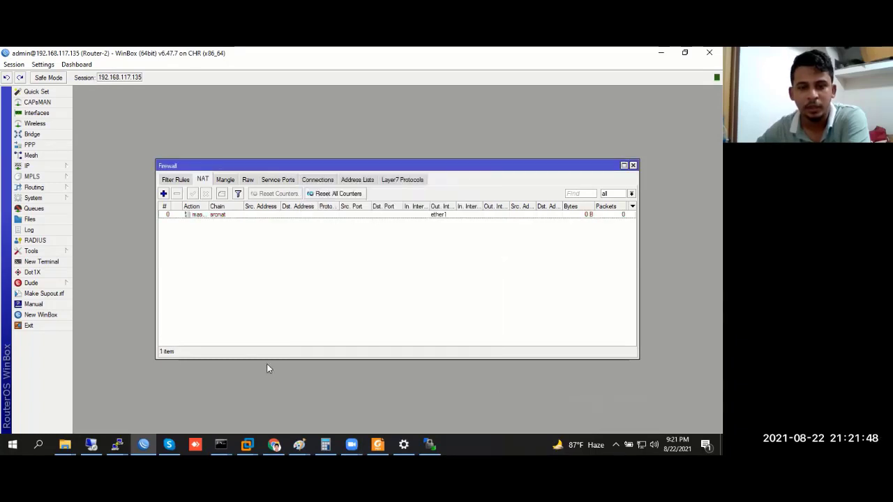
left_click(117, 444)
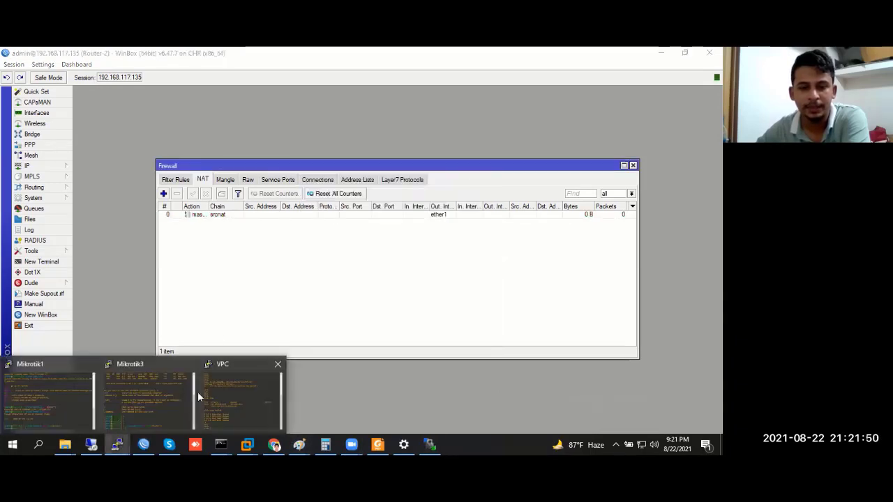
Rerun ping 8.8.8.8 from the VPC console, getting four replies near 55 ms
left_click(239, 400)
key("Up")
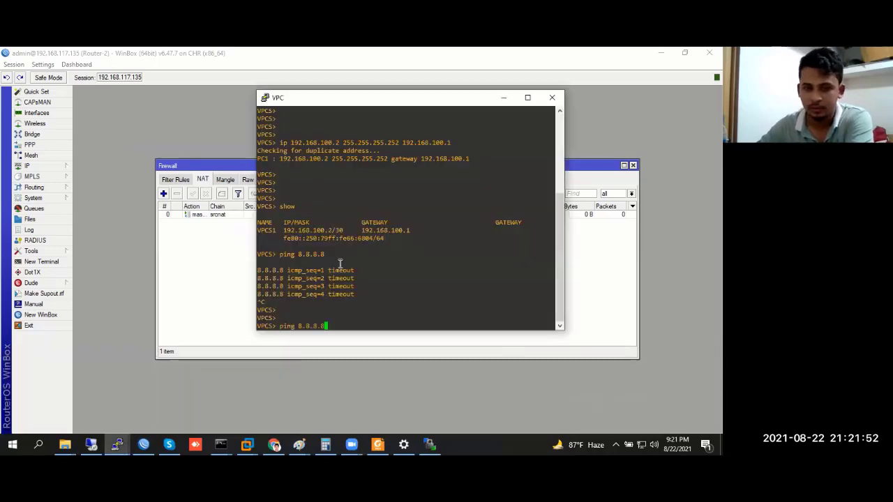
key("Return")
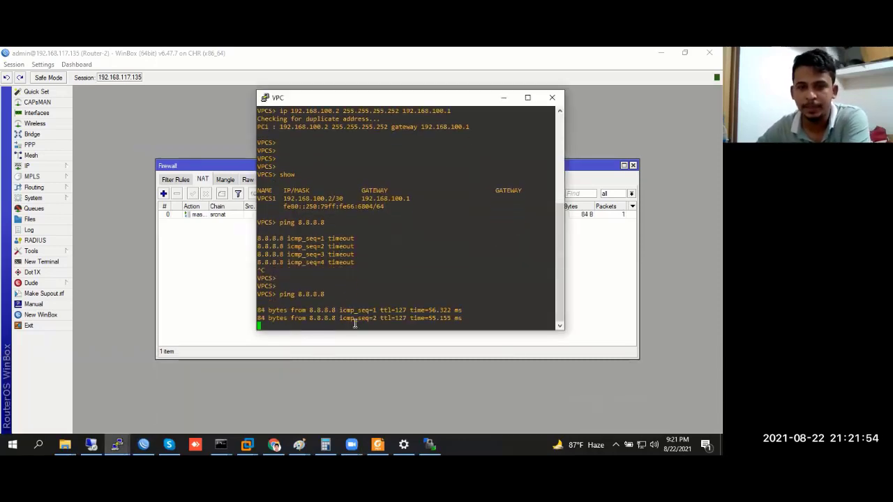
key("ctrl+c")
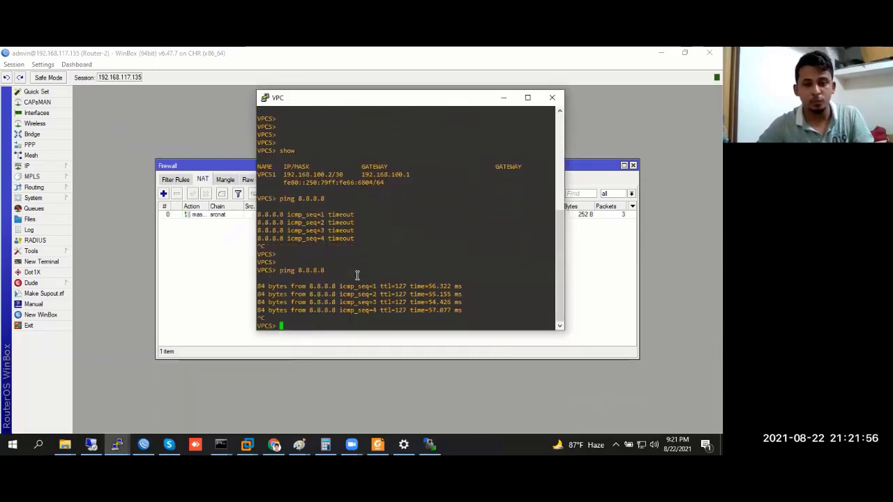
key("Return")
key("Return")
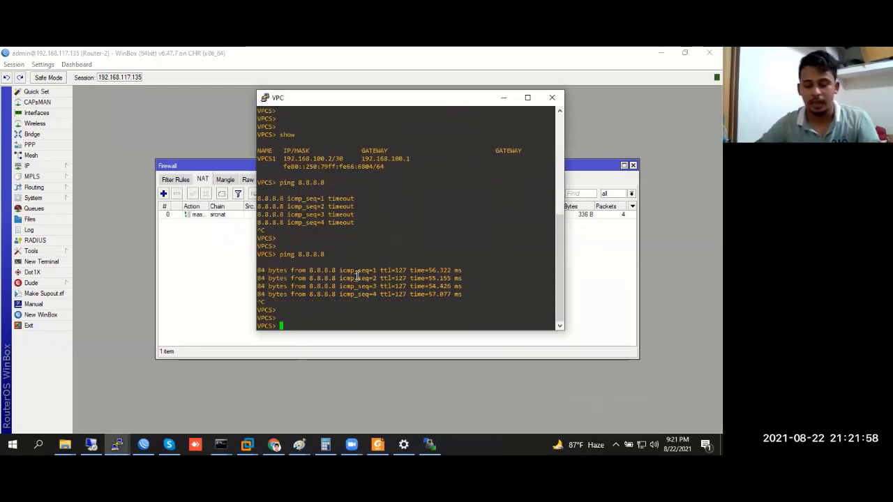
type("ping 22")
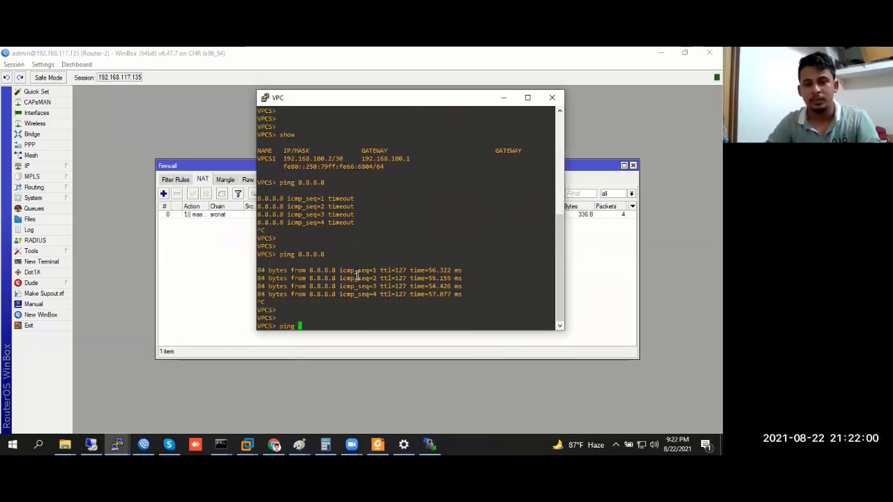
key("BackSpace")
key("BackSpace")
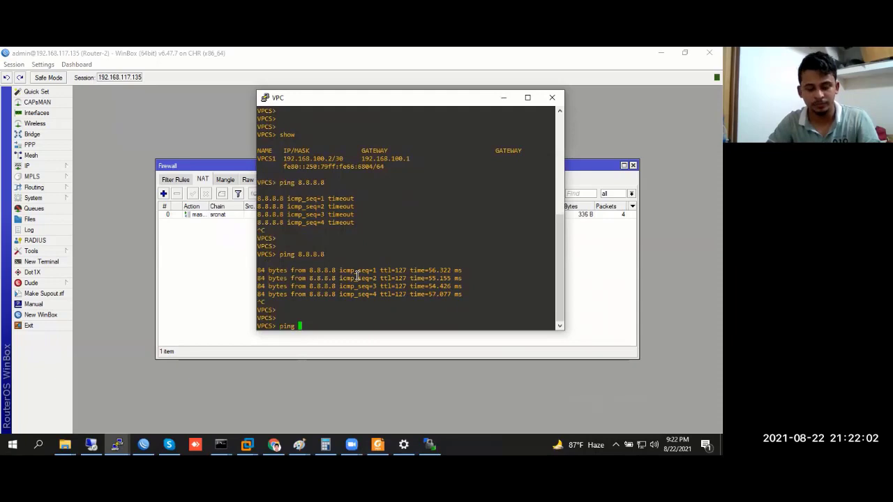
type("www.")
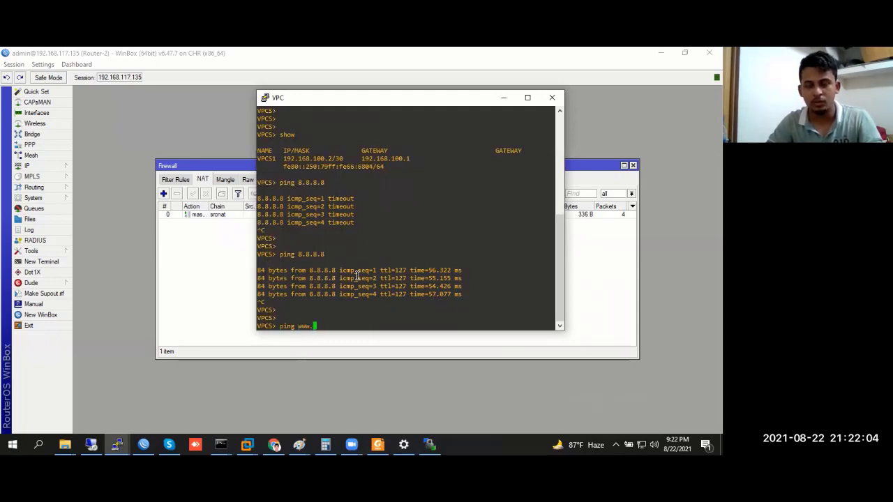
type("google.com")
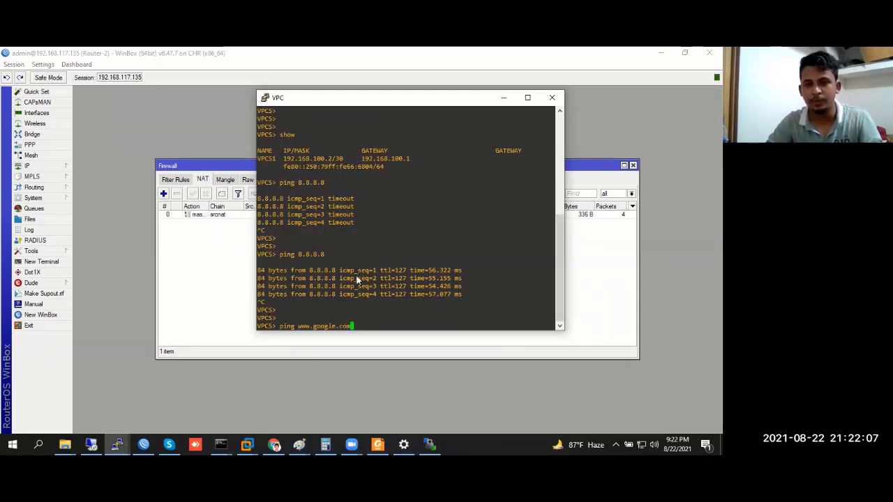
key("alt+Tab")
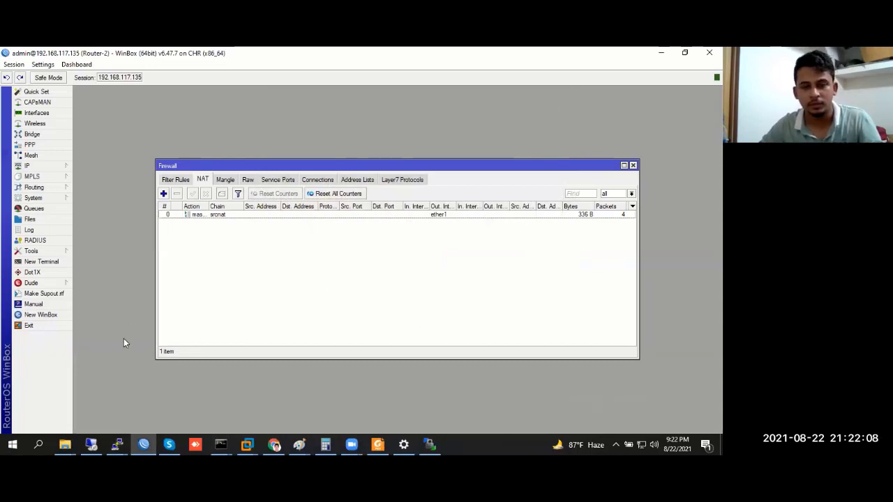
Try opening a telnet console to the VPC node and dismiss the connection reset error
left_click(277, 445)
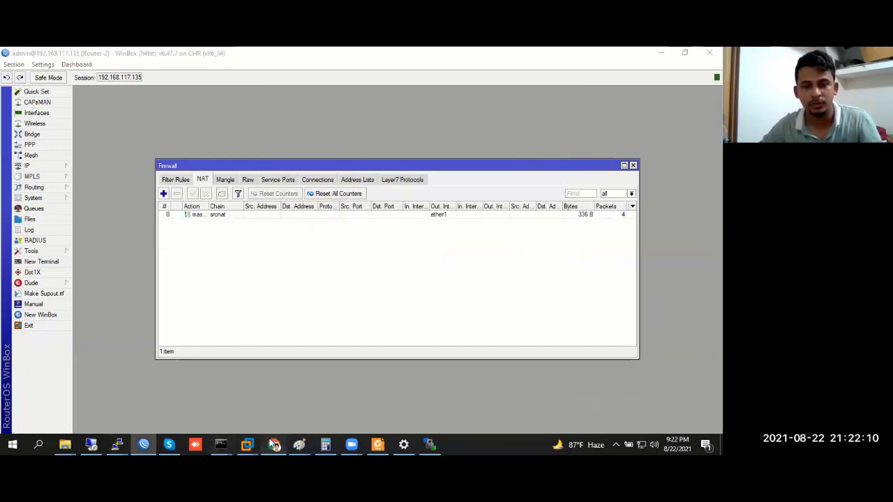
left_click(94, 278)
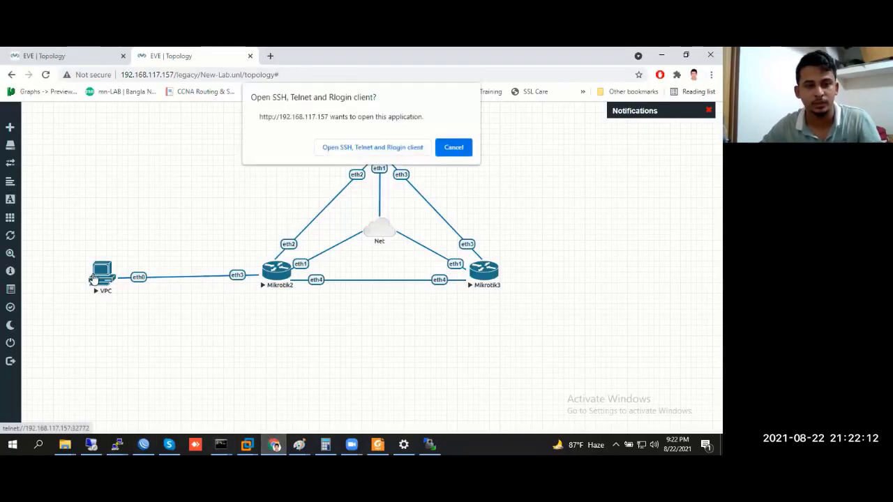
left_click(343, 147)
left_click(413, 286)
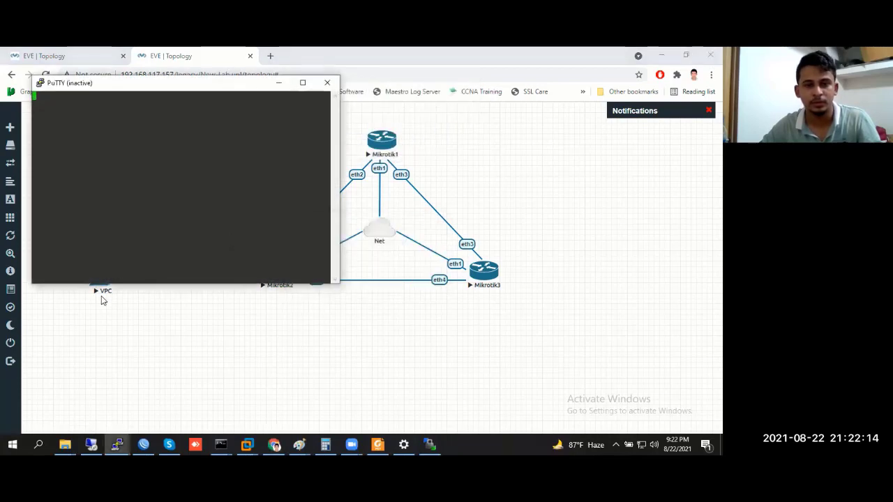
Stop and restart the VPC node, then reopen its telnet console
right_click(139, 278)
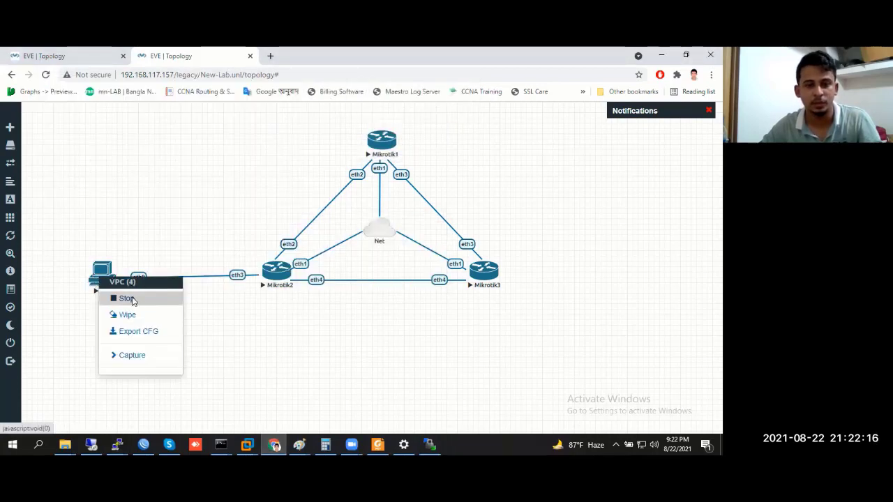
left_click(130, 298)
right_click(96, 279)
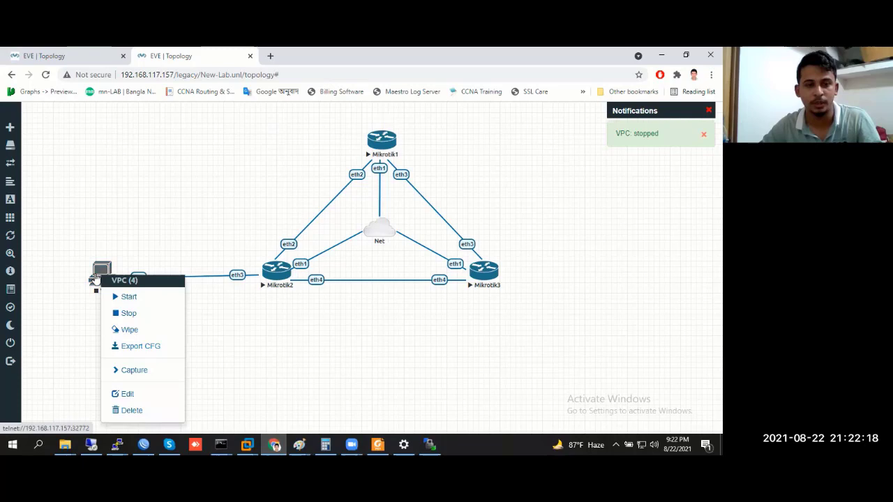
left_click(124, 296)
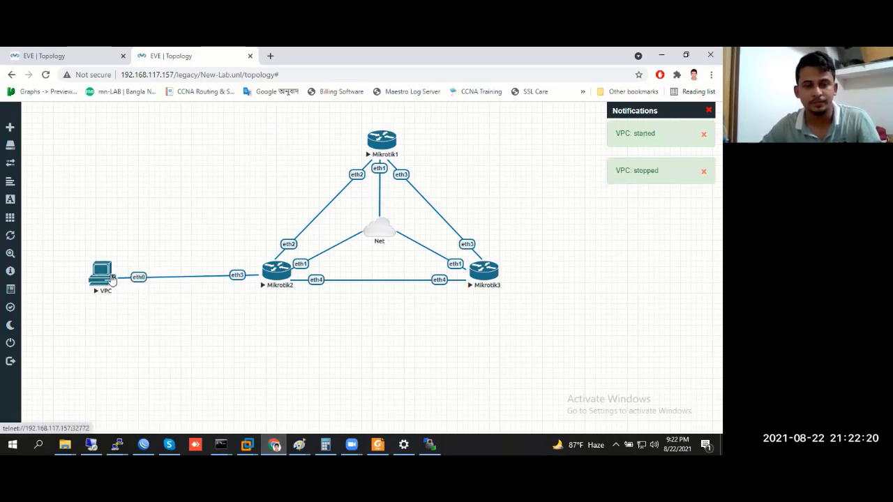
left_click(102, 275)
left_click(352, 148)
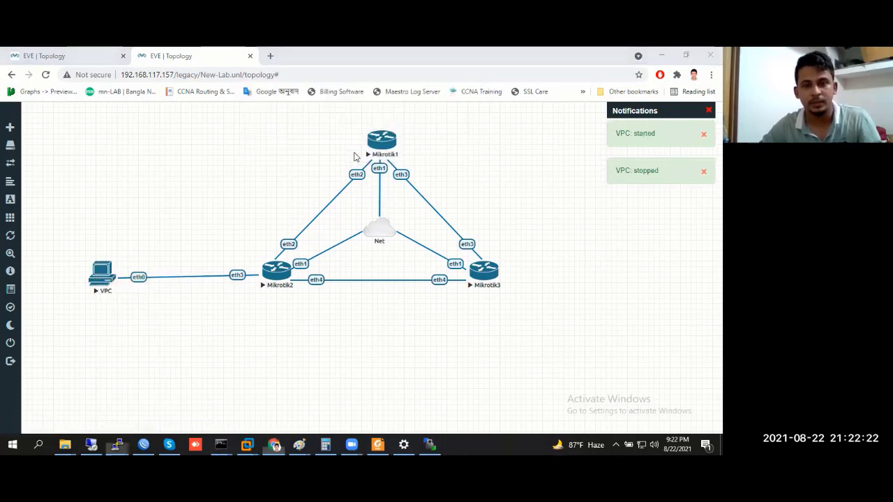
Run show in the VPC console, which reports an unset 0.0.0.0/0 address
type("ping")
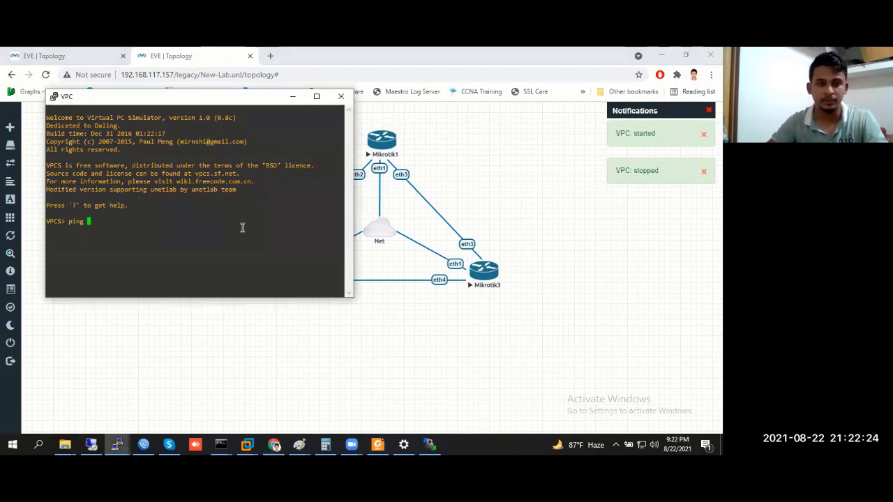
key("BackSpace")
key("BackSpace")
key("BackSpace")
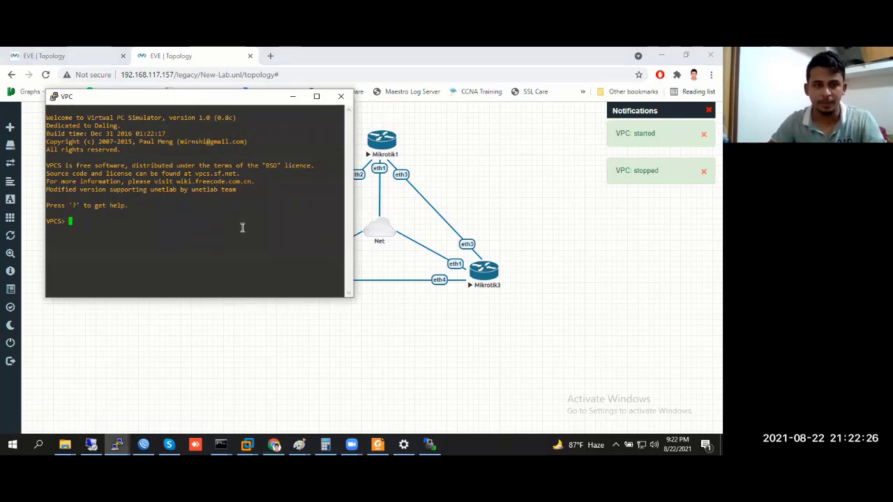
type("show")
key("Return")
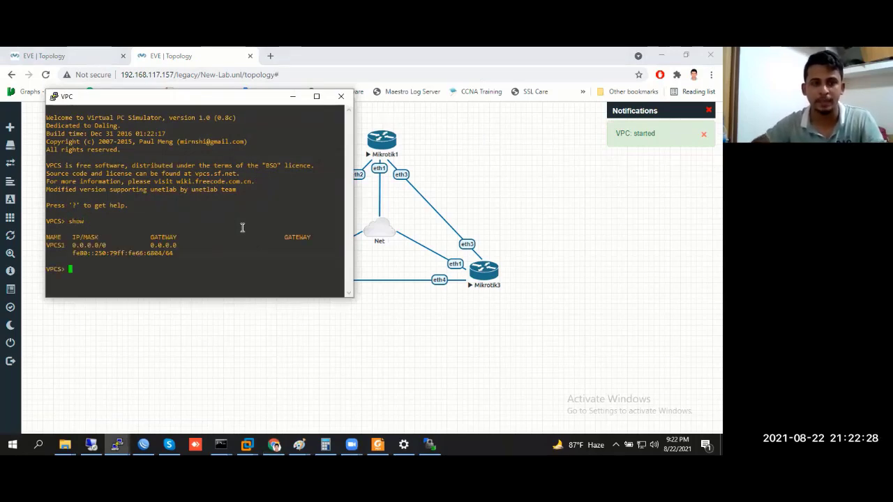
left_click_drag(71, 245, 105, 246)
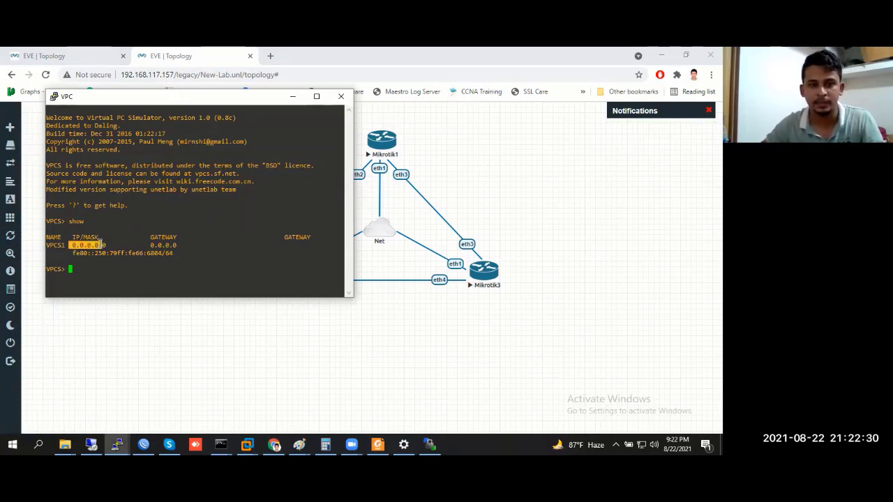
left_click(128, 247)
Address the VPC as 192.168.100.2 255.255.255.252 with gateway 192.168.100.1
type("ip ")
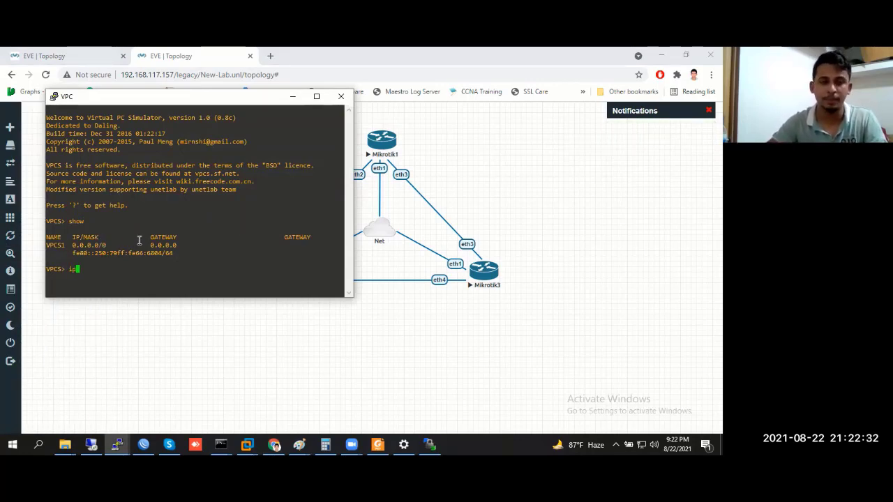
type("192")
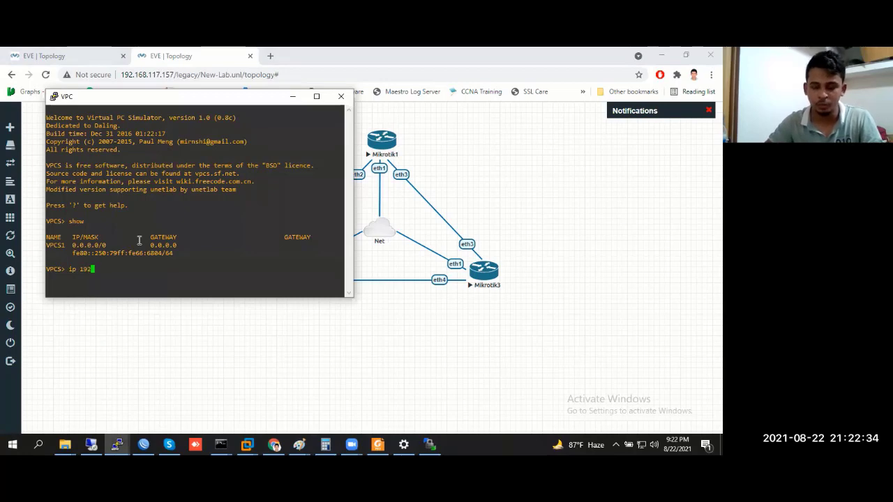
type(".168.1")
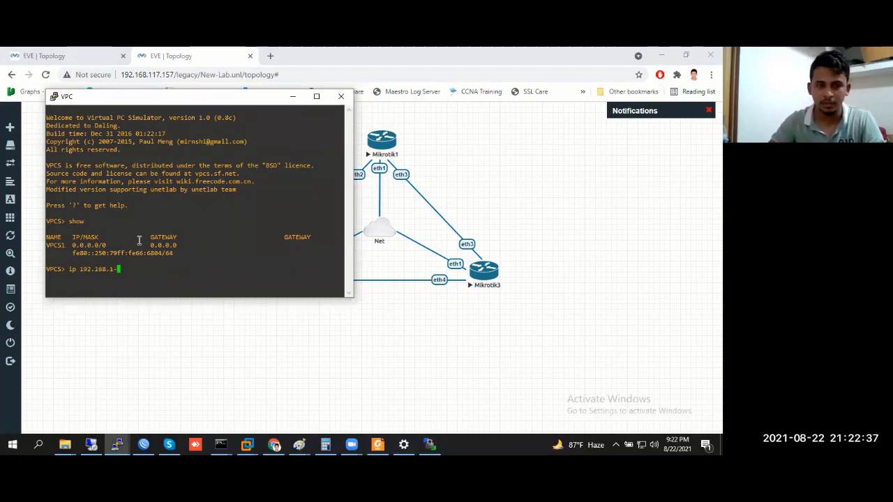
key("BackSpace")
type("0")
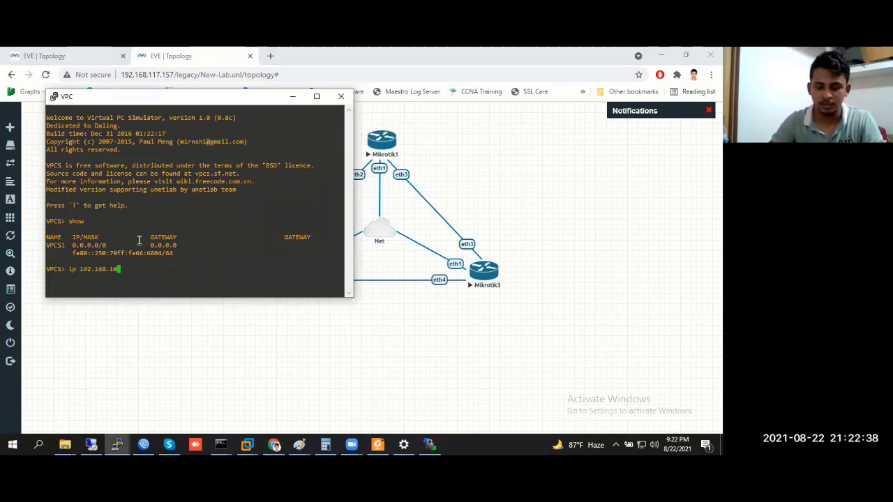
type("0")
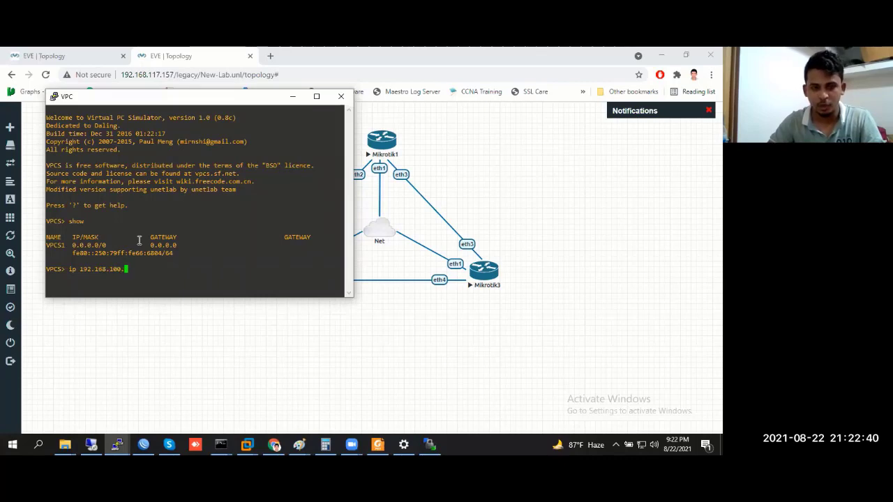
type(".2")
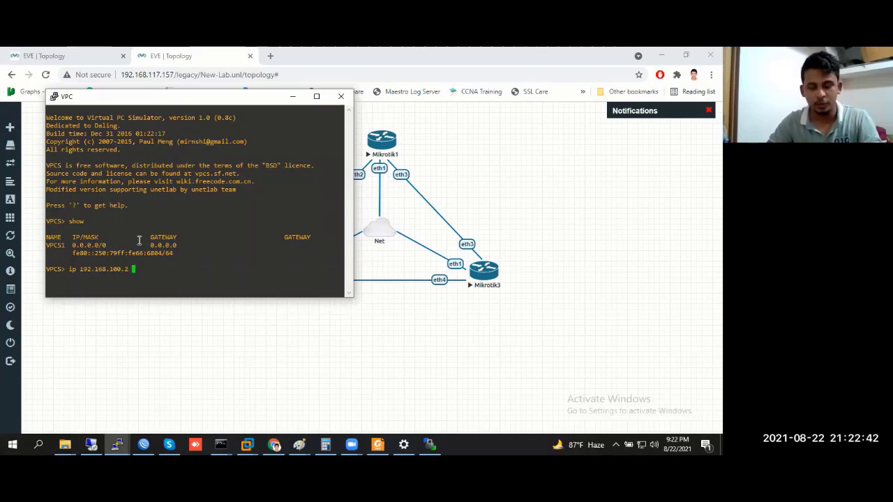
type("255.255.2")
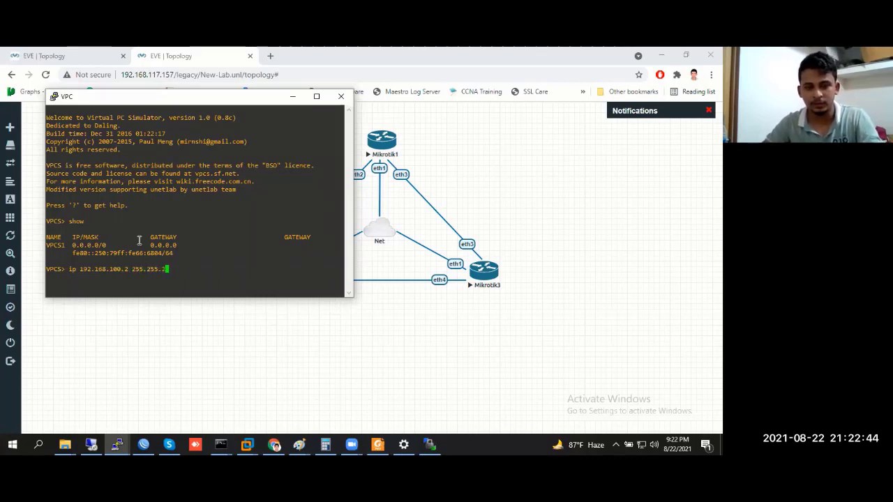
type("55.252")
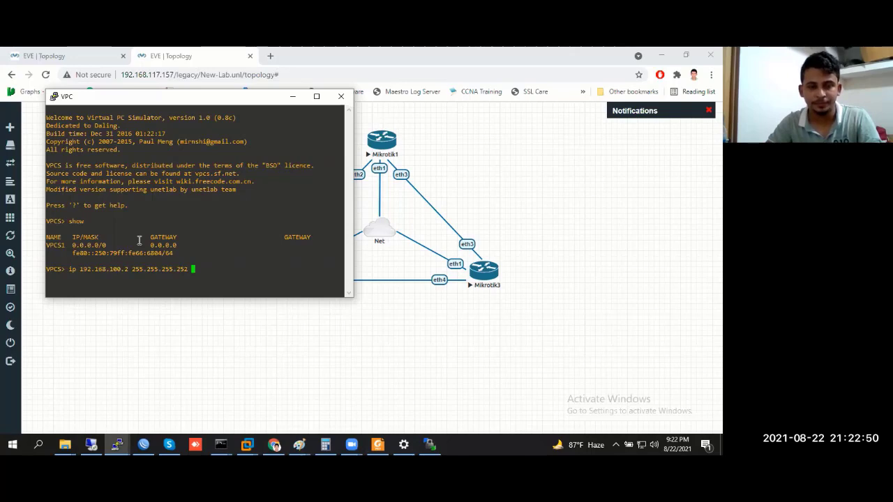
type(" 192")
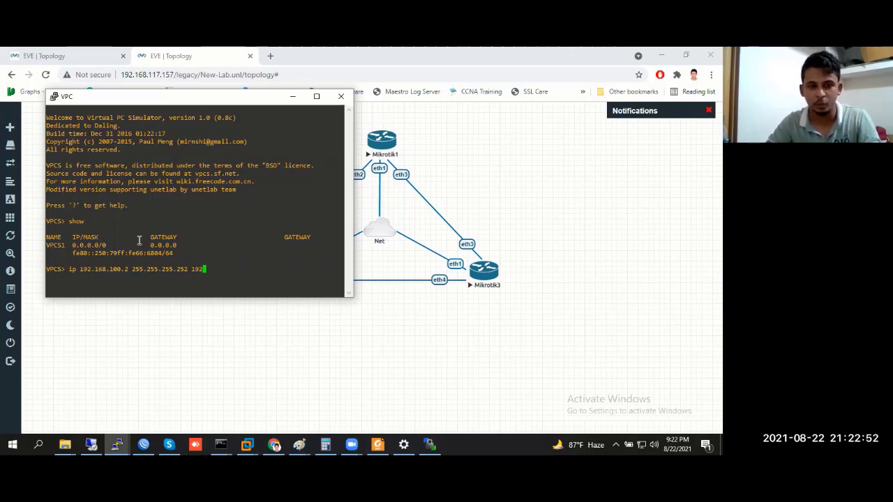
type(".168.")
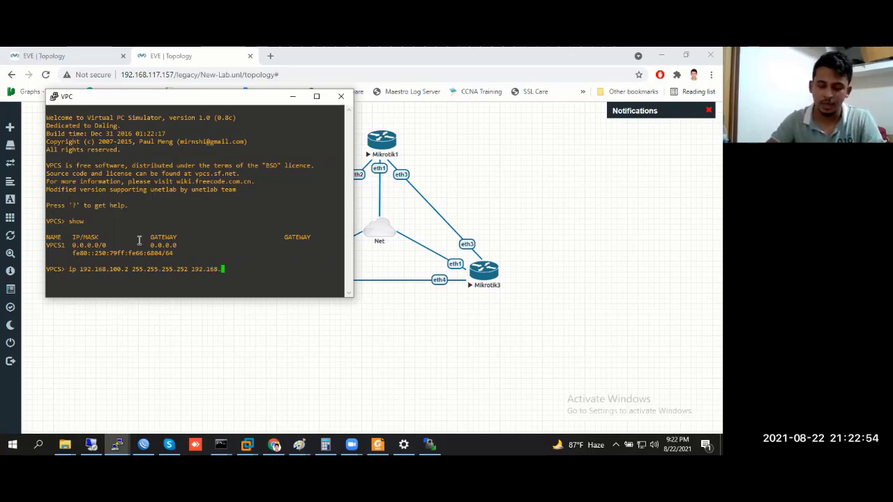
type("100")
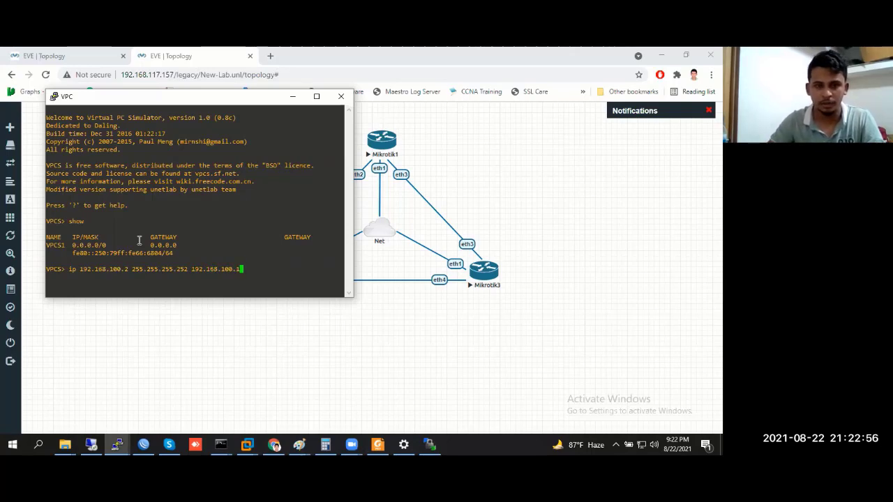
type(".1")
key("Return")
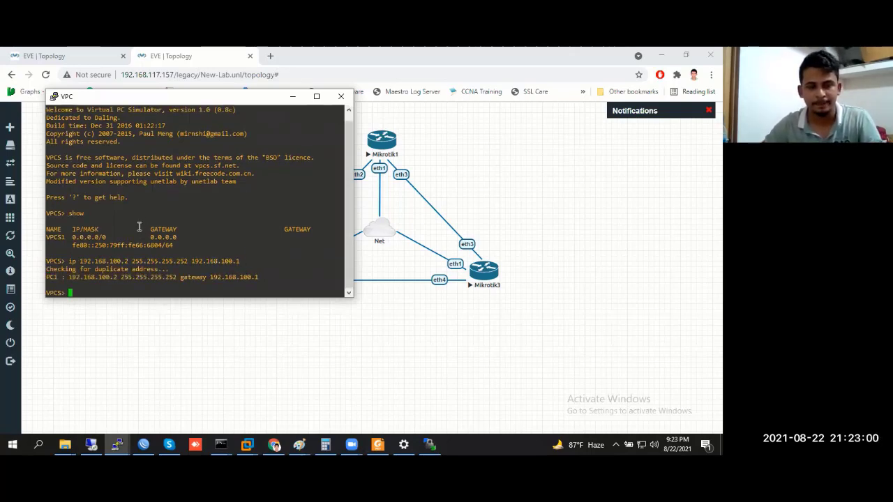
Ping the gateway 192.168.100.1 from the VPC, then stop the ping with Ctrl+C
type("ping")
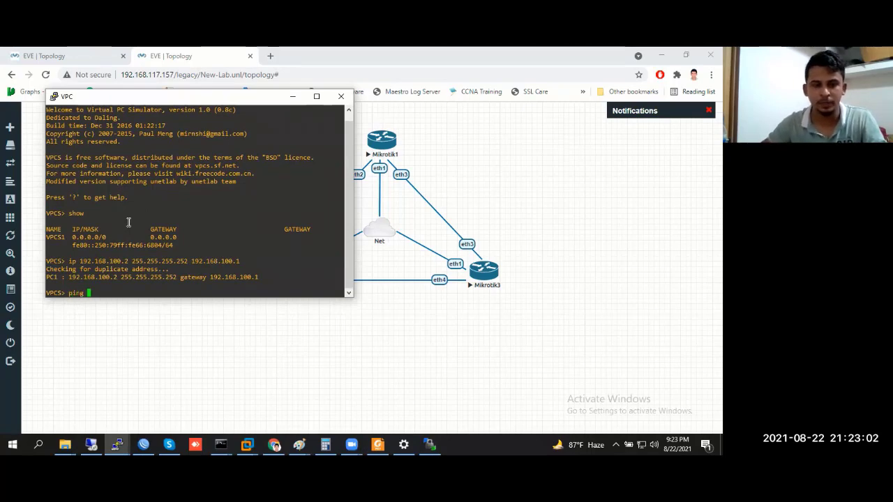
double_click(221, 277)
right_click(204, 293)
key("Return")
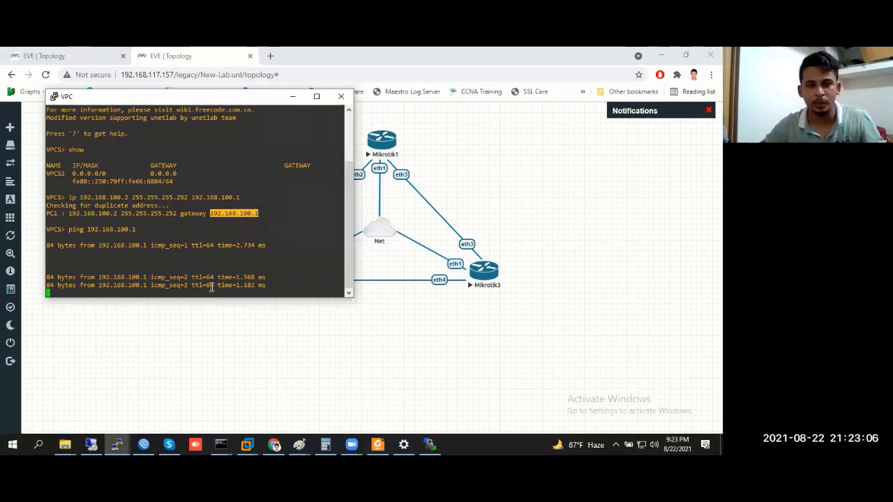
key("ctrl+c")
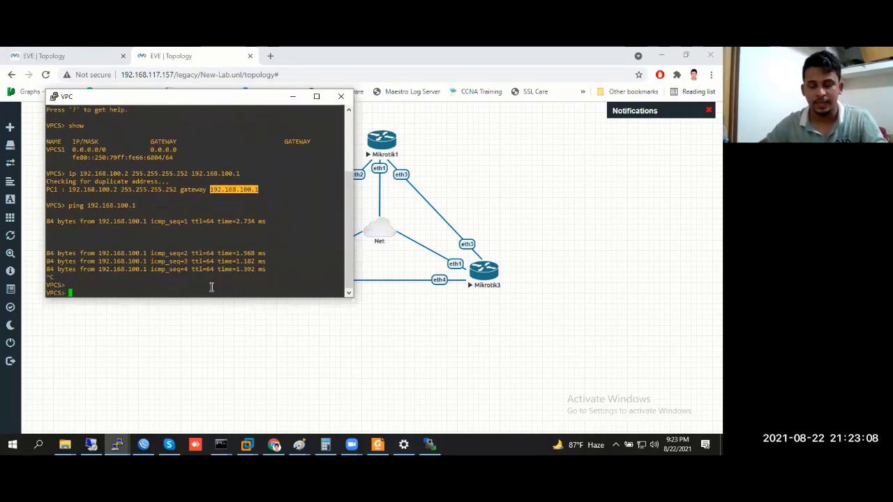
key("Return")
key("Return")
key("Return")
key("Return")
key("Return")
key("Return")
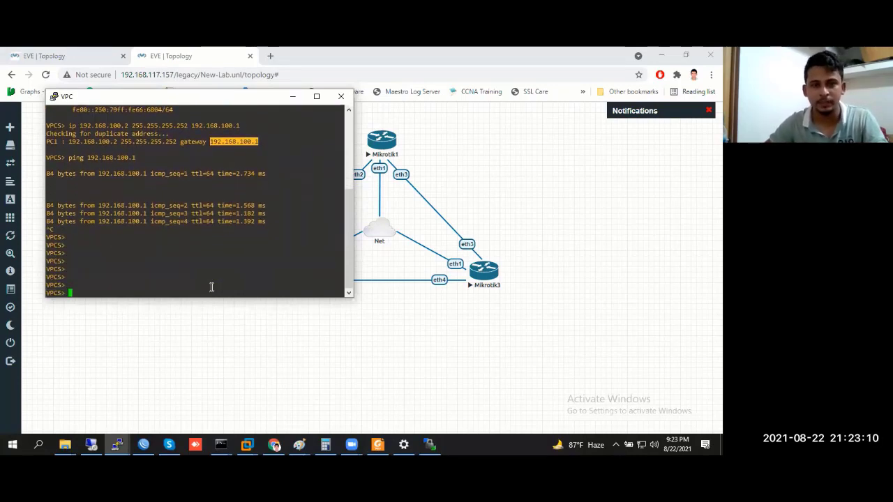
Save the VPC configuration to startup.vpc and highlight the save confirmation
type("save")
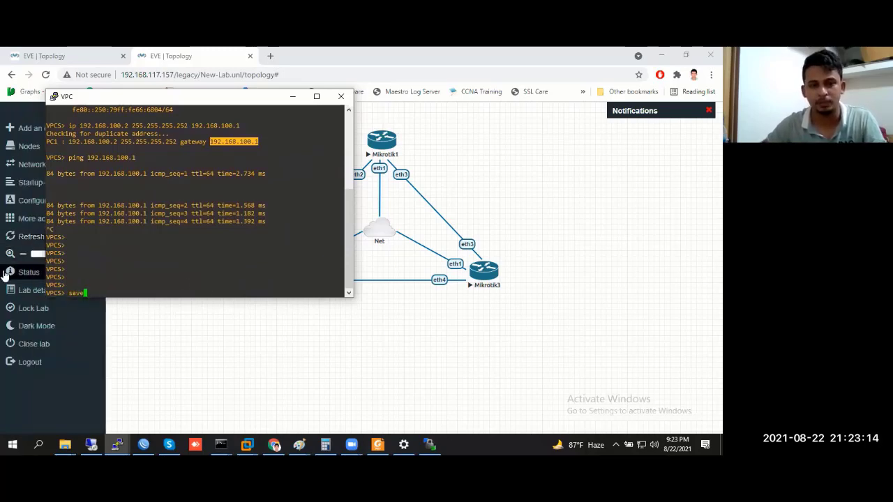
left_click(94, 284)
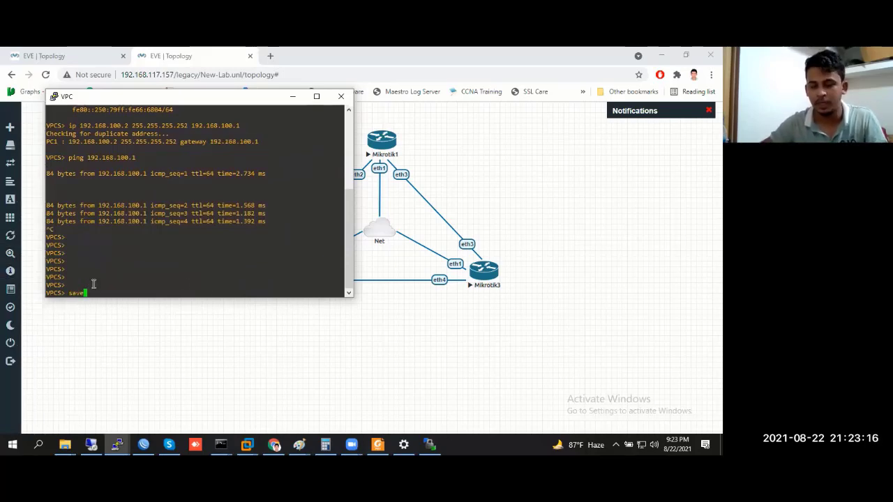
type("ve")
key("Return")
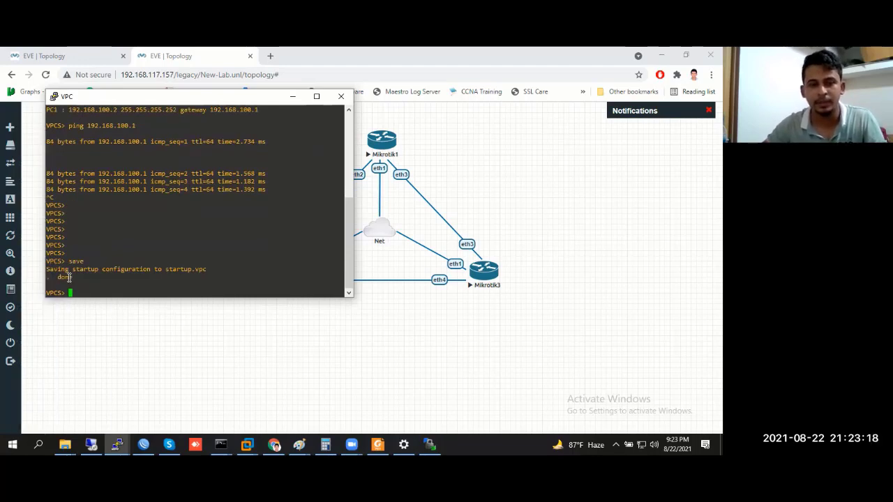
left_click_drag(46, 268, 208, 277)
left_click(155, 282)
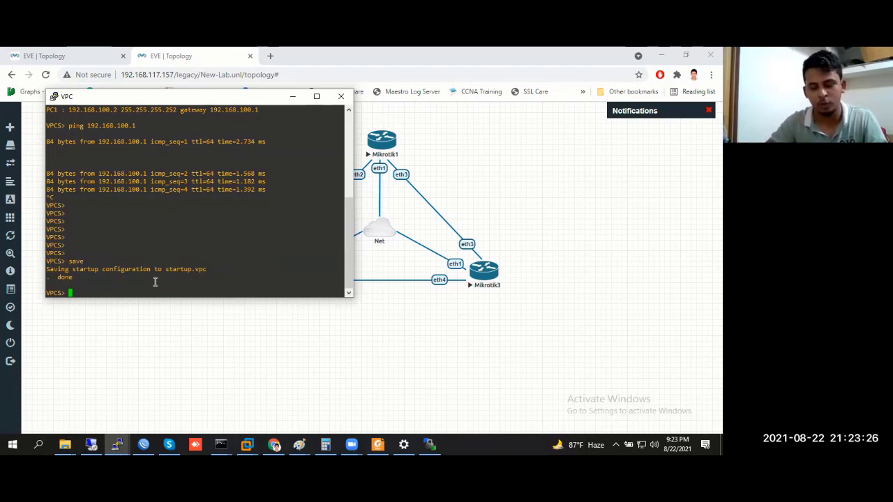
Run show to verify the VPC still holds 192.168.100.2/30
type("show")
key("Return")
key("Return")
key("Return")
key("Return")
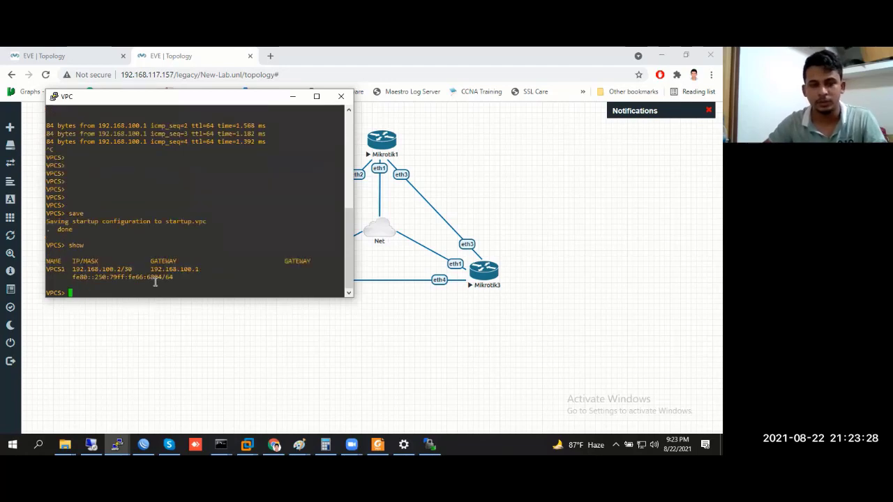
double_click(73, 190)
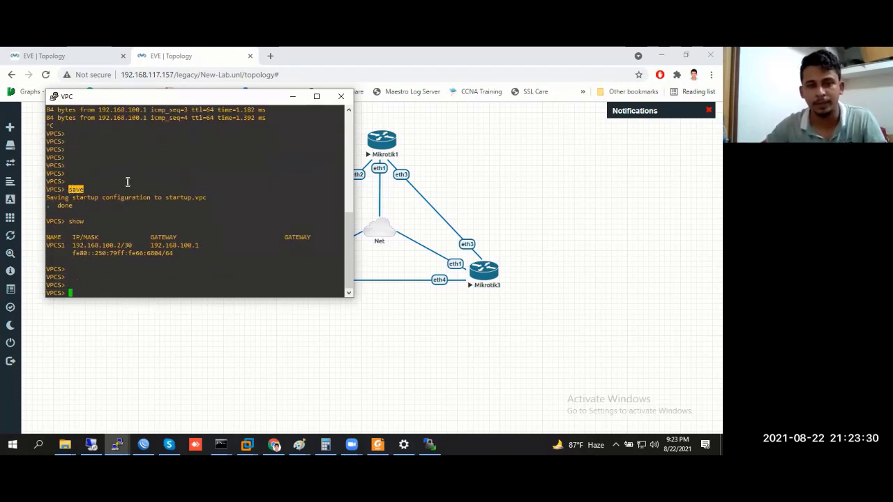
triple_click(192, 167)
double_click(117, 244)
left_click(240, 244)
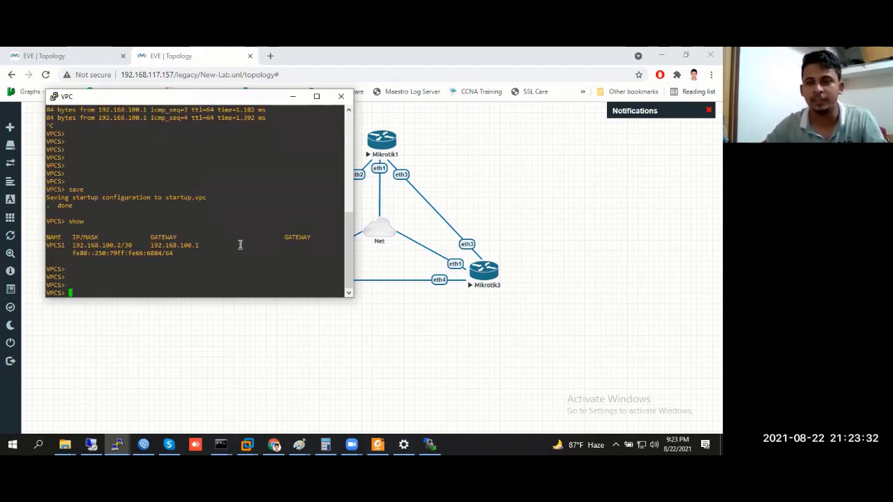
Clear the VPC's IP settings and confirm show now reports 0.0.0.0/0
type("c")
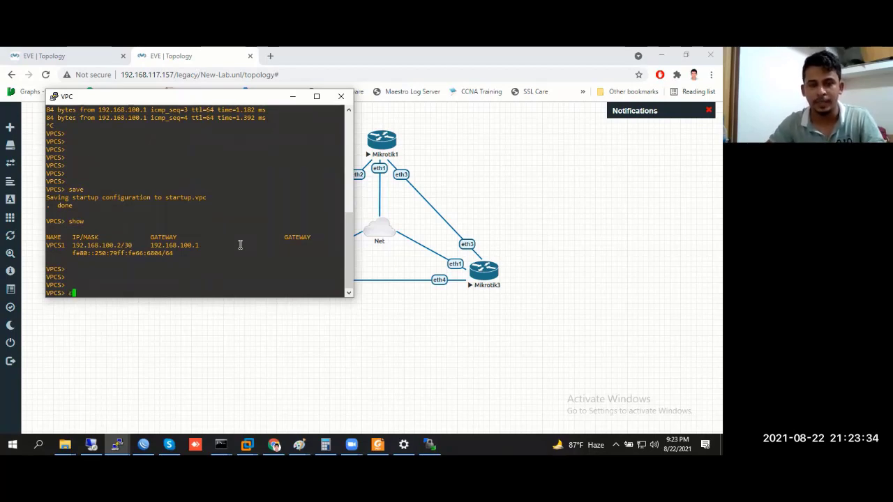
type("lsar ip")
key("Return")
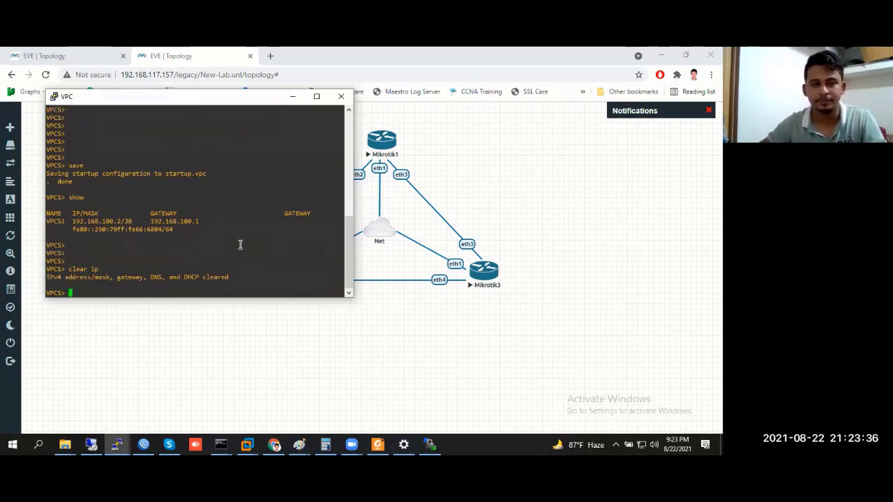
type("show")
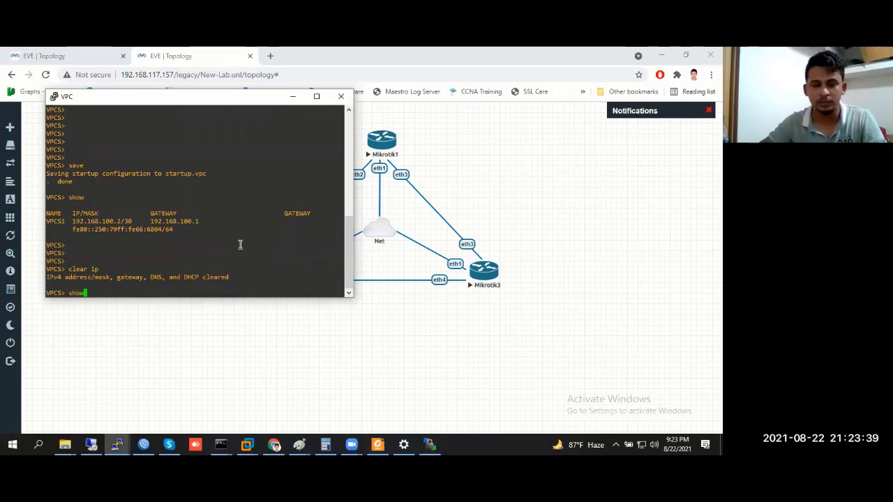
key("Return")
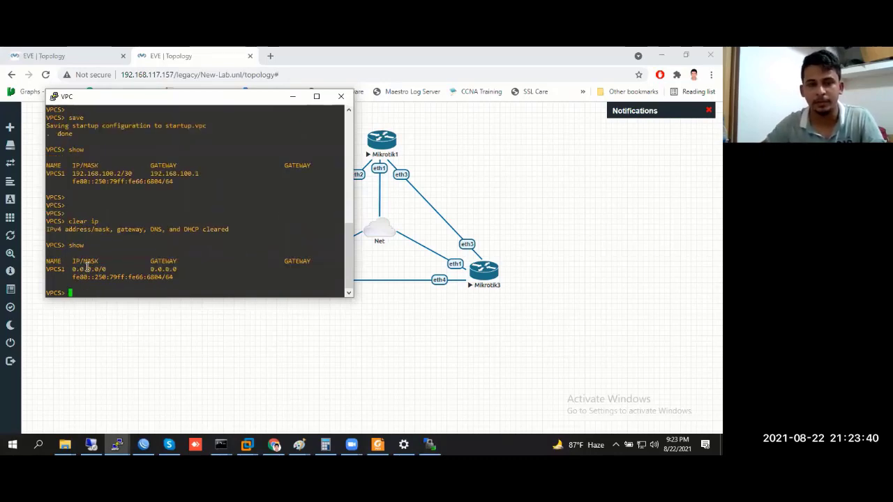
Reapply 192.168.100.2/30 with gateway 192.168.100.1 and save the configuration again
key("Up")
key("Up")
key("Up")
key("Up")
key("Up")
key("Up")
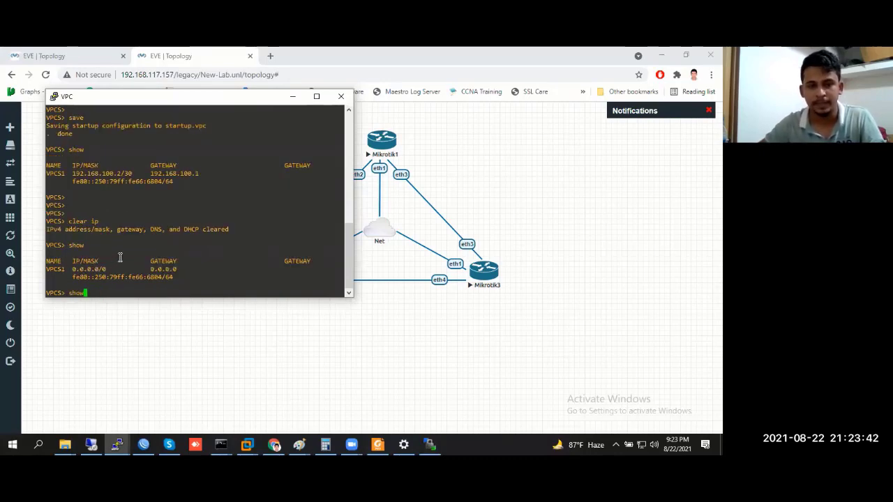
key("Return")
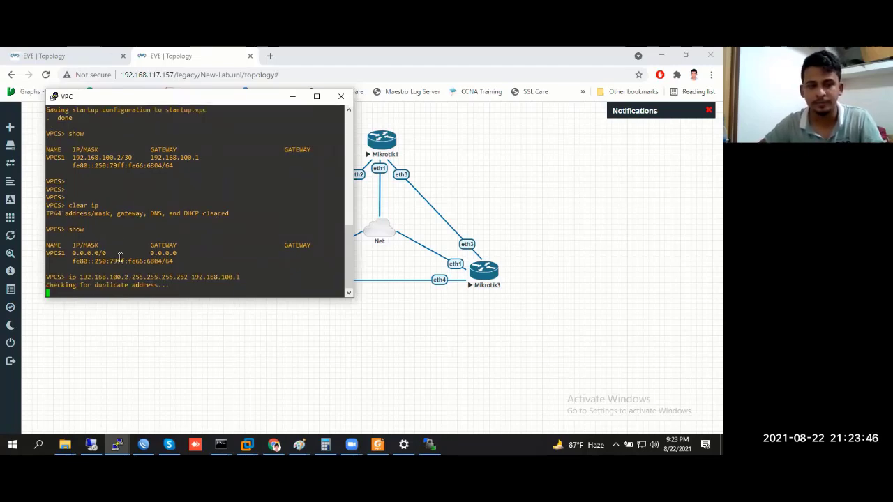
type("sa")
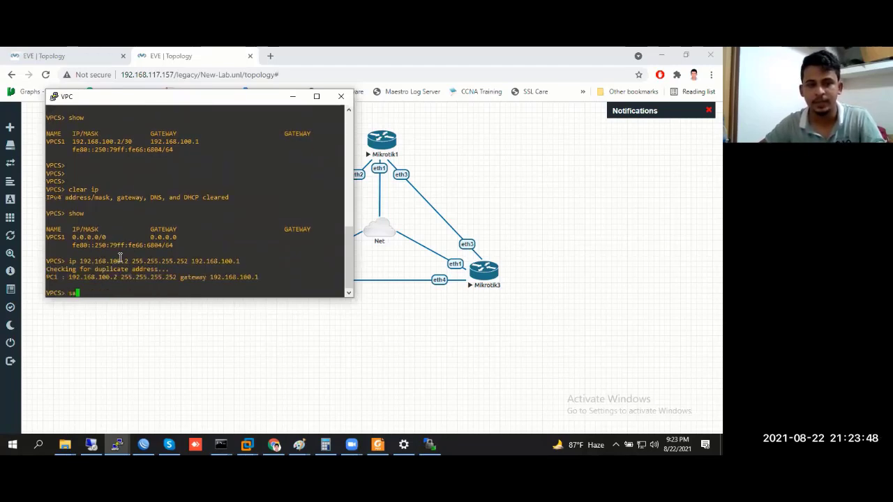
type("ve")
key("Return")
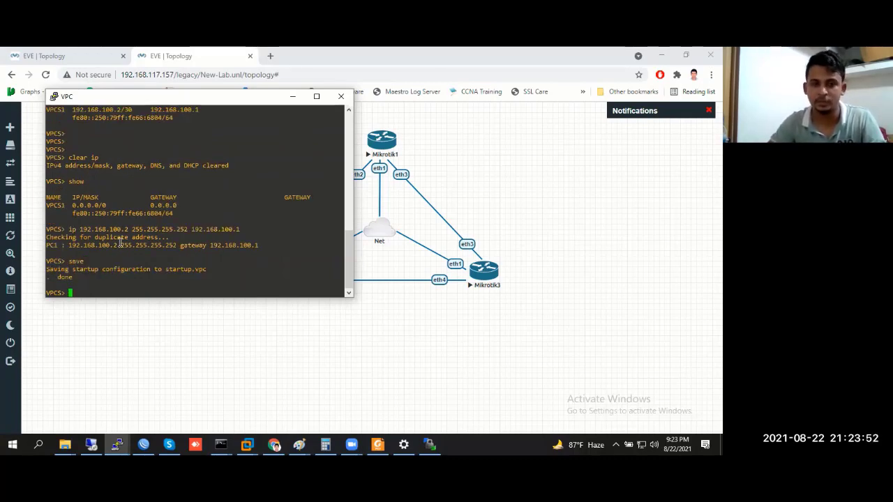
key("Return")
key("Return")
key("Return")
key("Return")
key("Return")
Set the VPC's DNS server to 8.8.8.8 with ip dns and verify using show
type("ip")
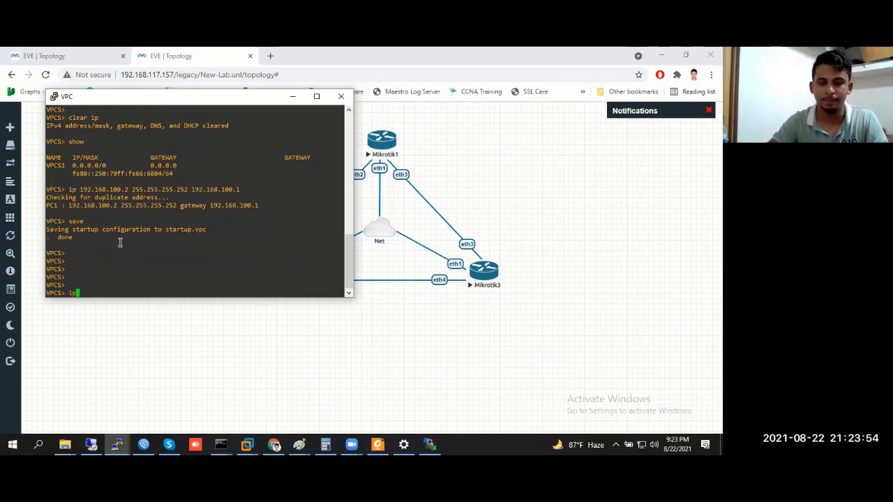
type(" do")
key("BackSpace")
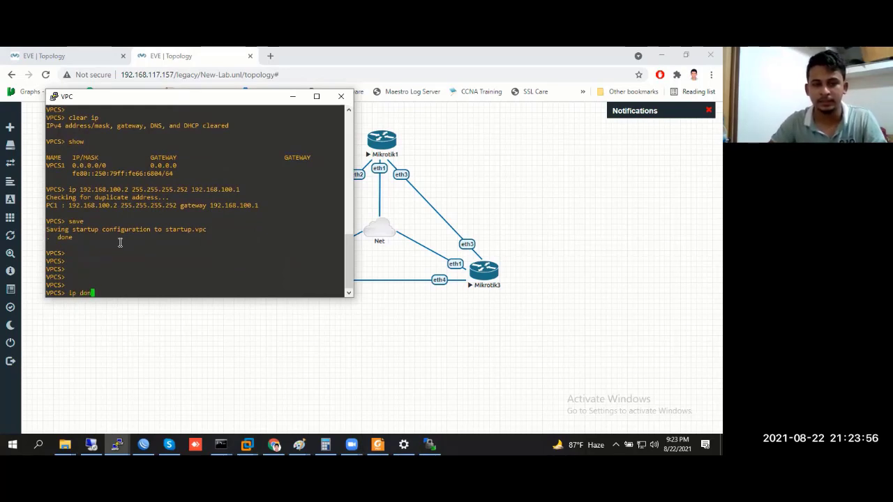
type("ns ")
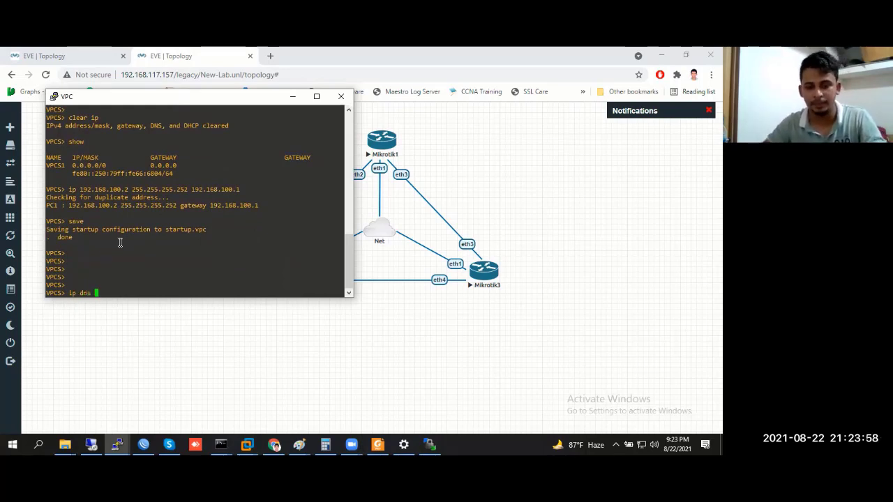
type("8.8.8.")
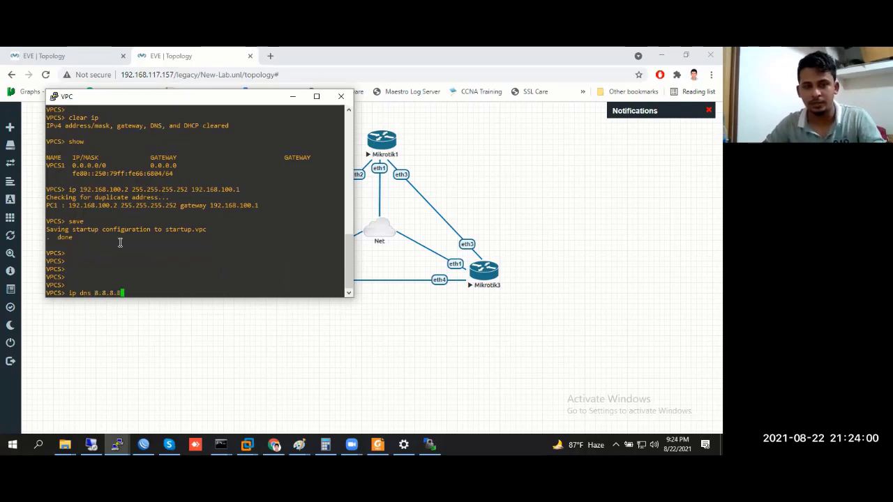
type("8")
key("Return")
type("s")
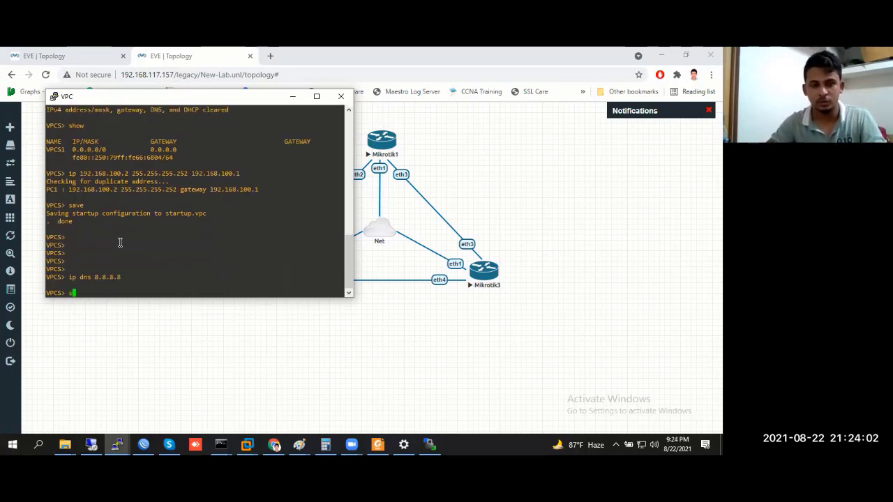
type("how")
key("Return")
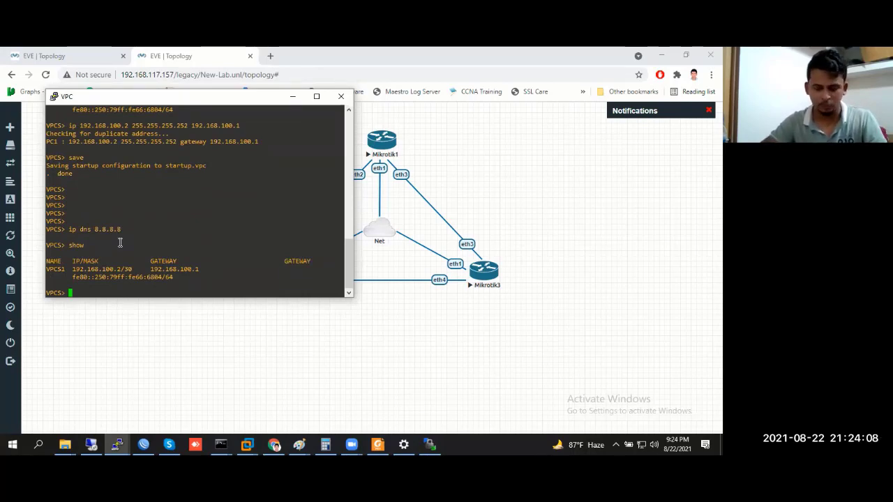
type("ping ")
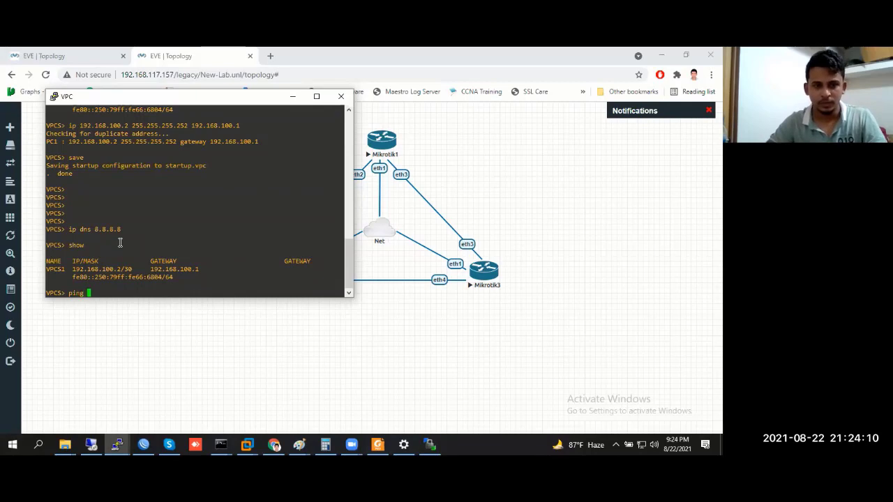
type("www.")
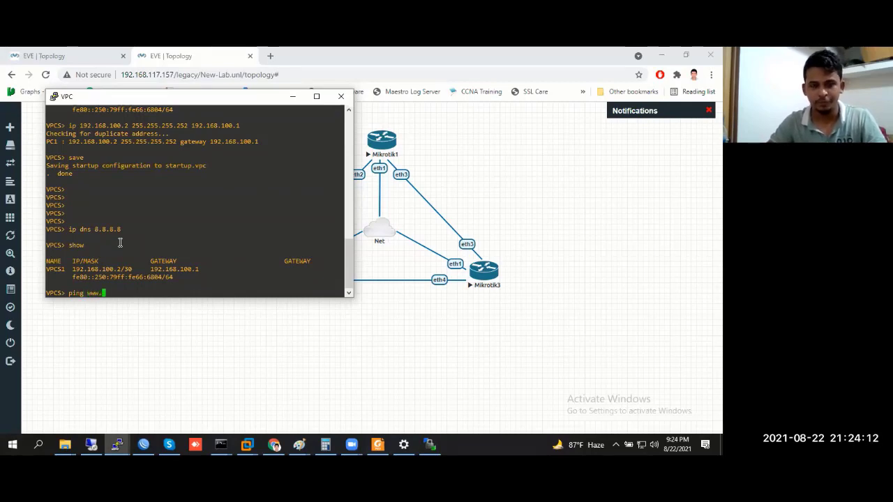
type("facebook.")
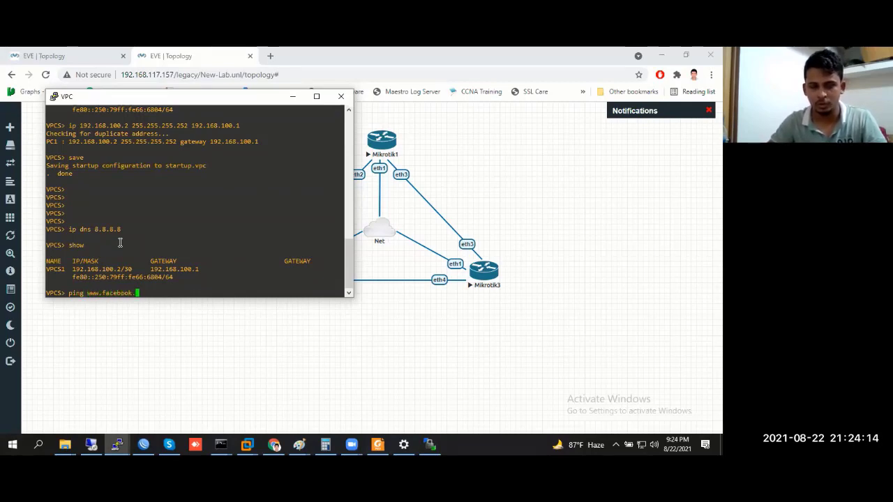
type("com")
key("Return")
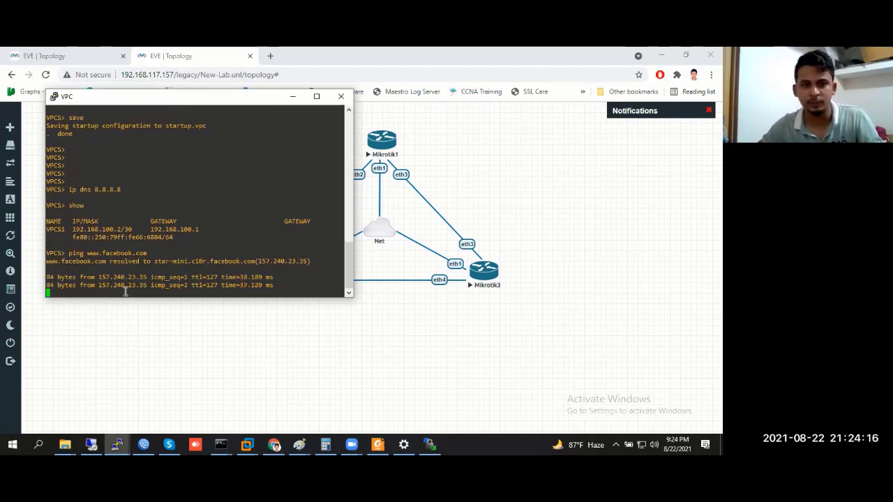
double_click(98, 180)
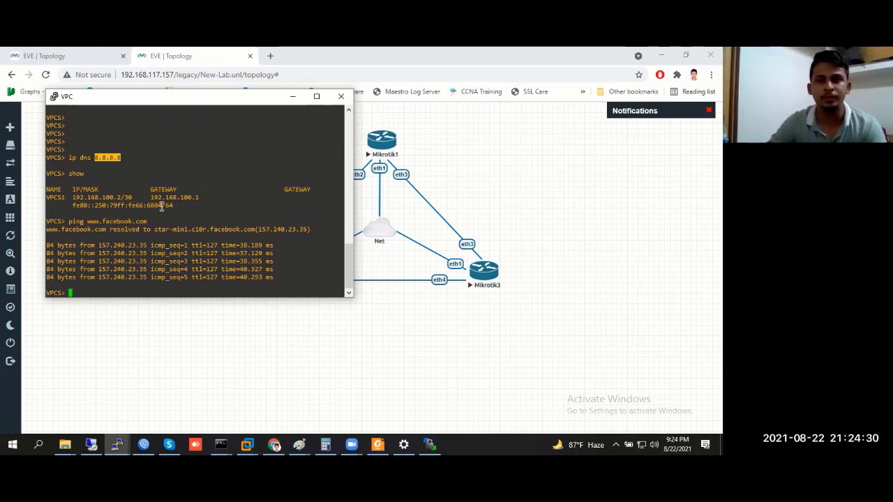
left_click(293, 96)
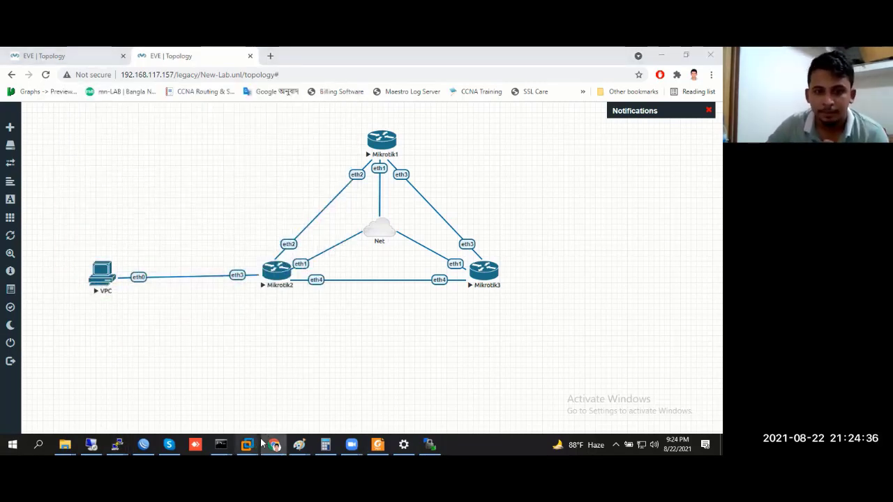
Check the Router-2 WinBox session and the host's network connections, then return to the browser
mouse_move(247, 445)
left_click(632, 343)
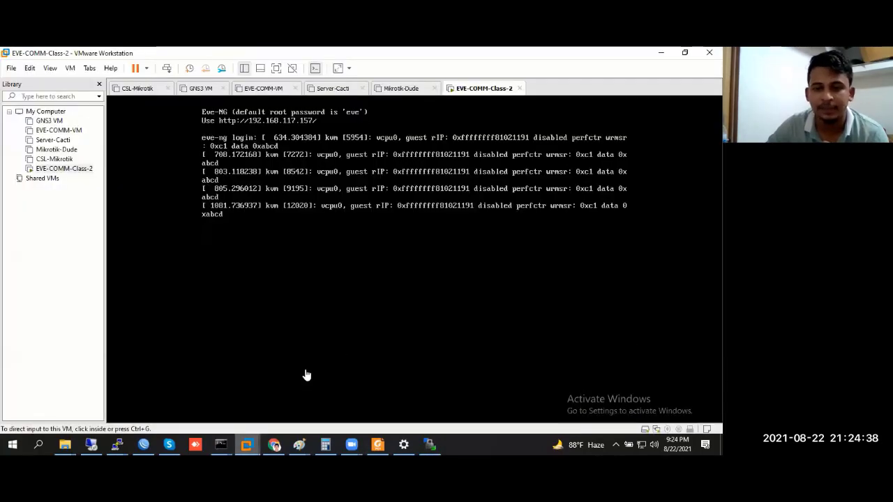
left_click(144, 443)
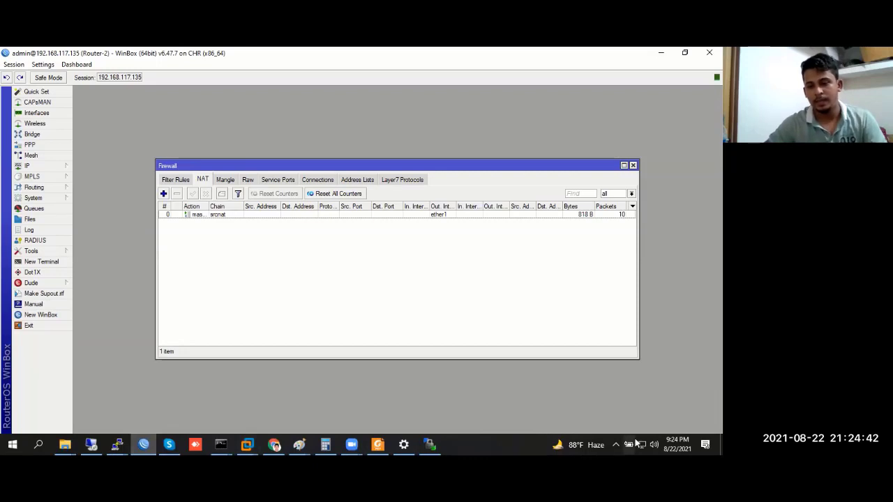
left_click(642, 444)
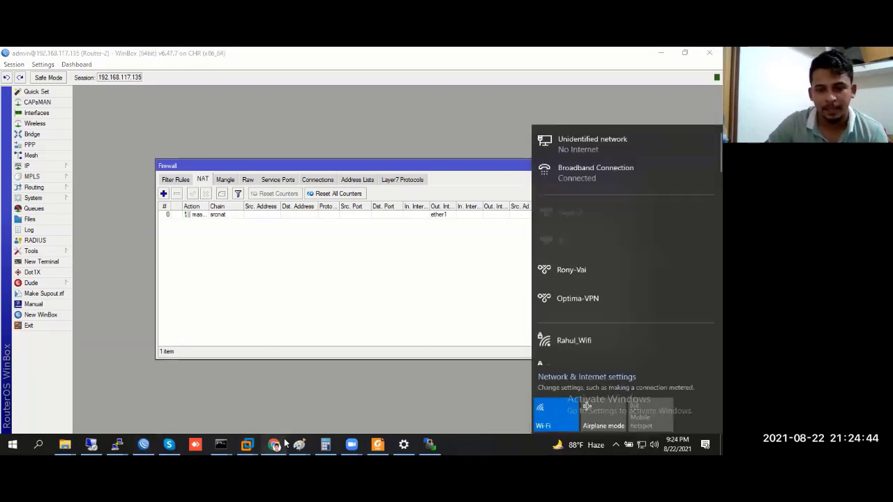
left_click(274, 445)
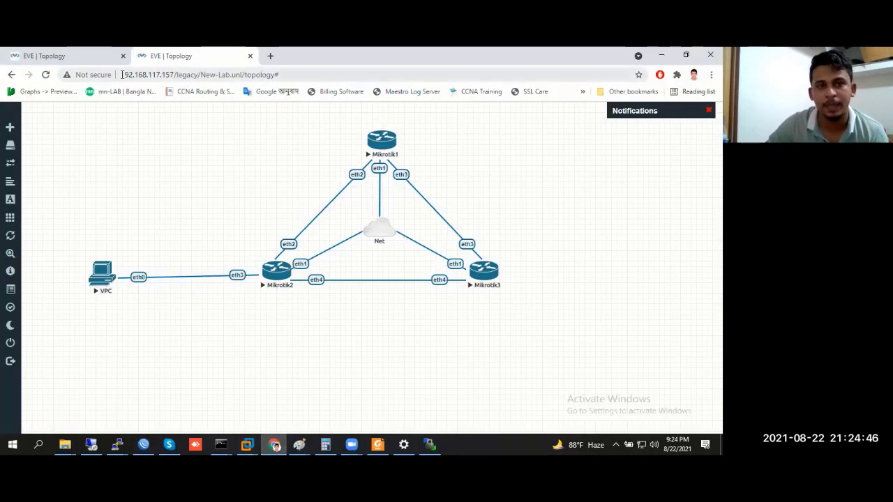
Copy the EVE server IP 192.168.117.157 from the URL and bring up the EVE-COMM-Class-2 VM
left_click_drag(124, 74, 173, 73)
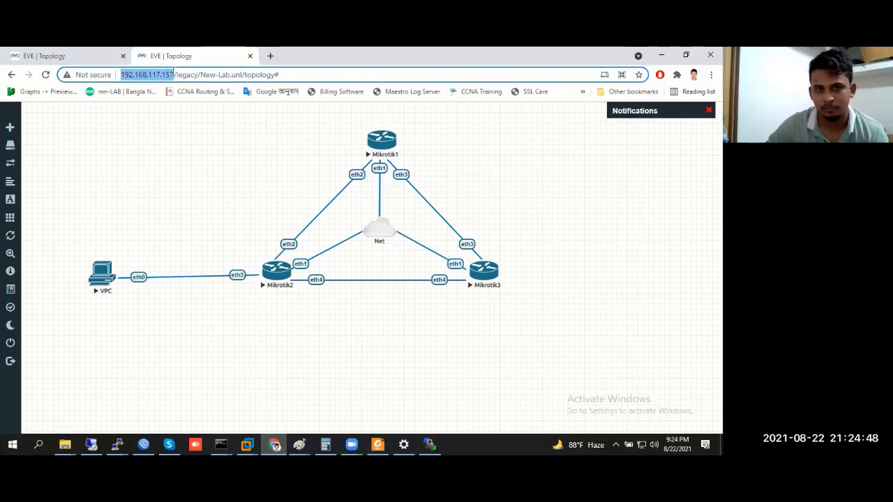
right_click(155, 81)
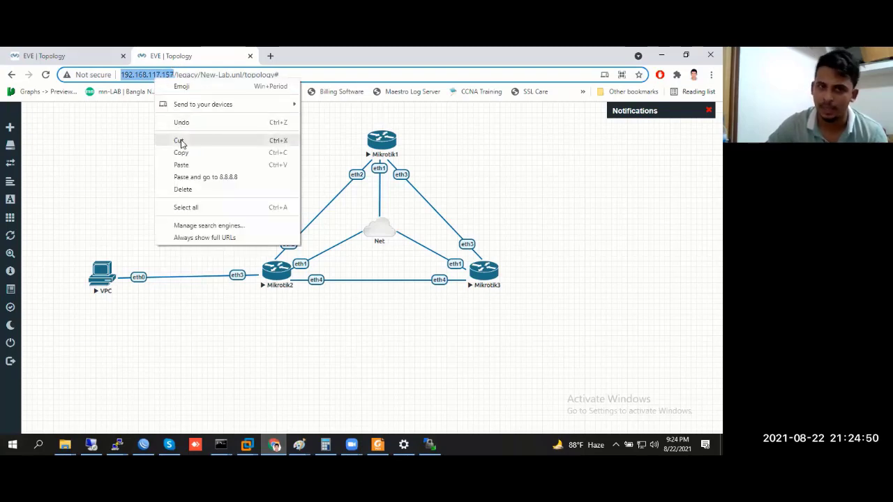
left_click(189, 155)
left_click(185, 75)
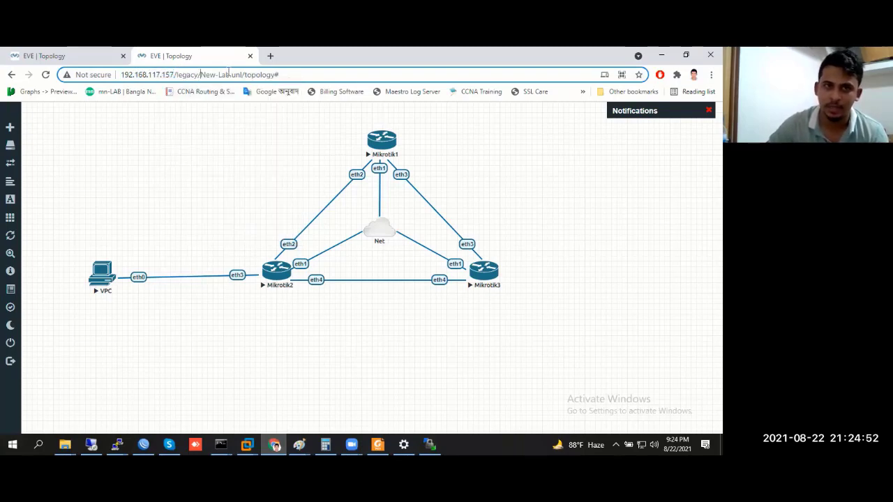
left_click(231, 75)
key("shift+Left")
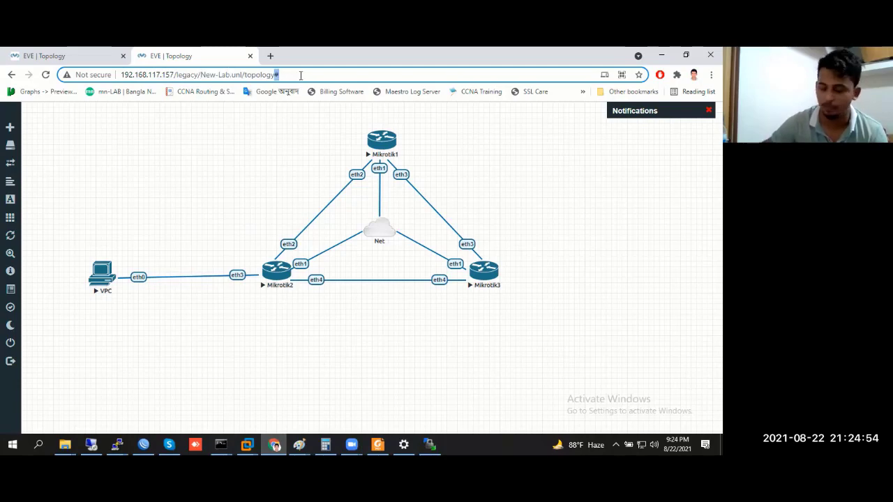
key("Right")
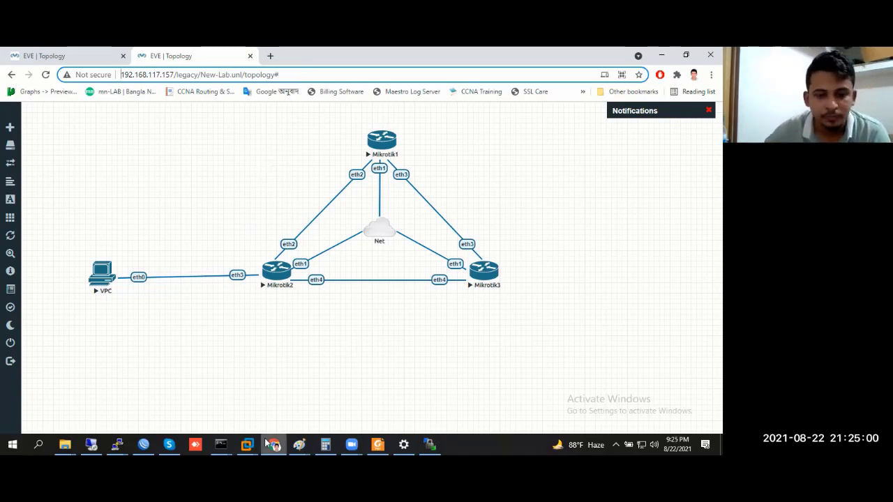
left_click(247, 444)
left_click(630, 363)
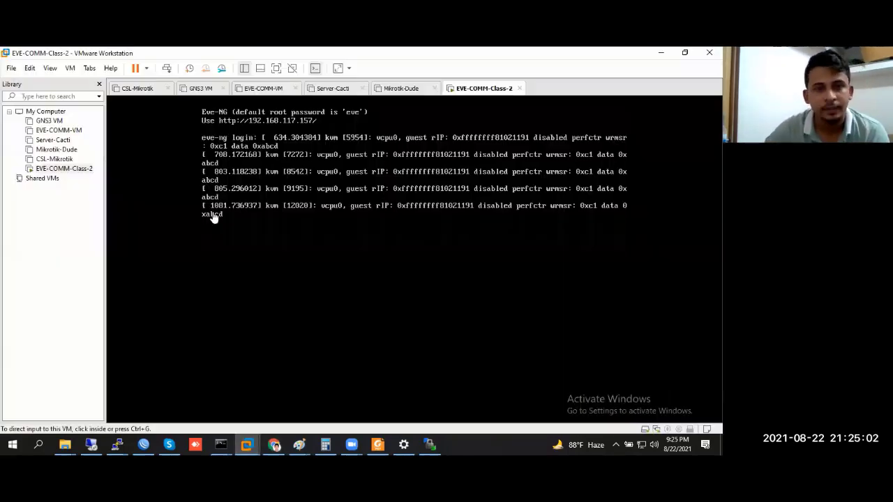
Open VMware's Virtual Network Editor with administrator settings unlocked
left_click(30, 68)
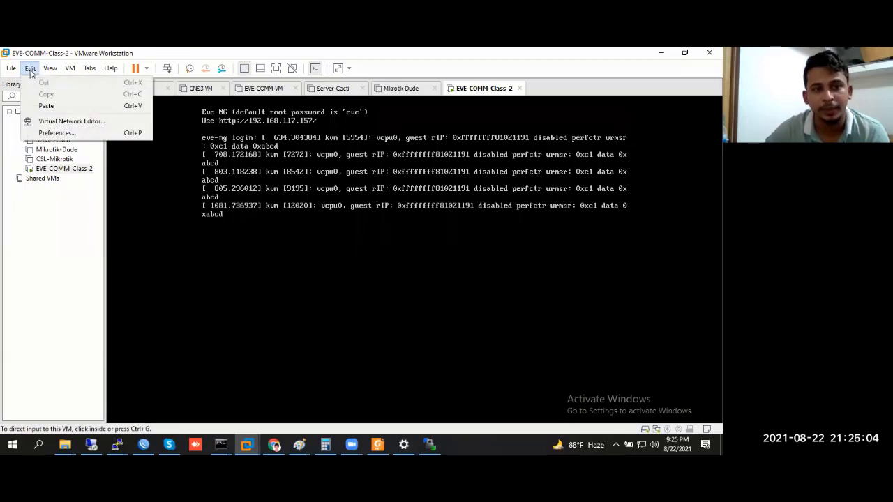
left_click(74, 122)
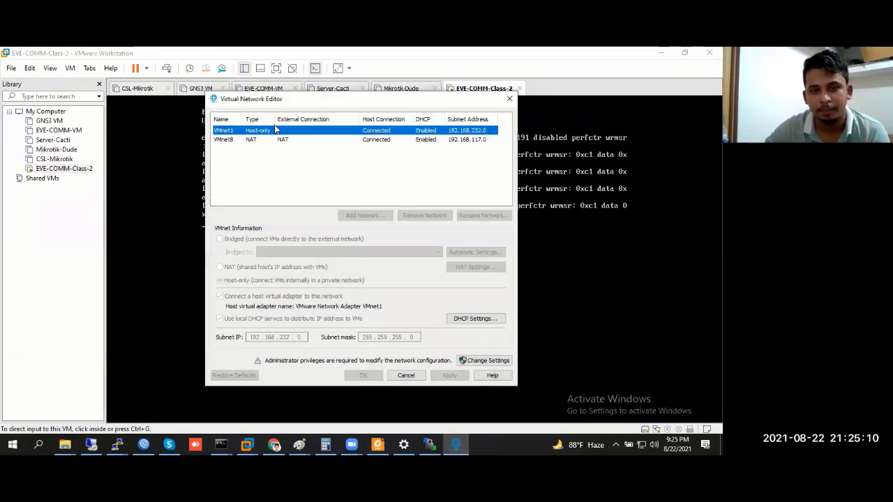
left_click(488, 360)
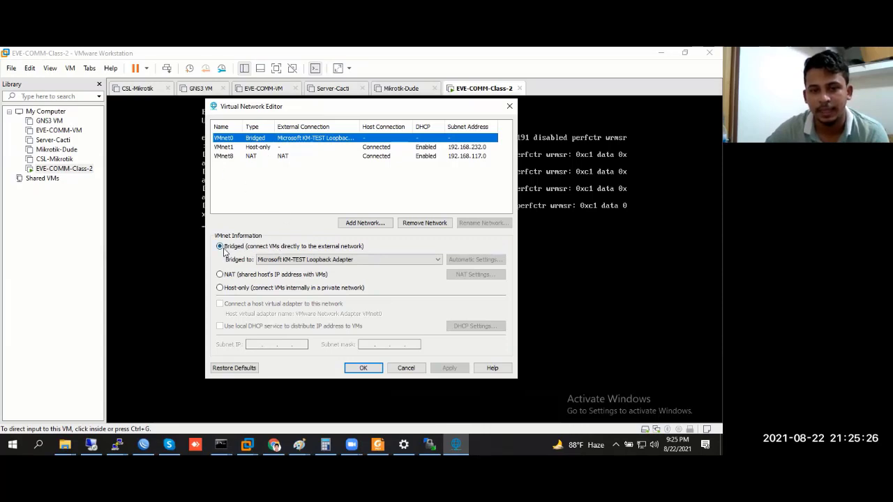
Bridge VMnet0 to the Realtek PCIe GbE Family Controller instead of the Intel wireless adapter
left_click(294, 260)
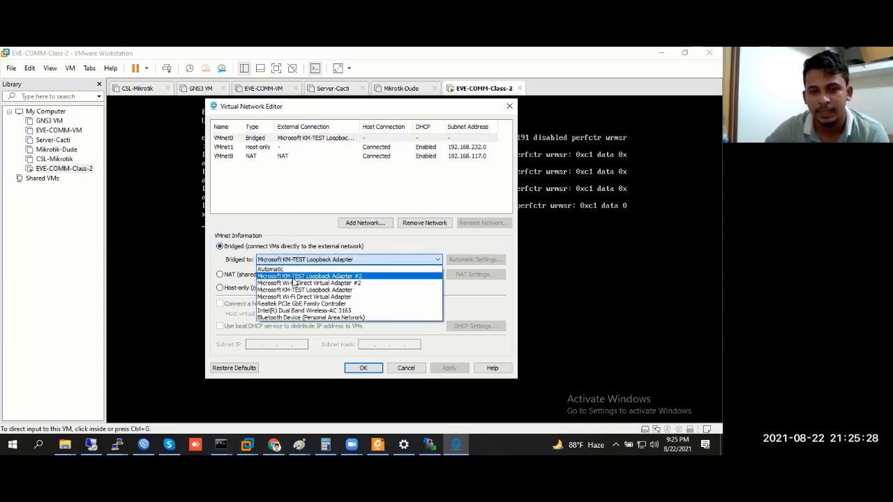
left_click(328, 311)
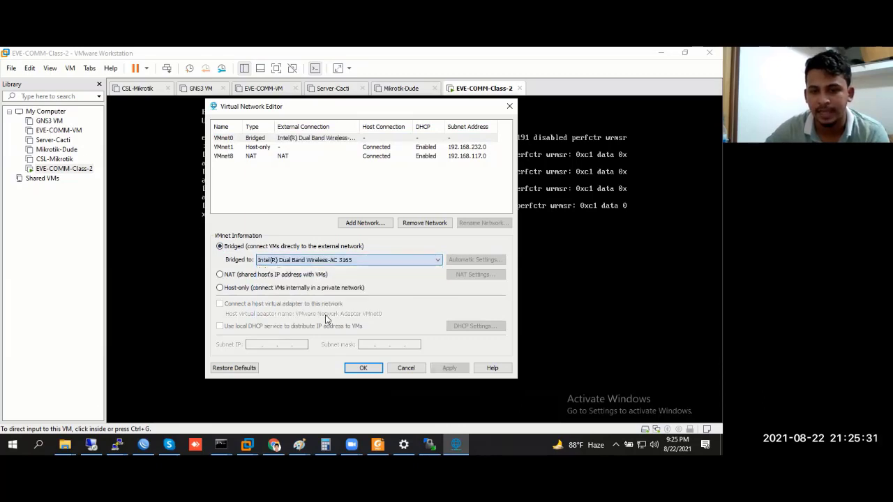
left_click(330, 263)
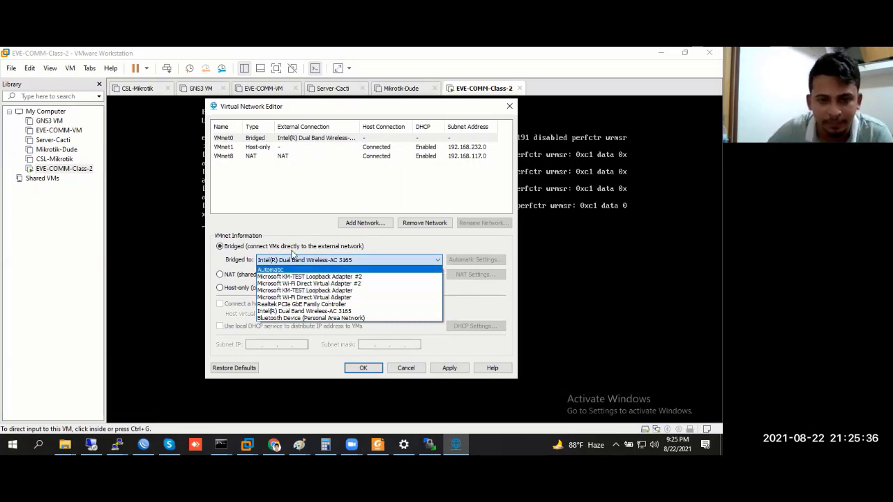
left_click(310, 304)
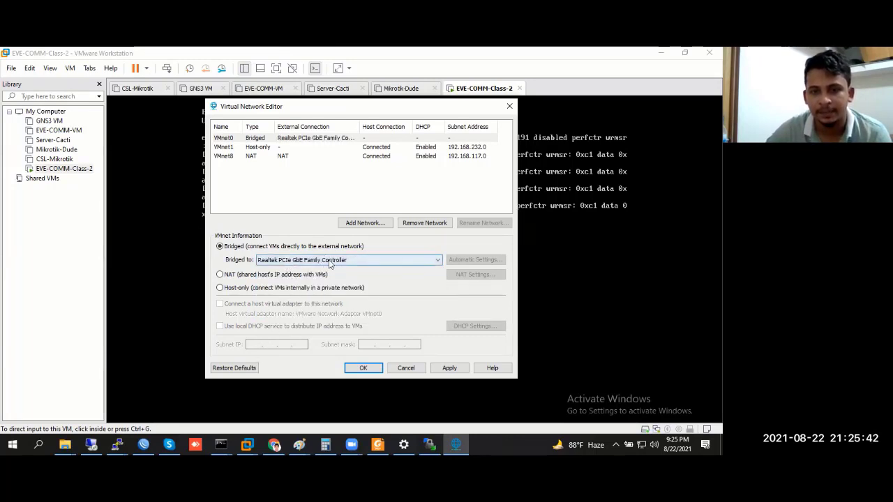
left_click(331, 261)
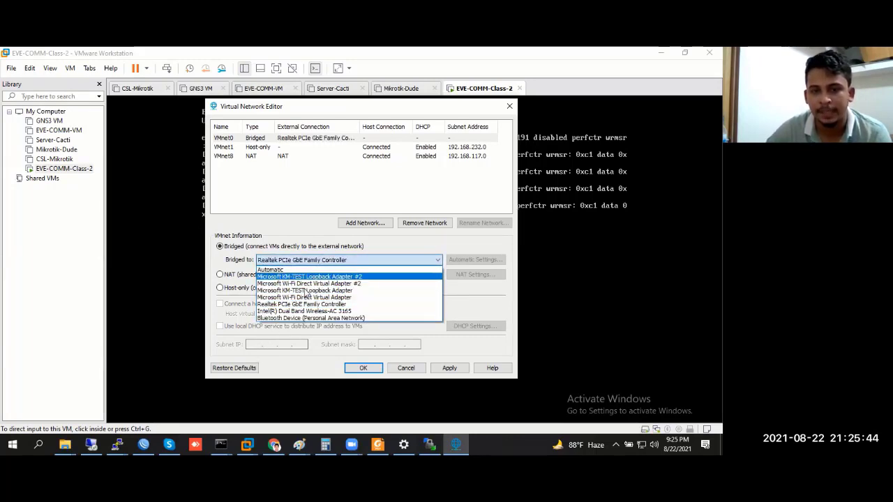